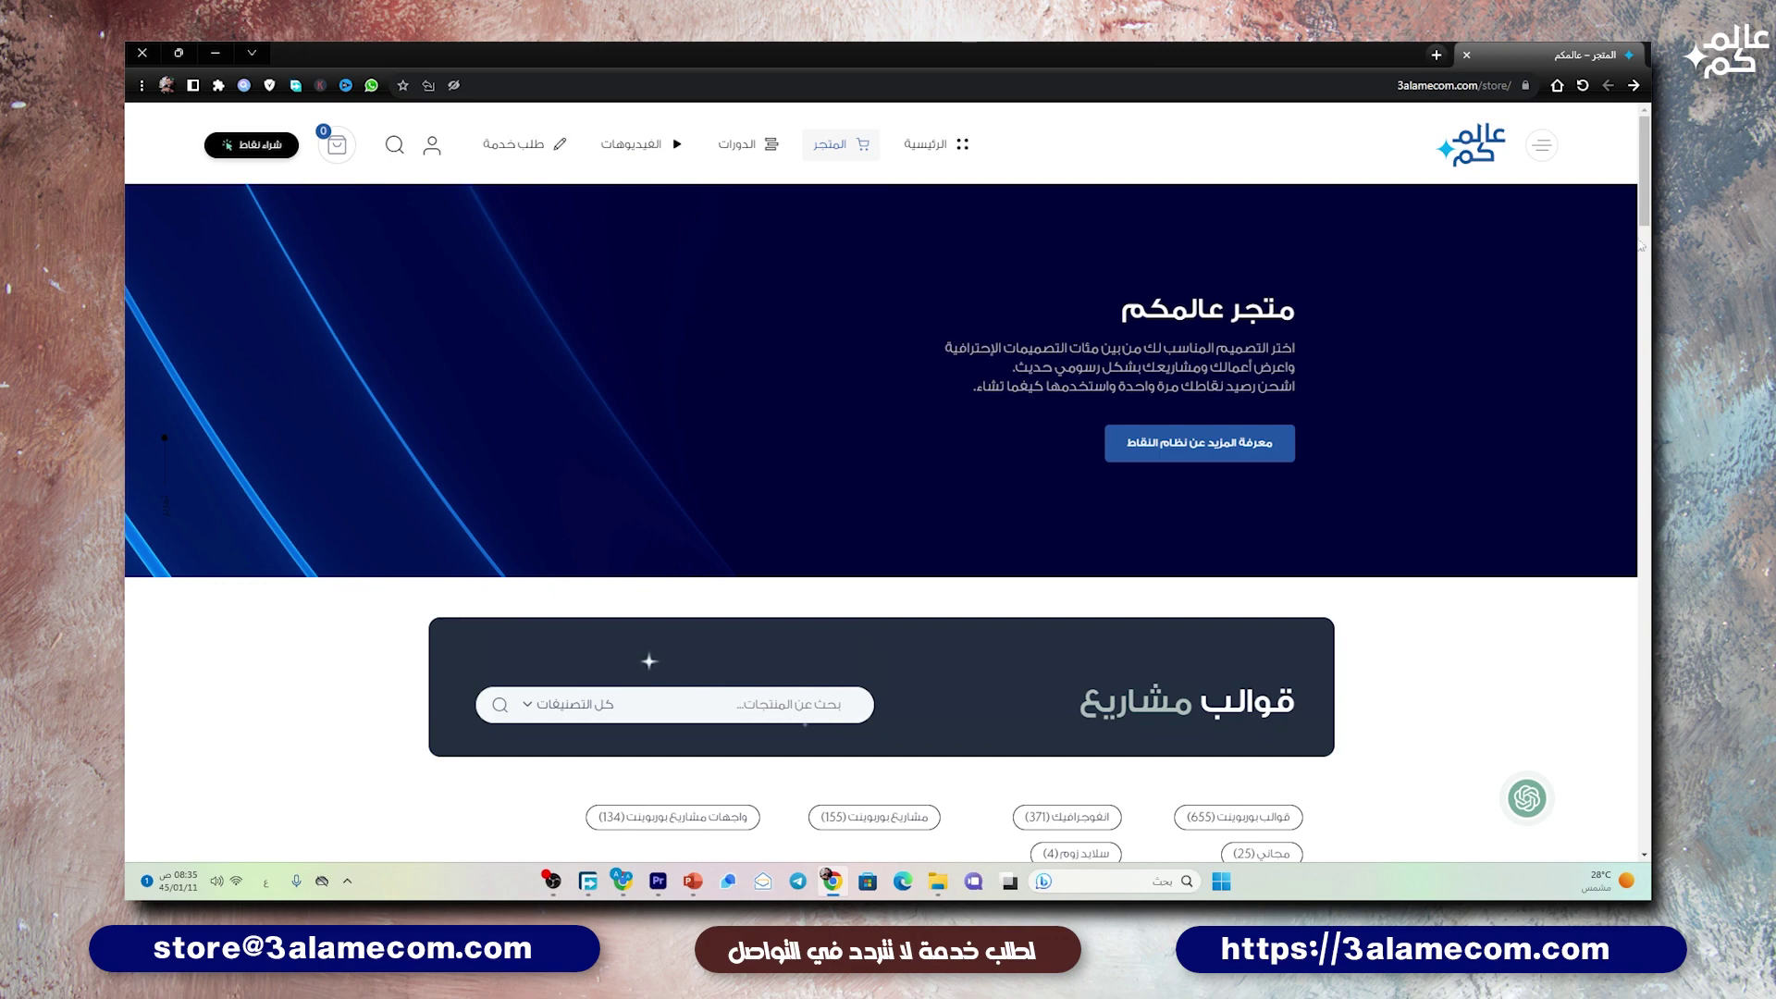
# - Scroll down the 3alamecom store to browse the infographic template listings
pyautogui.scroll(-4, 1640, 245)
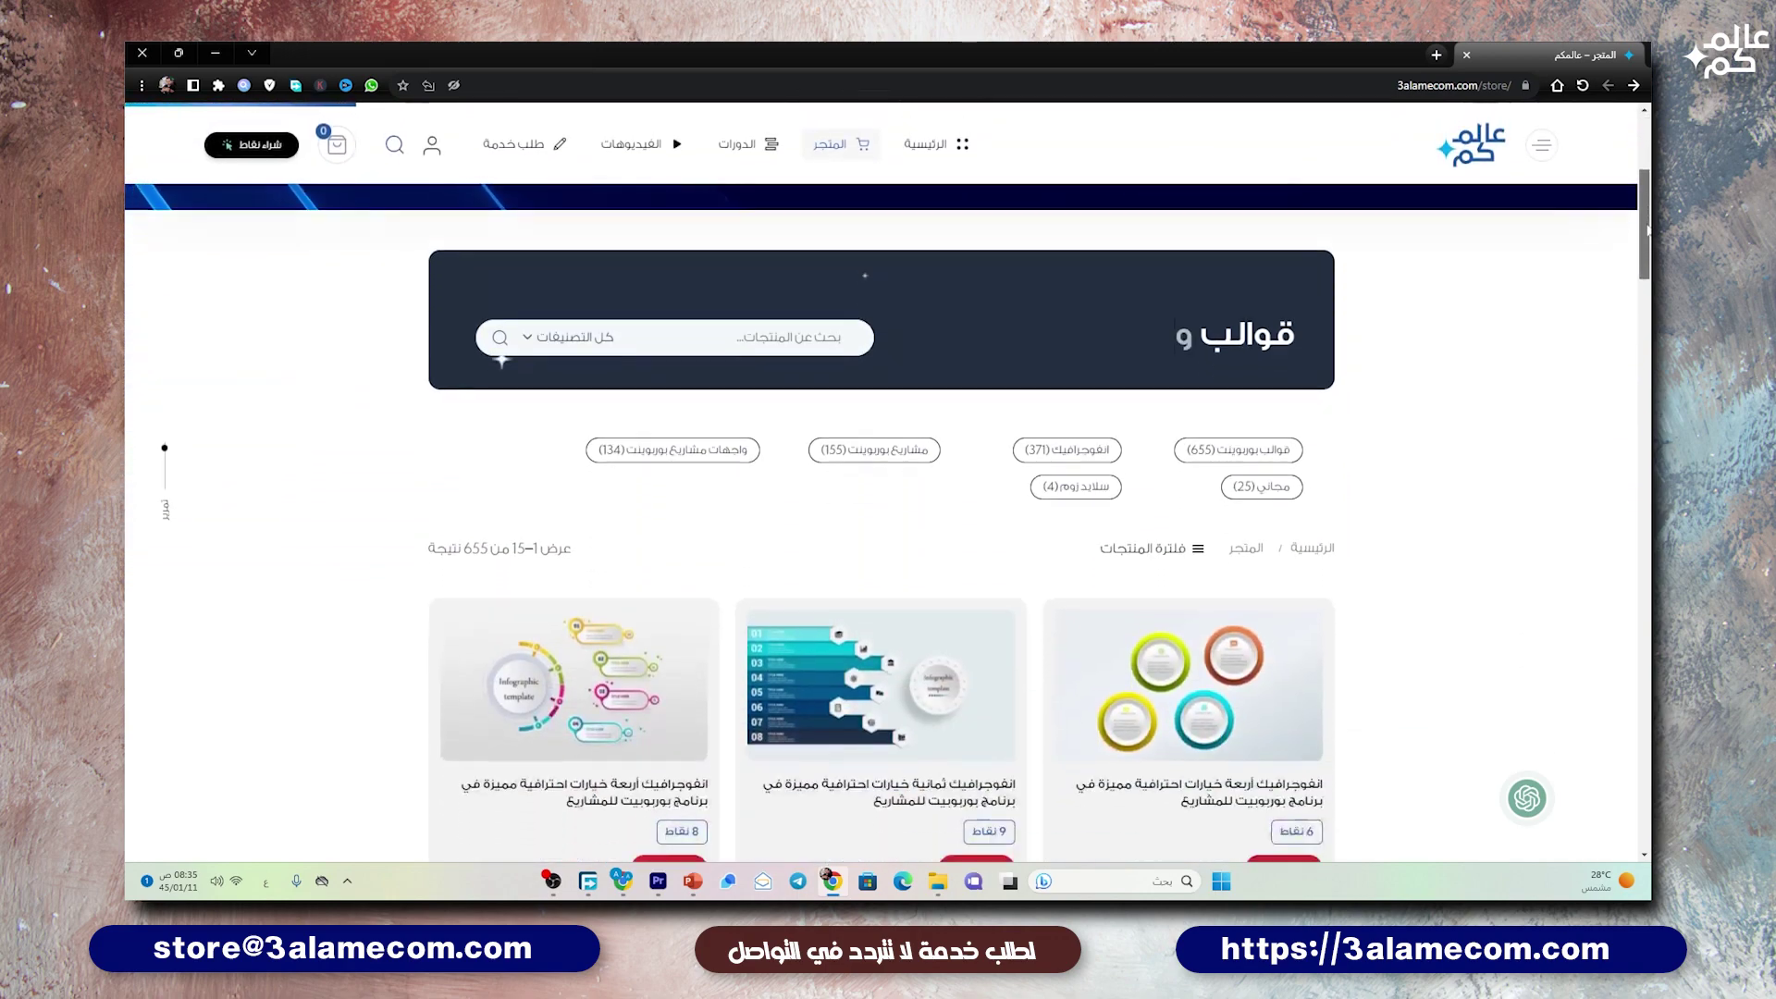
pyautogui.moveTo(1647, 230); pyautogui.dragTo(1638, 617)
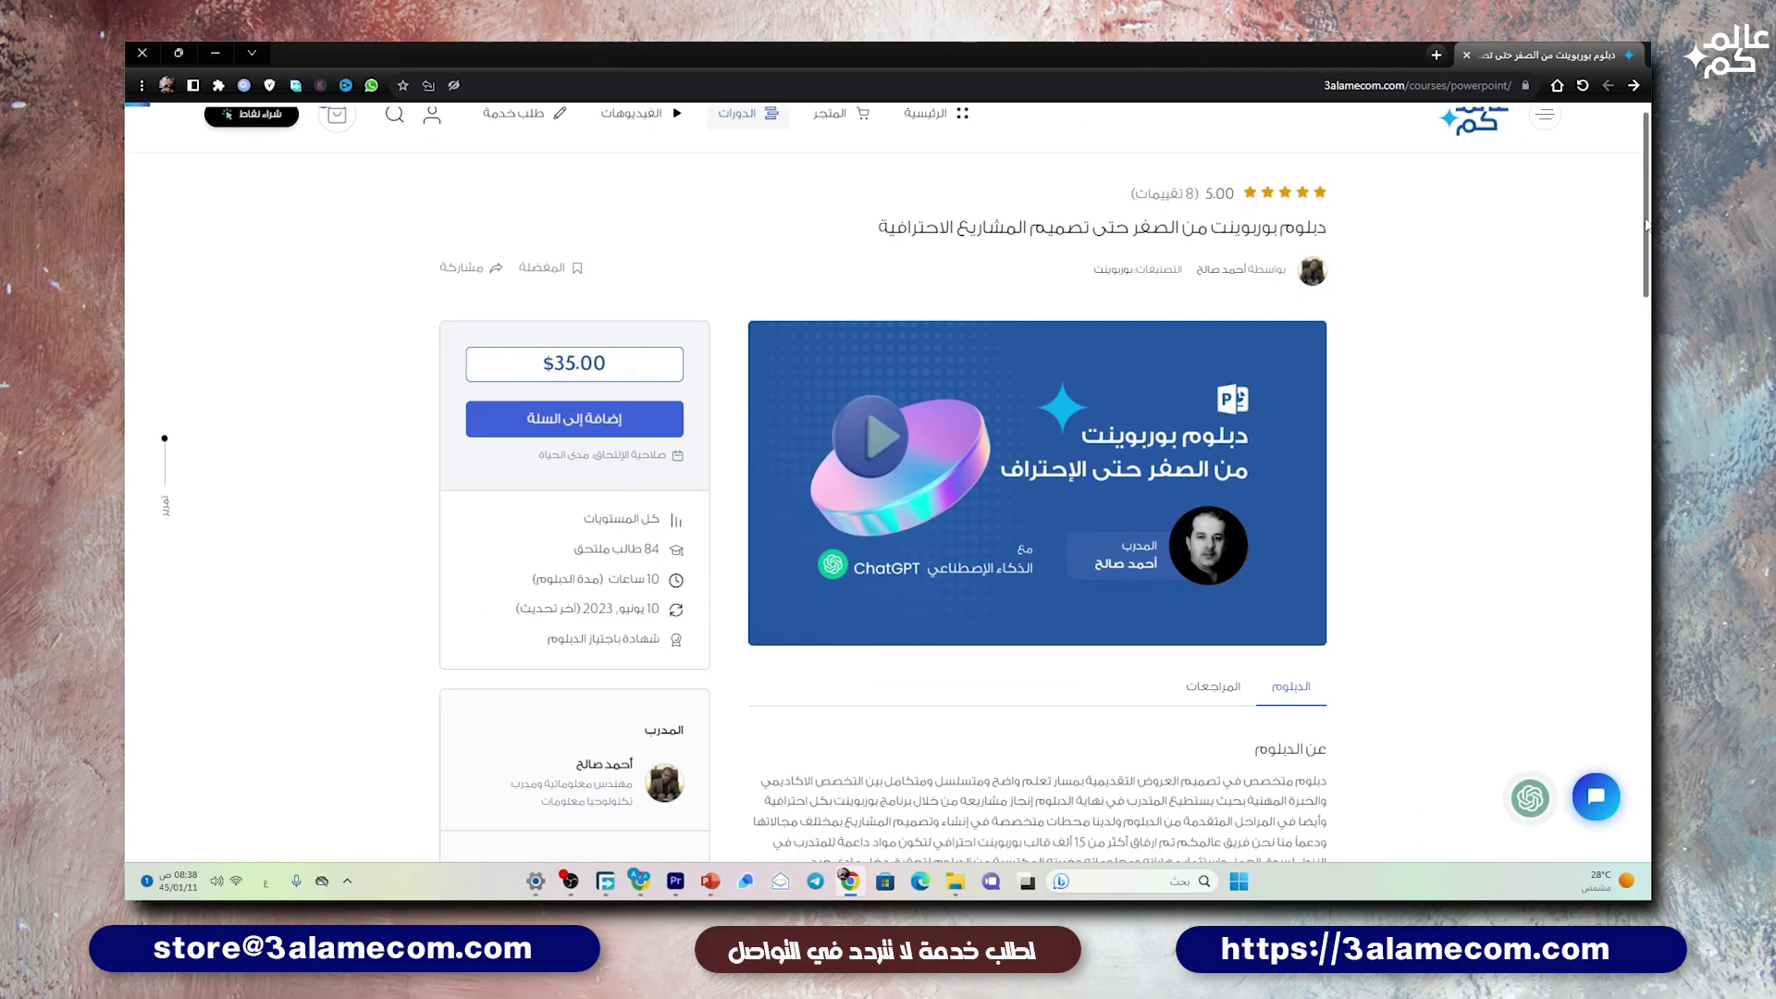
# - Scroll further down the PowerPoint diploma course page
pyautogui.moveTo(1646, 224); pyautogui.dragTo(1648, 640)
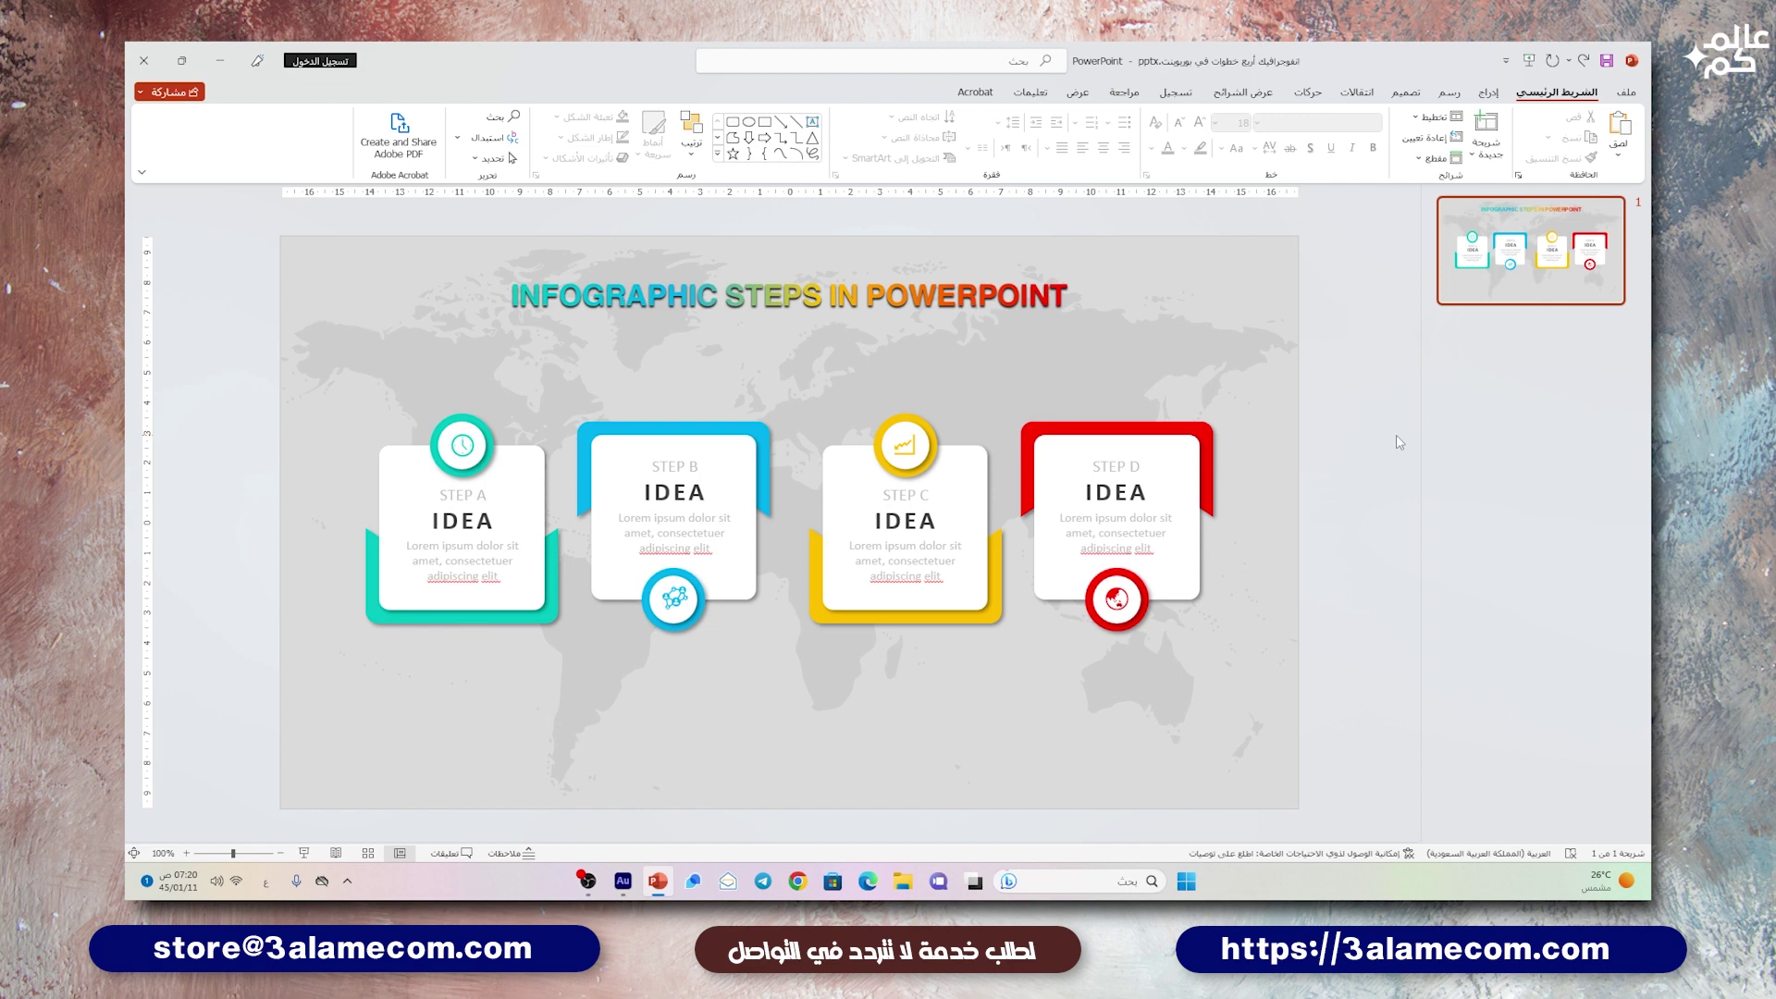
# - Add a blank second slide and give it a solid White, Darker 15% background
pyautogui.rightClick(1583, 342)
pyautogui.click(1536, 400)
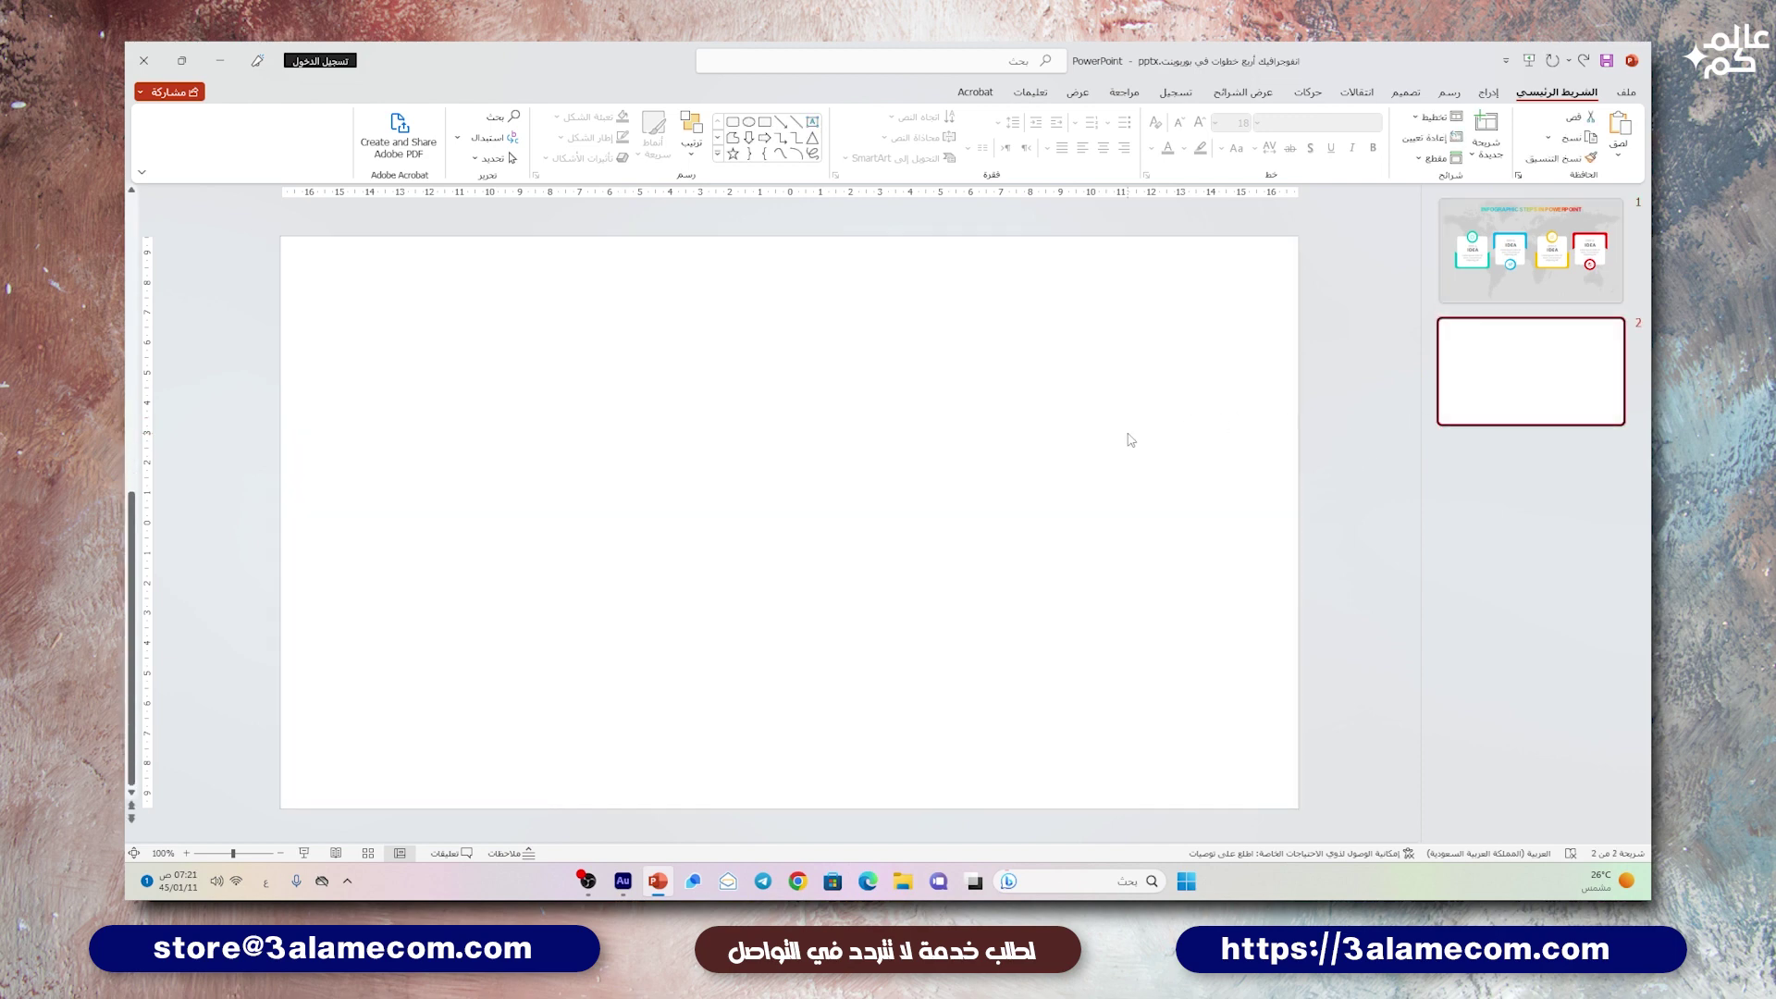
pyautogui.rightClick(1121, 357)
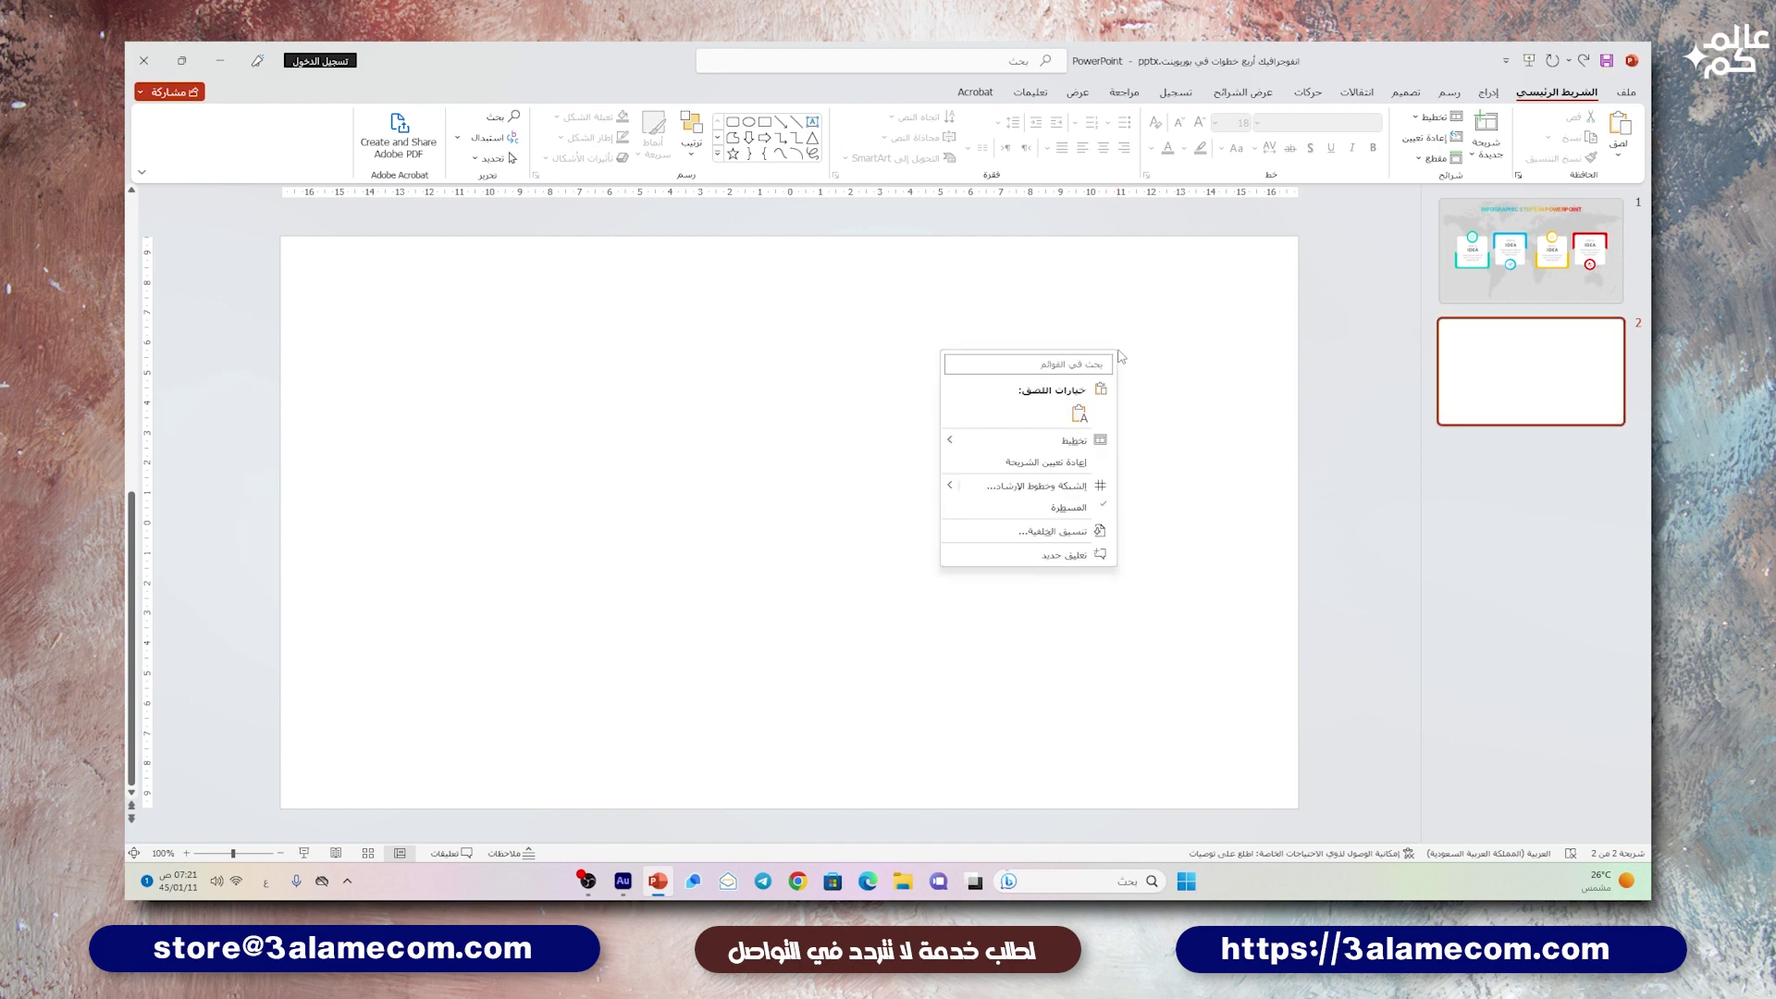
pyautogui.click(1032, 535)
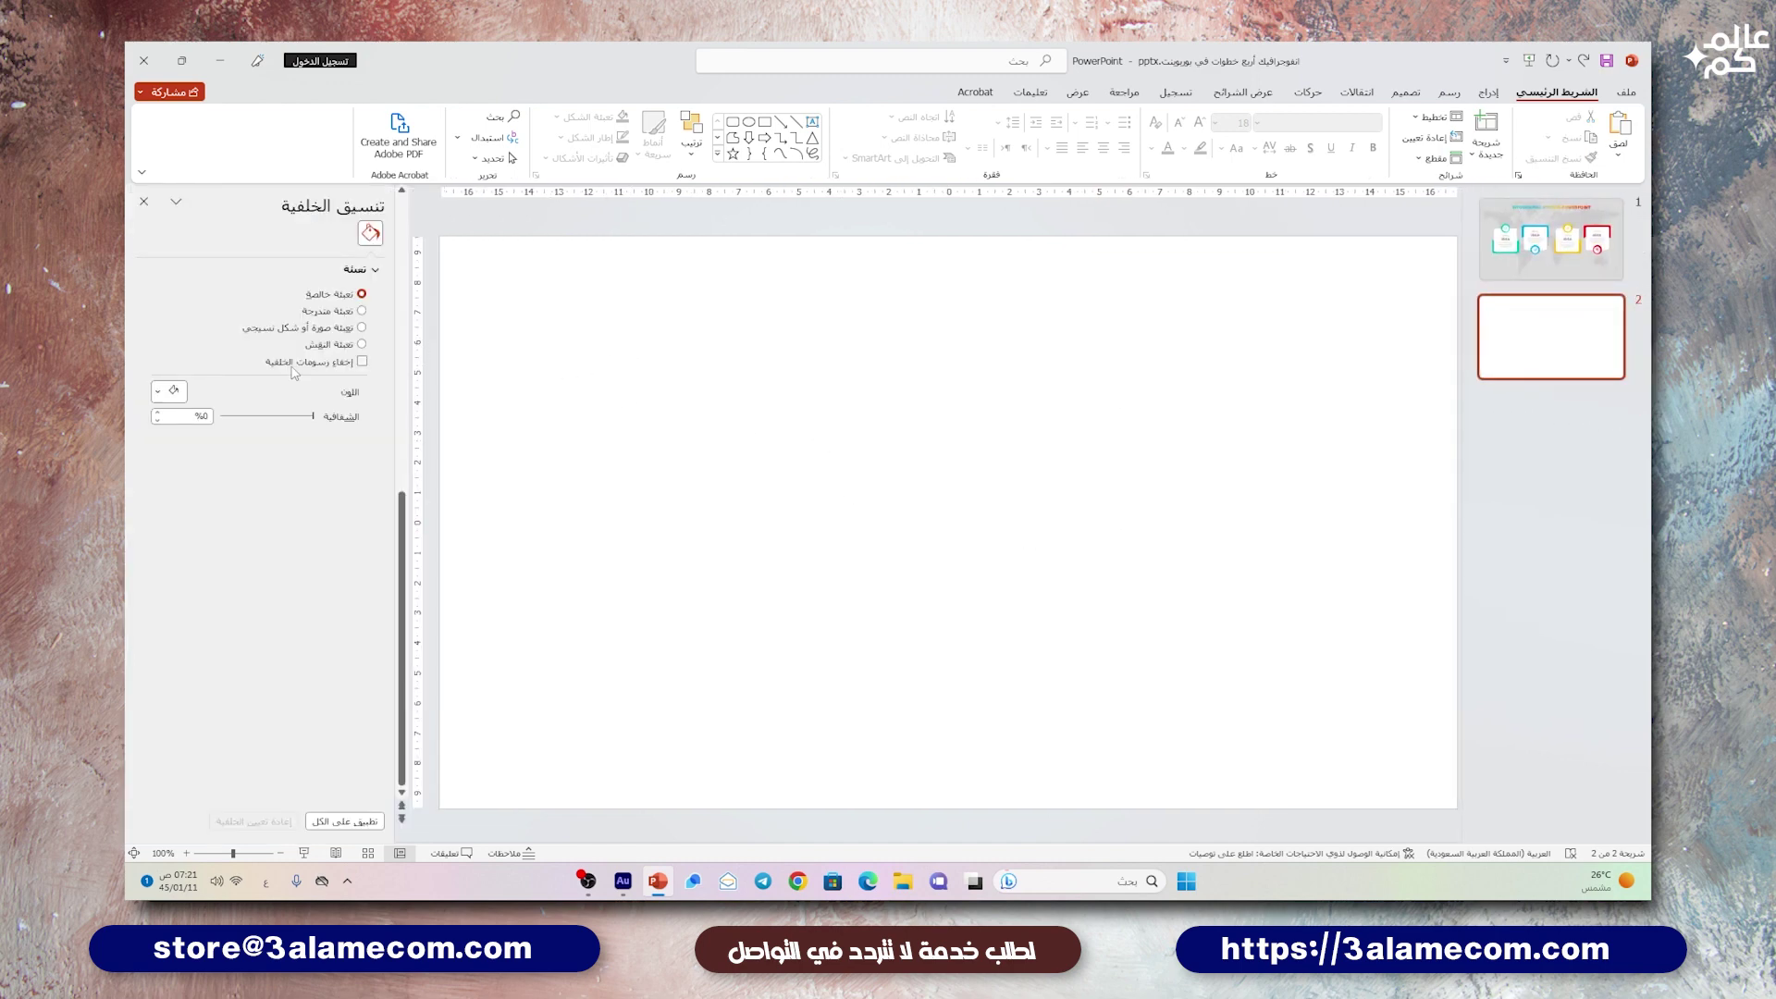
pyautogui.click(167, 396)
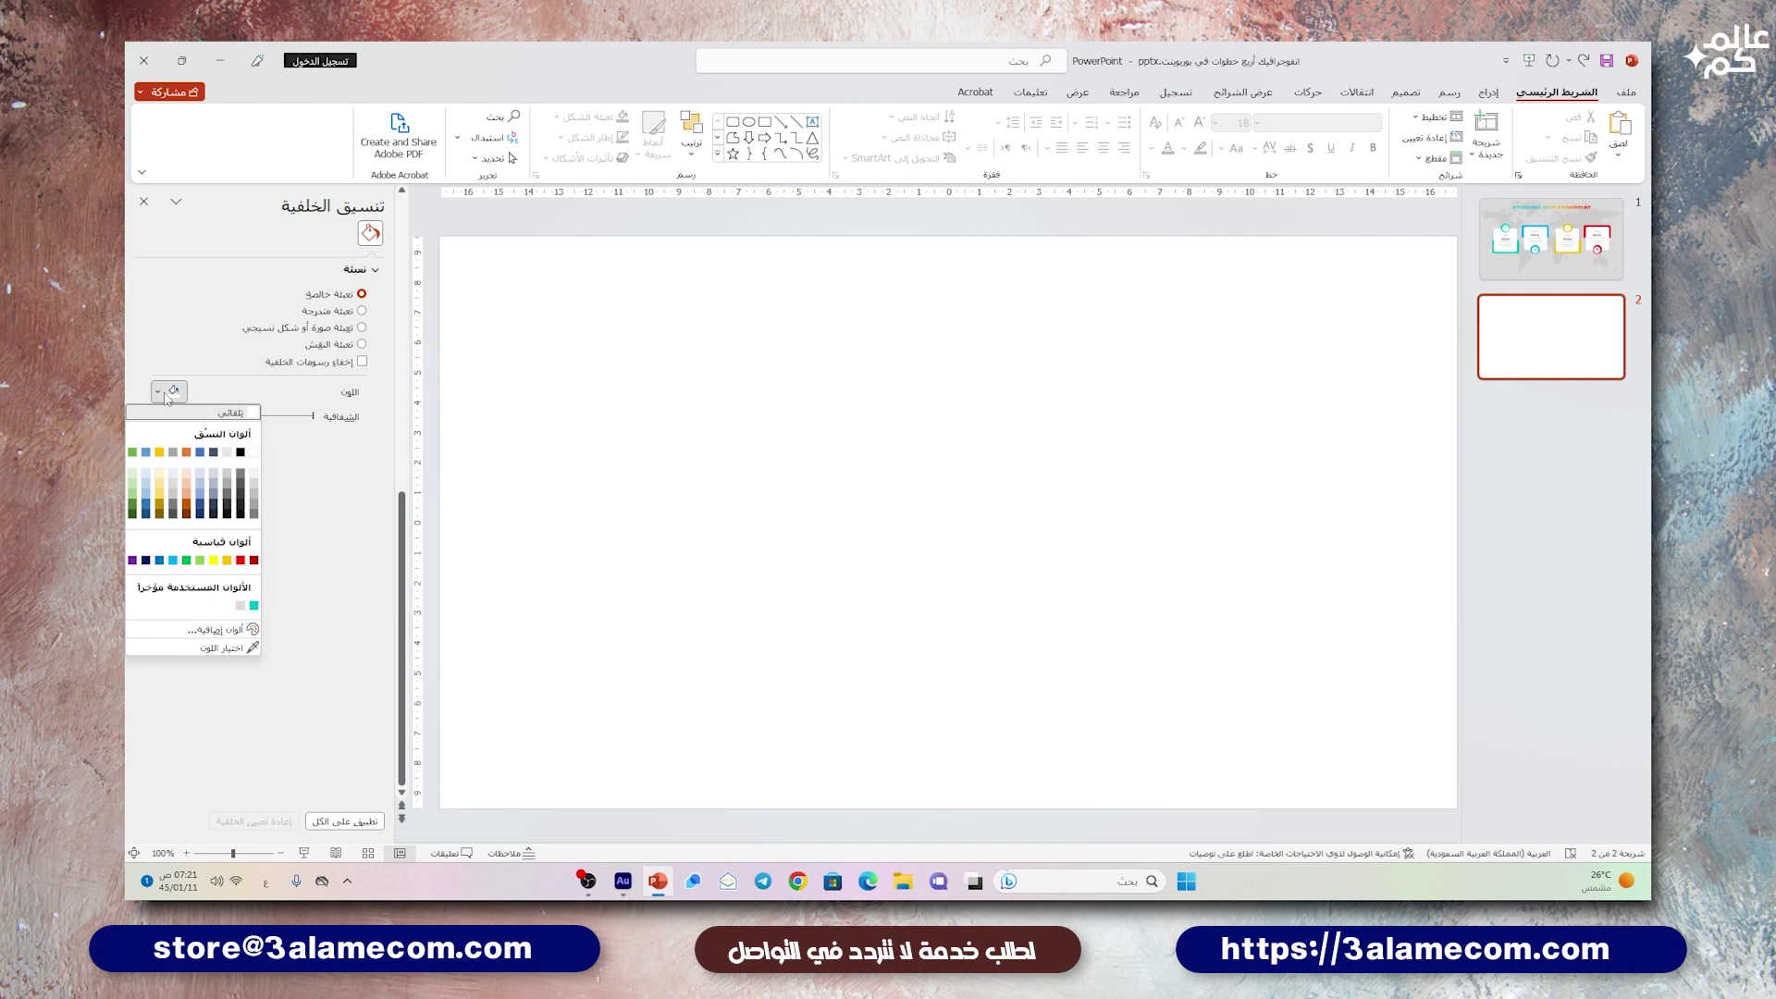
pyautogui.click(256, 484)
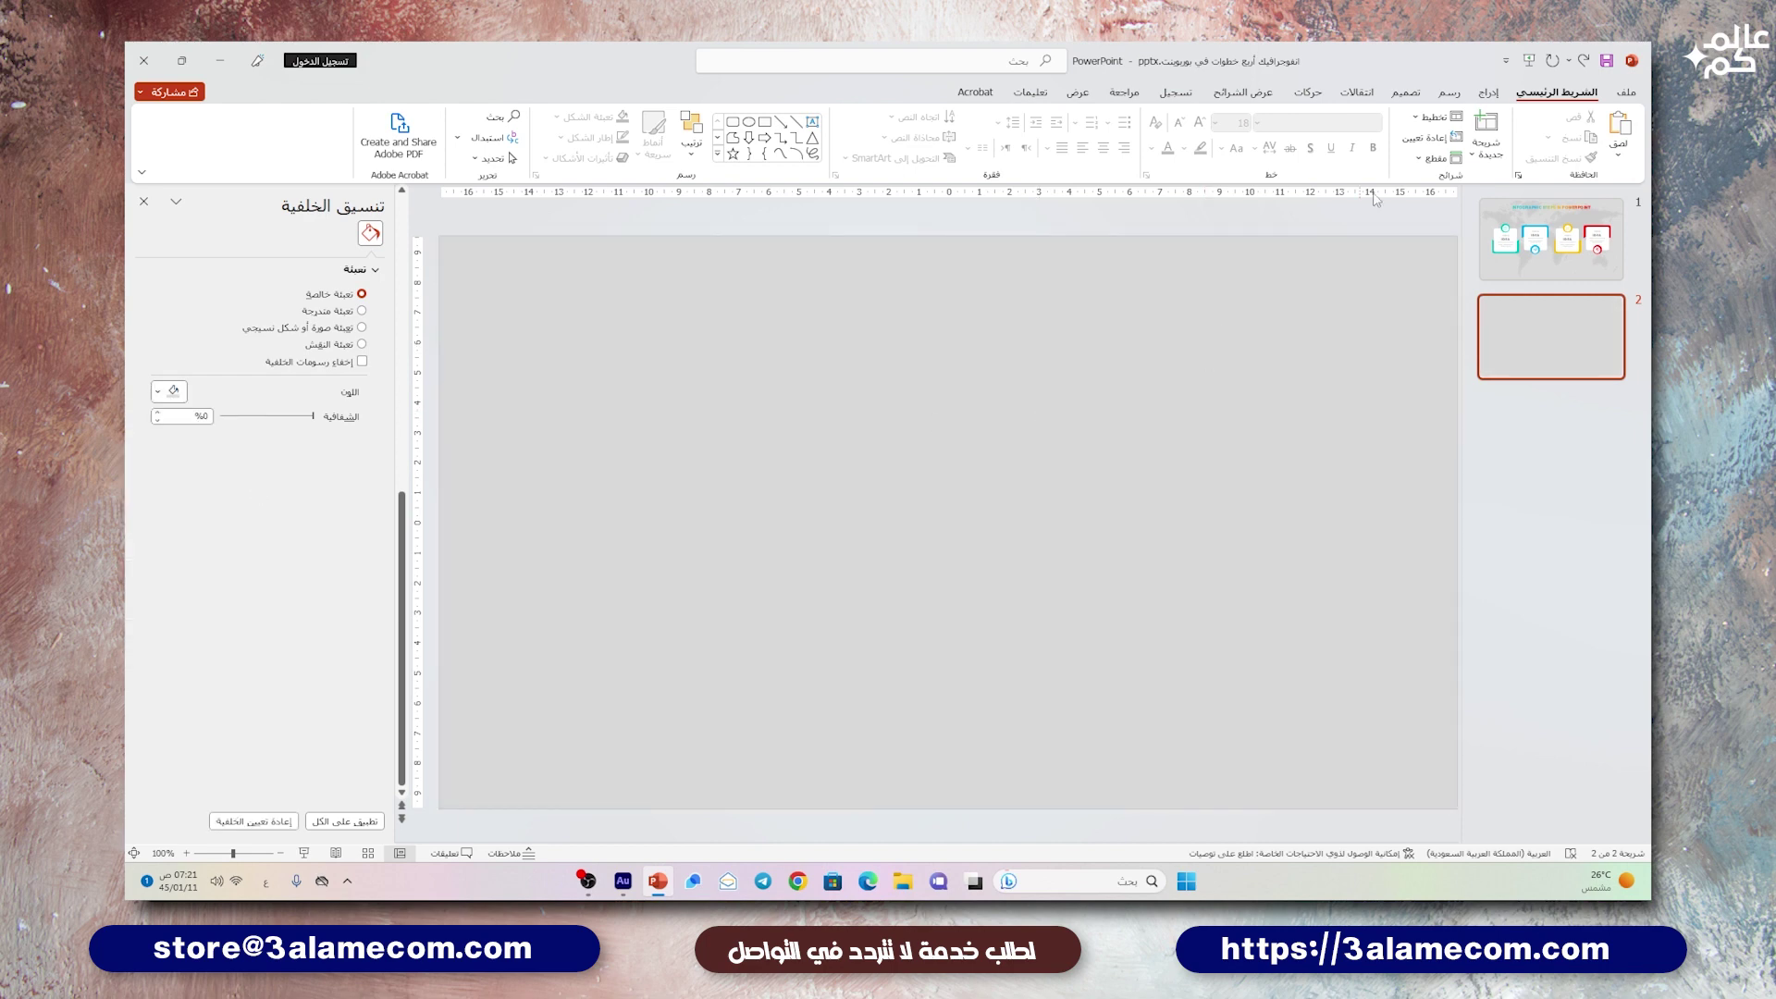
# - Draw a rounded square on slide 2 and reduce its corner roundness
pyautogui.click(1492, 94)
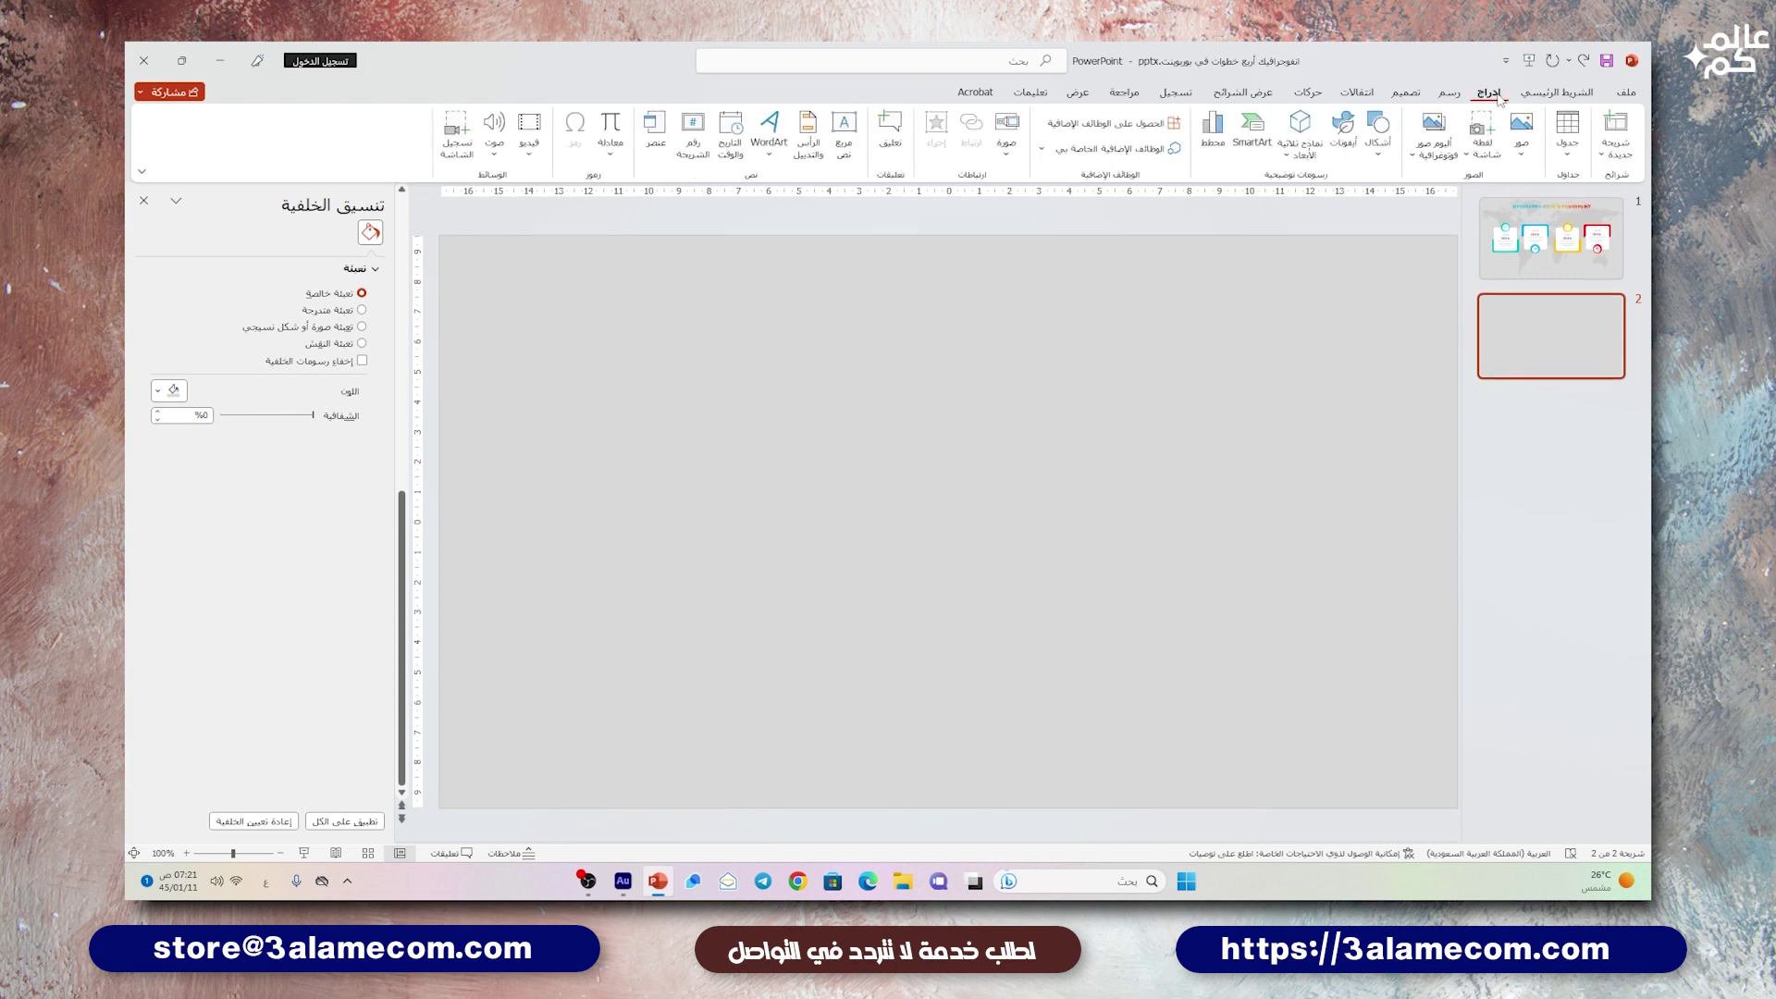
pyautogui.click(1381, 148)
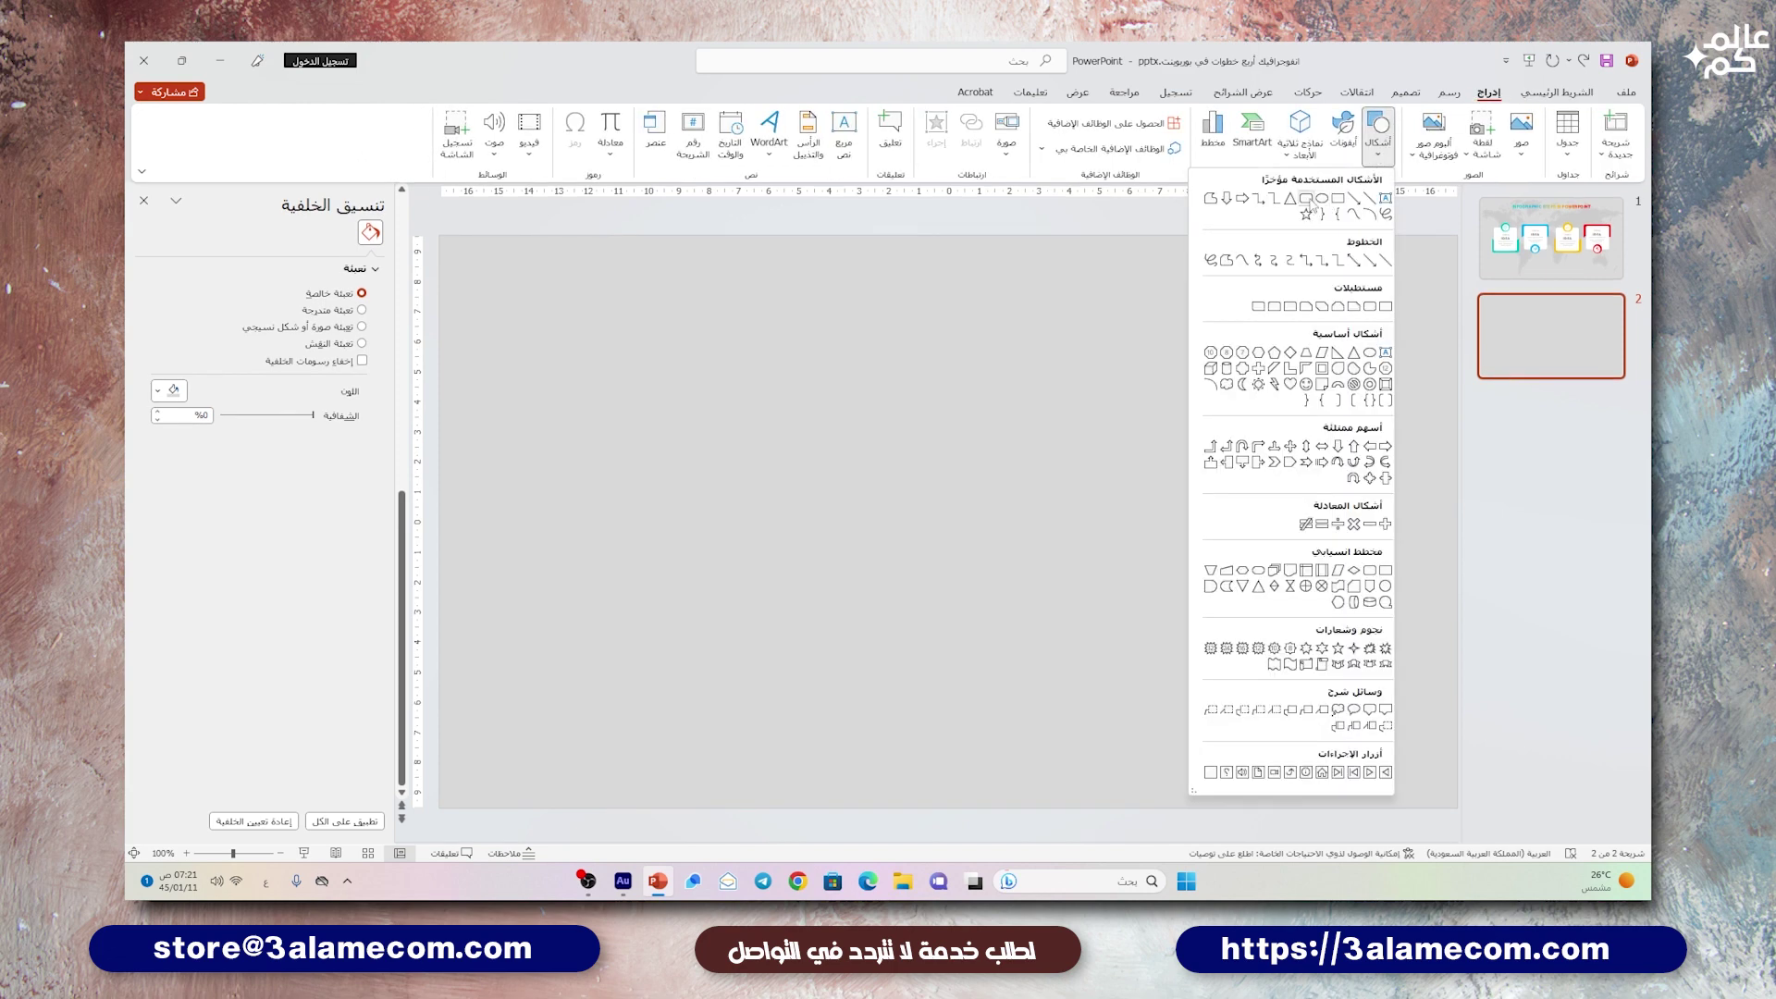
pyautogui.click(1308, 198)
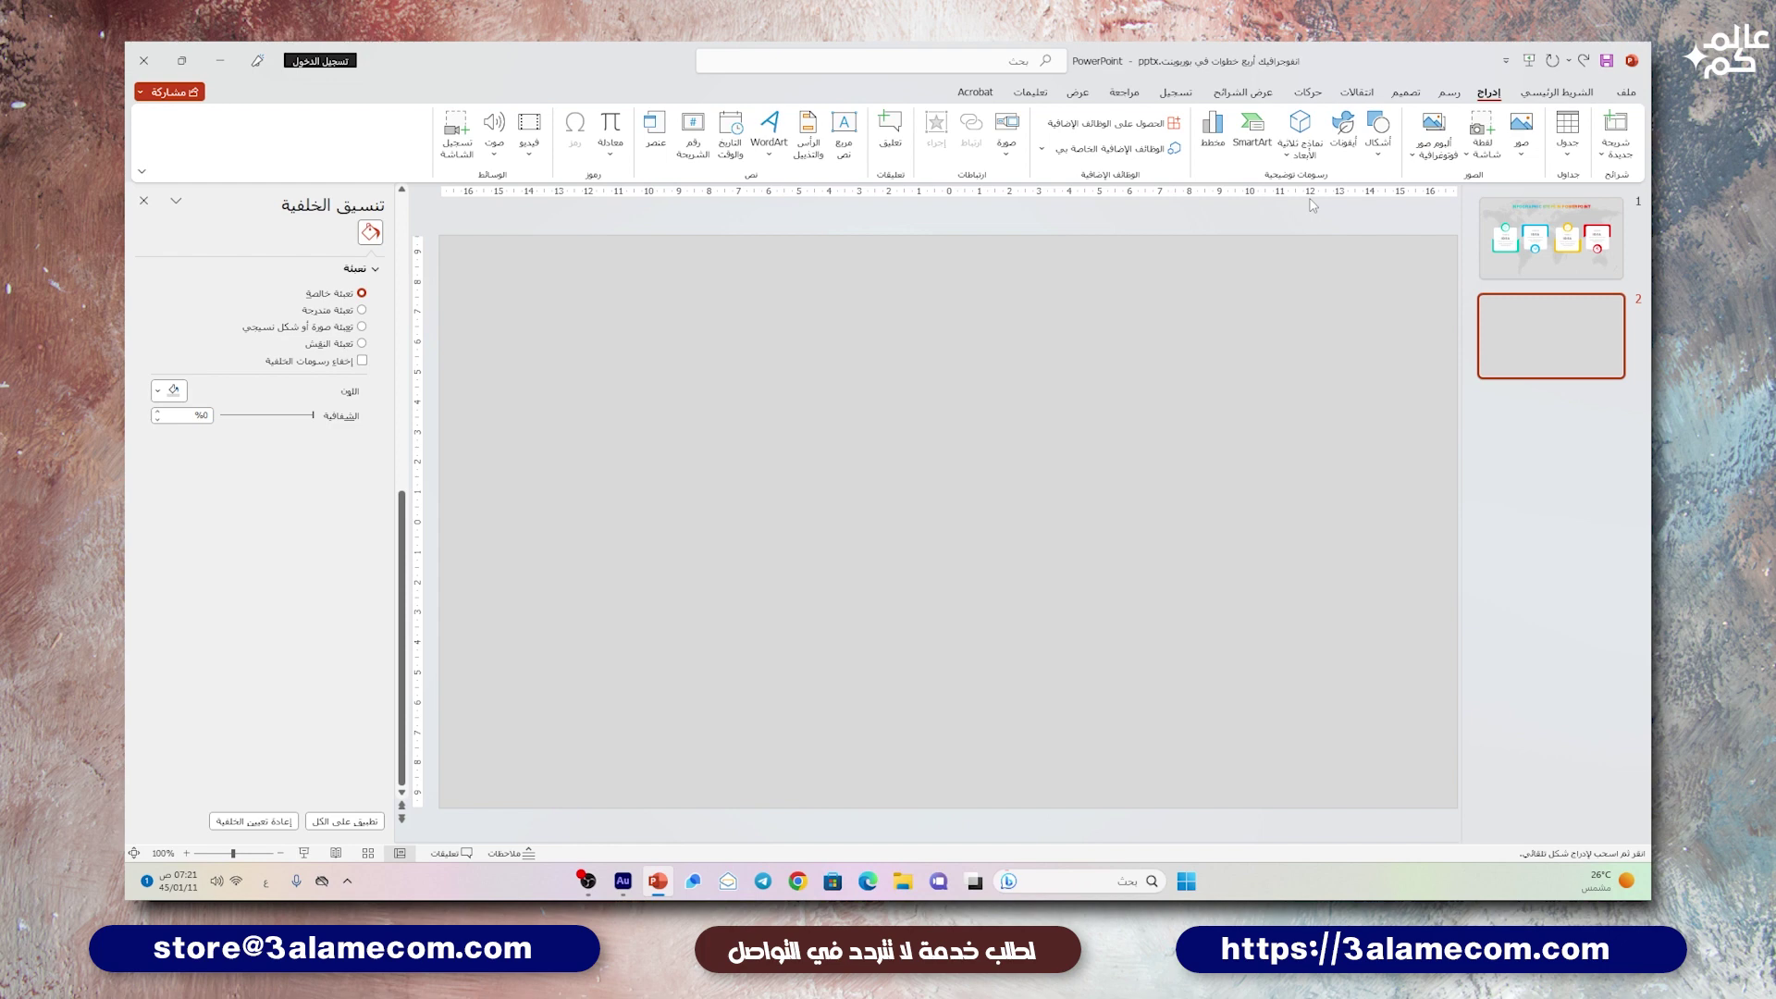
pyautogui.moveTo(789, 297); pyautogui.dragTo(1013, 522)
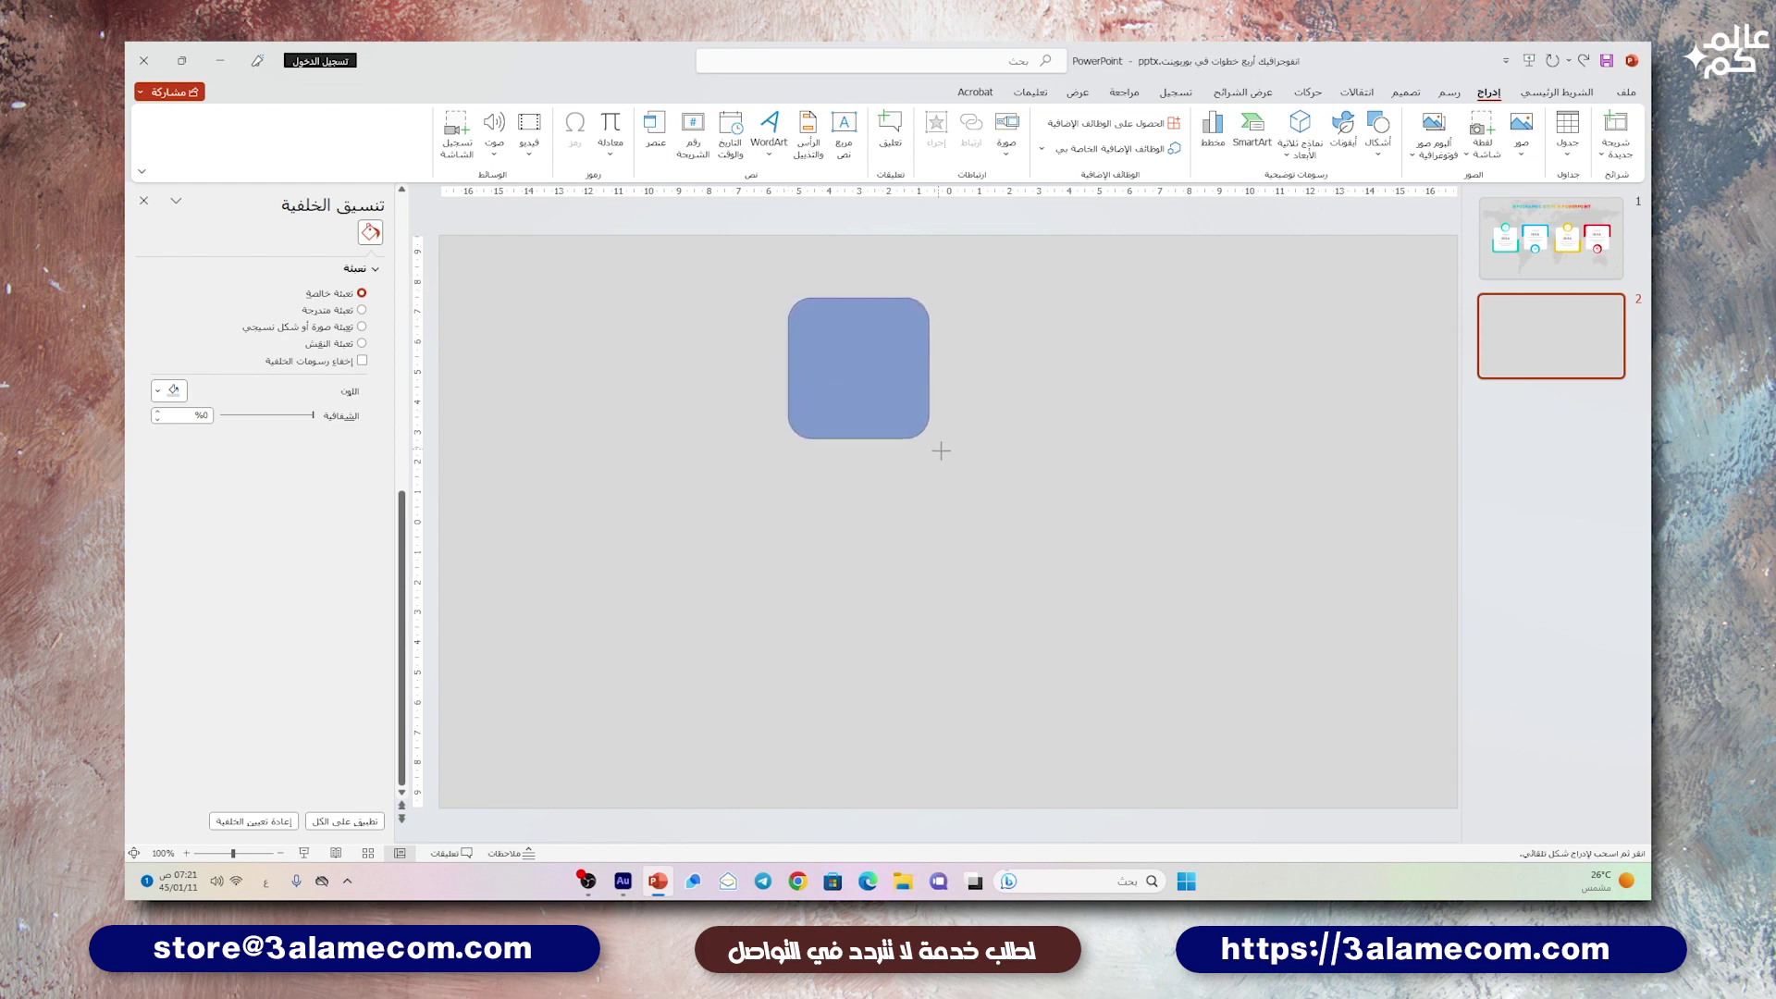
pyautogui.moveTo(860, 357); pyautogui.dragTo(883, 400)
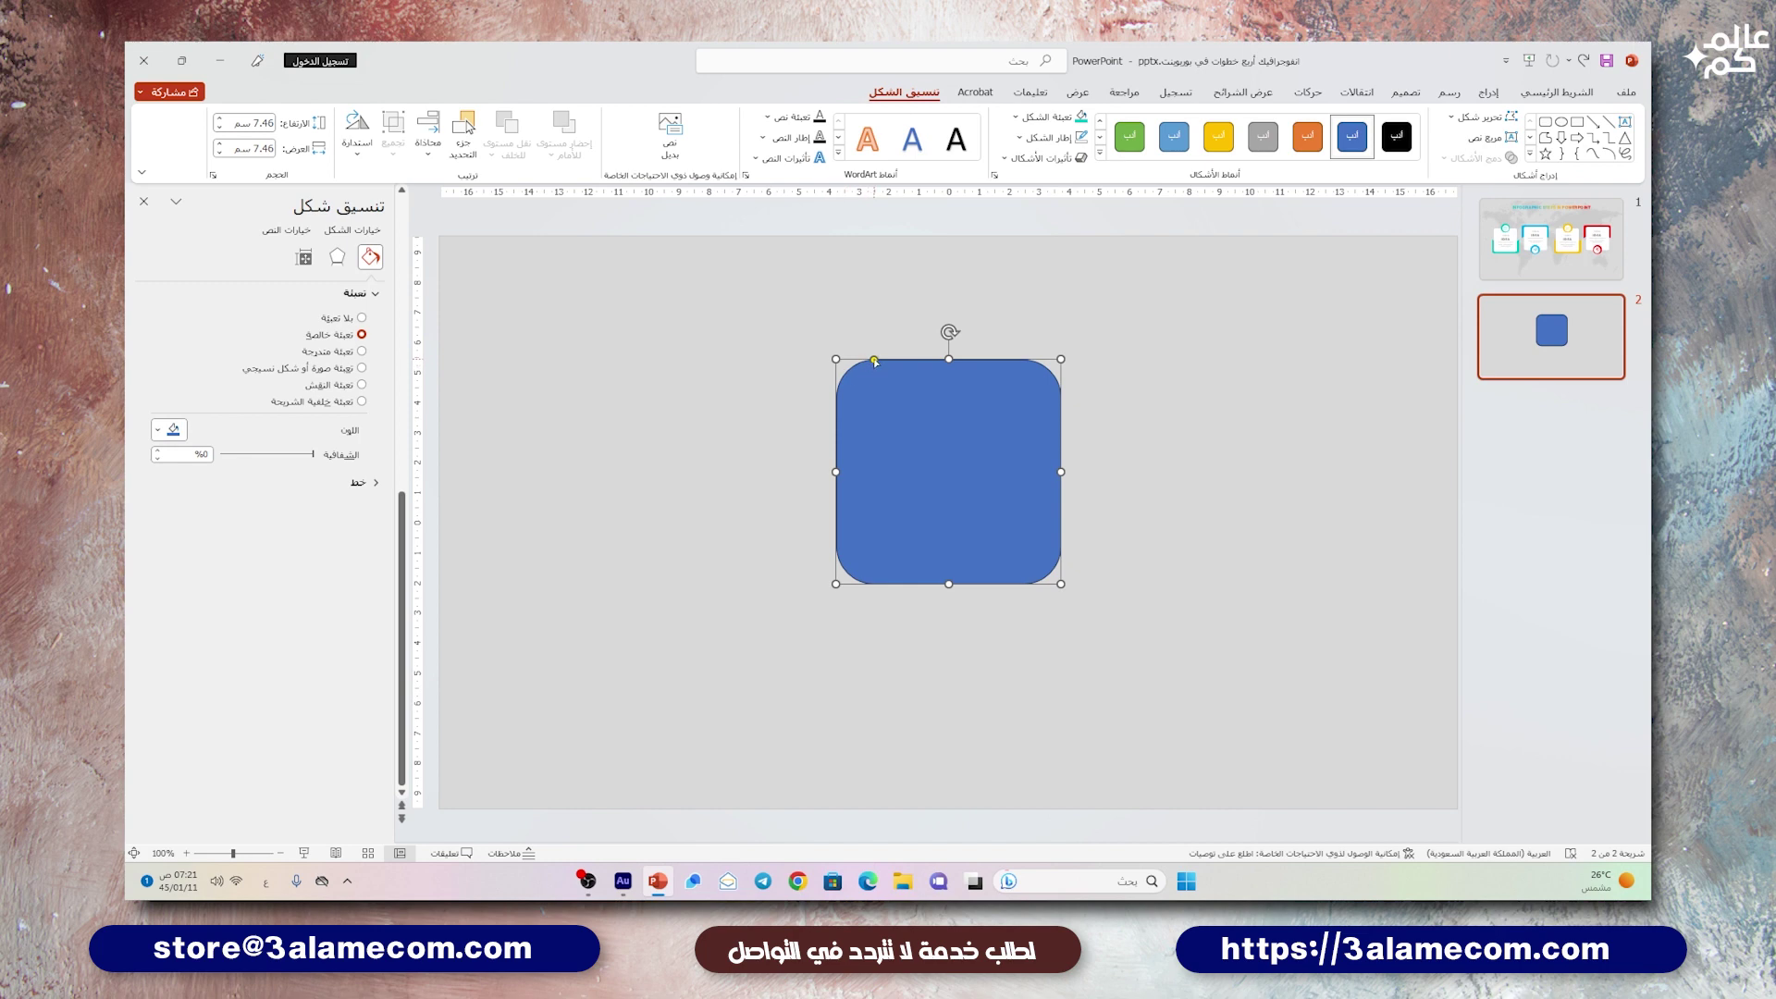
pyautogui.moveTo(875, 362); pyautogui.dragTo(852, 359)
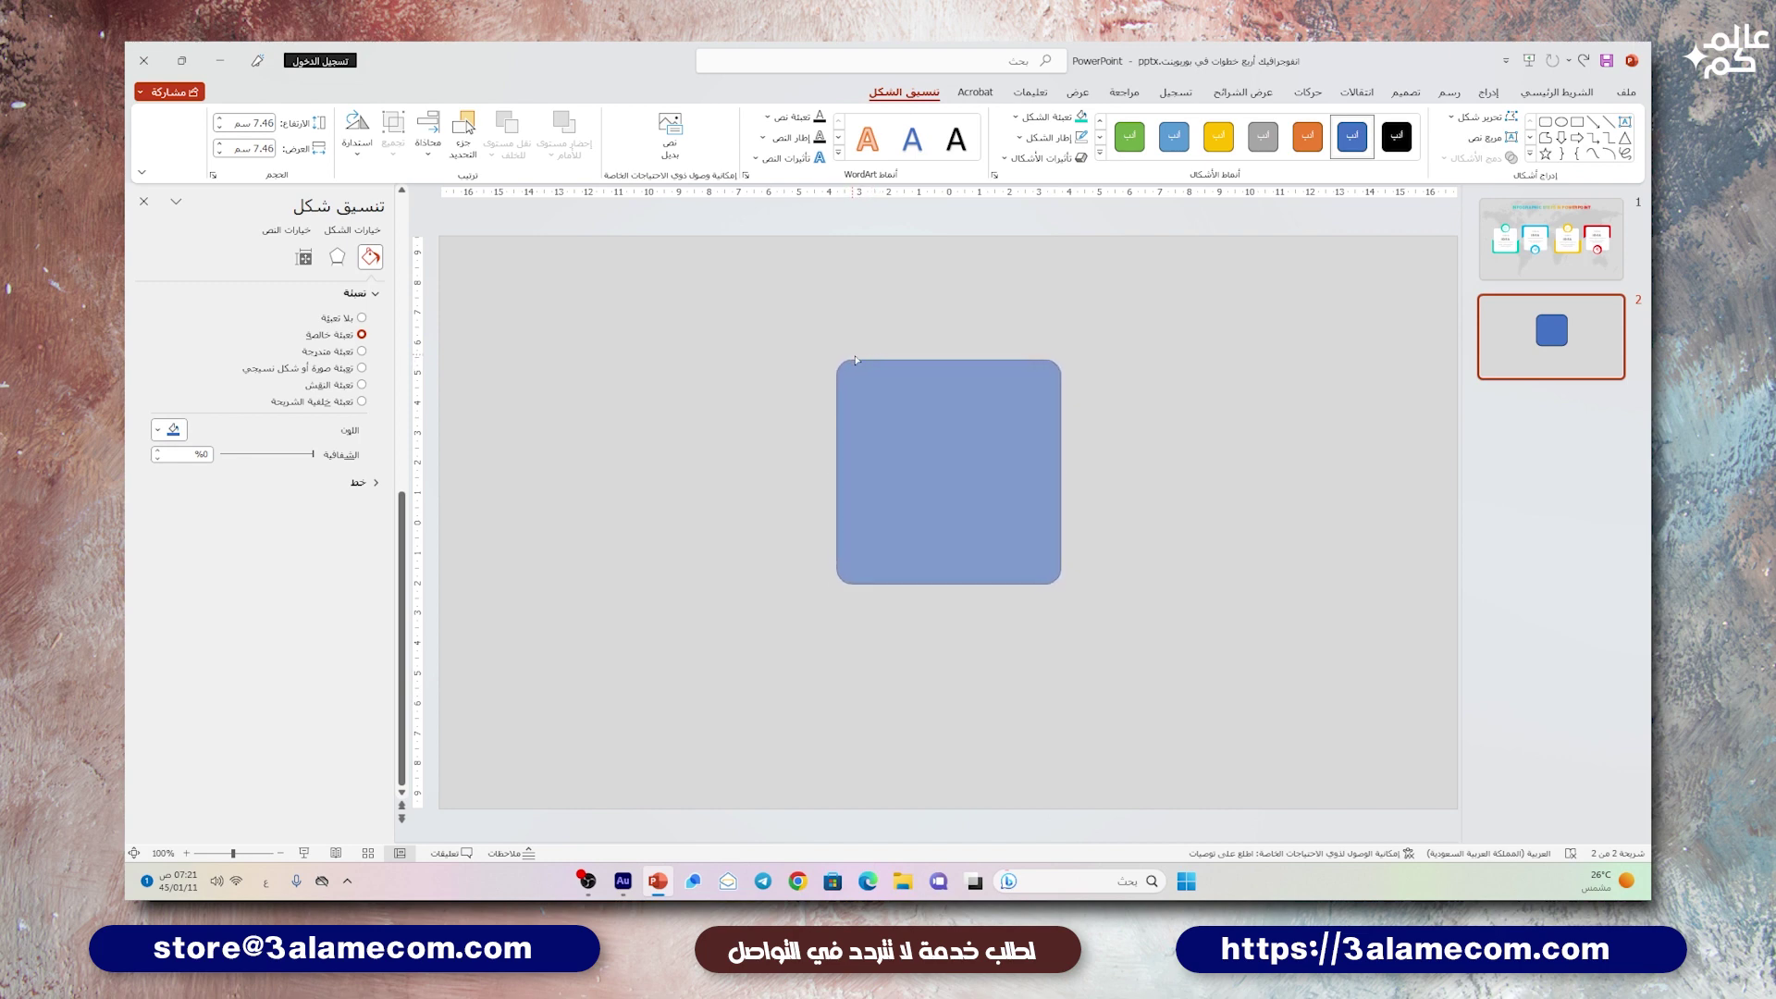
pyautogui.moveTo(858, 360); pyautogui.dragTo(854, 359)
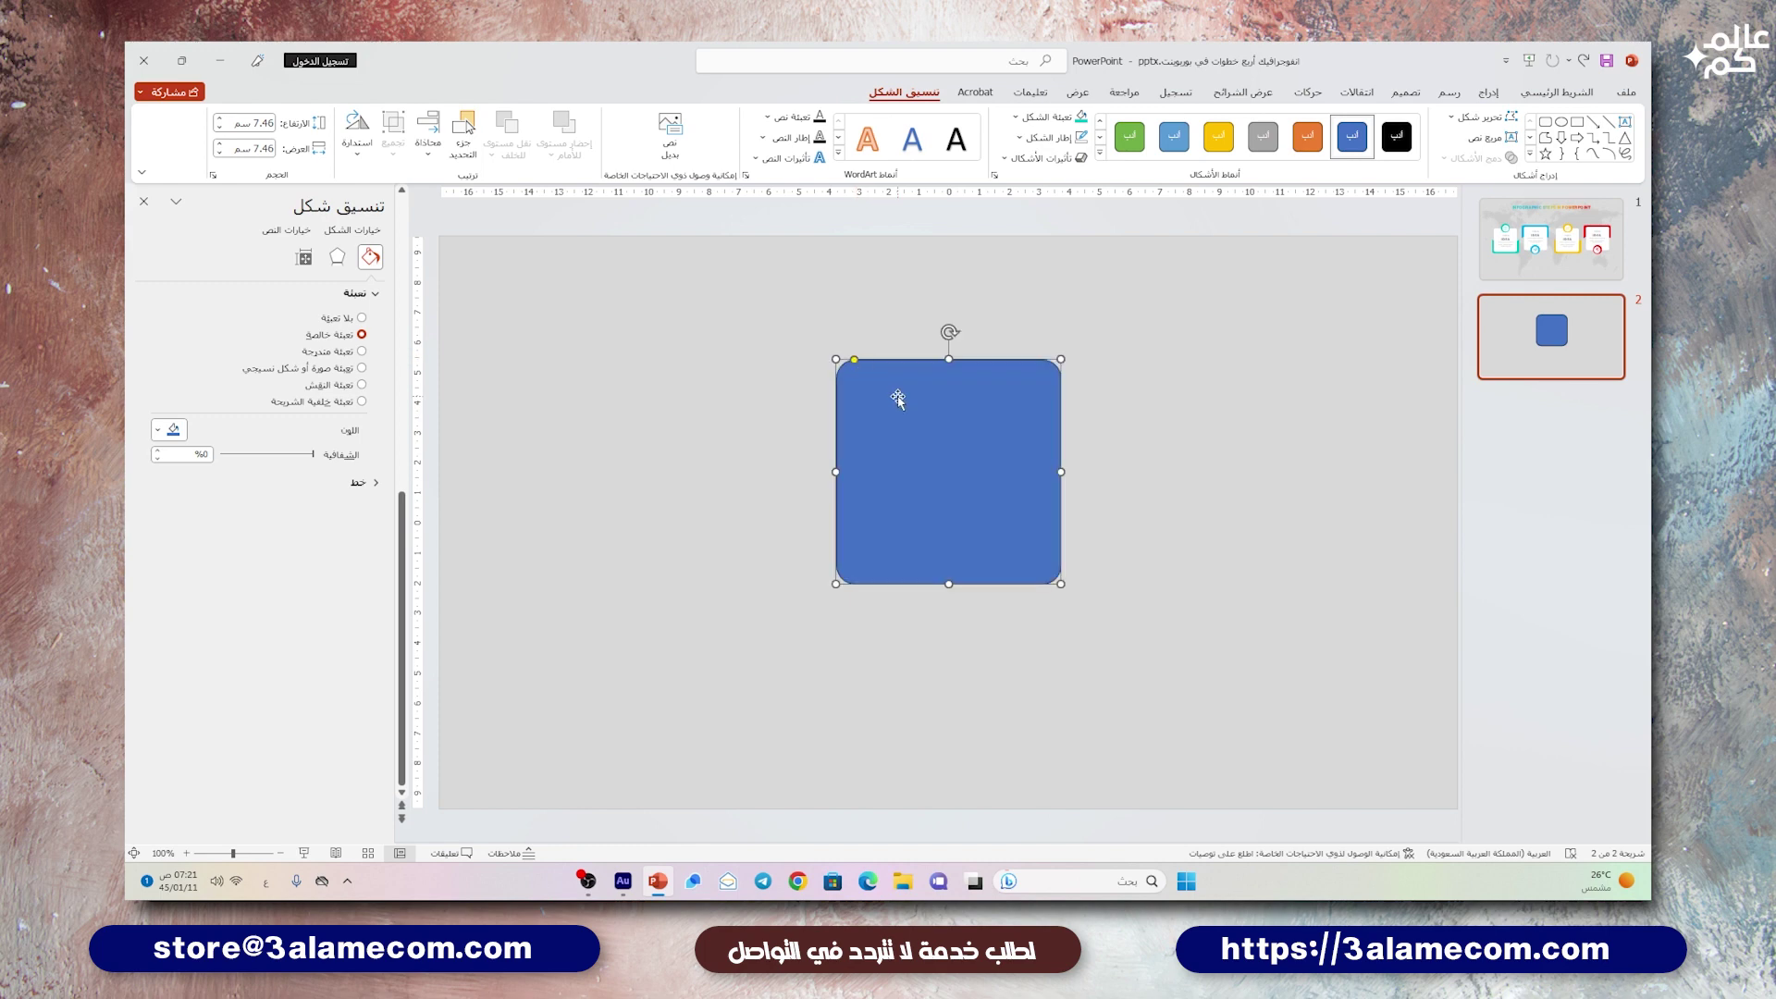
# - Fill the square white, add an outer shadow with 8 pt blur, and duplicate it rightward
pyautogui.click(1050, 138)
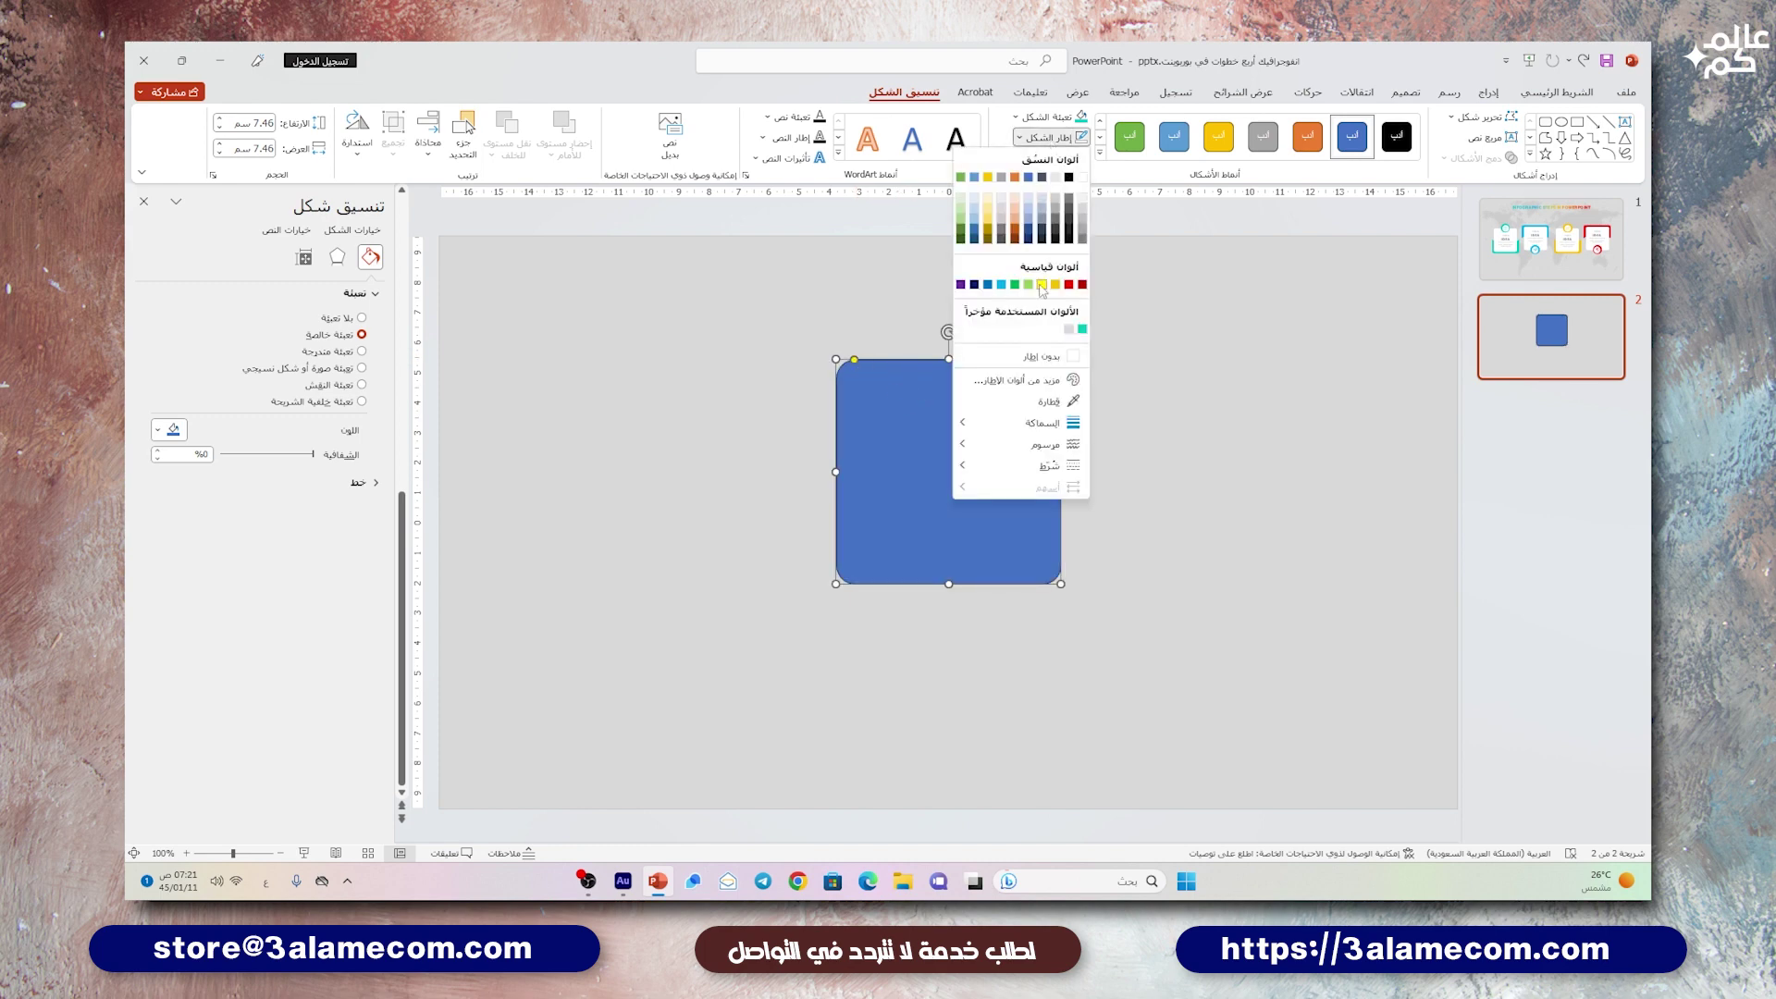
pyautogui.click(1050, 117)
pyautogui.click(1050, 117)
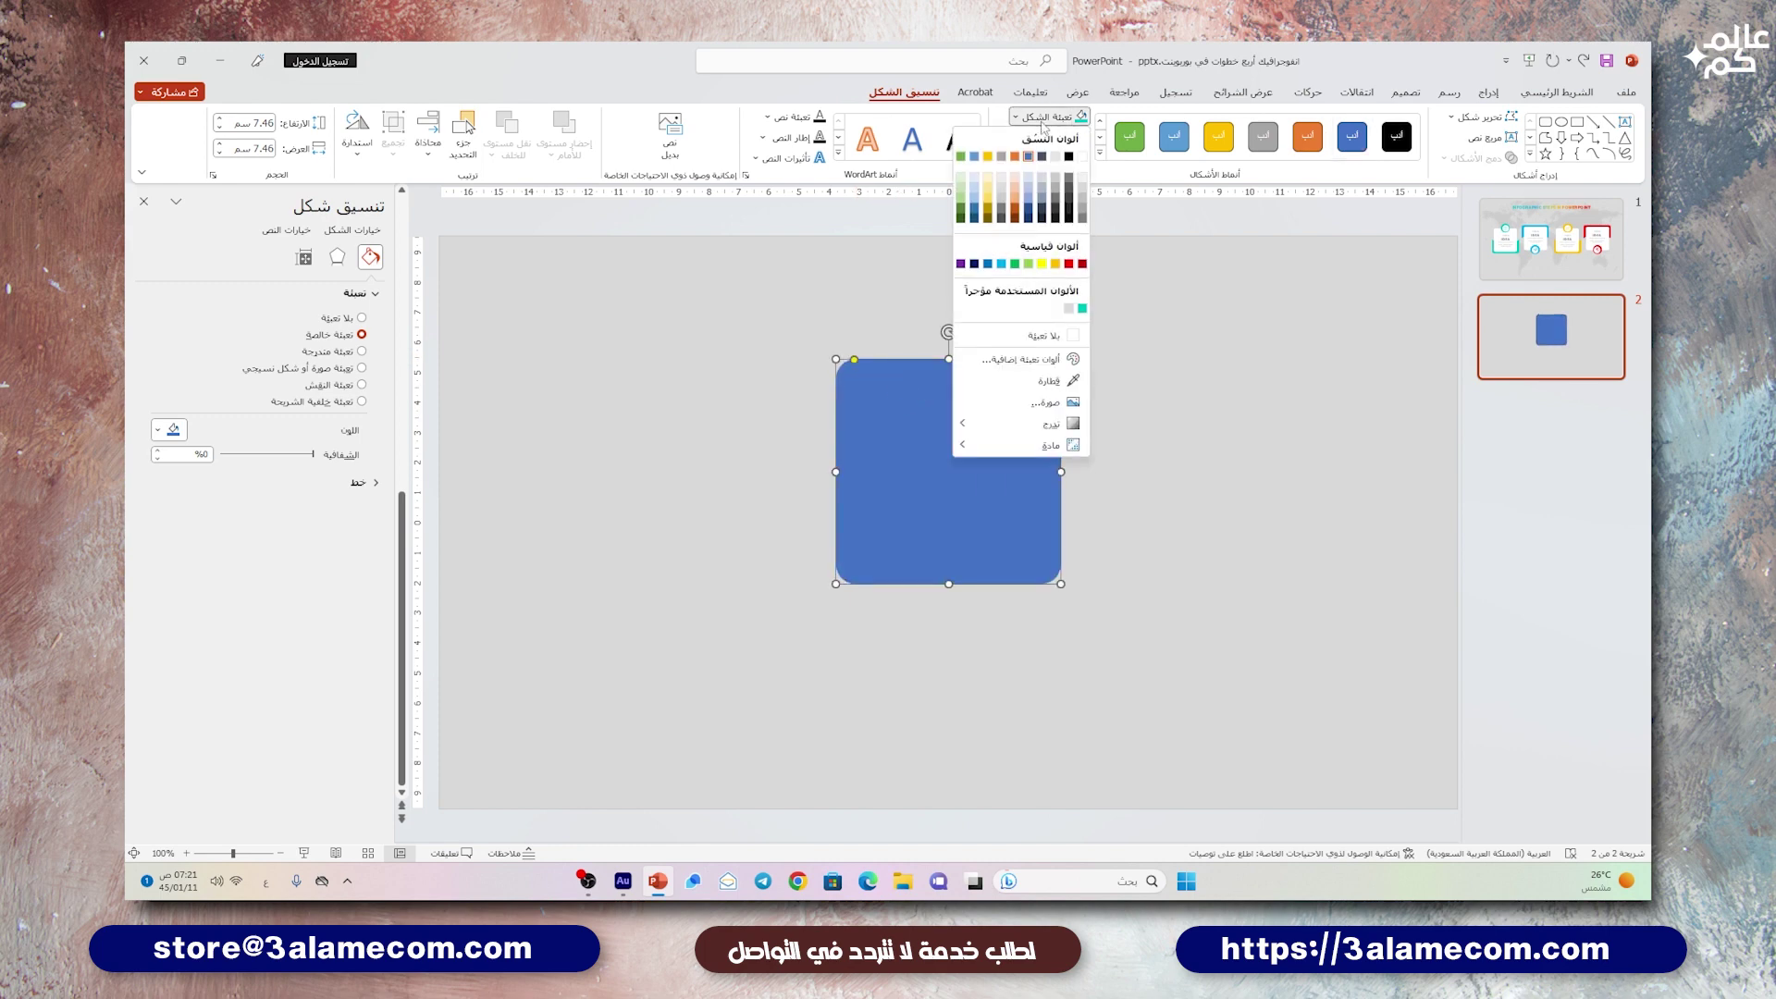
pyautogui.click(1082, 157)
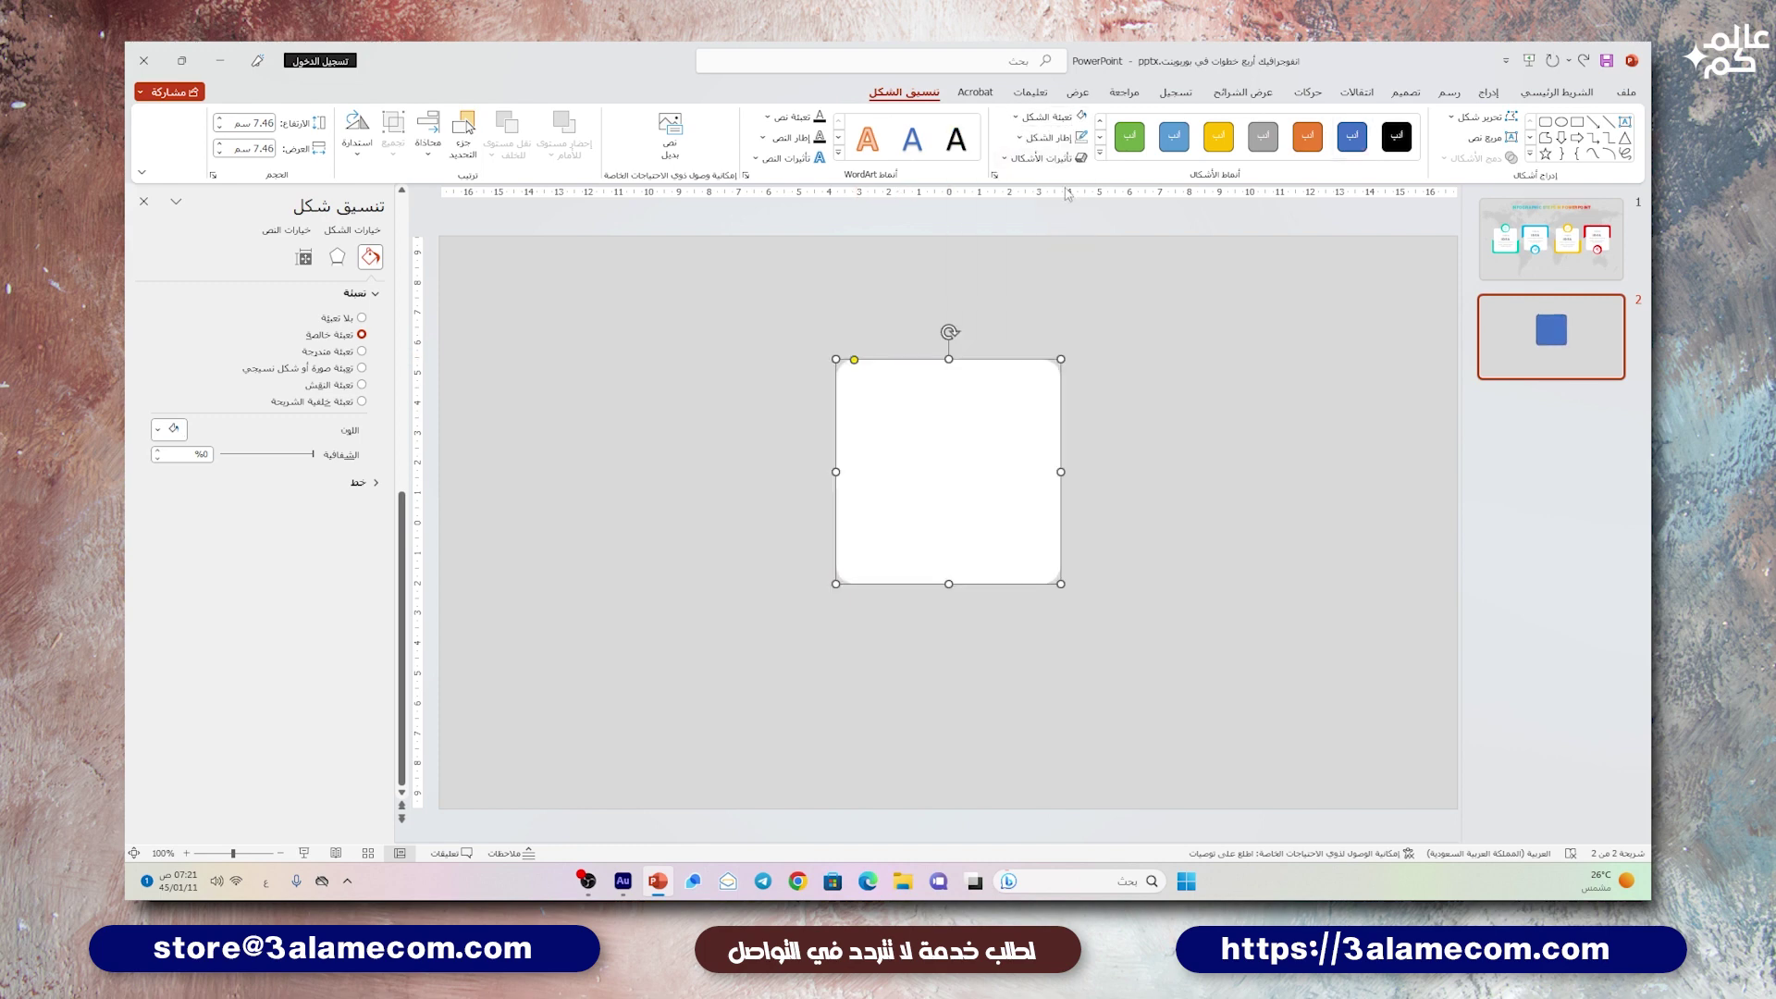
pyautogui.click(338, 257)
pyautogui.click(171, 317)
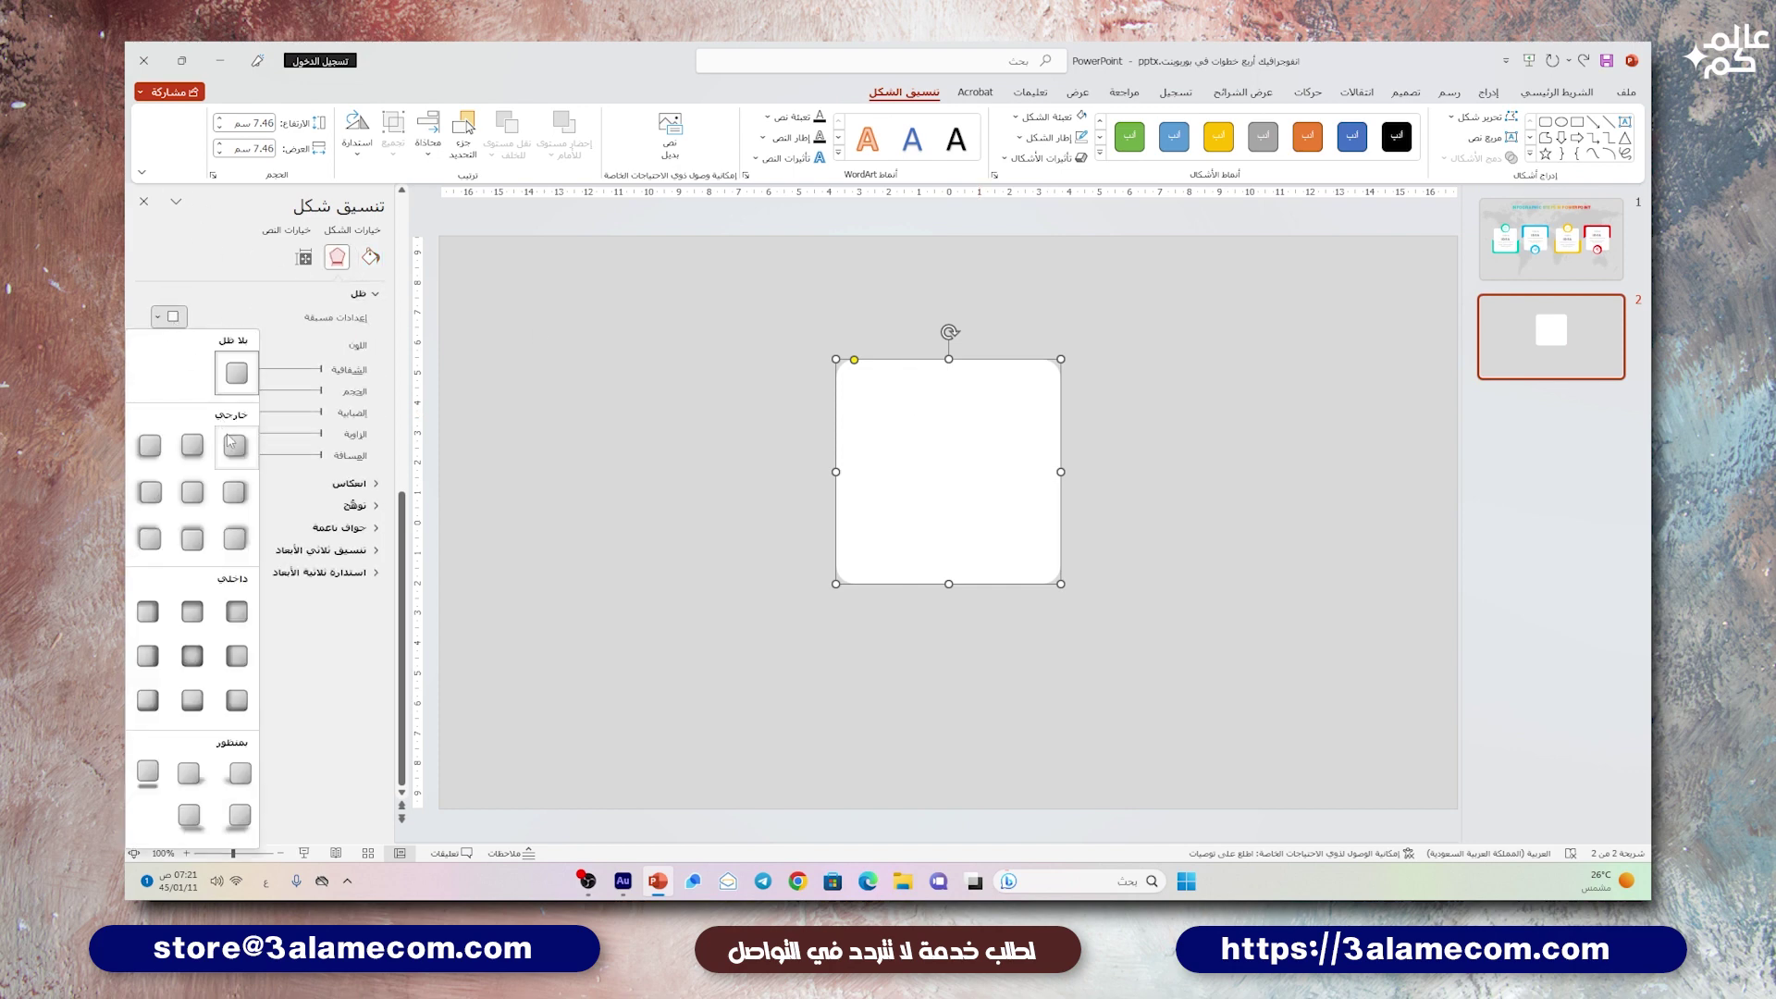
pyautogui.click(231, 441)
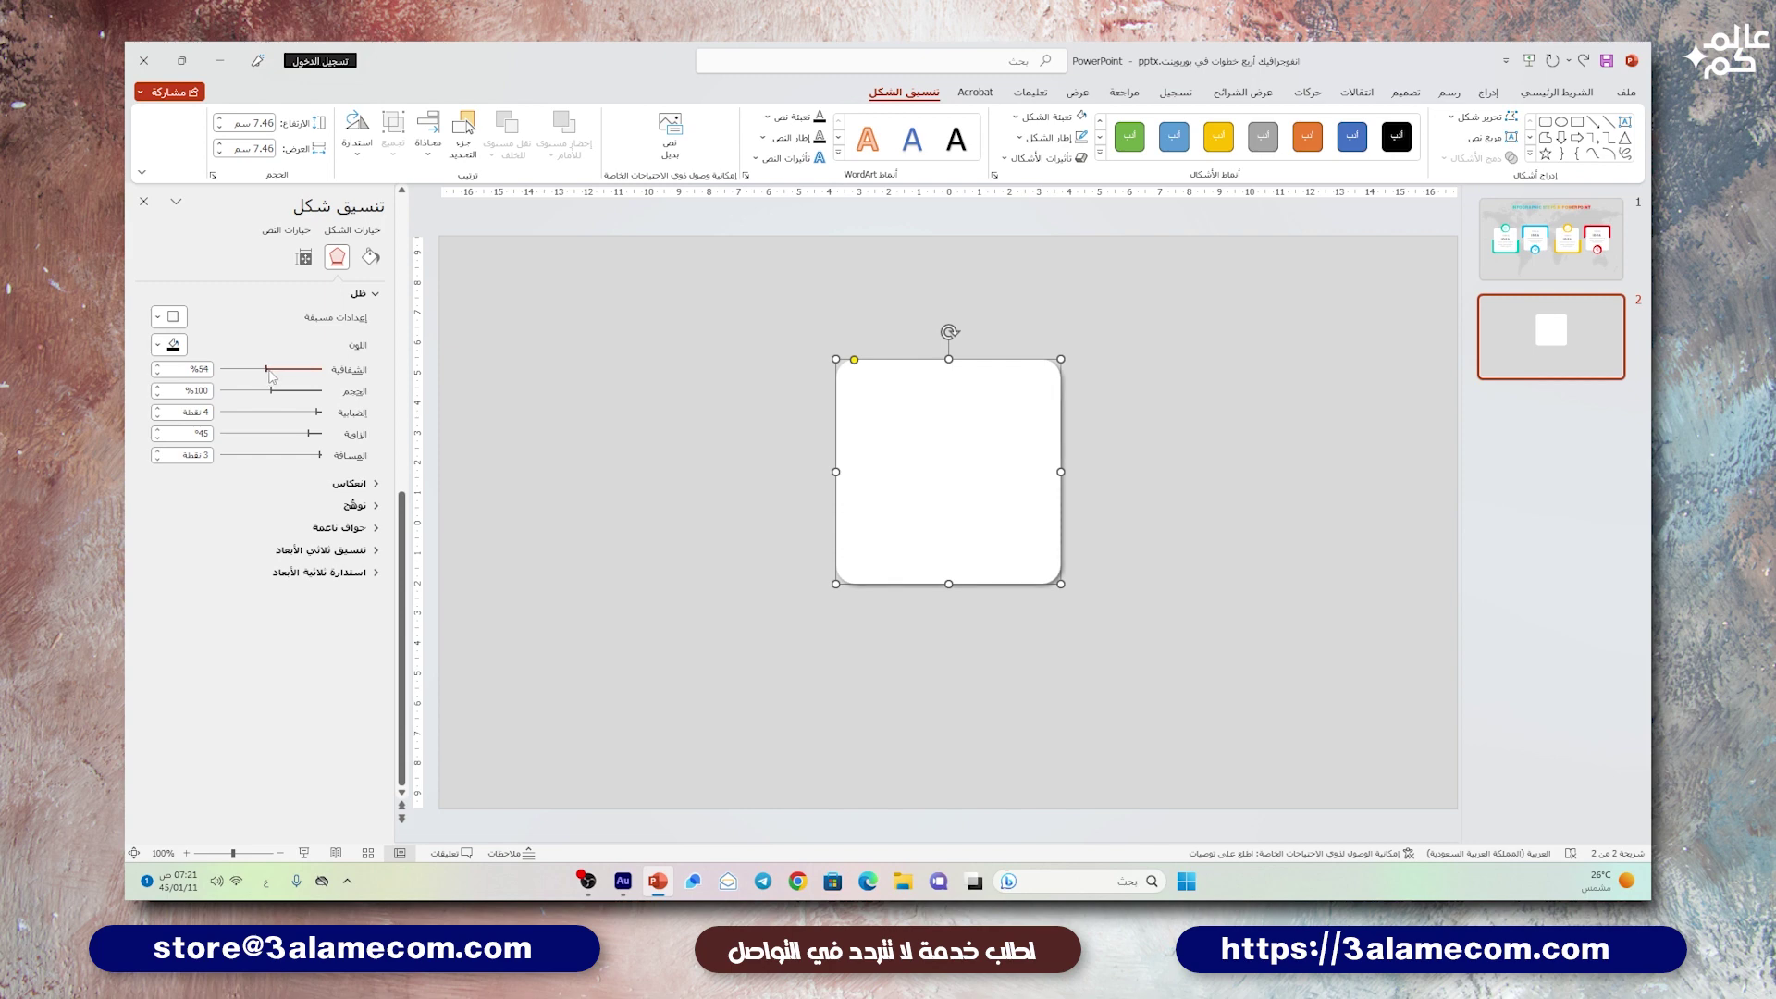
pyautogui.moveTo(319, 418); pyautogui.dragTo(315, 412)
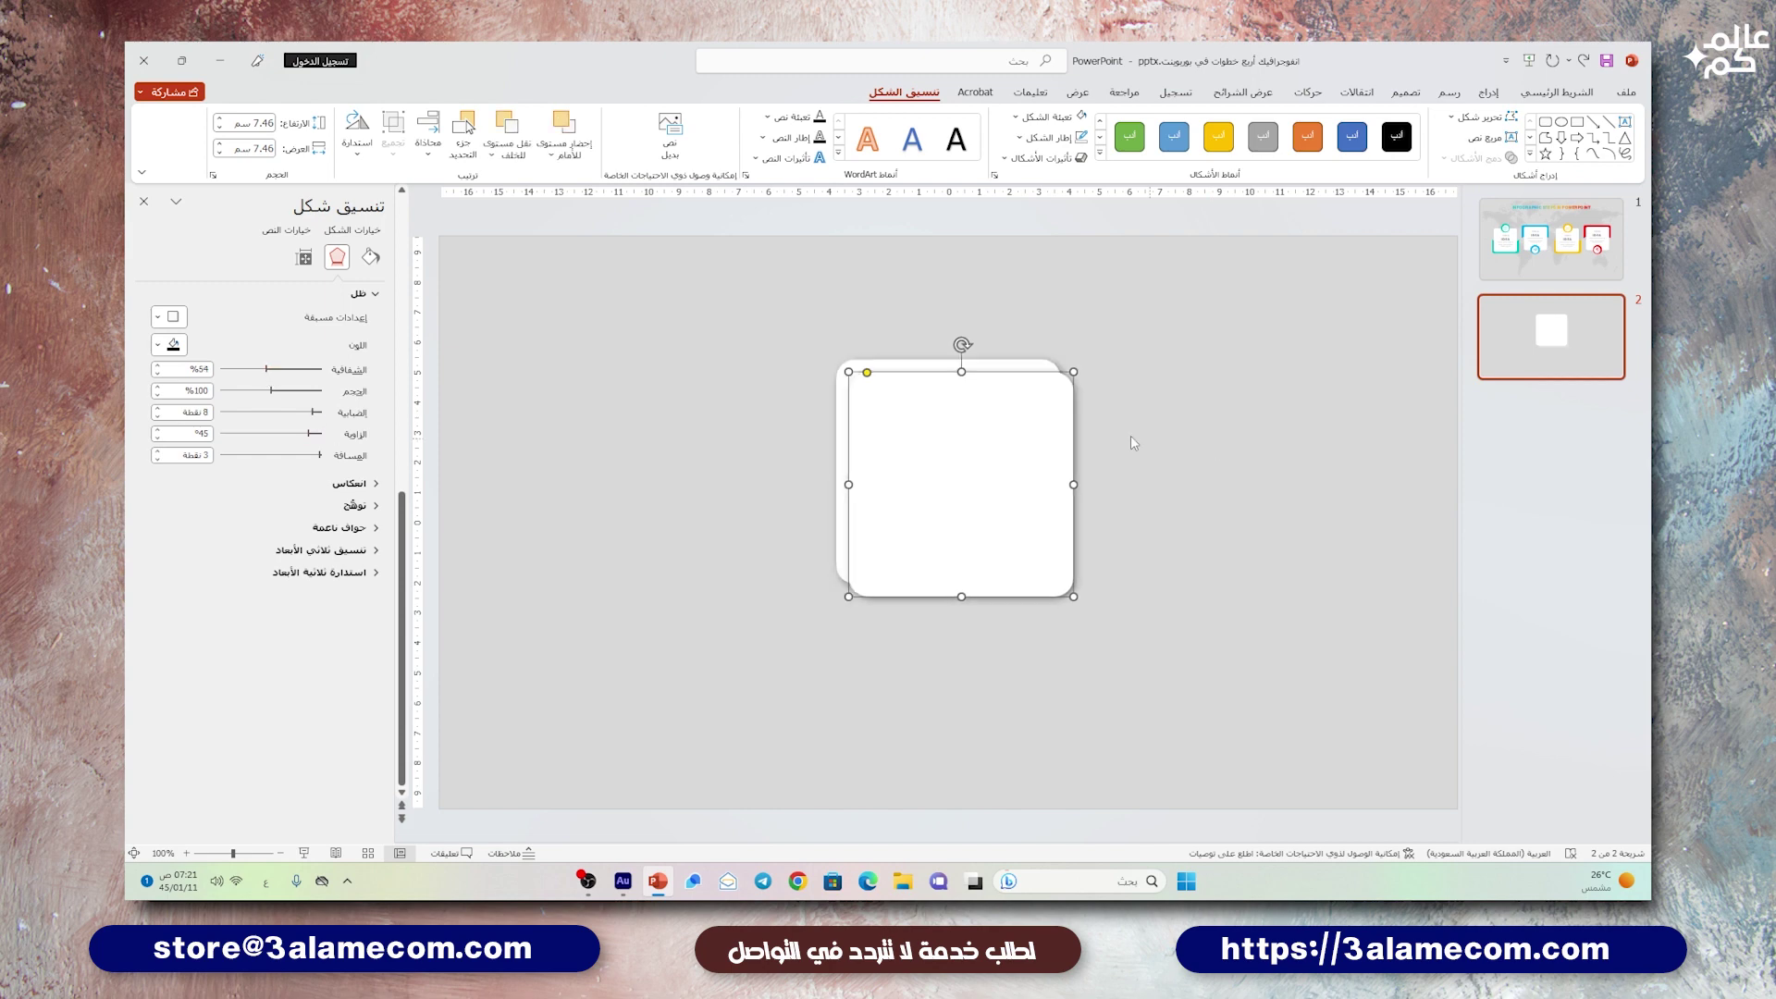
pyautogui.keyDown('ctrl'); pyautogui.moveTo(1002, 393); pyautogui.dragTo(1337, 396); pyautogui.keyUp('ctrl')
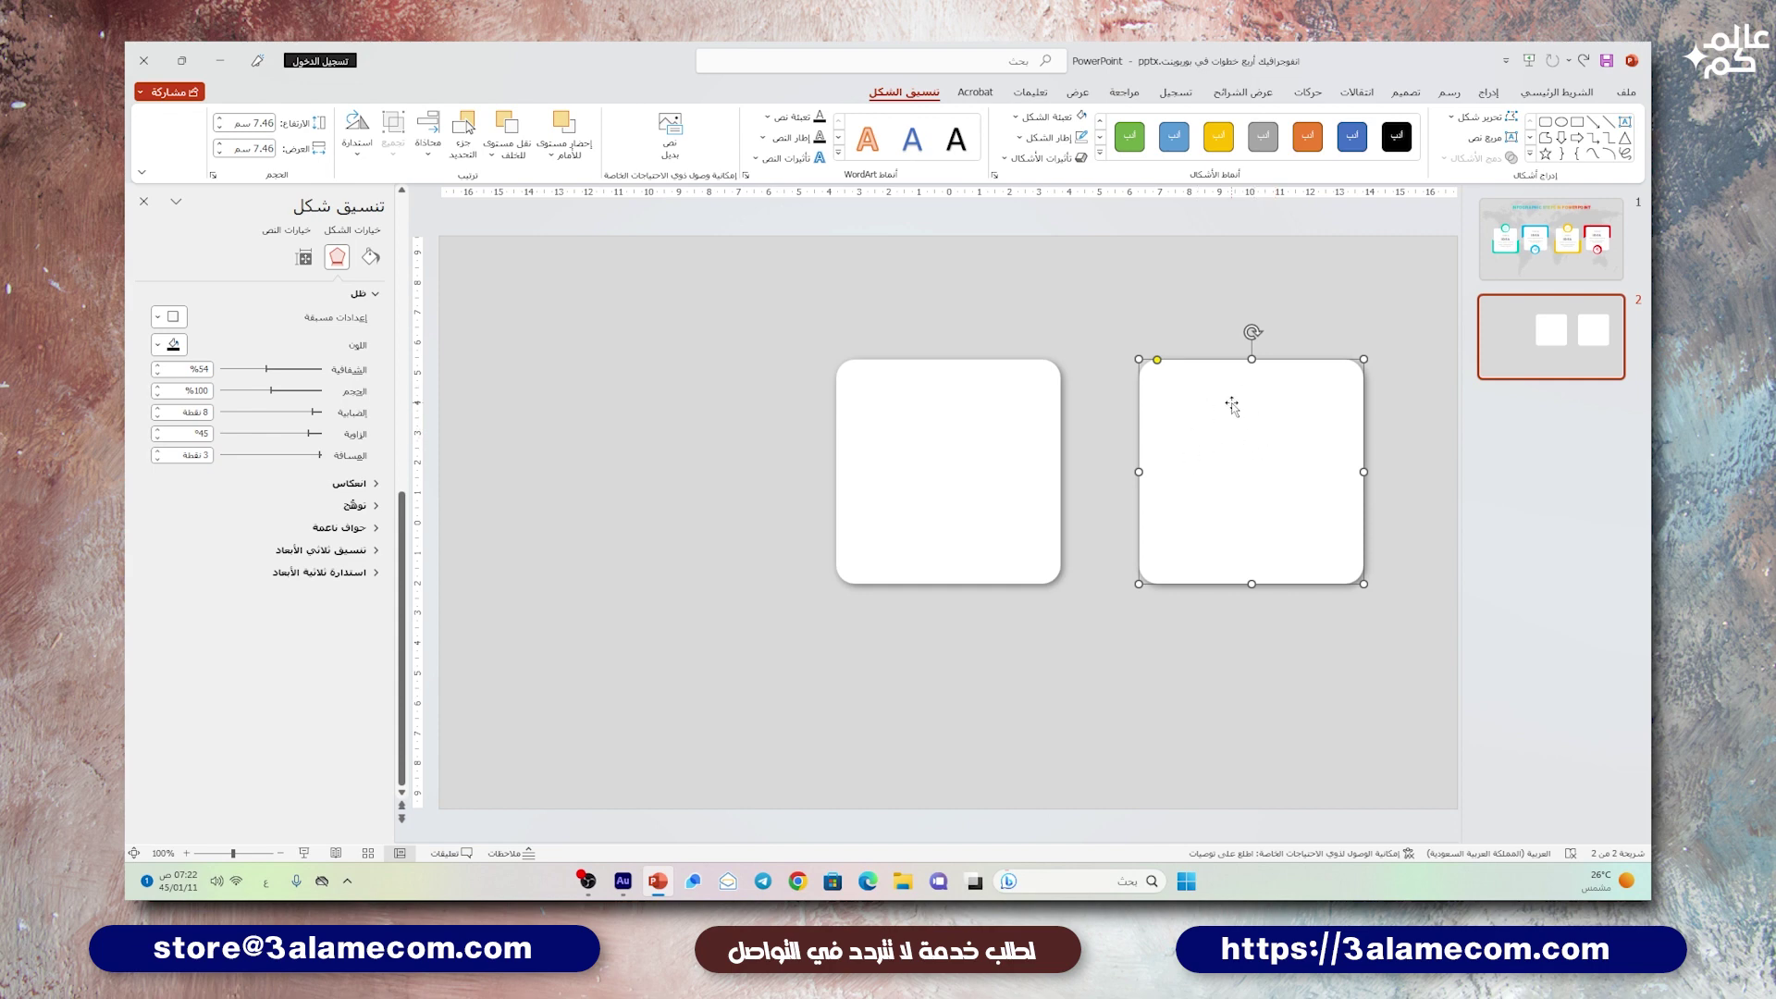
# - Fill the copied square red and draw a triangle over its bottom edge
pyautogui.click(1048, 117)
pyautogui.click(1071, 265)
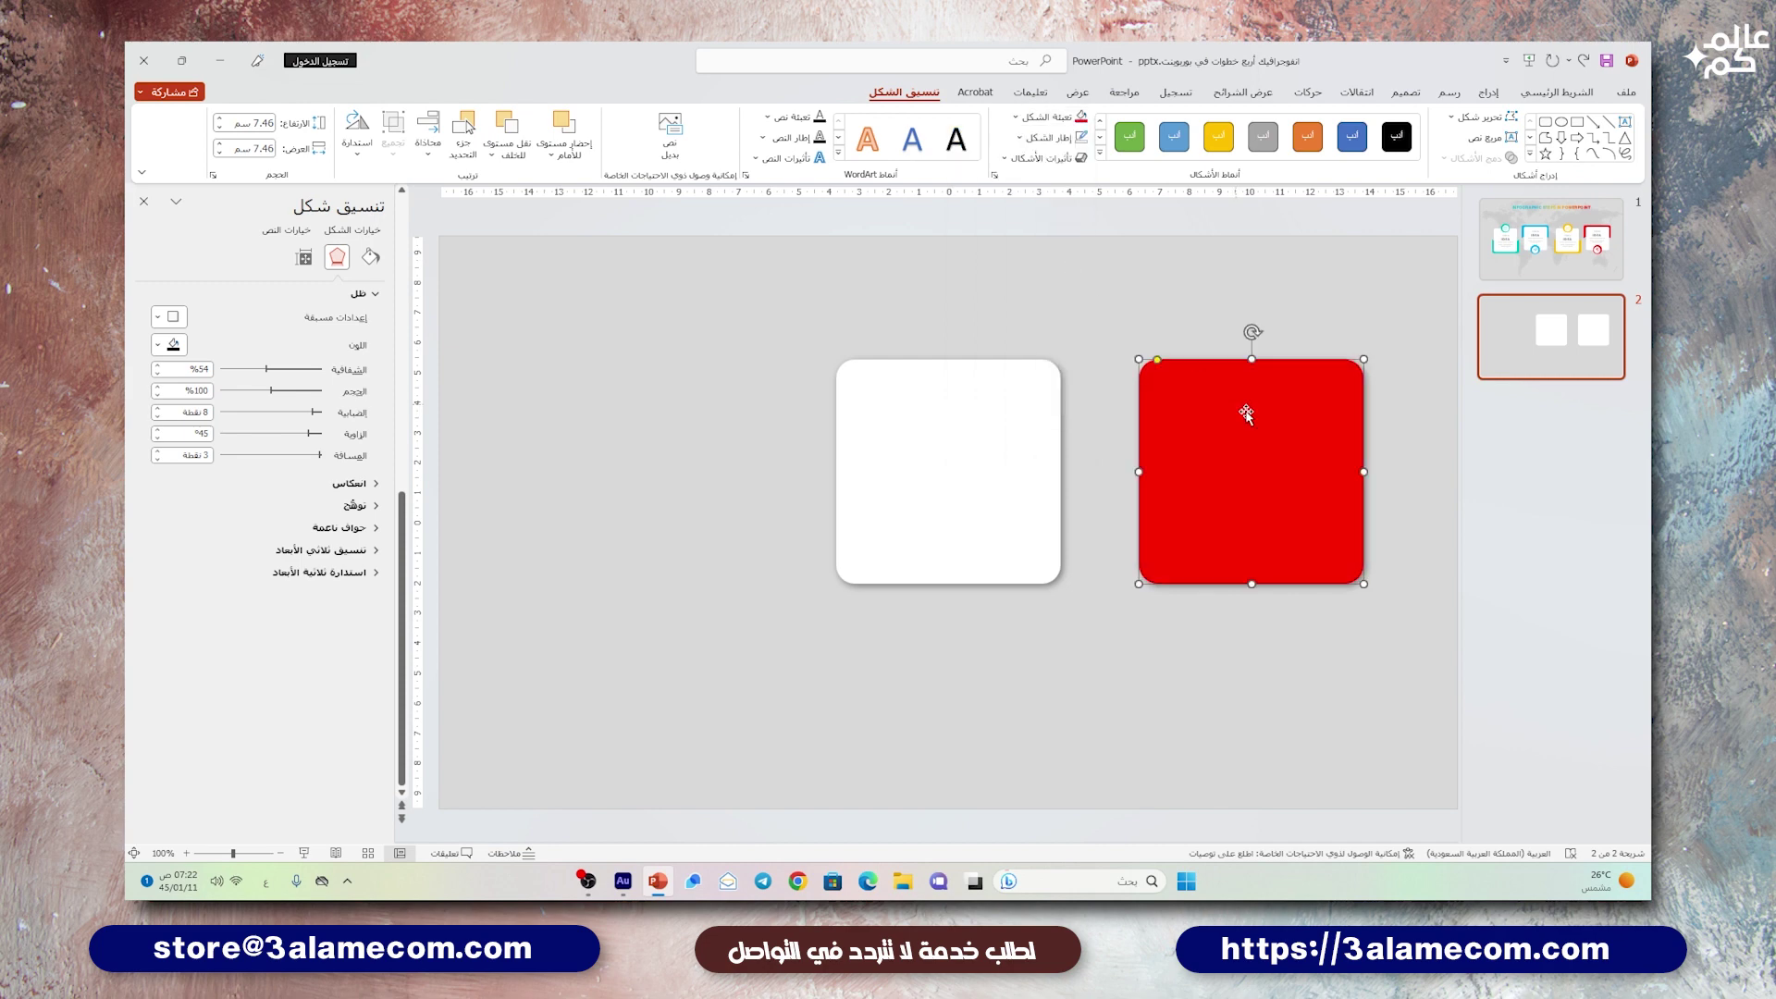
pyautogui.click(1489, 93)
pyautogui.click(1382, 152)
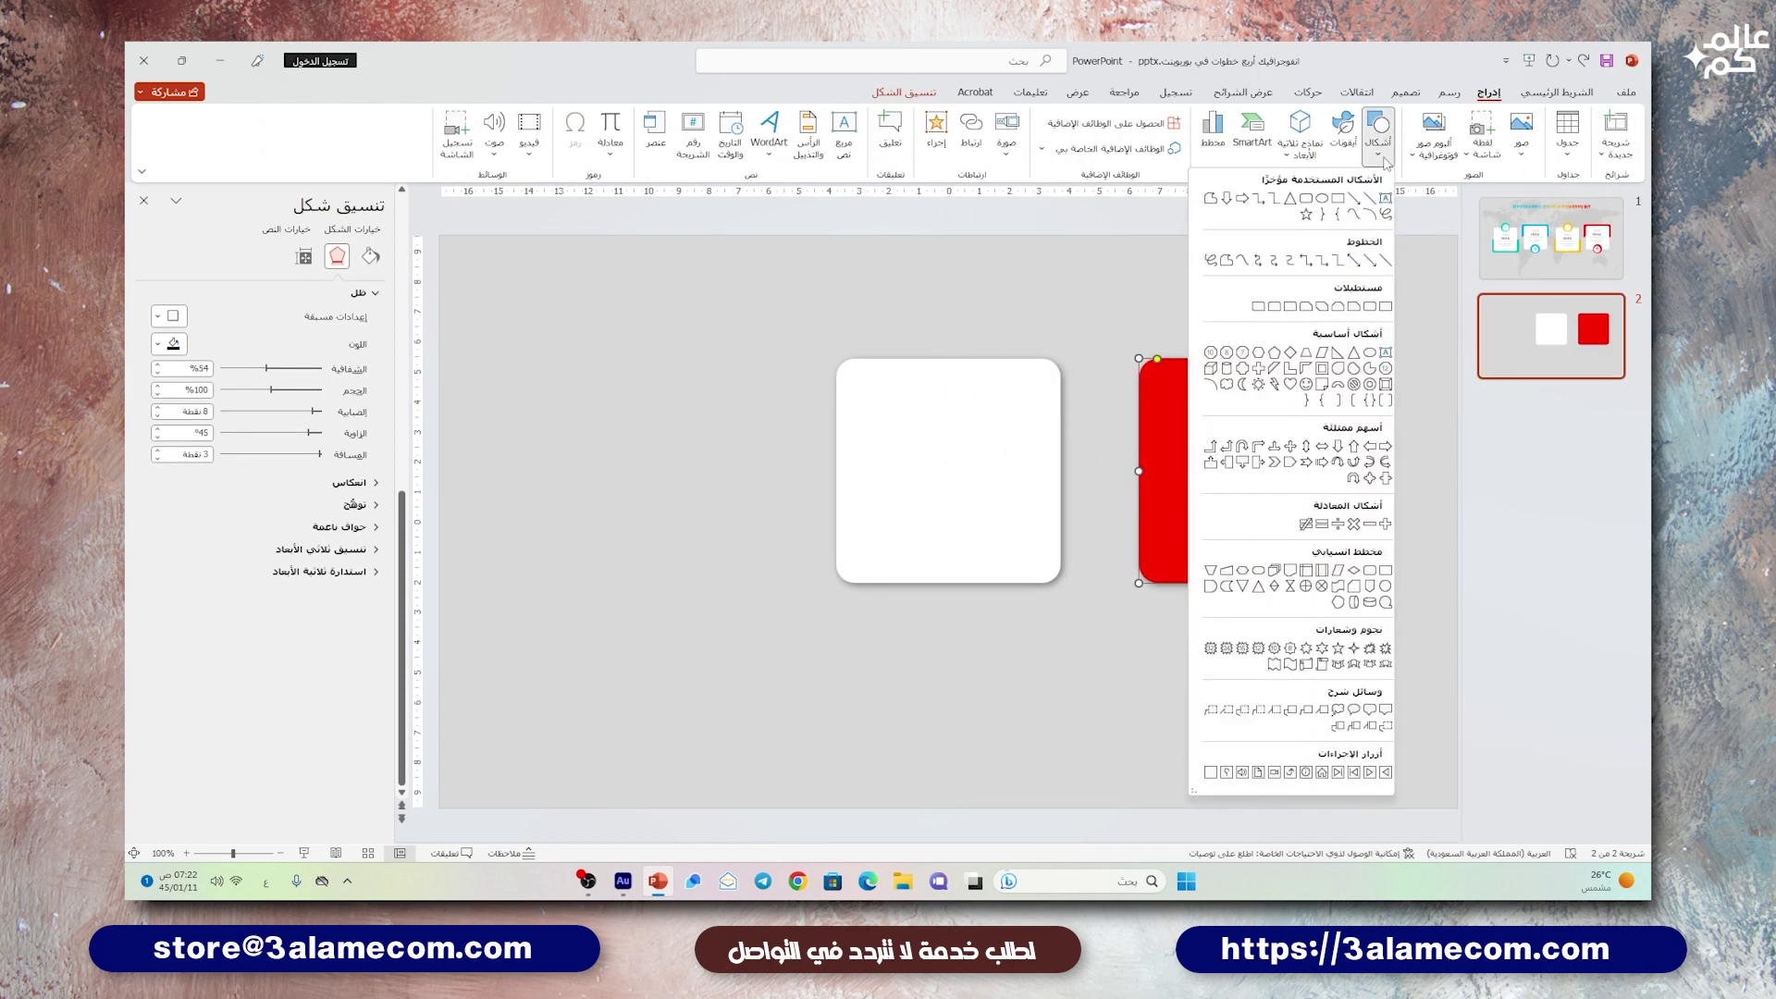
pyautogui.click(1354, 354)
pyautogui.moveTo(771, 412); pyautogui.dragTo(527, 580)
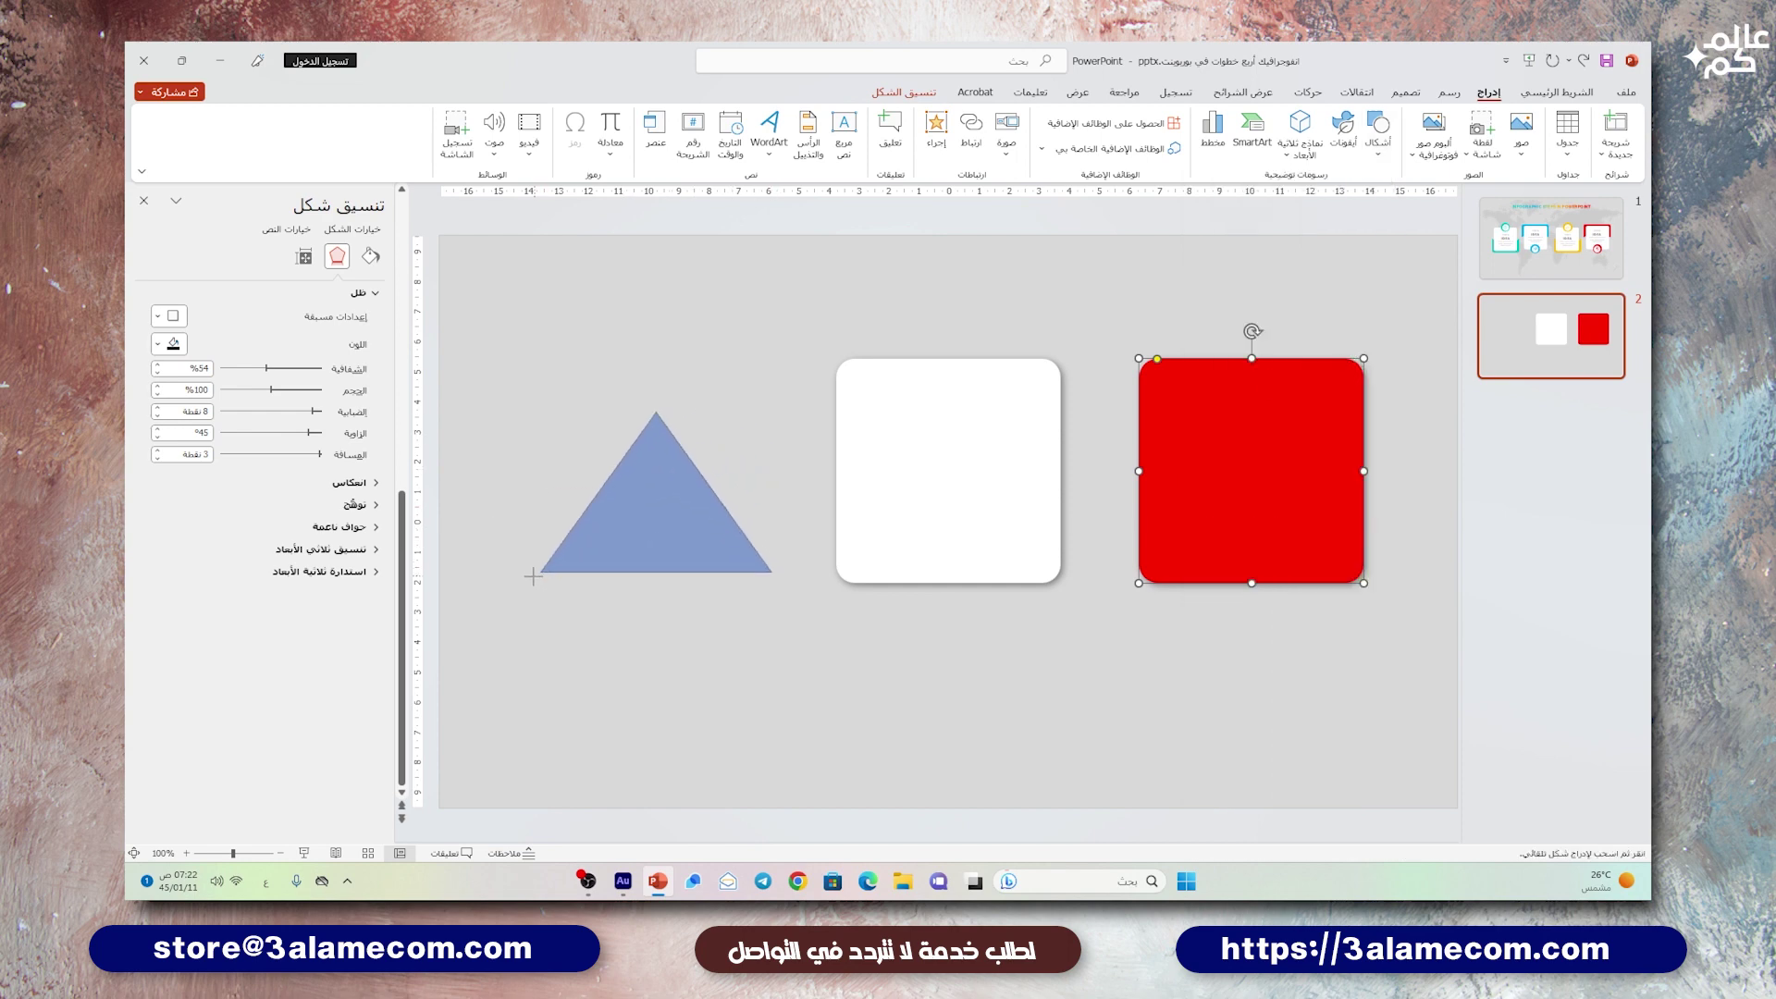
pyautogui.moveTo(650, 543); pyautogui.dragTo(1255, 566)
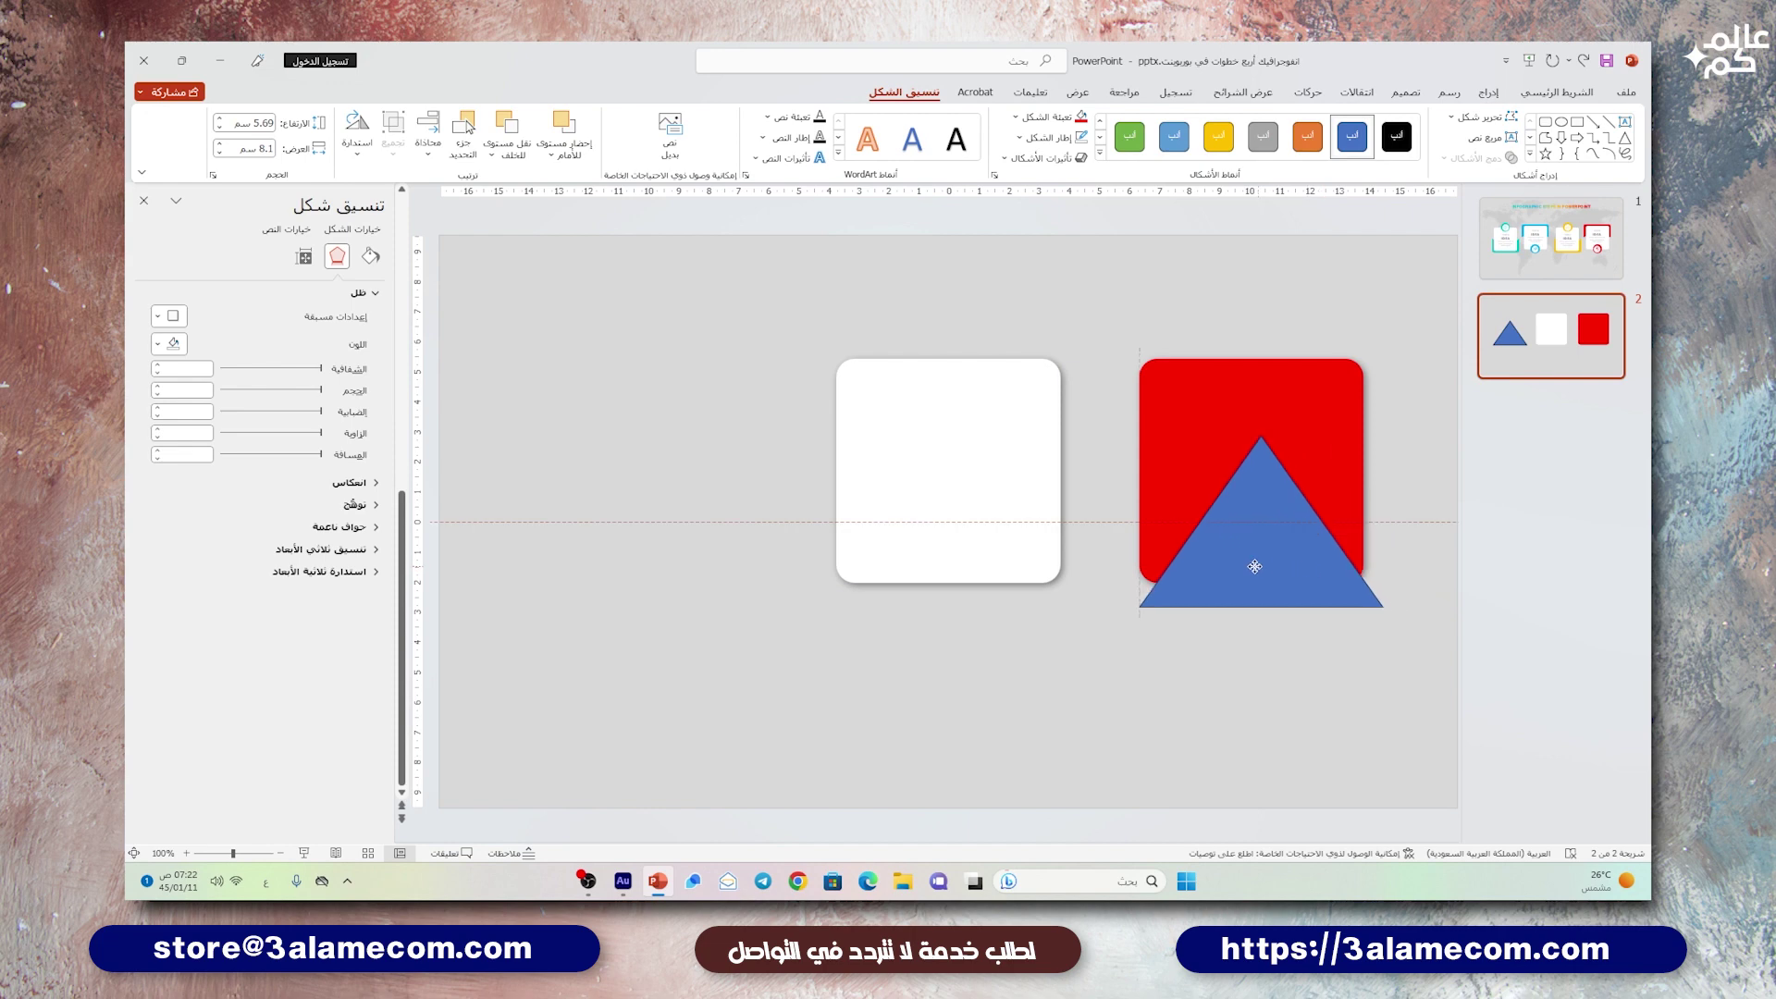
# - Reposition both squares and size the triangle wider than the red square, centred on it
pyautogui.moveTo(888, 460); pyautogui.dragTo(558, 477)
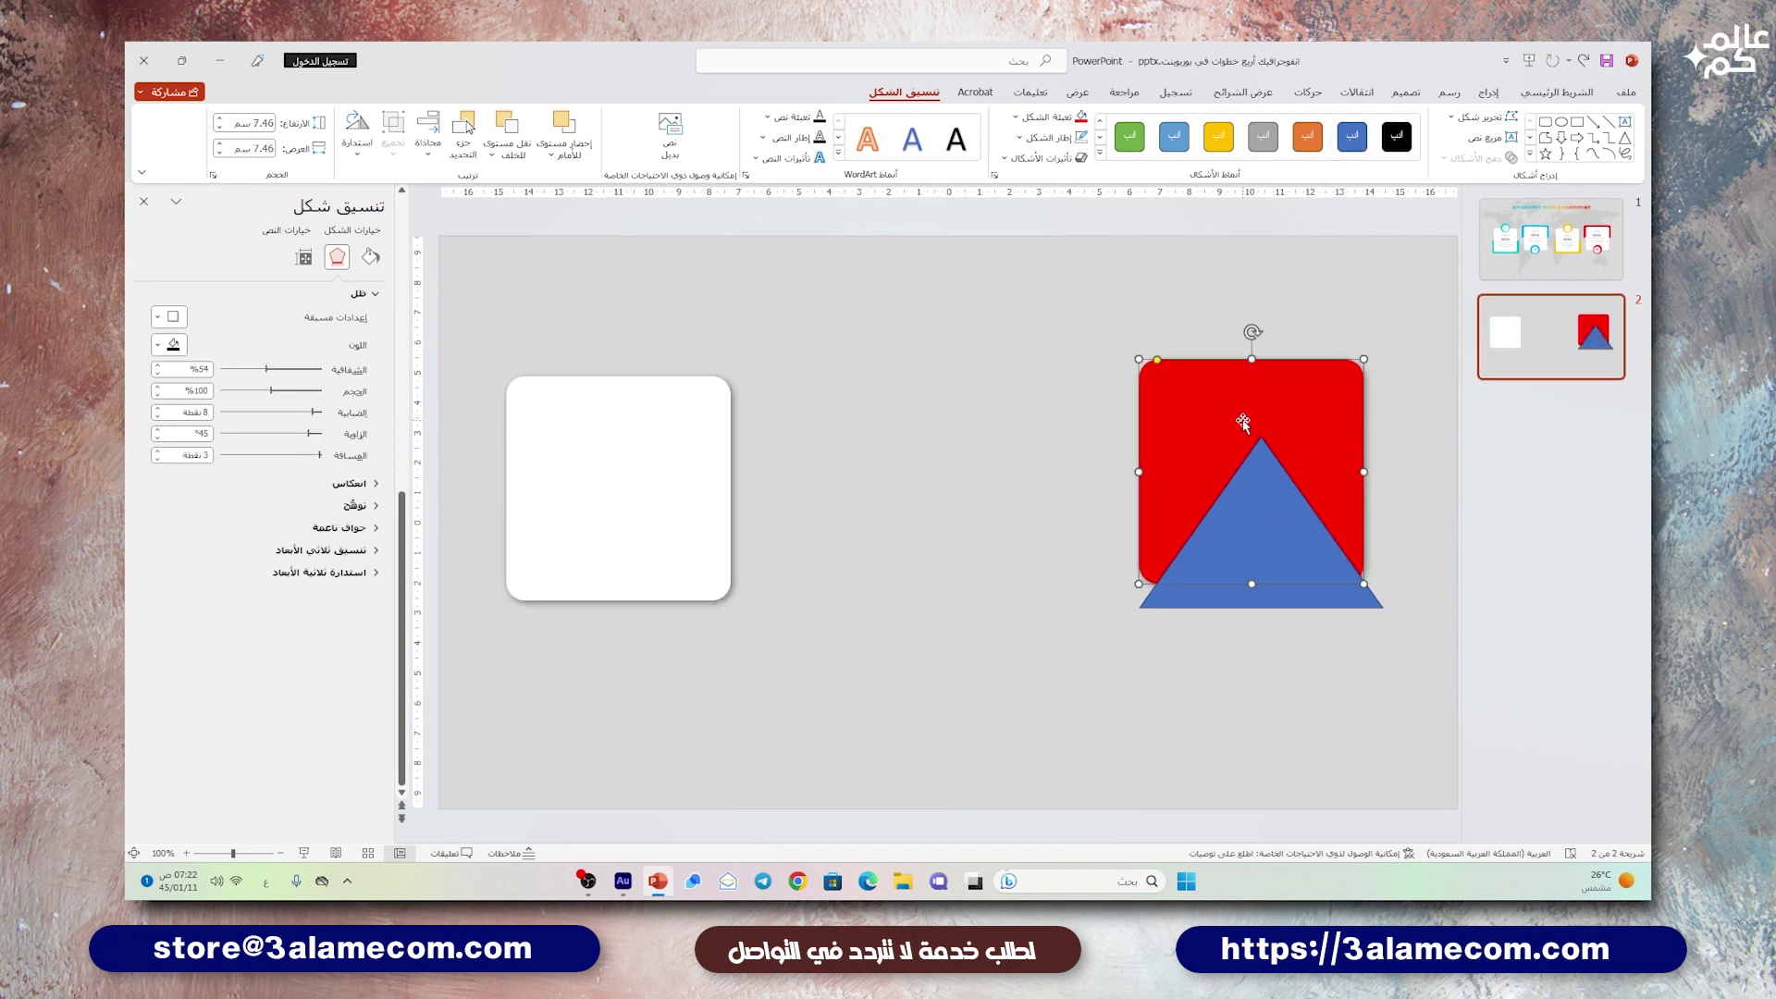
pyautogui.moveTo(1257, 402); pyautogui.dragTo(1105, 404)
pyautogui.moveTo(1244, 545); pyautogui.dragTo(1090, 520)
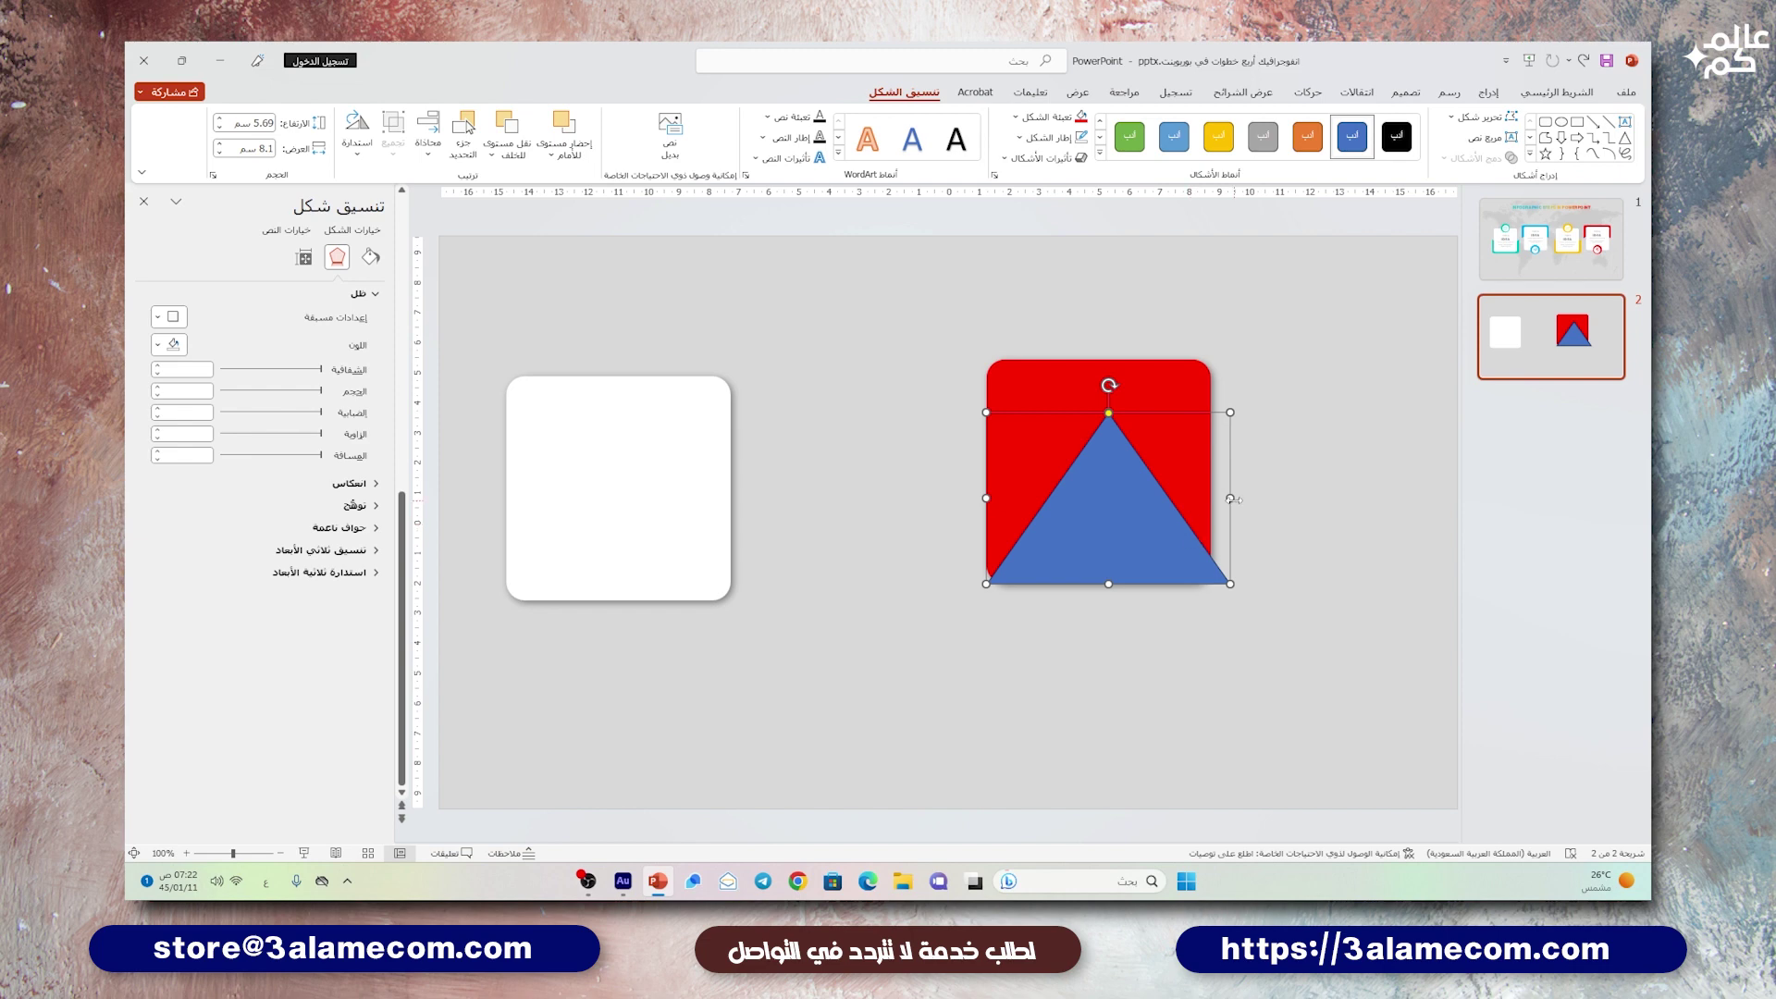
pyautogui.moveTo(1230, 499); pyautogui.dragTo(1327, 497)
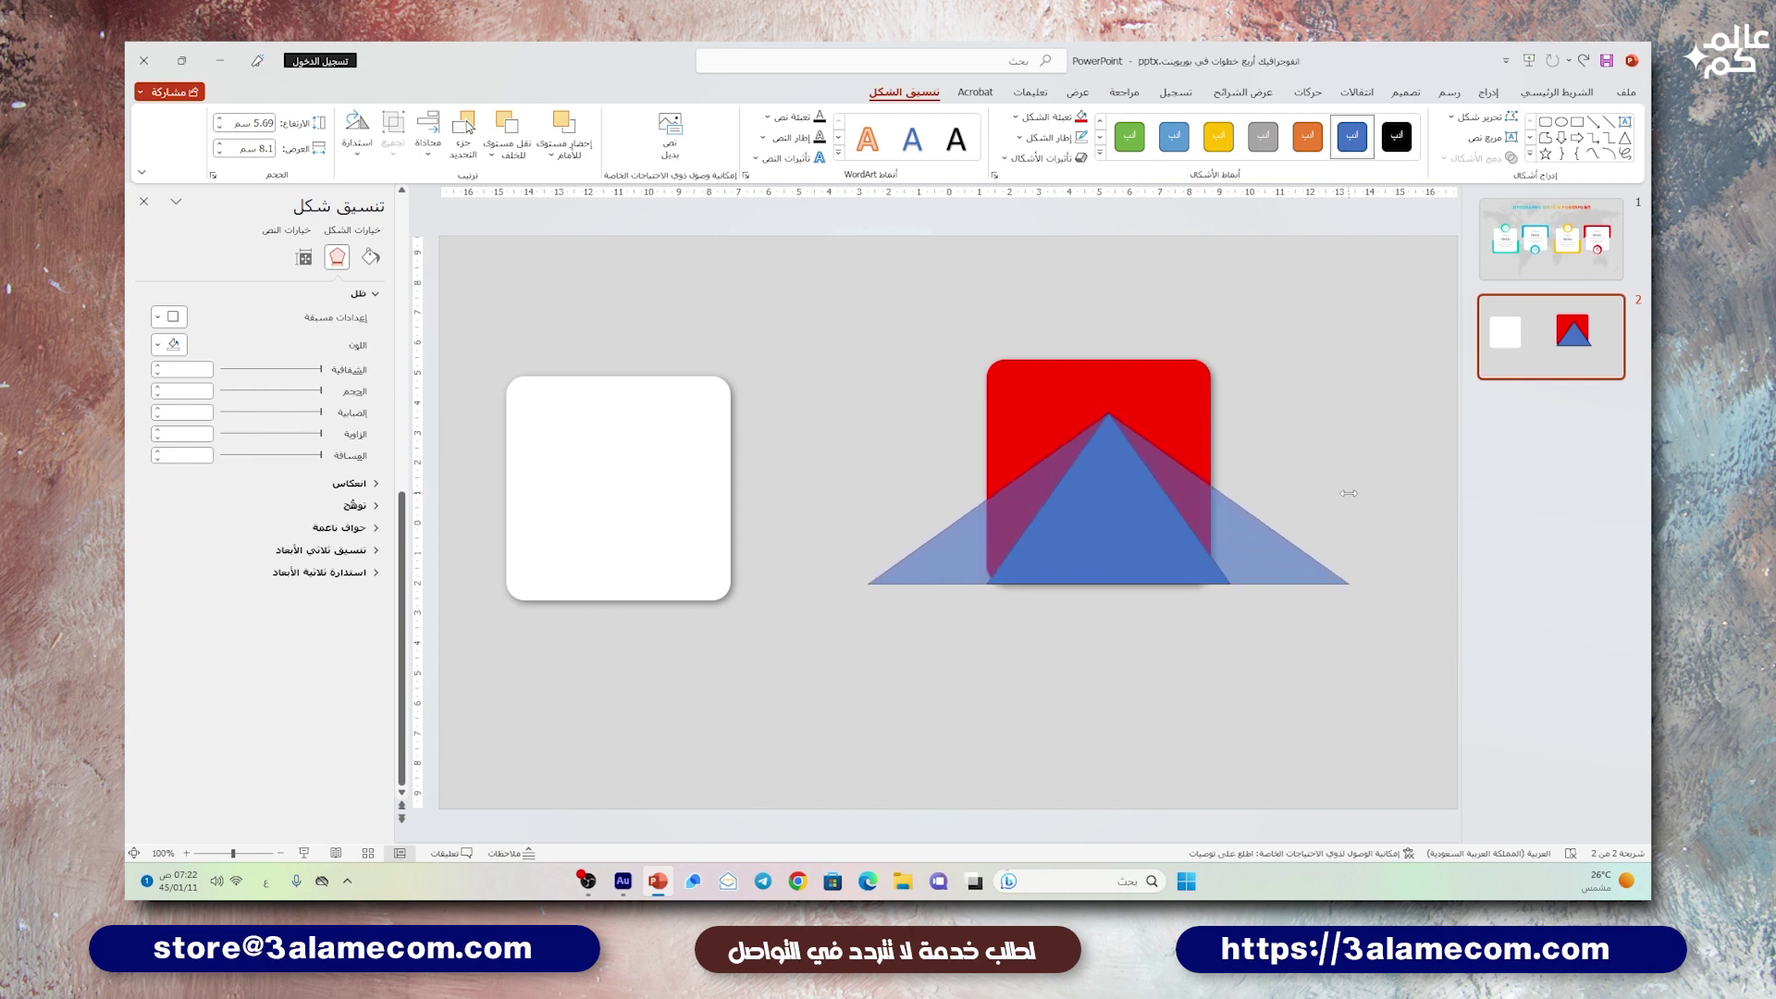
pyautogui.moveTo(1327, 497); pyautogui.dragTo(1349, 493)
pyautogui.moveTo(1111, 520); pyautogui.dragTo(1110, 495)
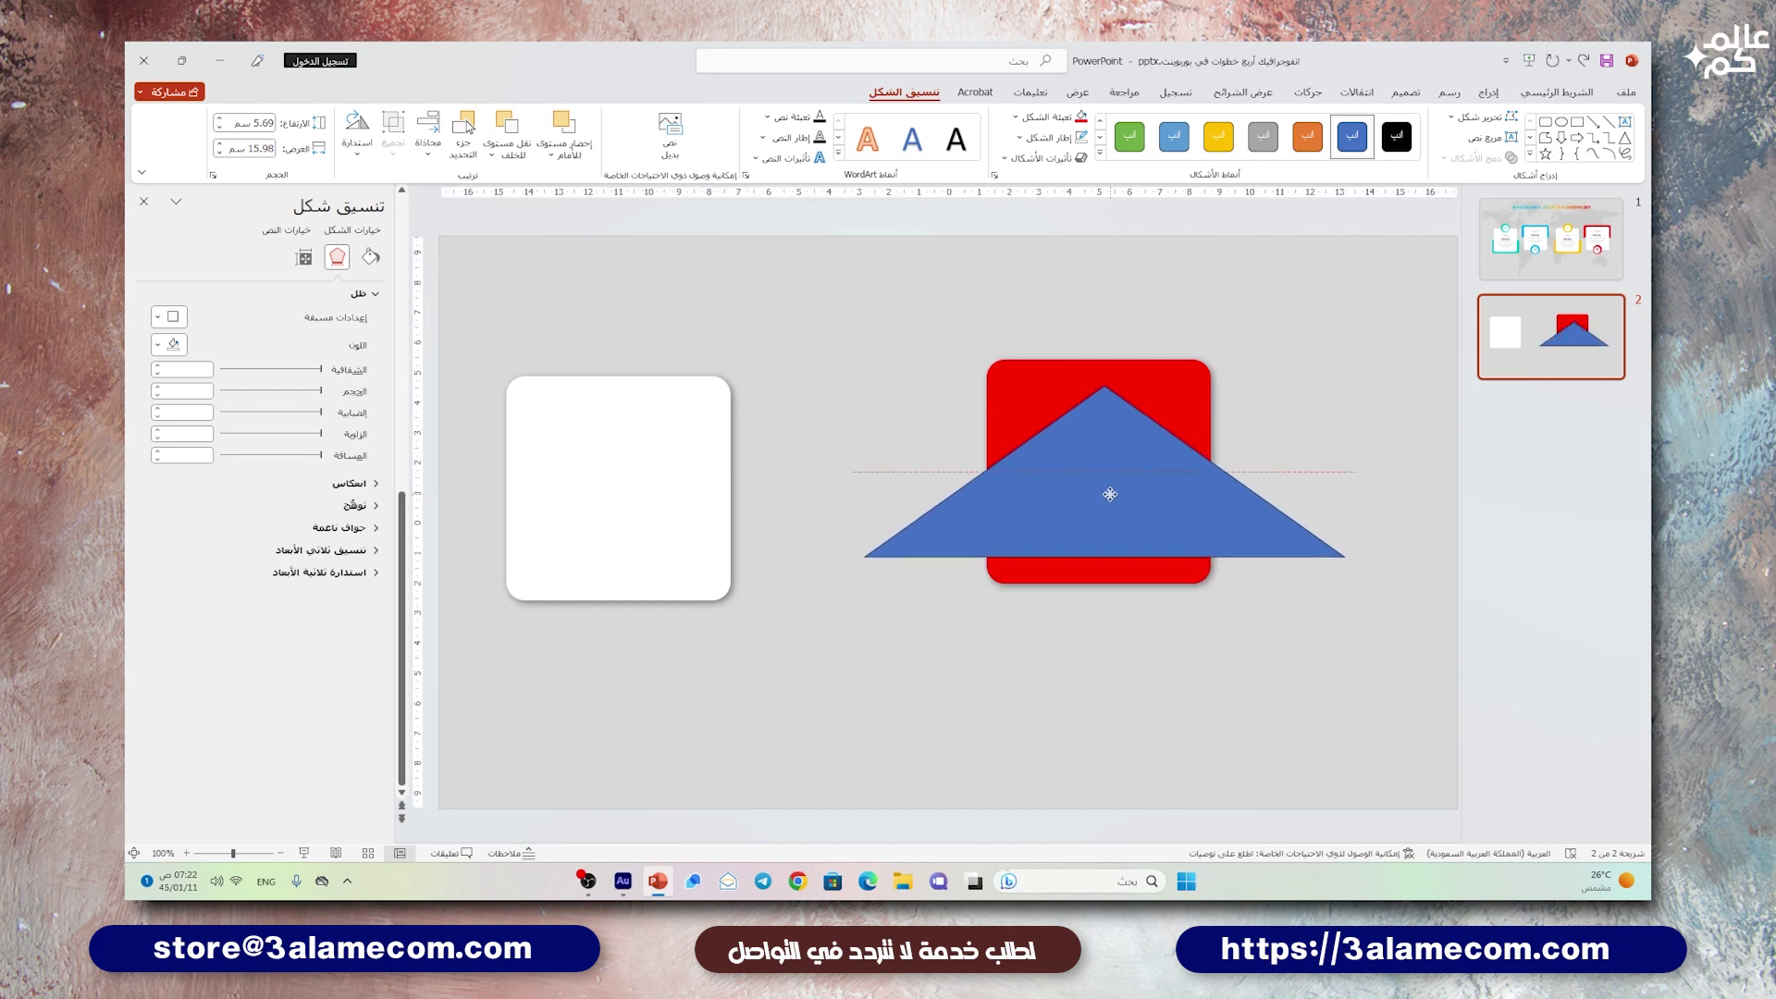
pyautogui.moveTo(1106, 557); pyautogui.dragTo(1106, 601)
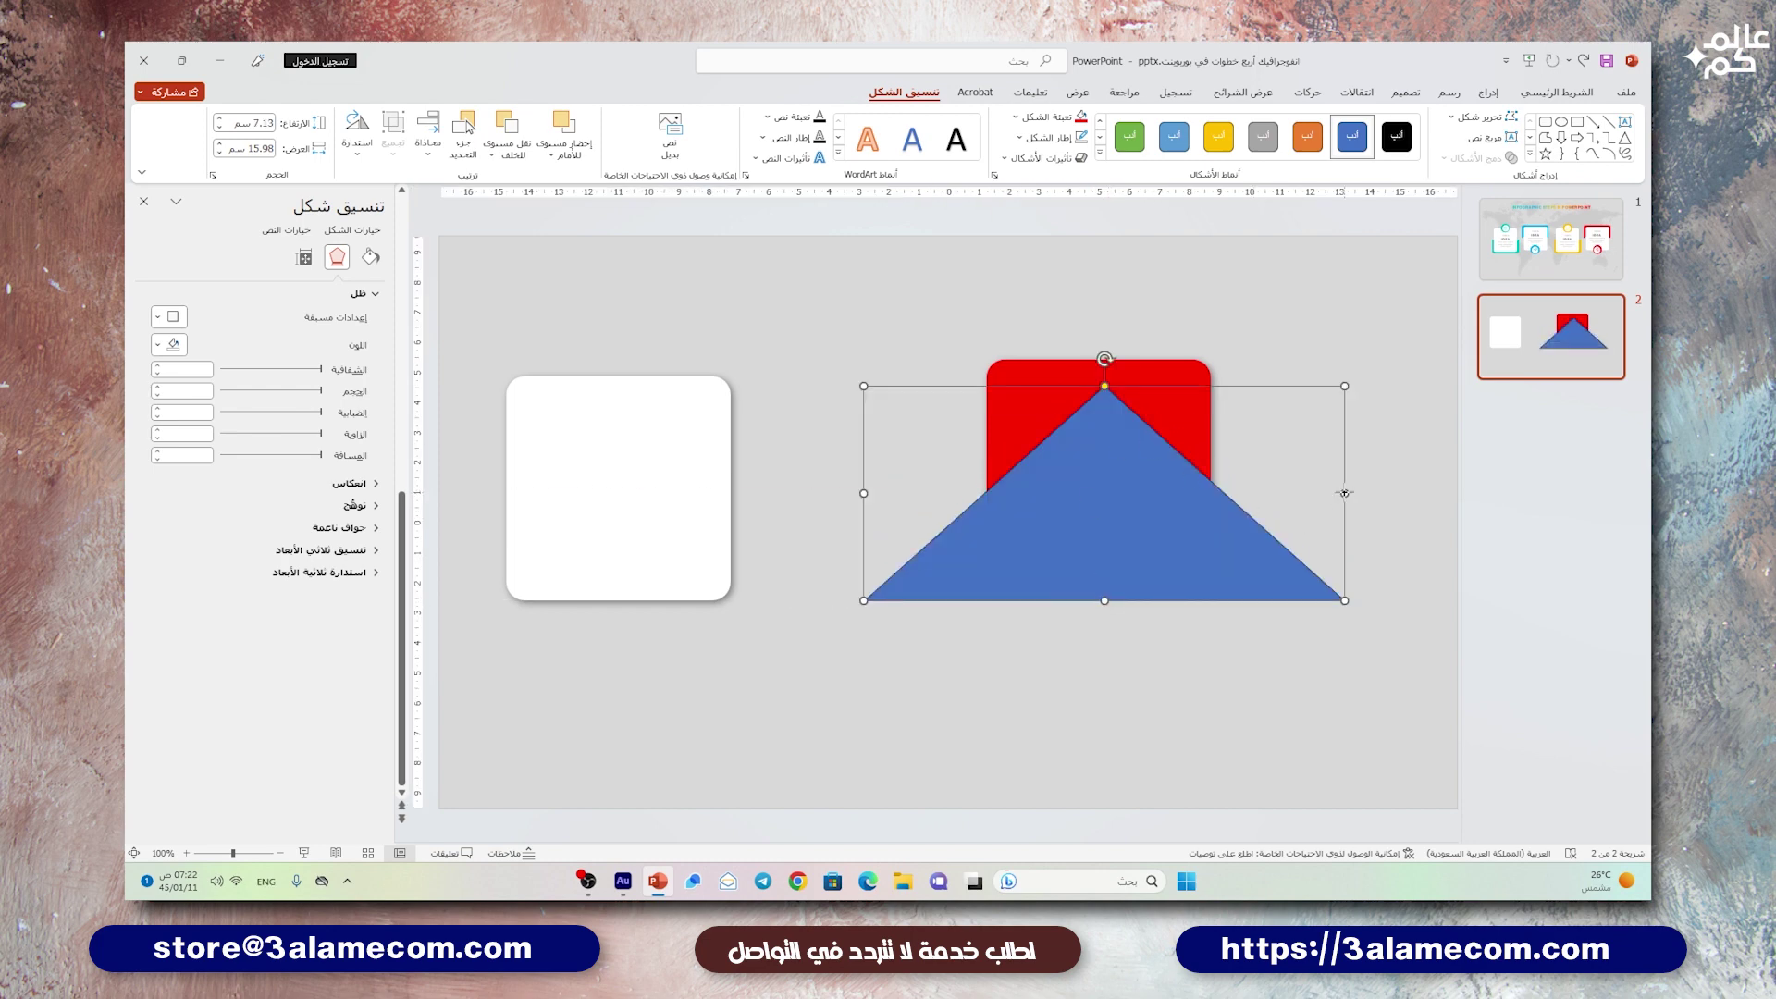
pyautogui.moveTo(1346, 494); pyautogui.dragTo(1436, 492)
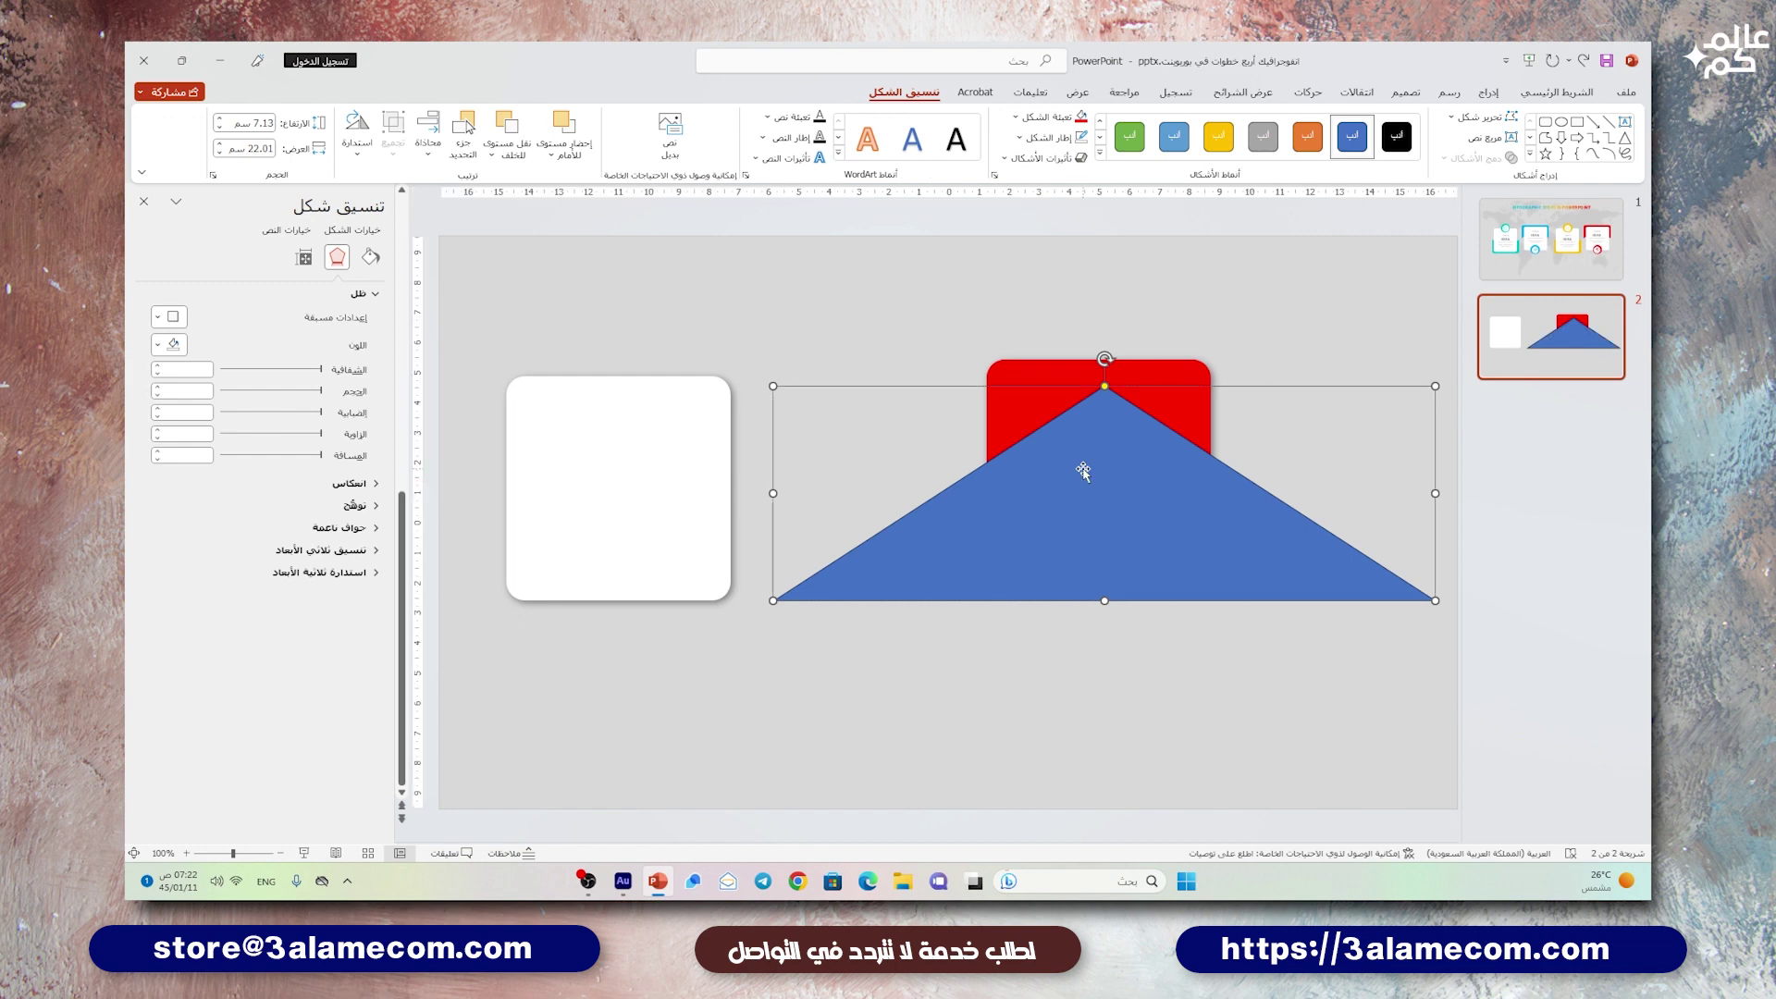
pyautogui.moveTo(1130, 475); pyautogui.dragTo(1130, 473)
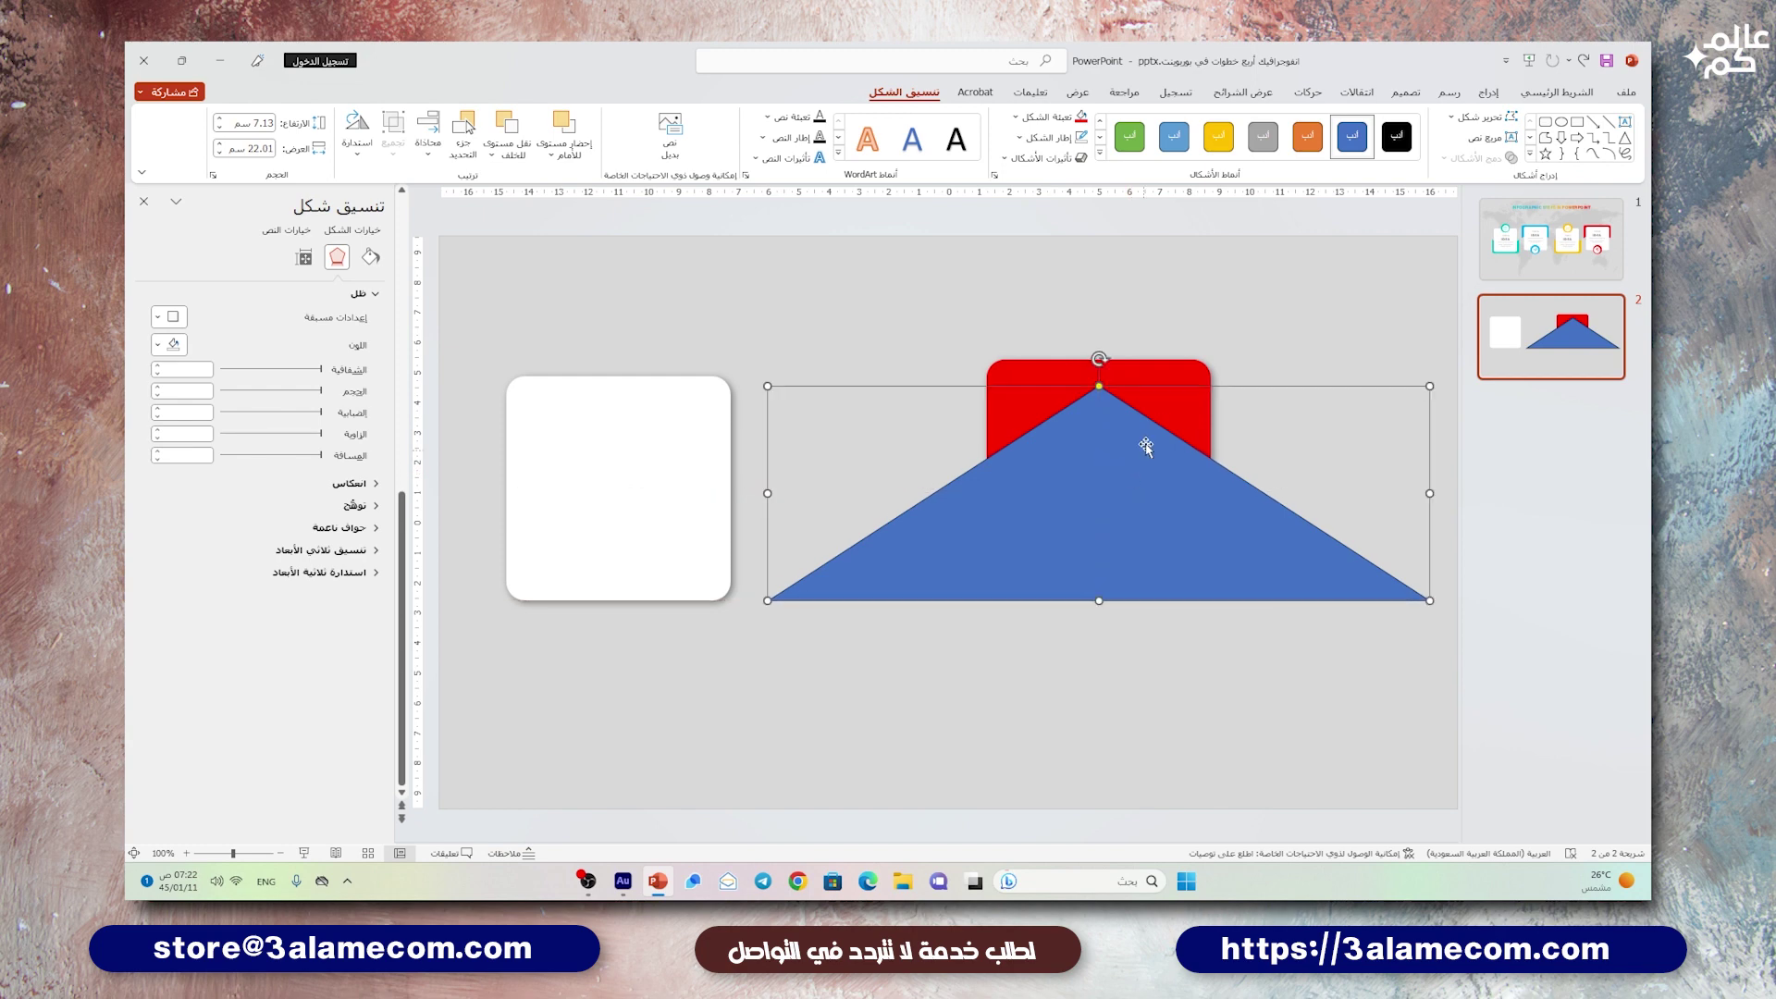
# - Align the red square and triangle centred, then subtract the triangle with Merge Shapes
pyautogui.keyDown('shift'); pyautogui.click(1164, 381); pyautogui.keyUp('shift')
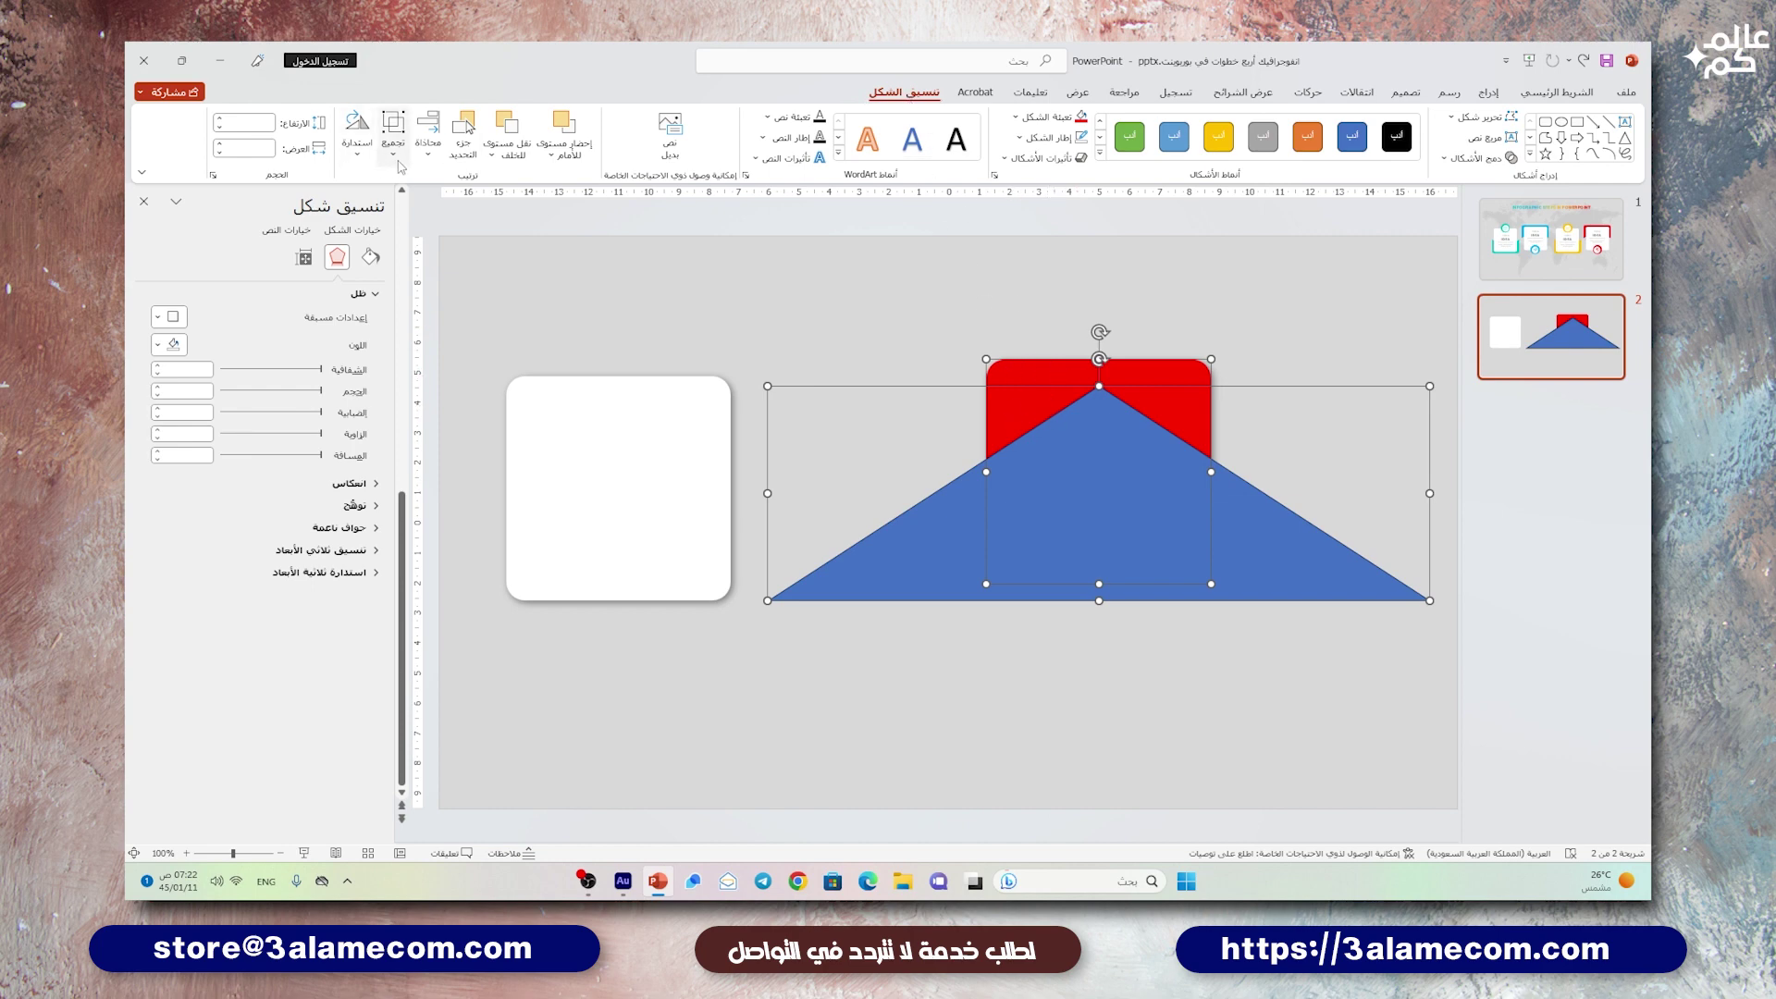
pyautogui.click(427, 146)
pyautogui.click(392, 204)
pyautogui.click(1163, 350)
pyautogui.click(1125, 366)
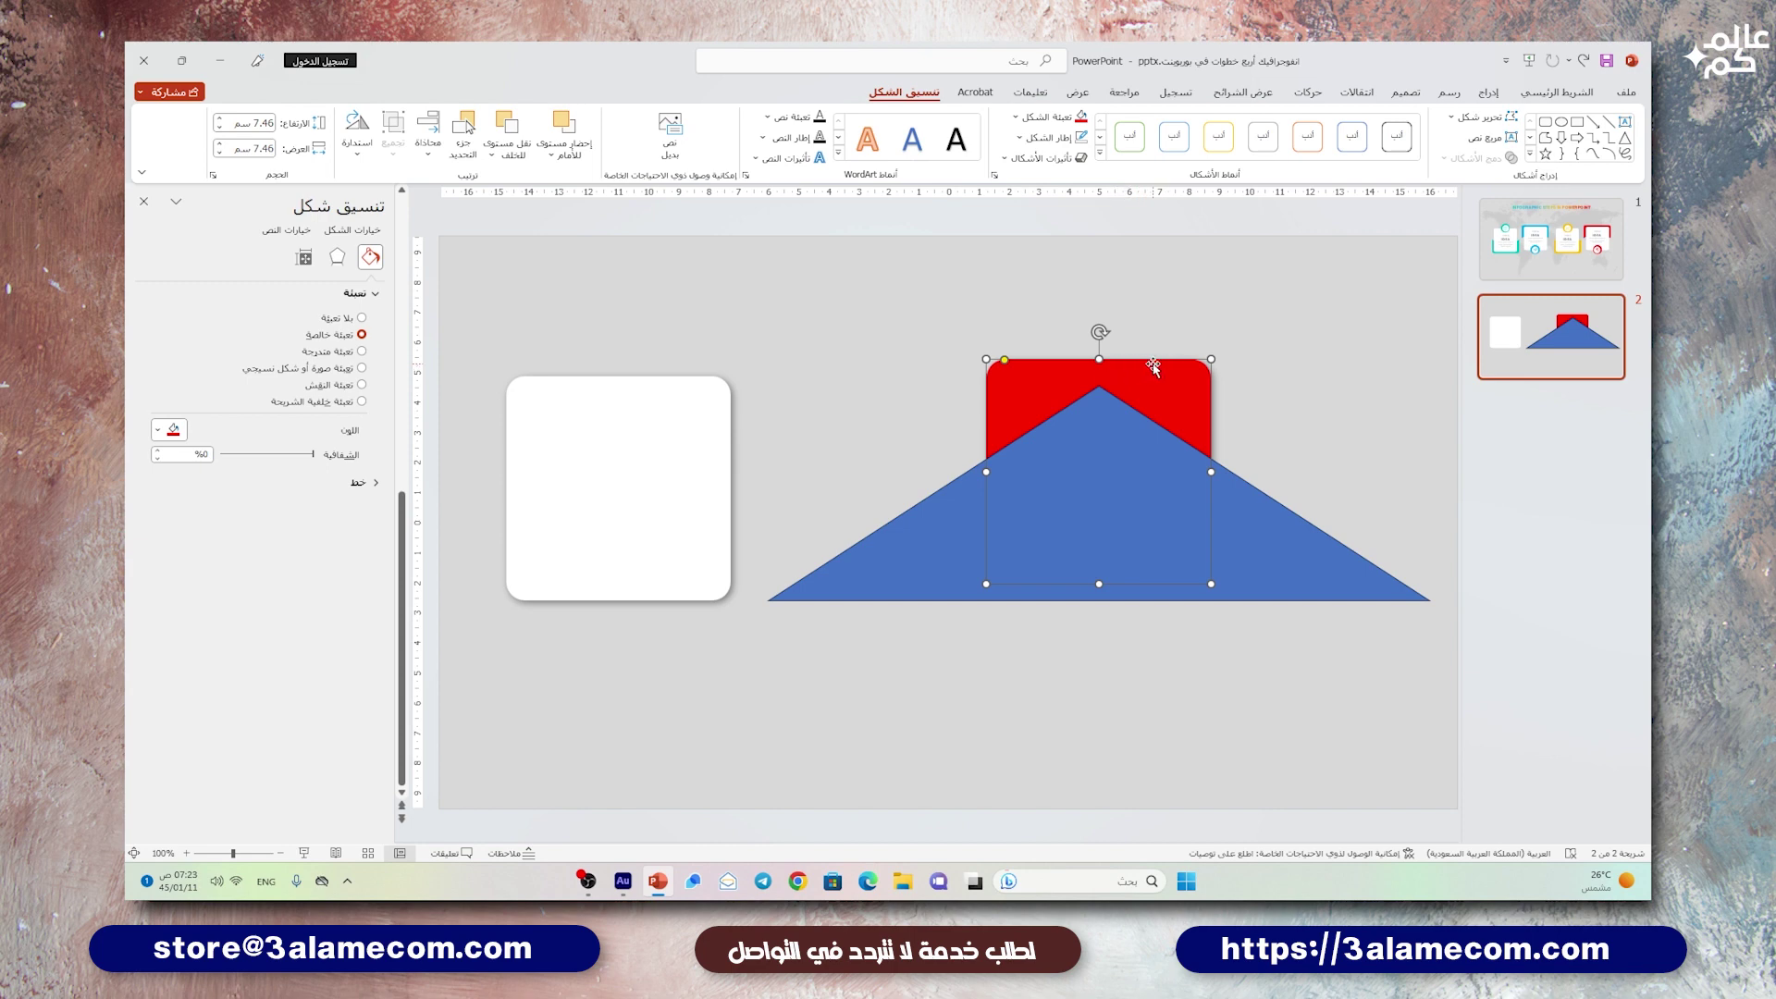
pyautogui.keyDown('shift'); pyautogui.click(1282, 524); pyautogui.keyUp('shift')
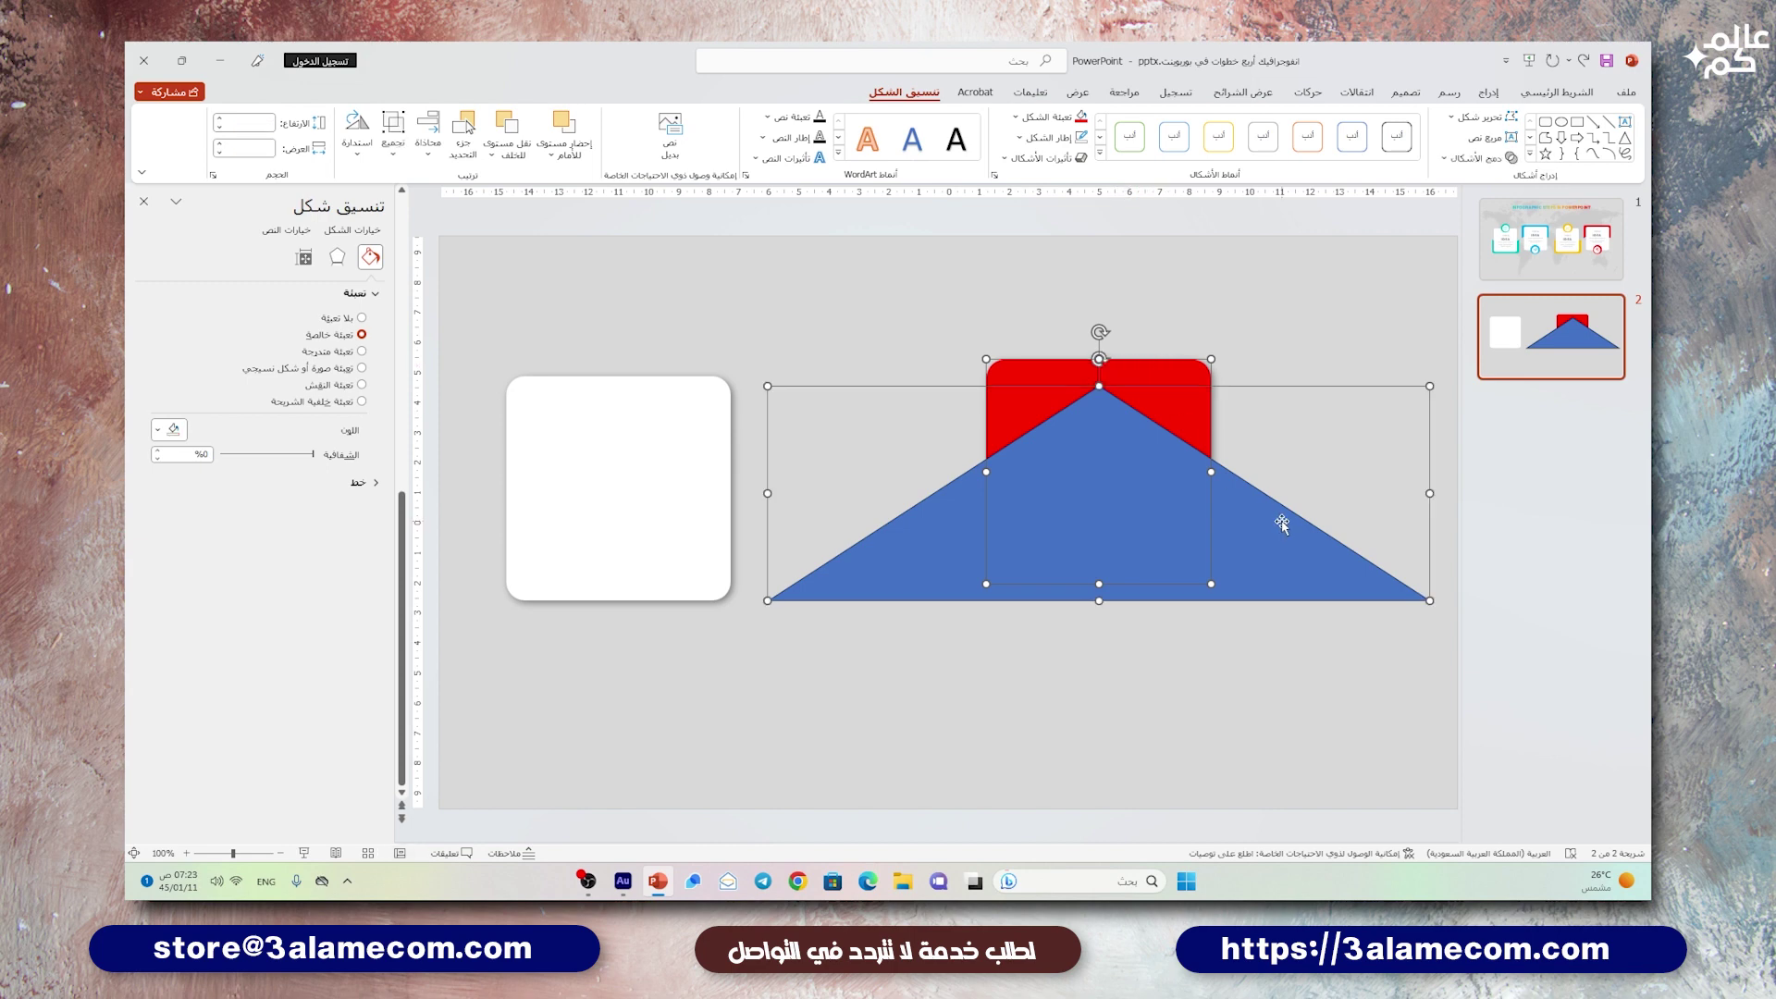
pyautogui.click(1457, 160)
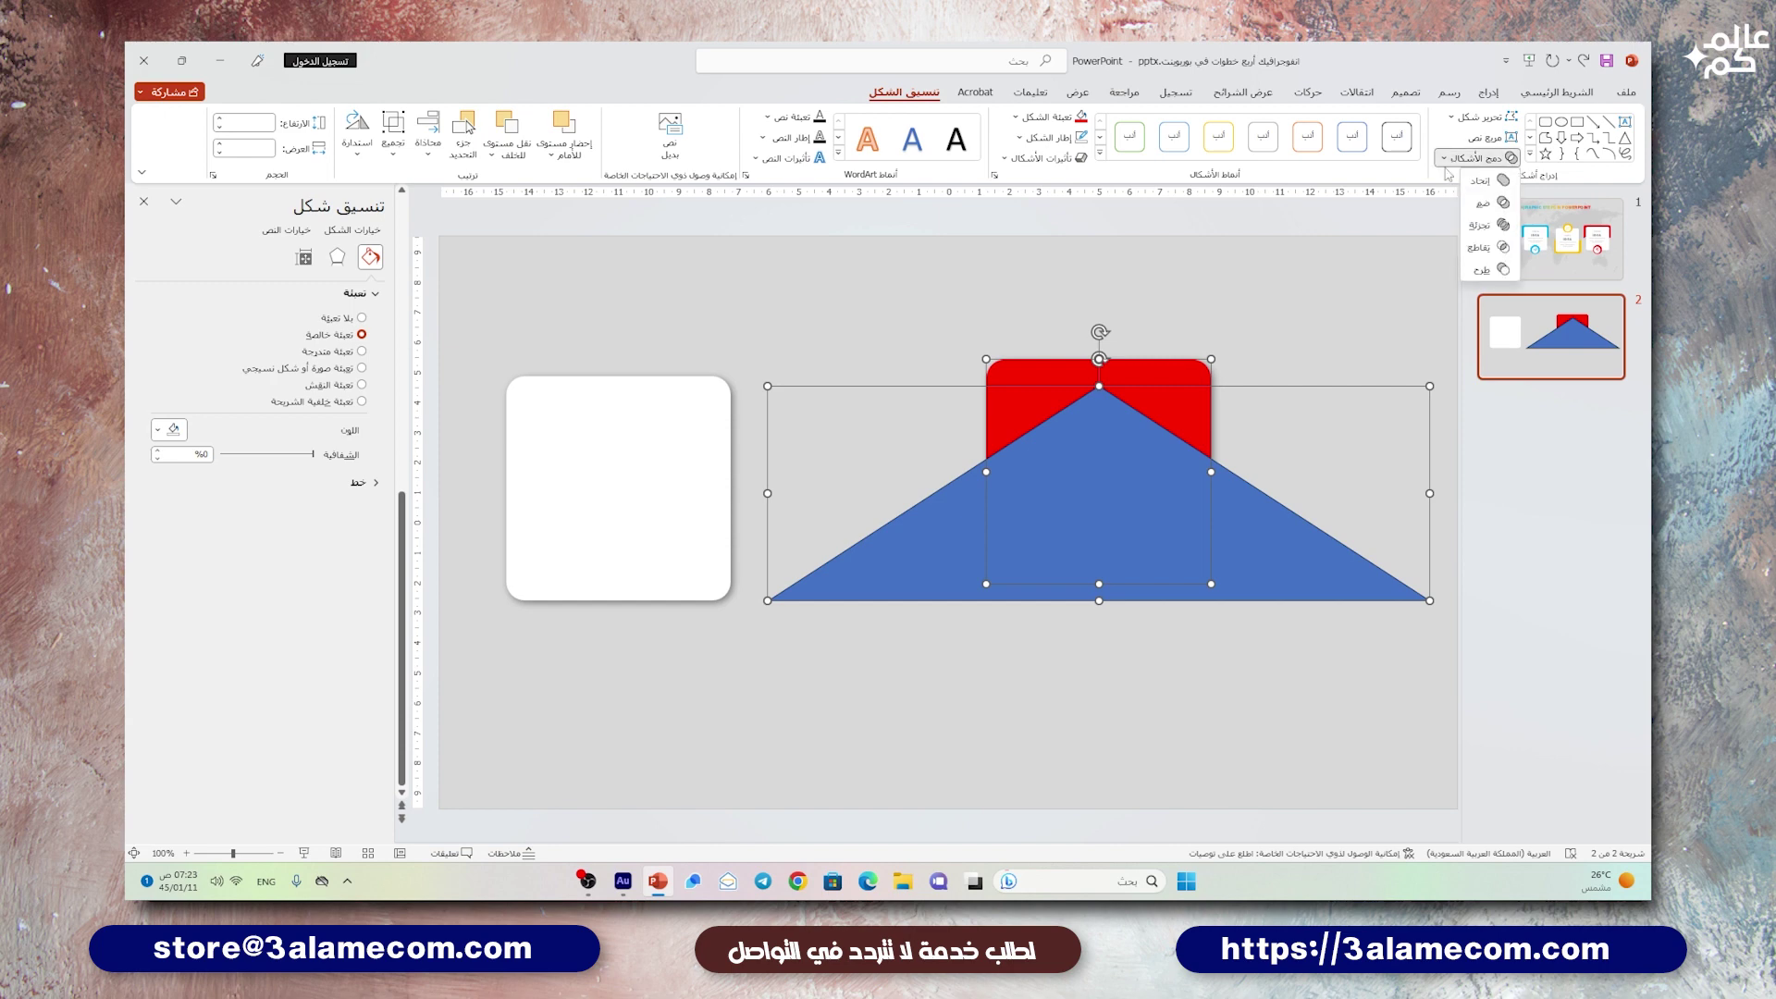
pyautogui.click(1480, 270)
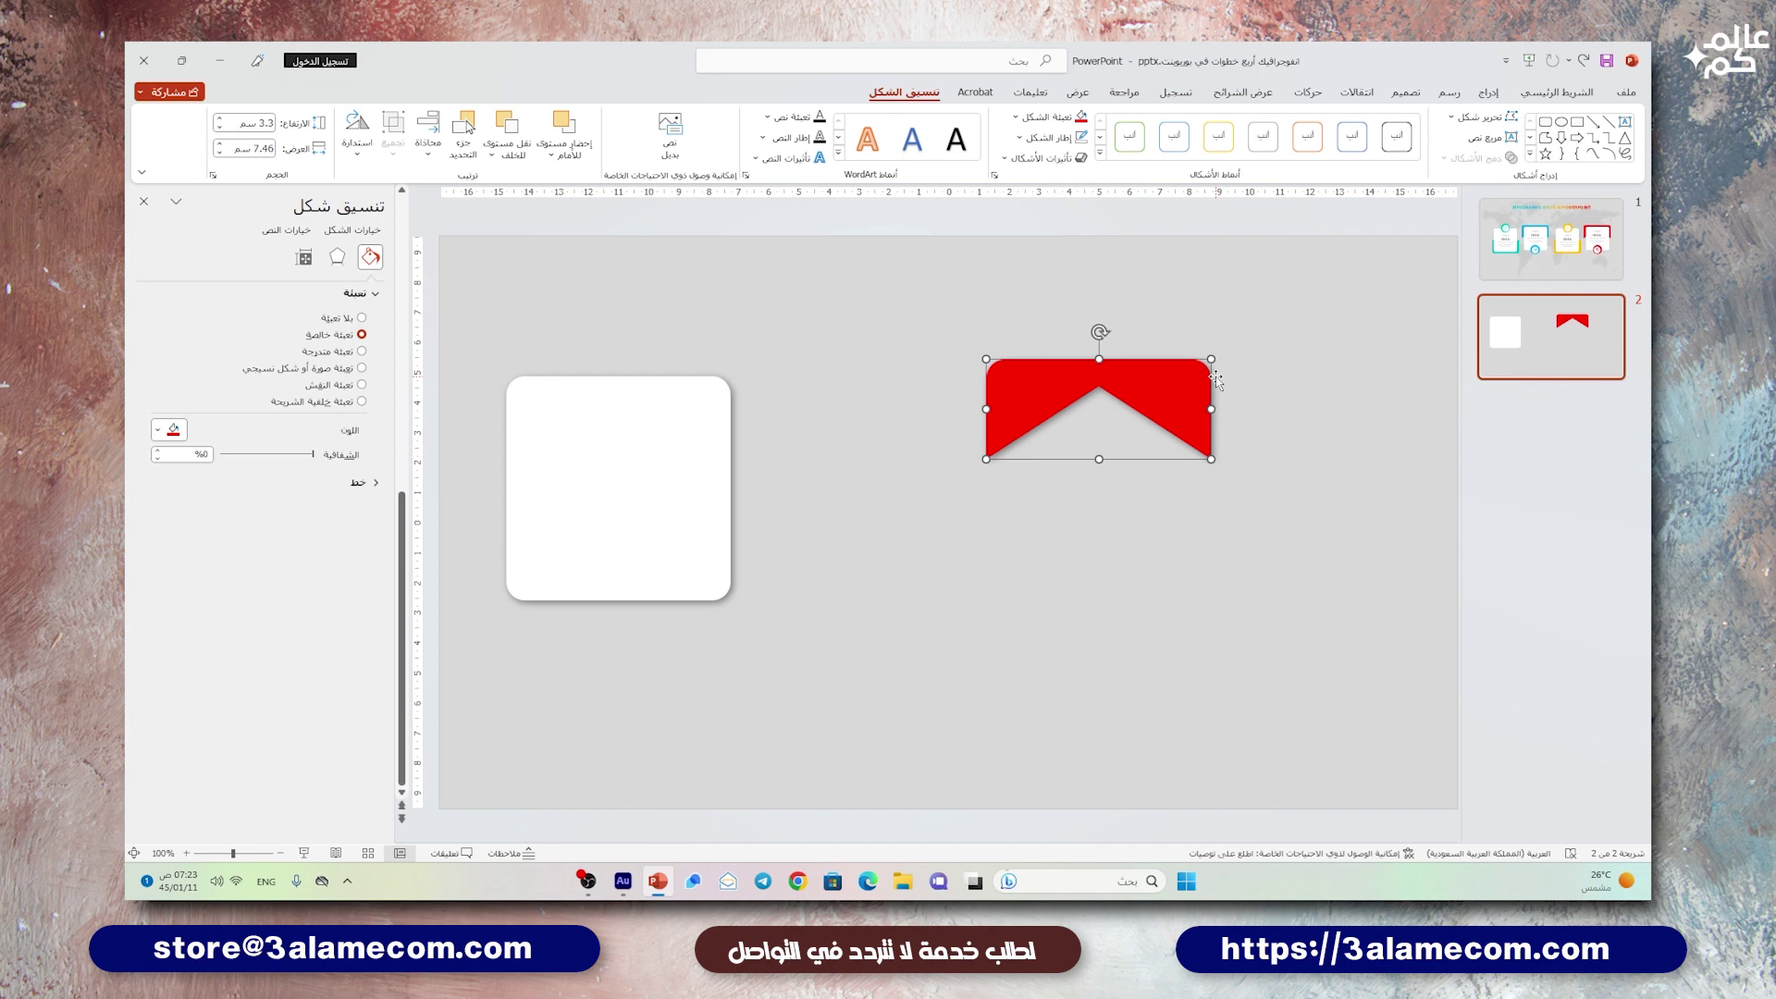
# - Enlarge the red cutout, then bring the white square forward and nudge it up into the cap
pyautogui.moveTo(1211, 359); pyautogui.dragTo(1224, 354)
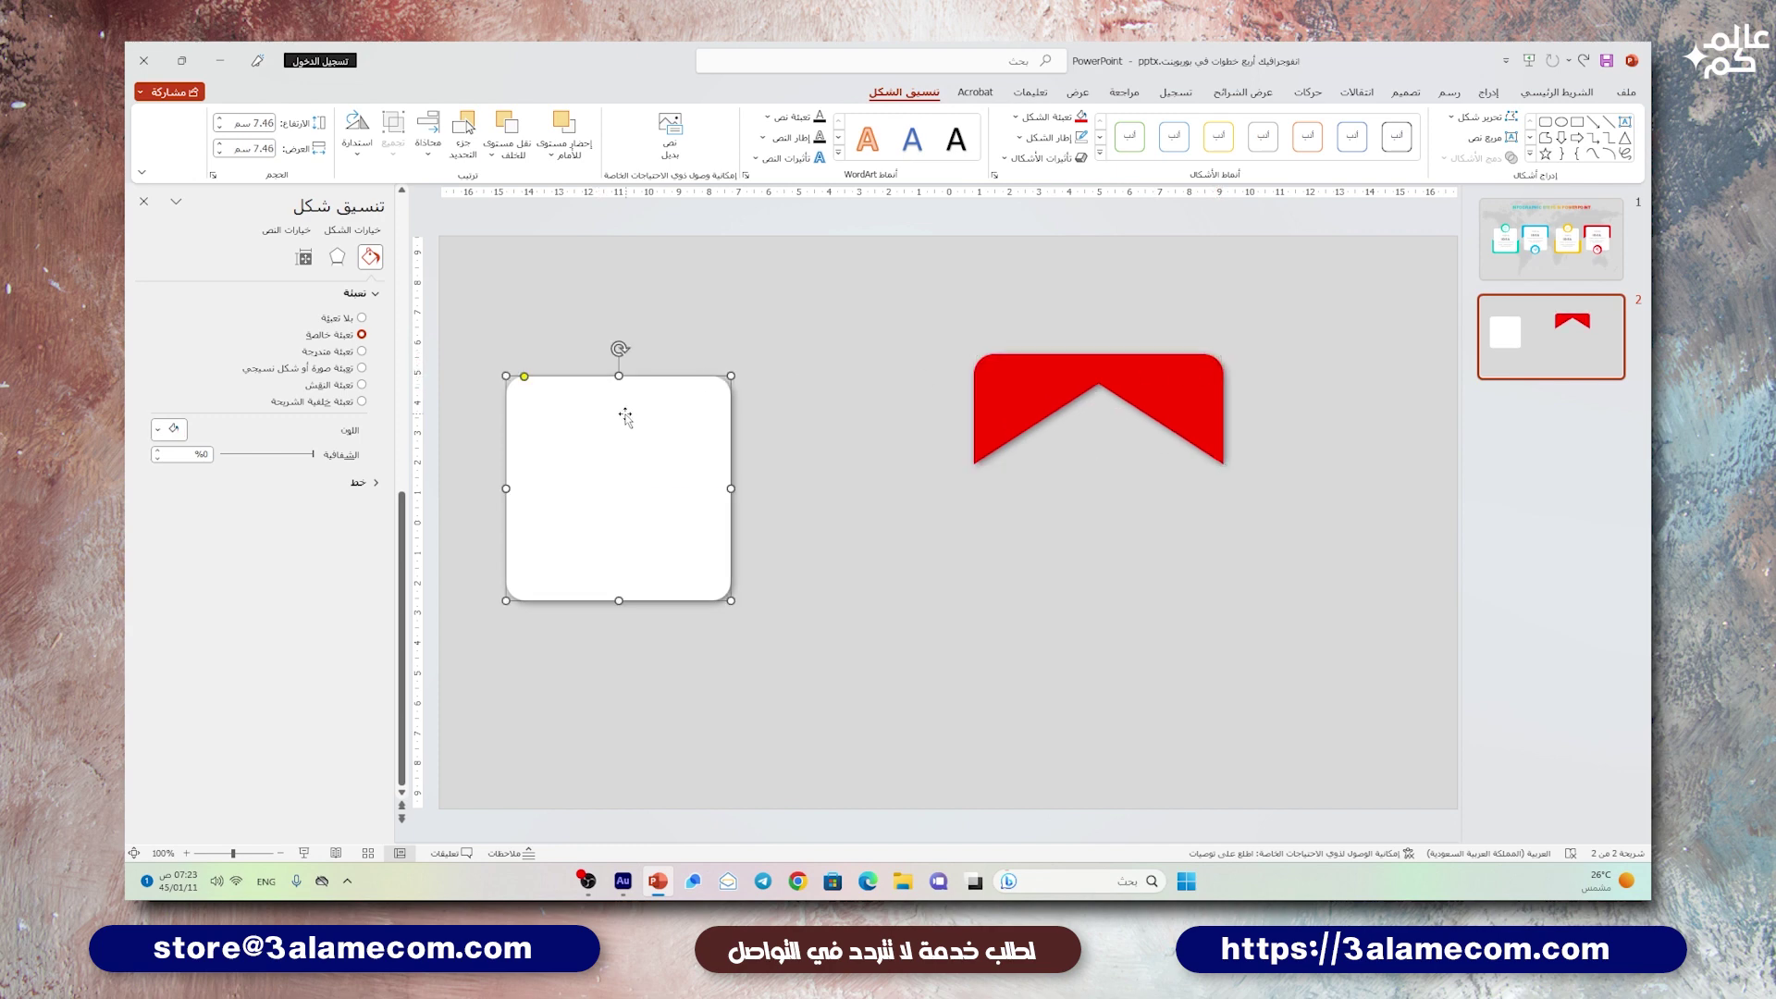
pyautogui.moveTo(622, 410); pyautogui.dragTo(1084, 395)
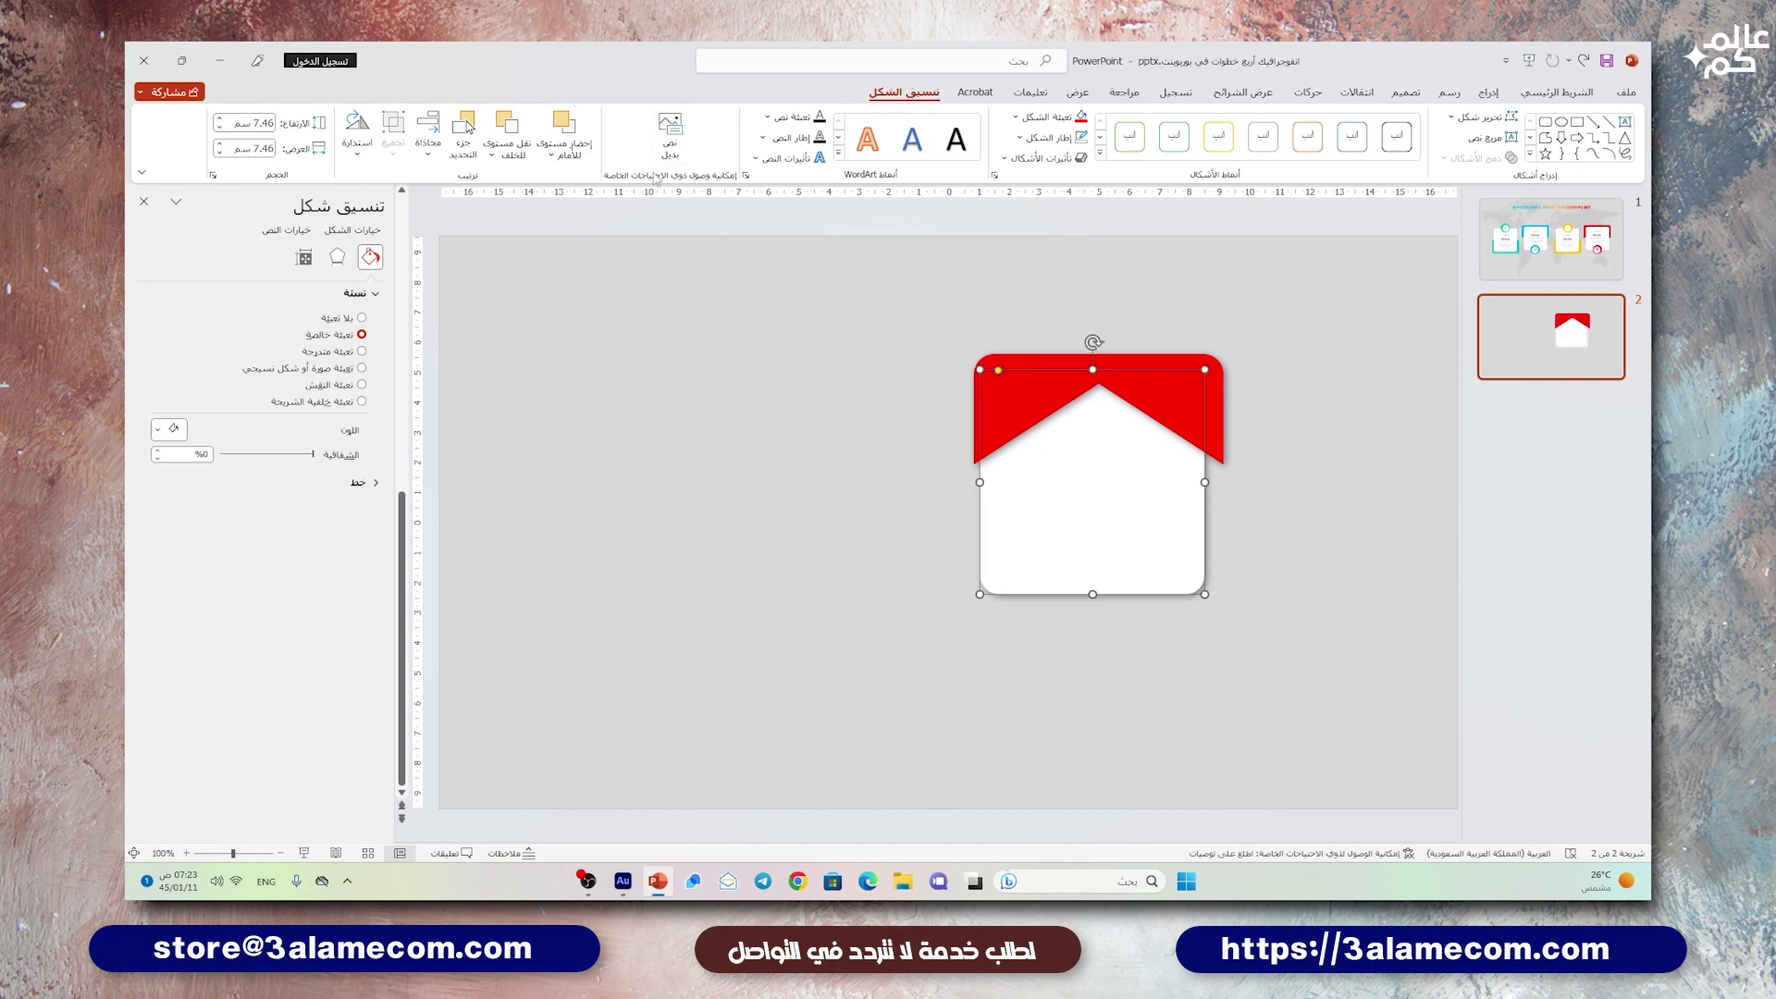
pyautogui.moveTo(1085, 472); pyautogui.dragTo(1094, 487)
pyautogui.click(551, 155)
pyautogui.click(543, 225)
pyautogui.moveTo(1125, 464); pyautogui.dragTo(1123, 438)
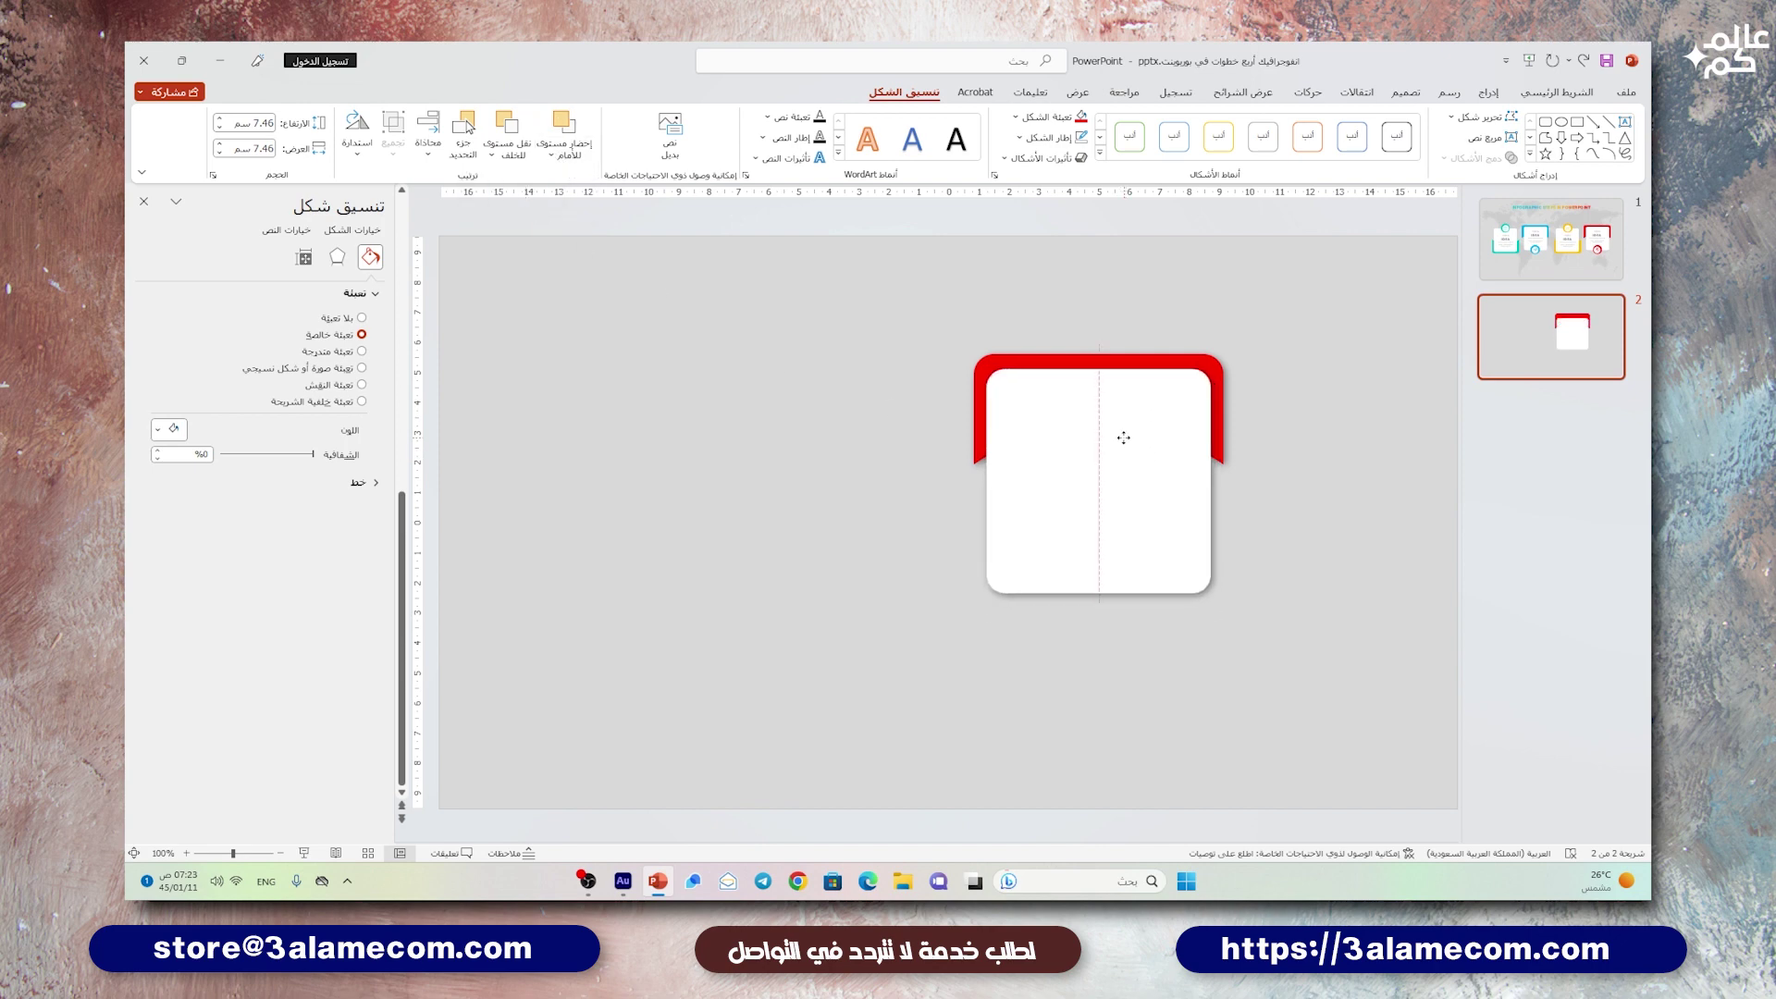
pyautogui.click(873, 416)
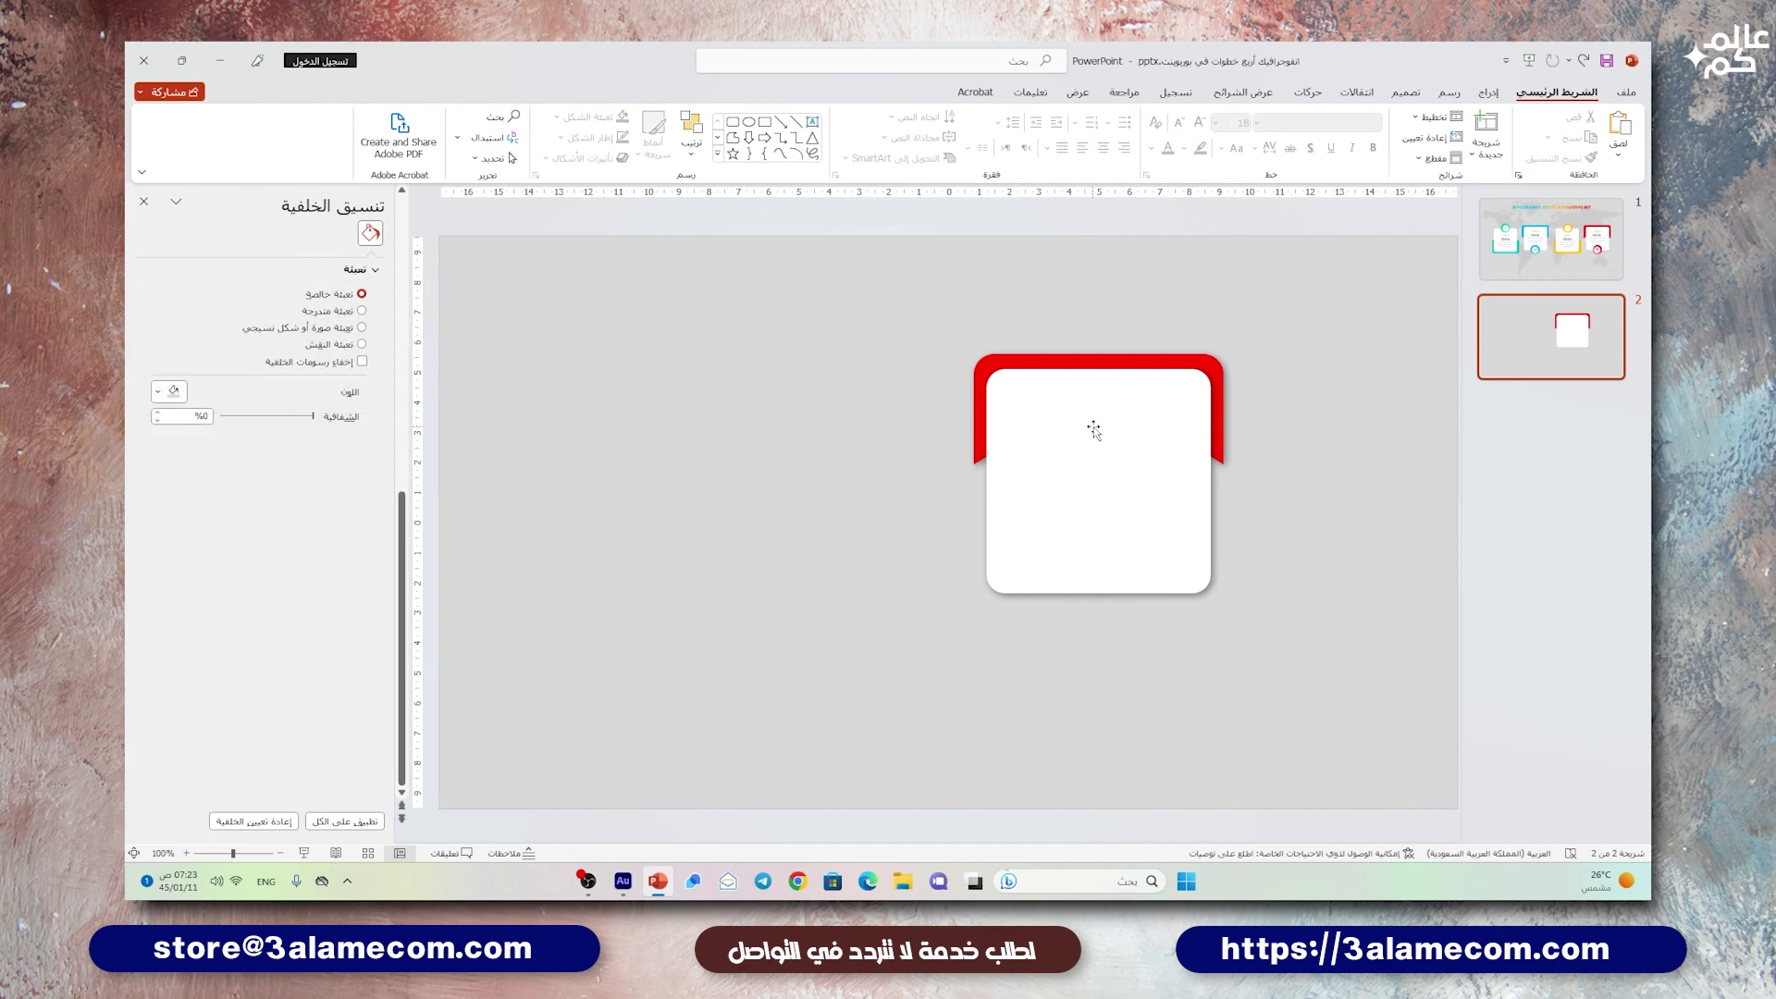
pyautogui.click(1026, 357)
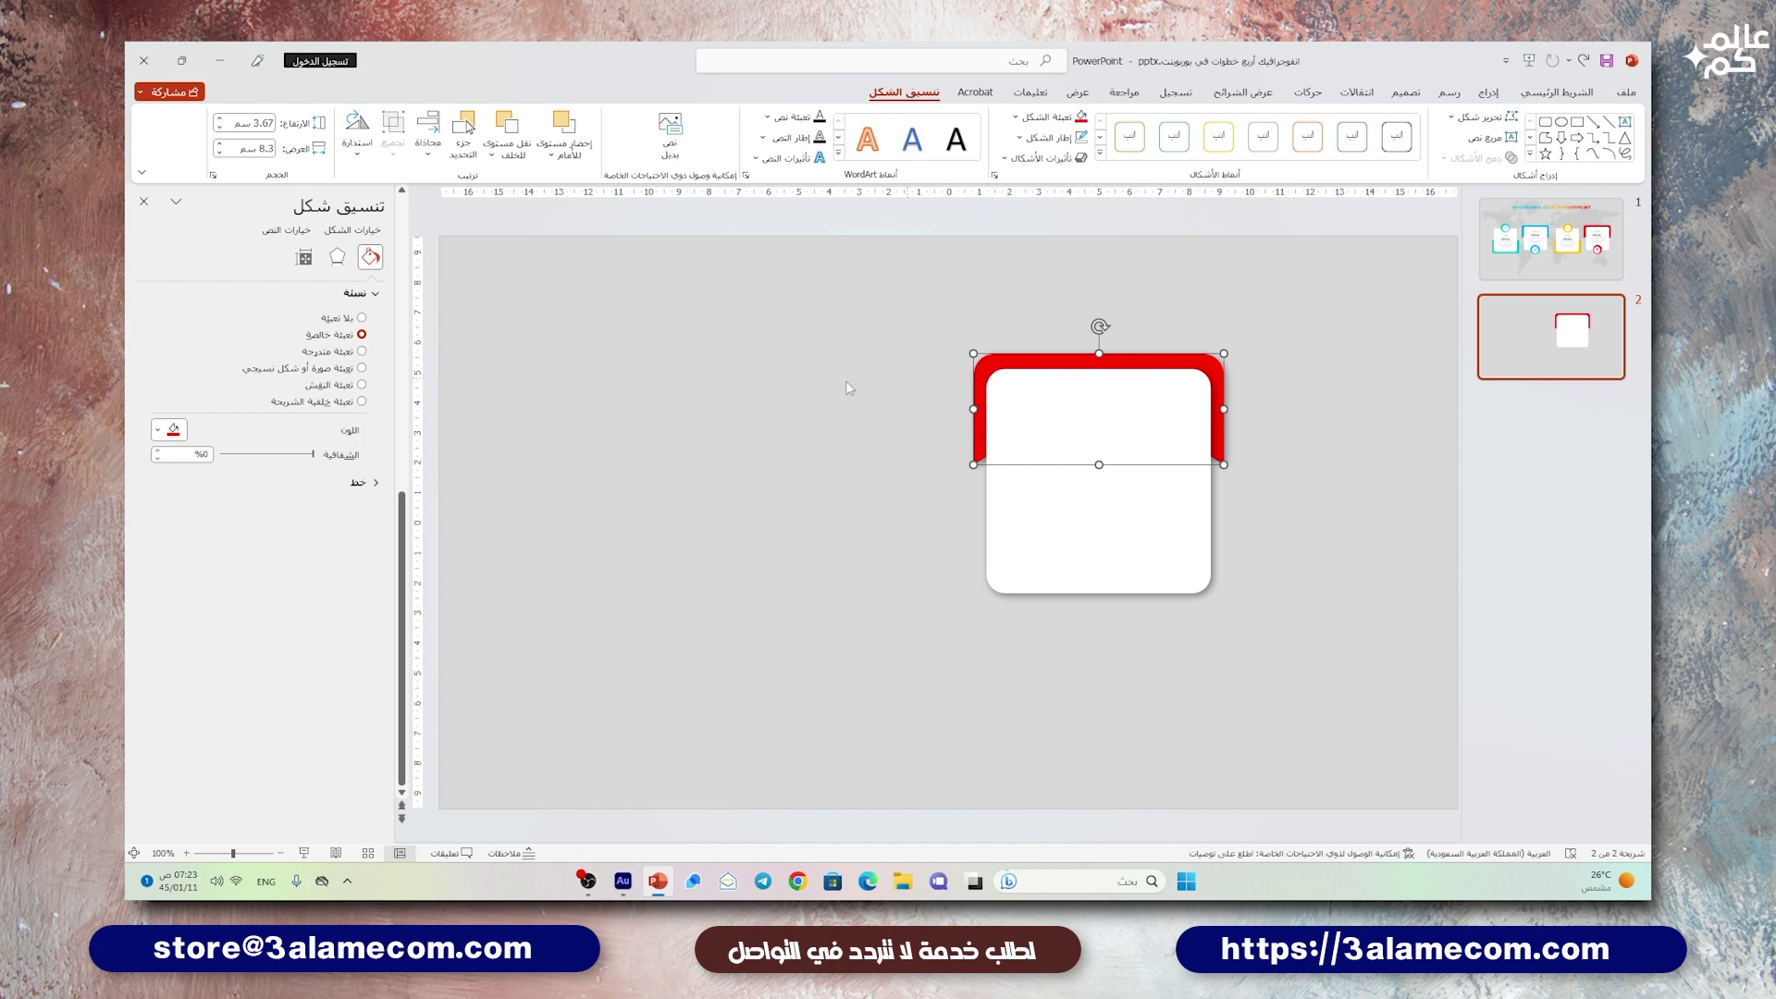
pyautogui.click(361, 352)
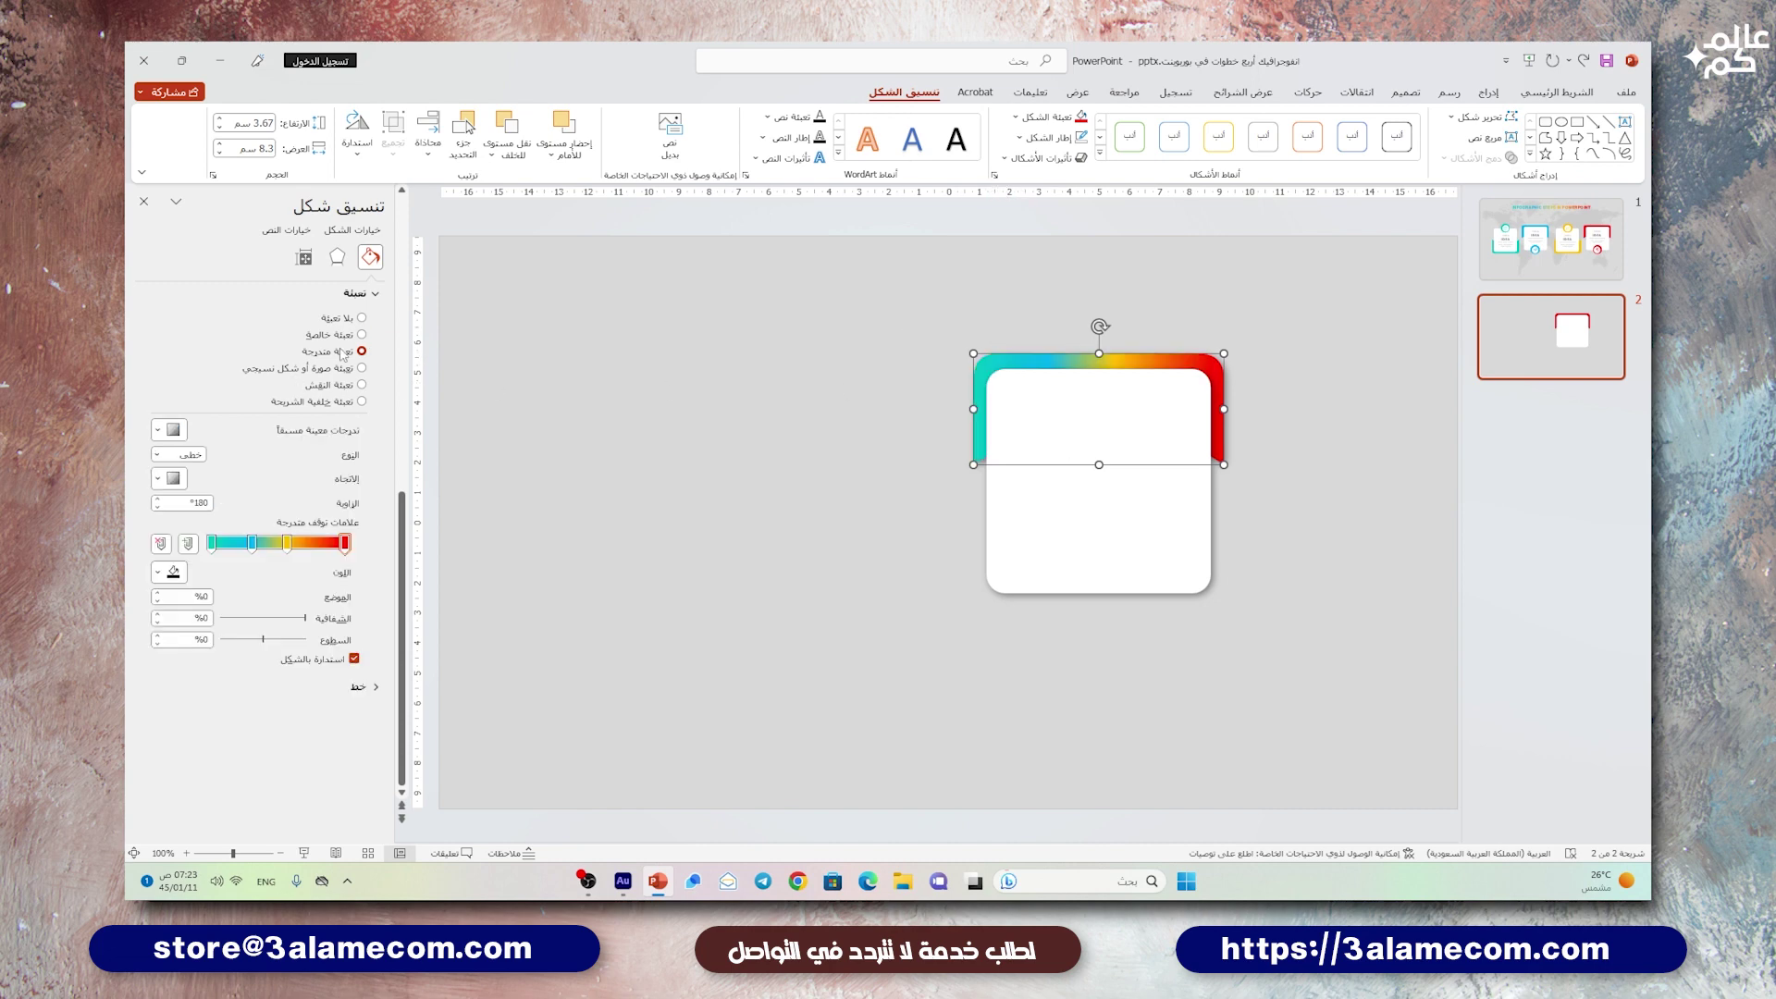
pyautogui.click(161, 543)
pyautogui.click(161, 544)
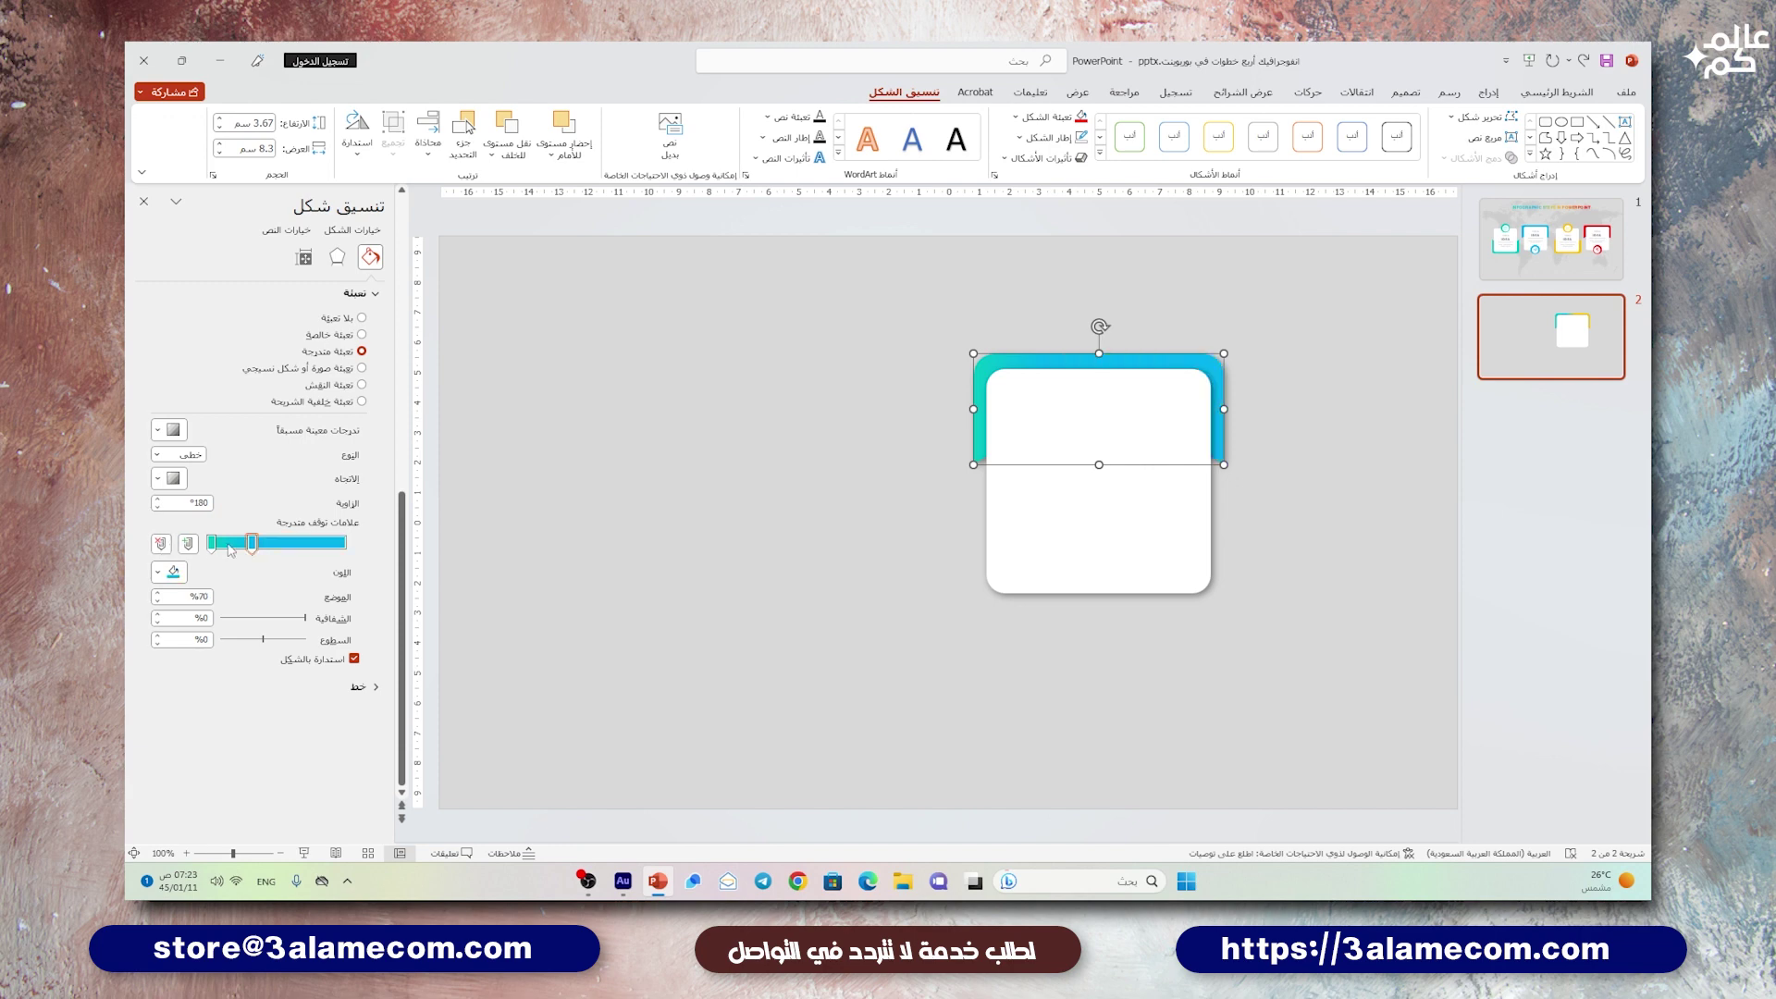
pyautogui.moveTo(252, 544); pyautogui.dragTo(344, 544)
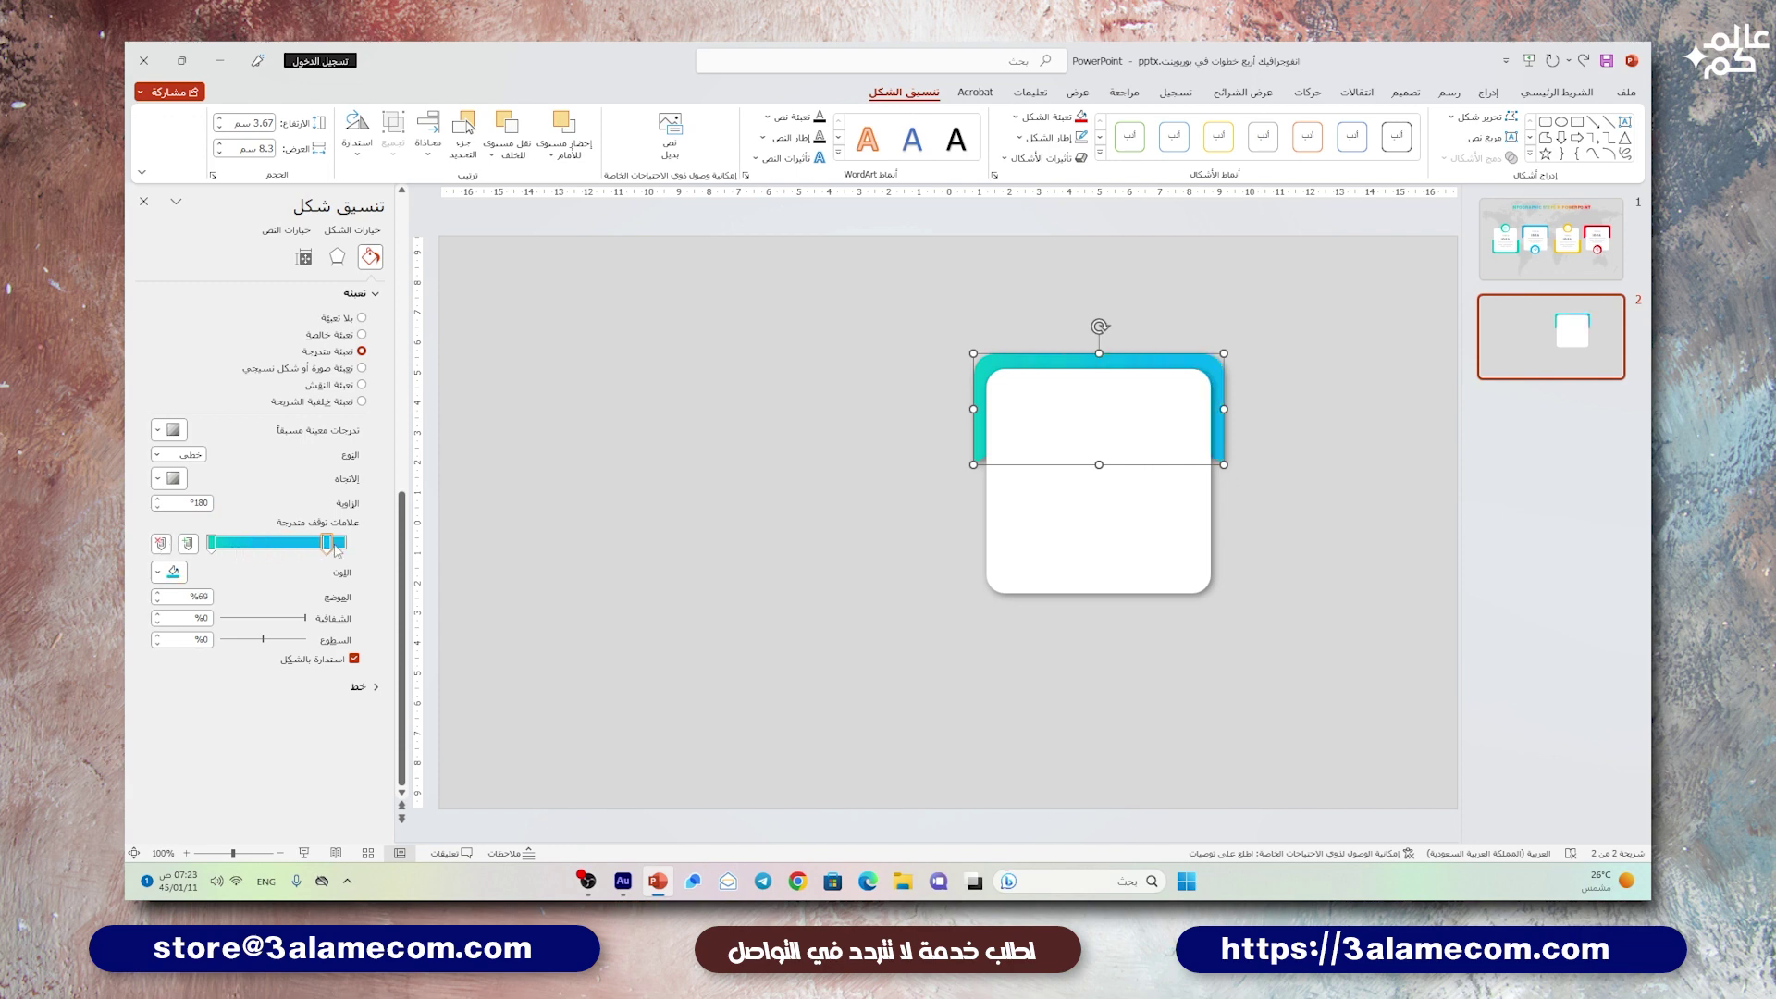
pyautogui.click(160, 572)
pyautogui.click(251, 722)
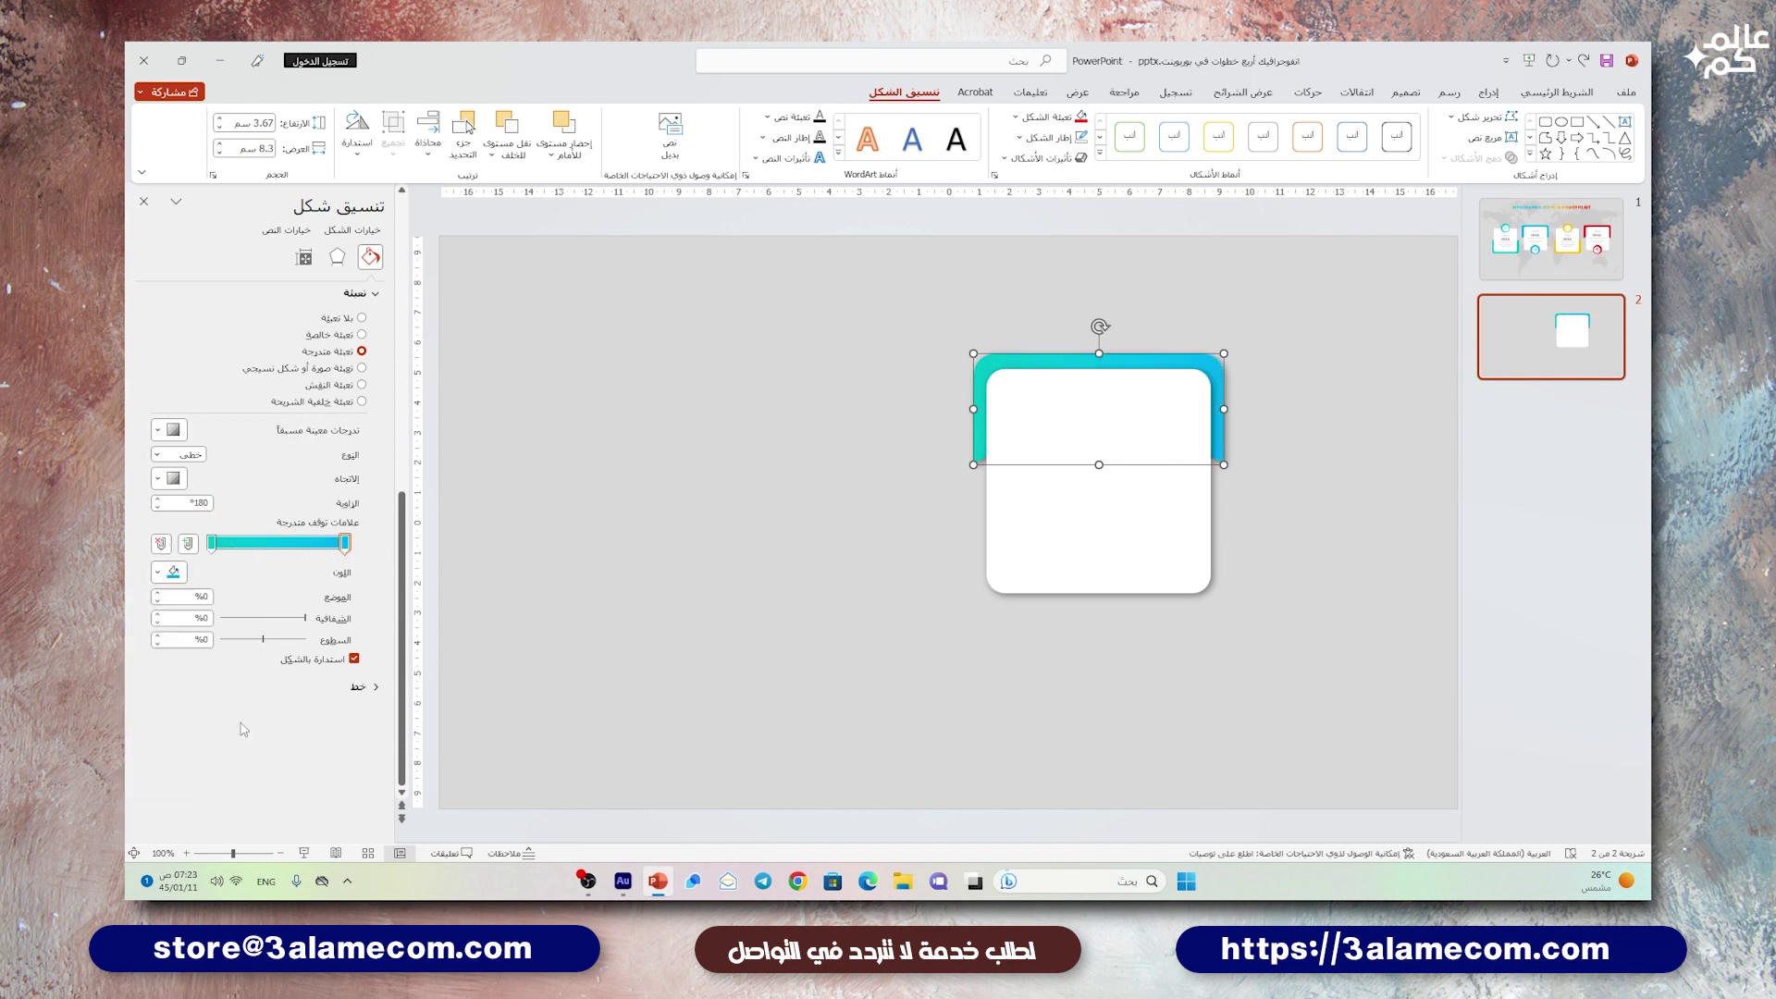
pyautogui.click(211, 543)
pyautogui.click(172, 572)
pyautogui.click(240, 721)
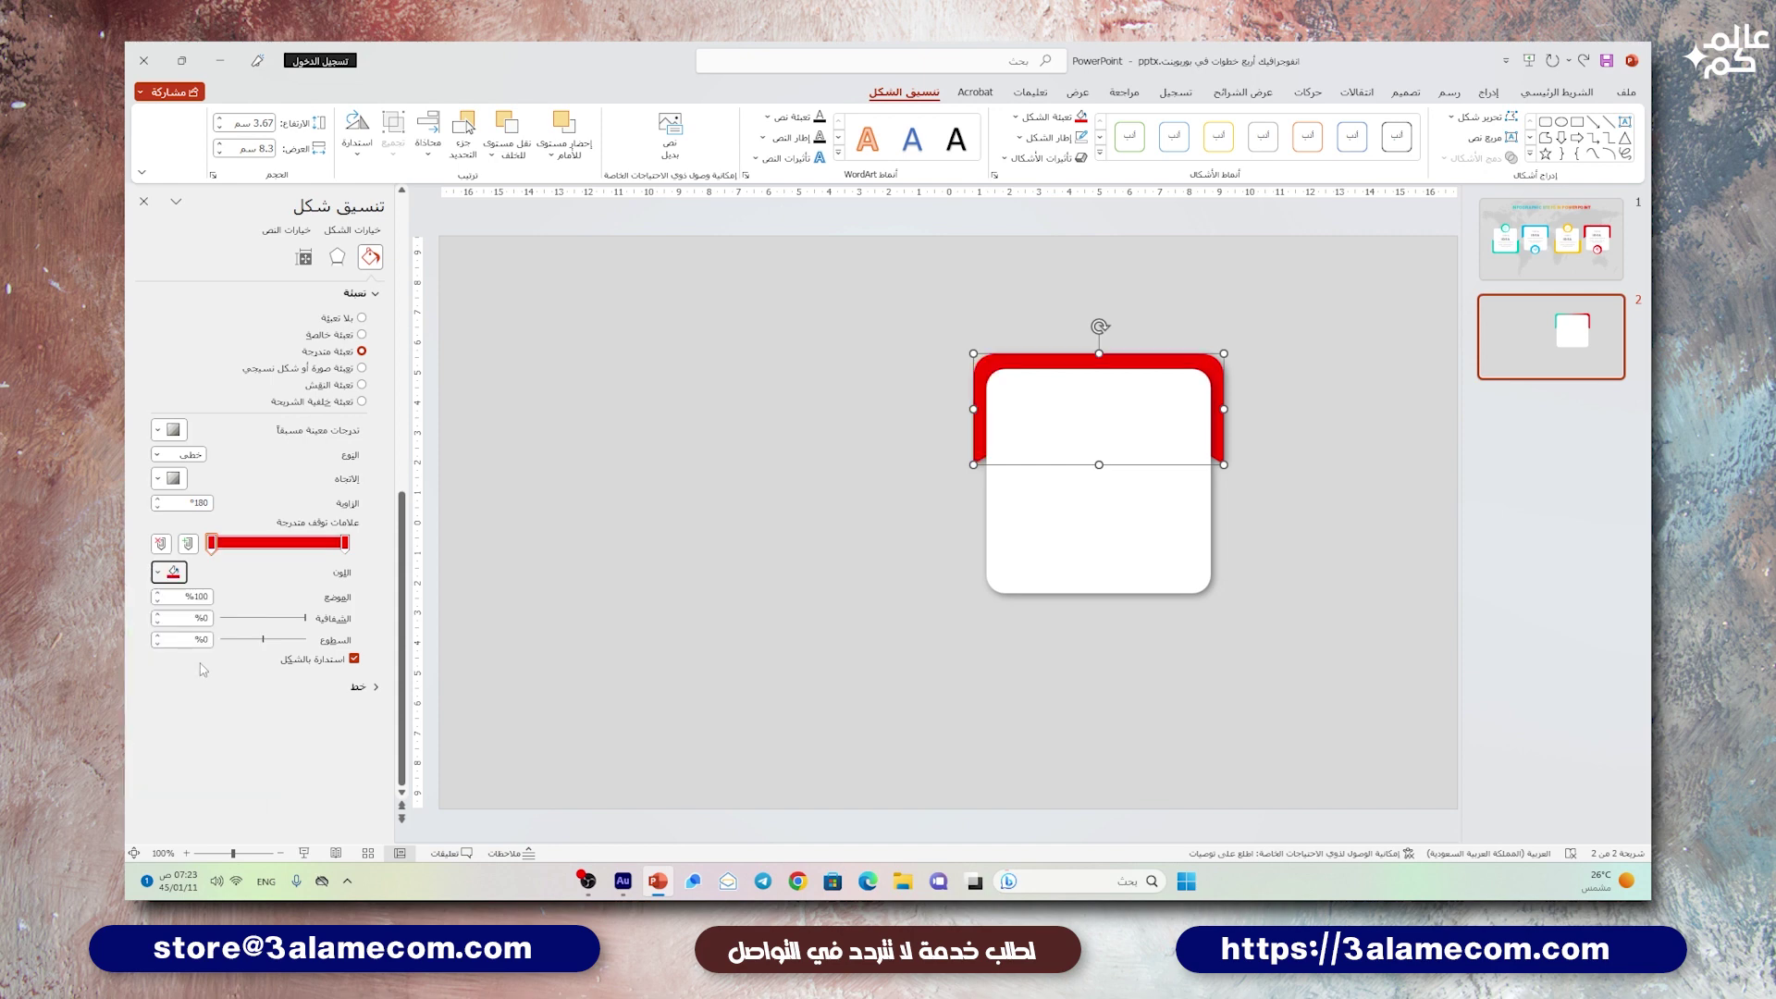
pyautogui.click(173, 572)
pyautogui.click(222, 789)
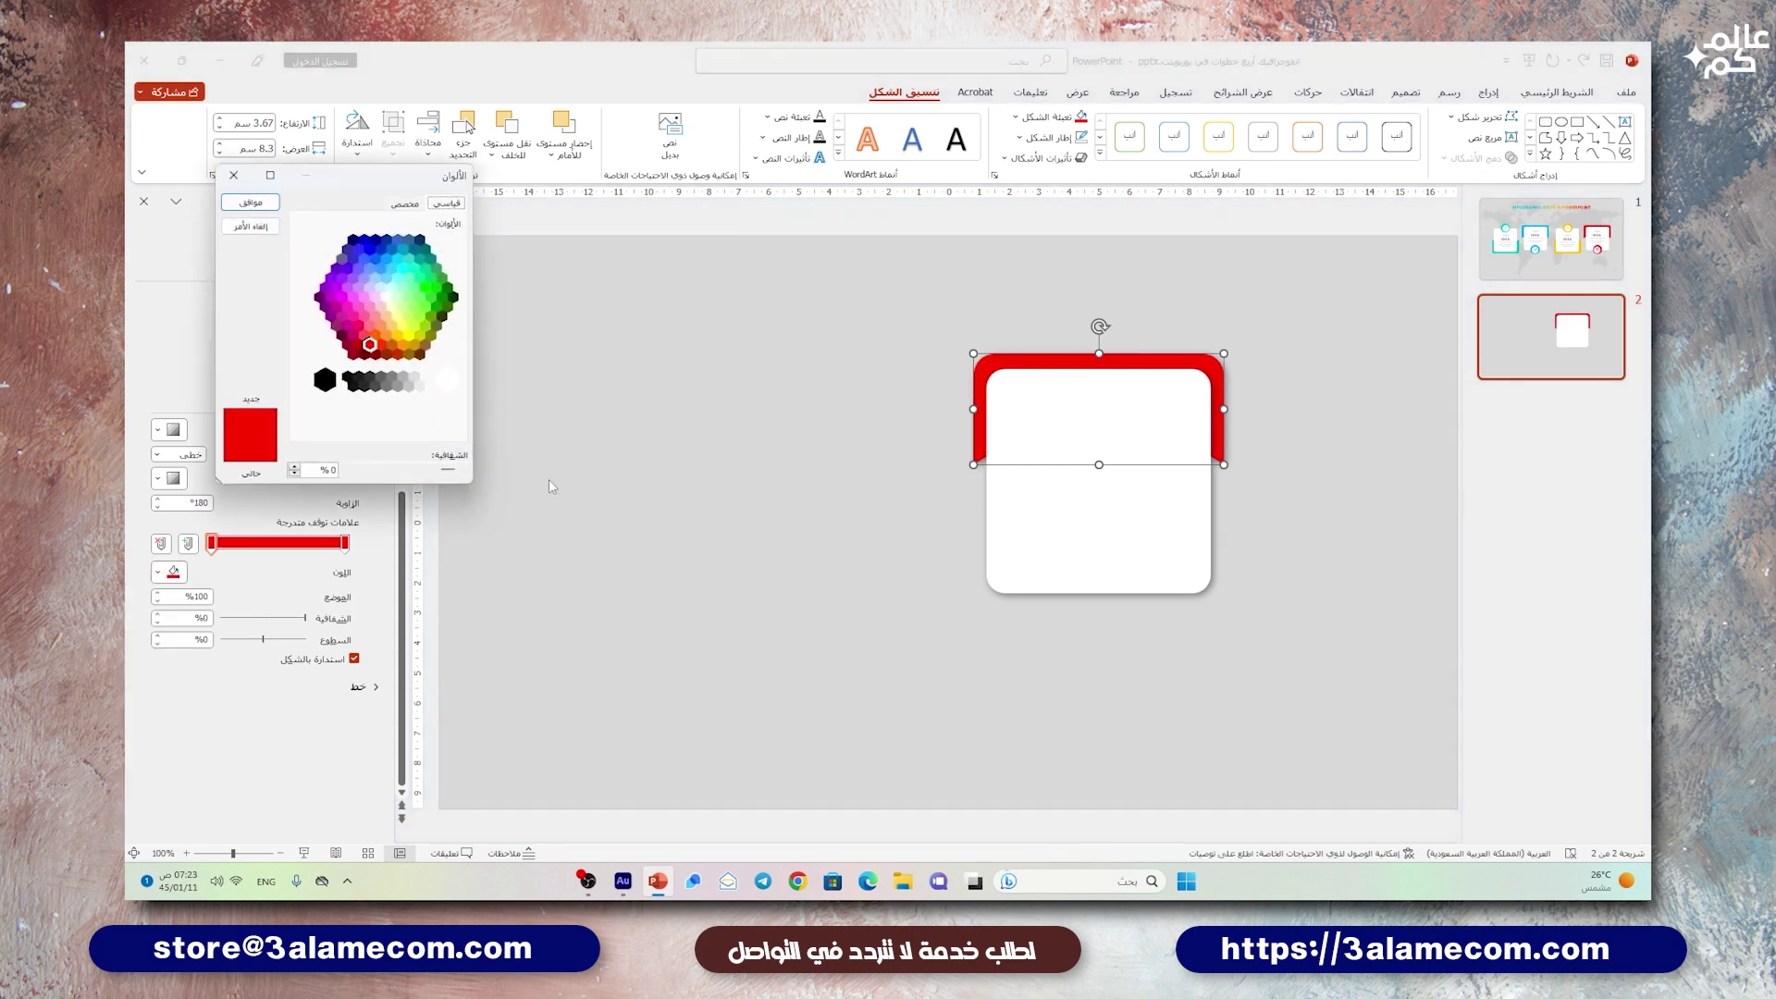
pyautogui.click(398, 206)
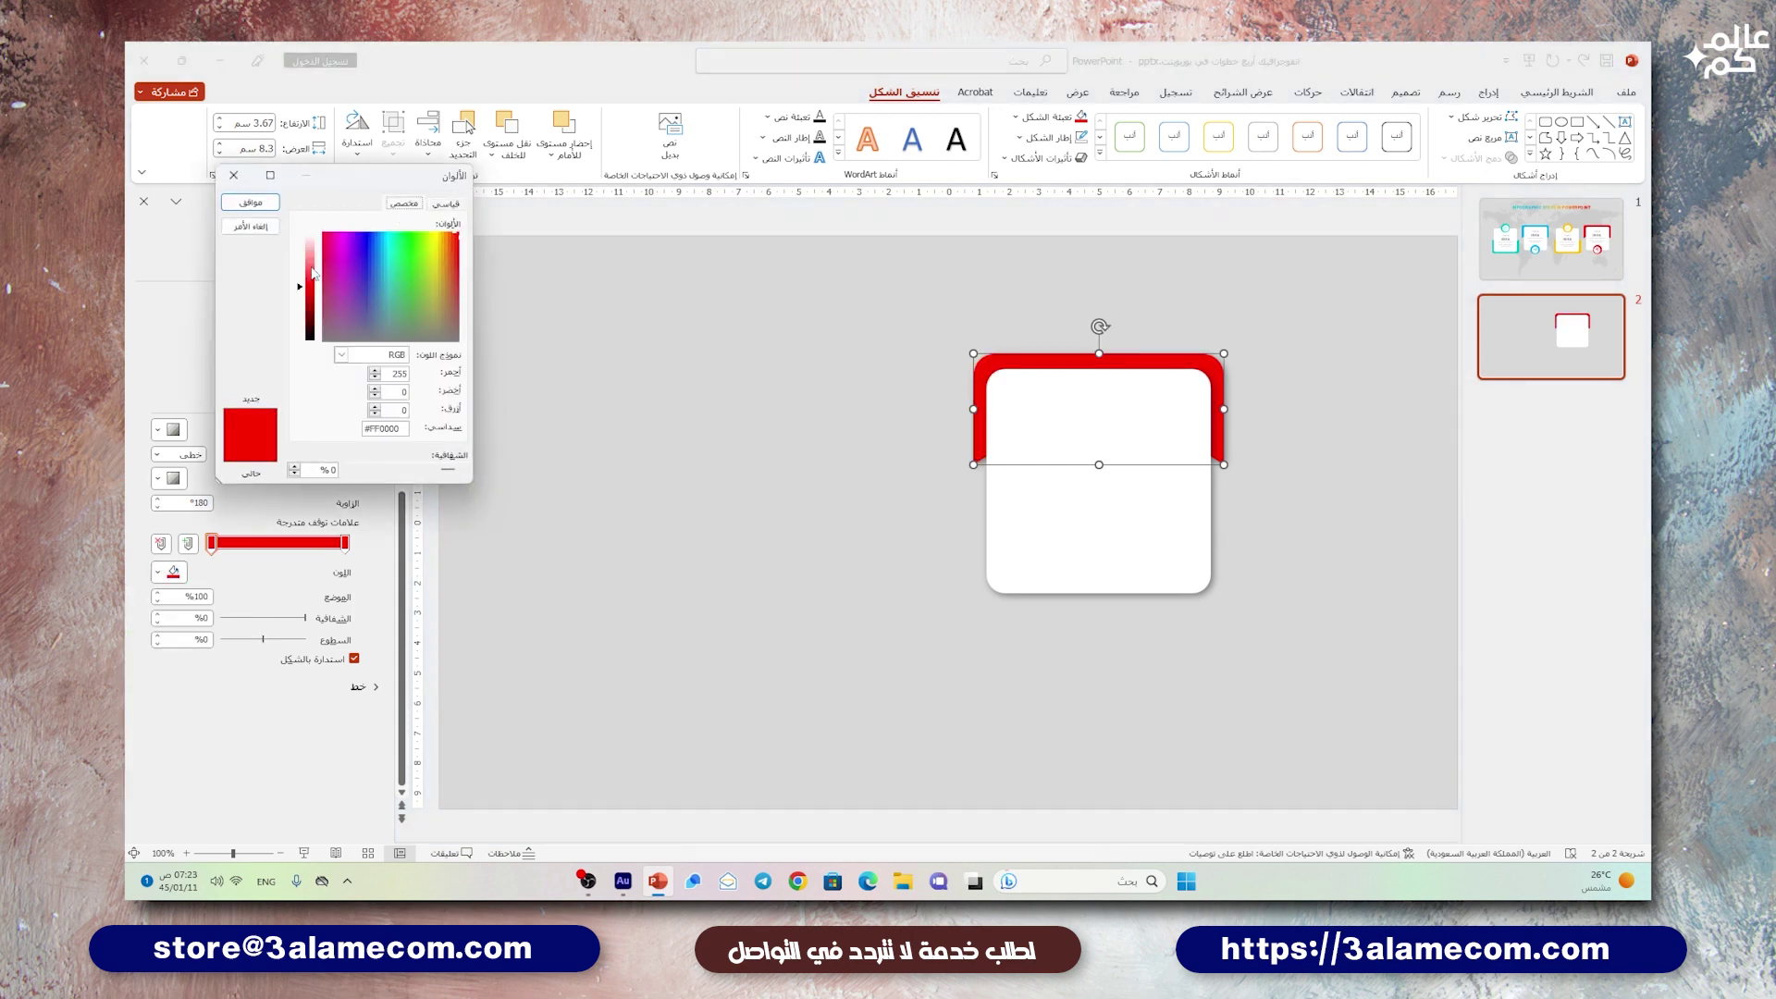
pyautogui.moveTo(298, 288); pyautogui.dragTo(304, 330)
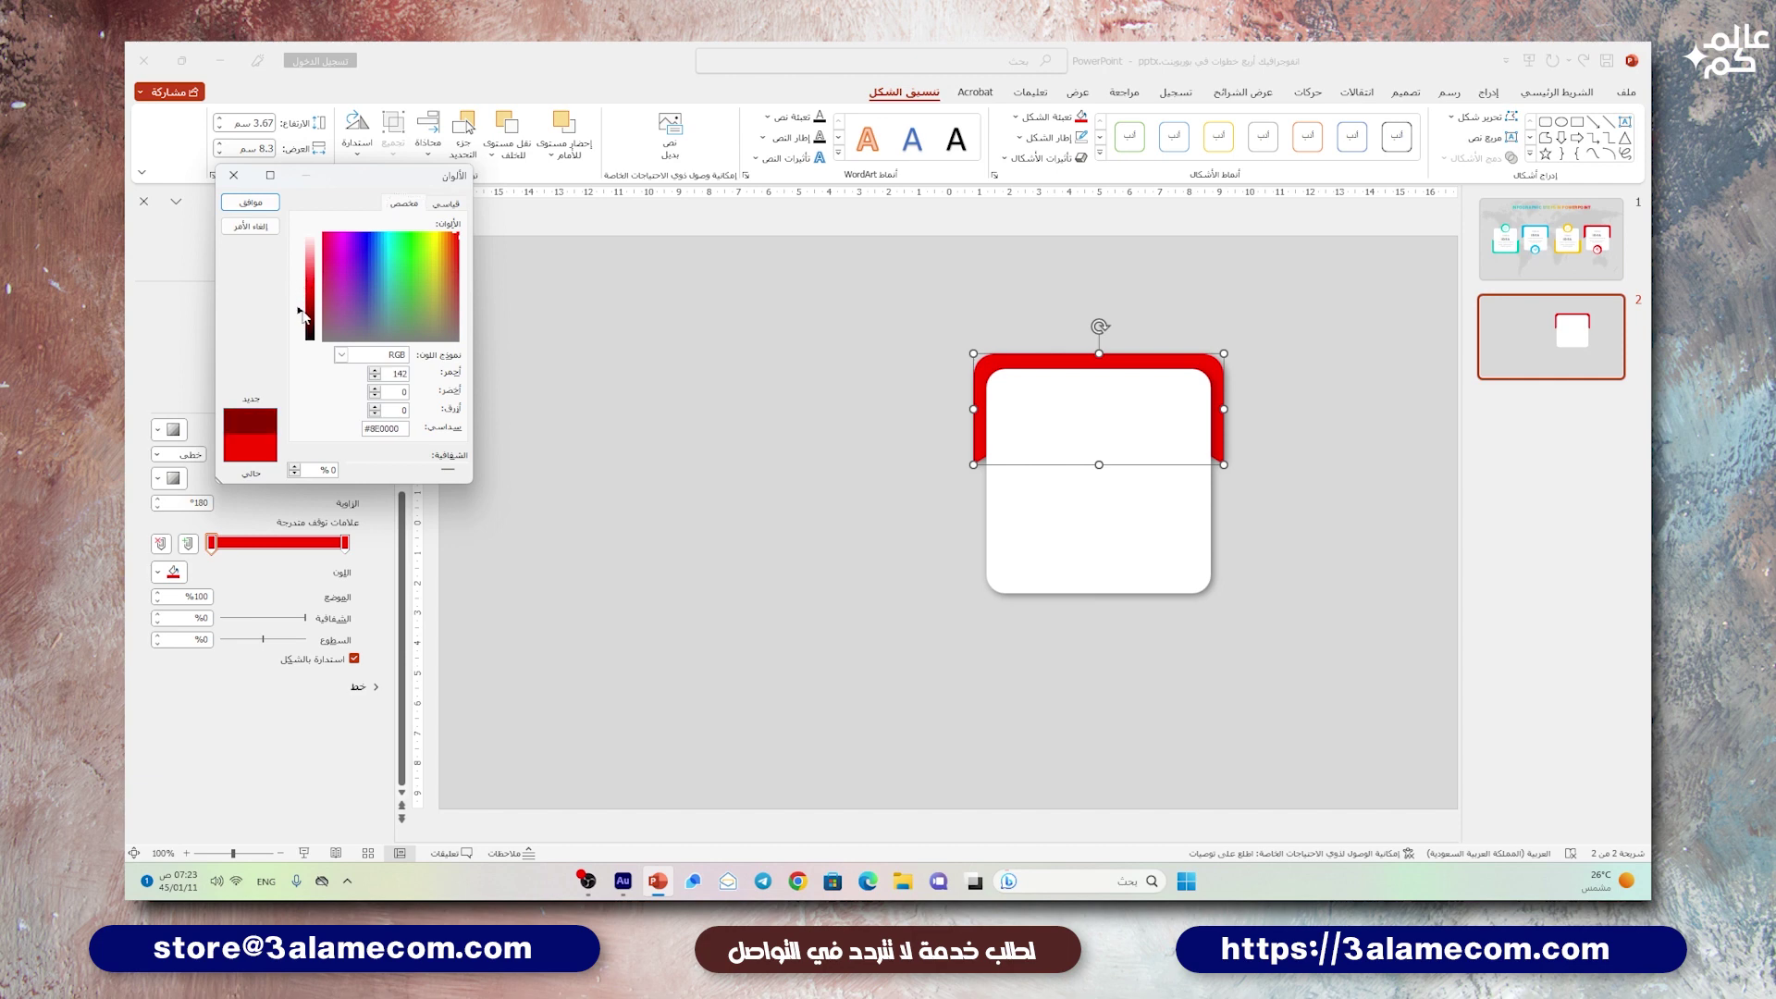
pyautogui.click(251, 201)
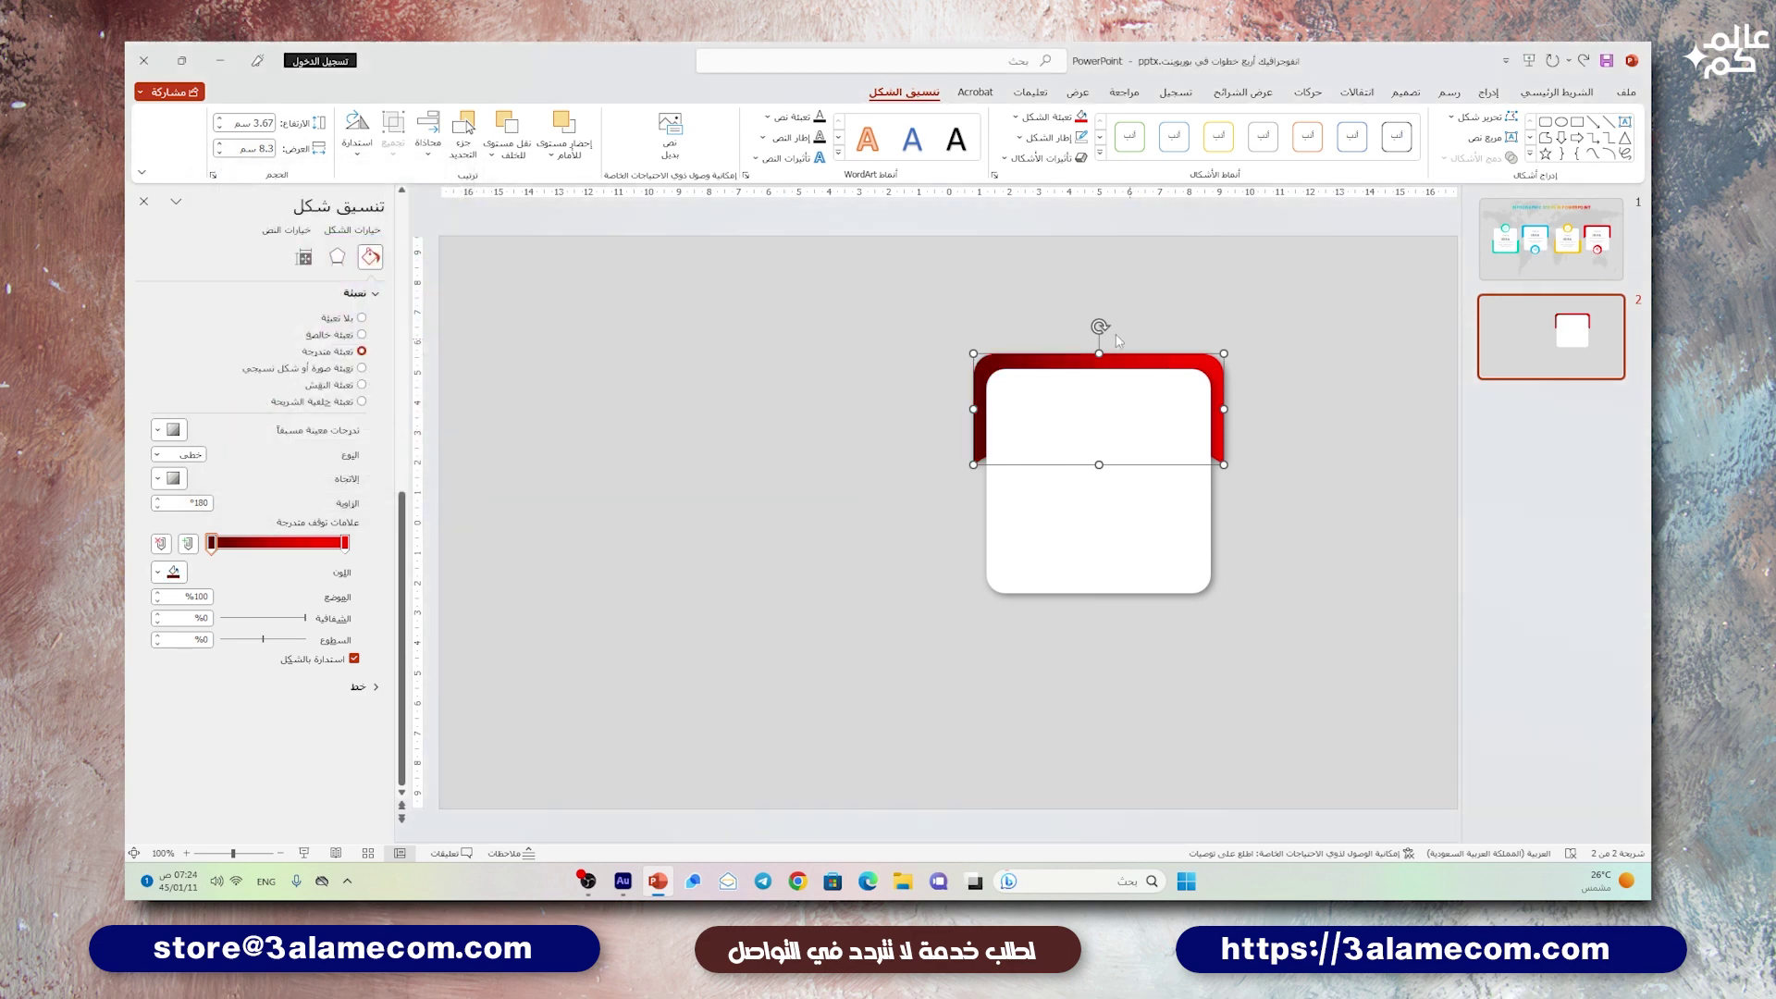
pyautogui.click(361, 334)
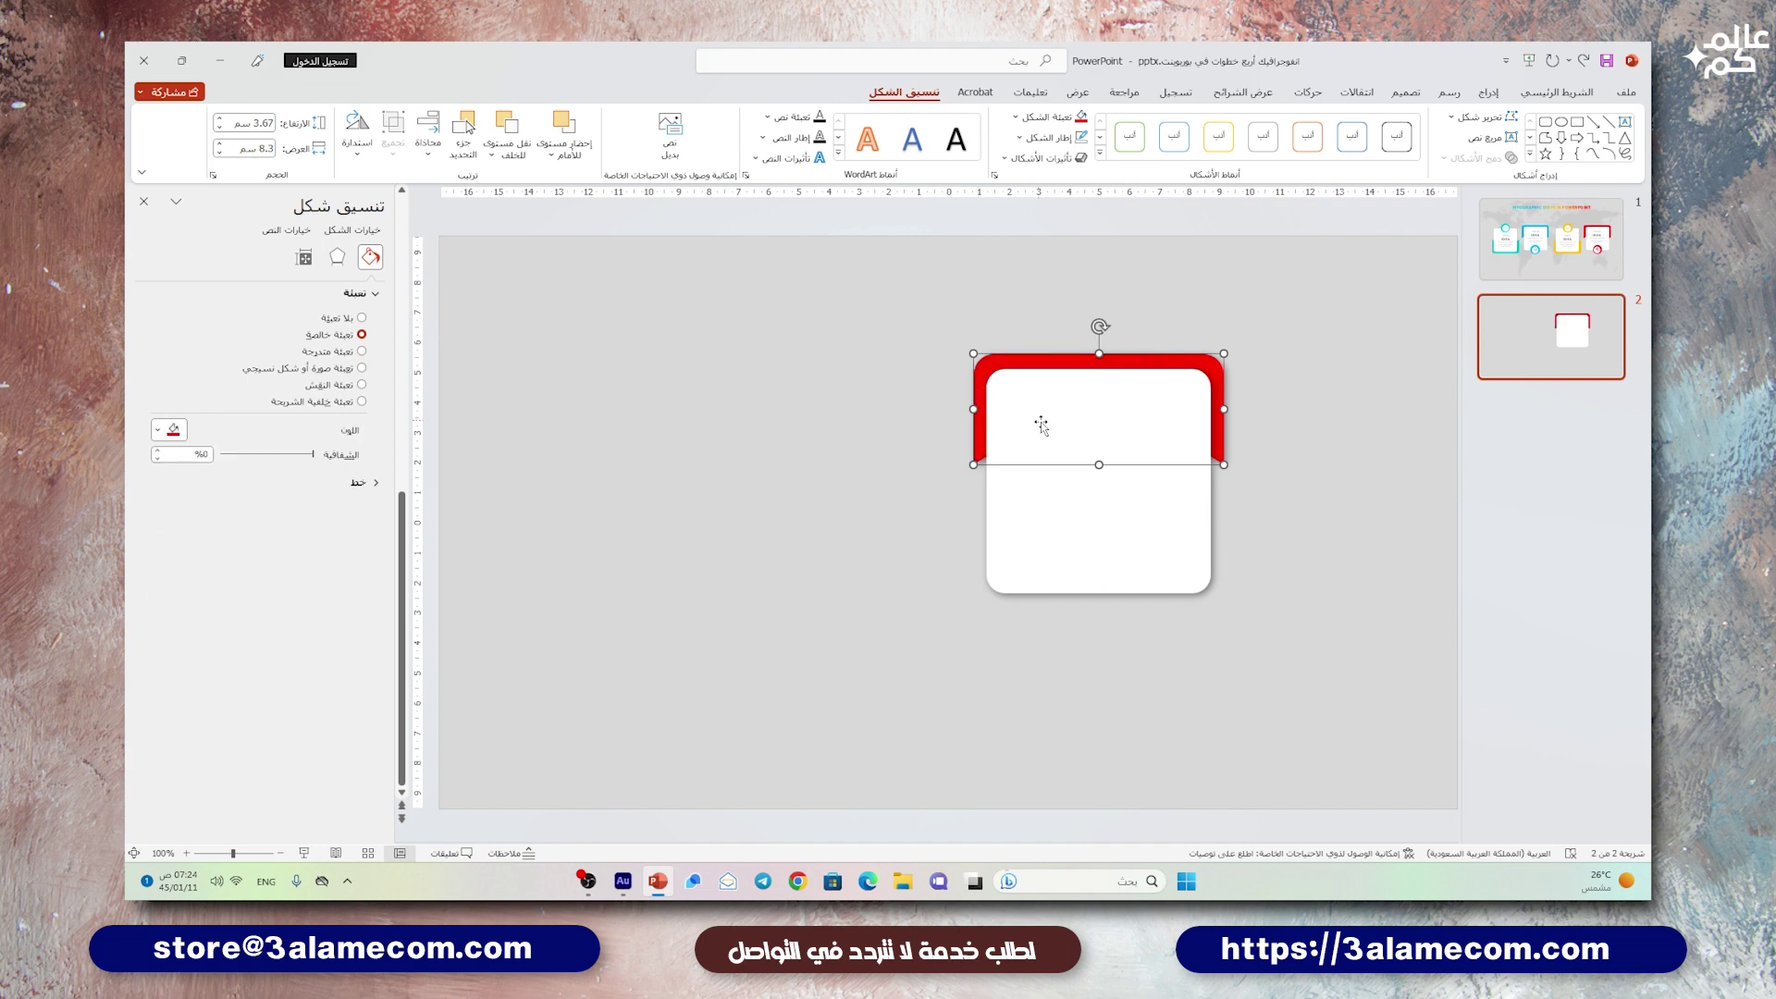
pyautogui.click(1335, 507)
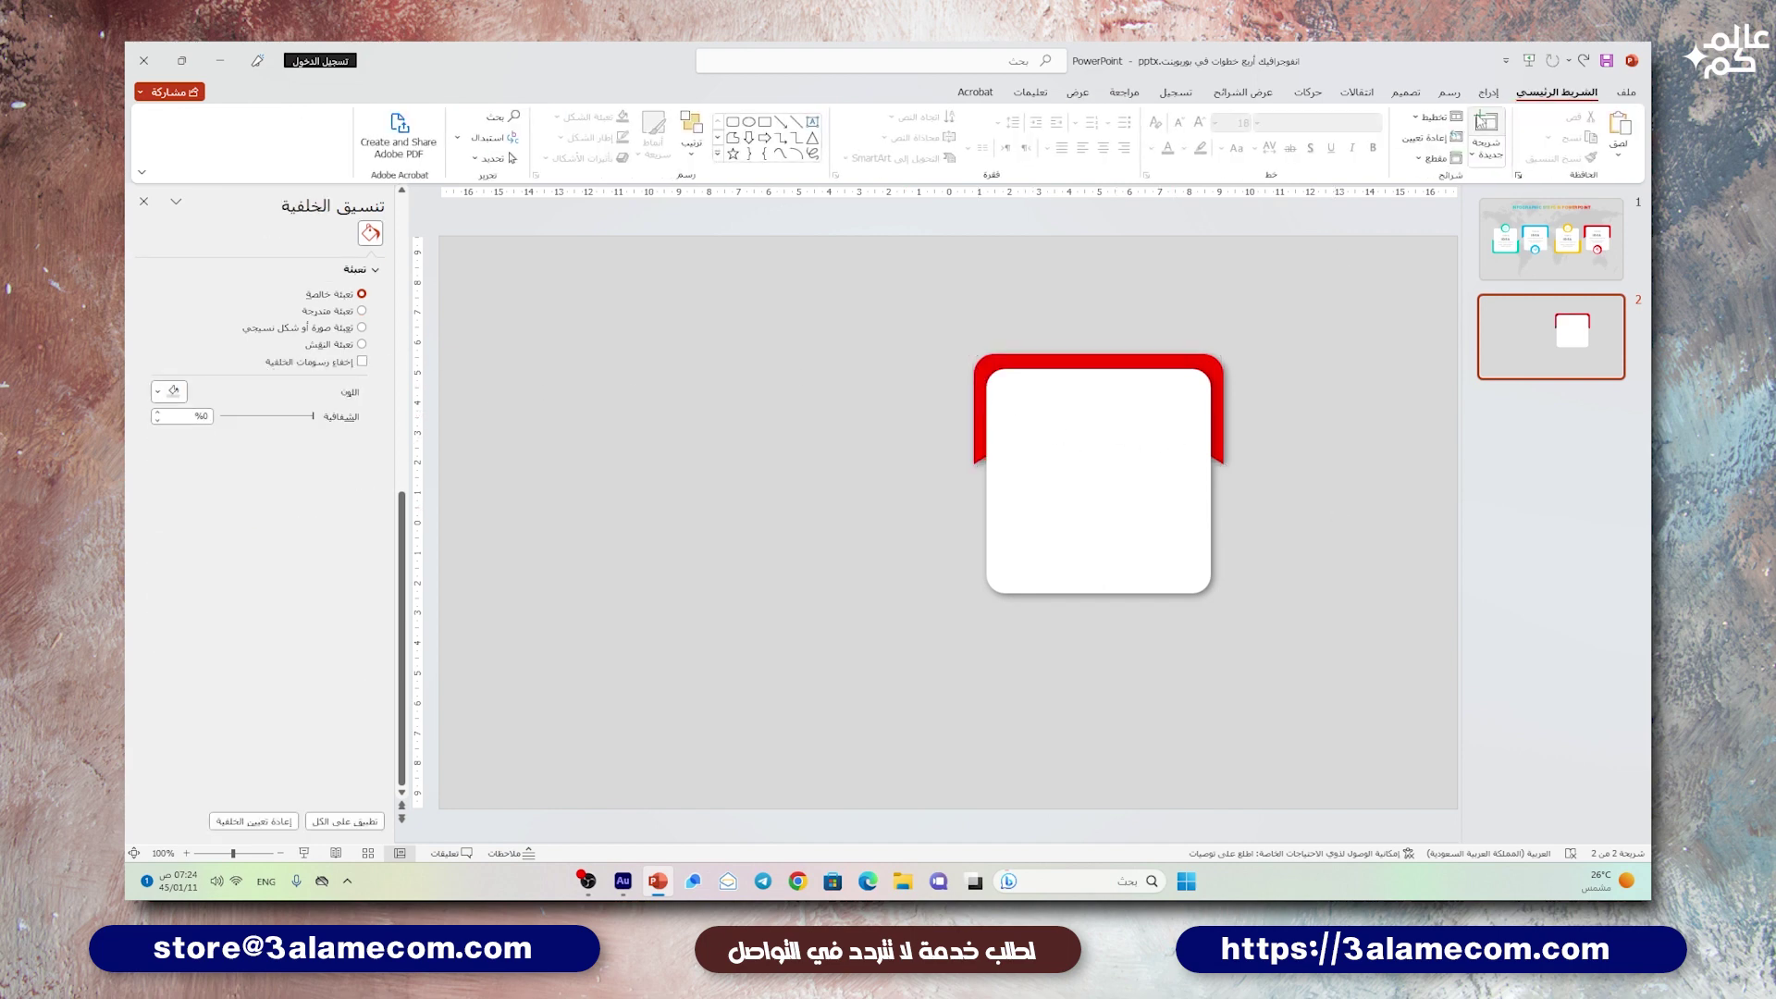
# - Draw a red circle at the card's lower edge and copy it to the right
pyautogui.click(1488, 93)
pyautogui.click(1393, 159)
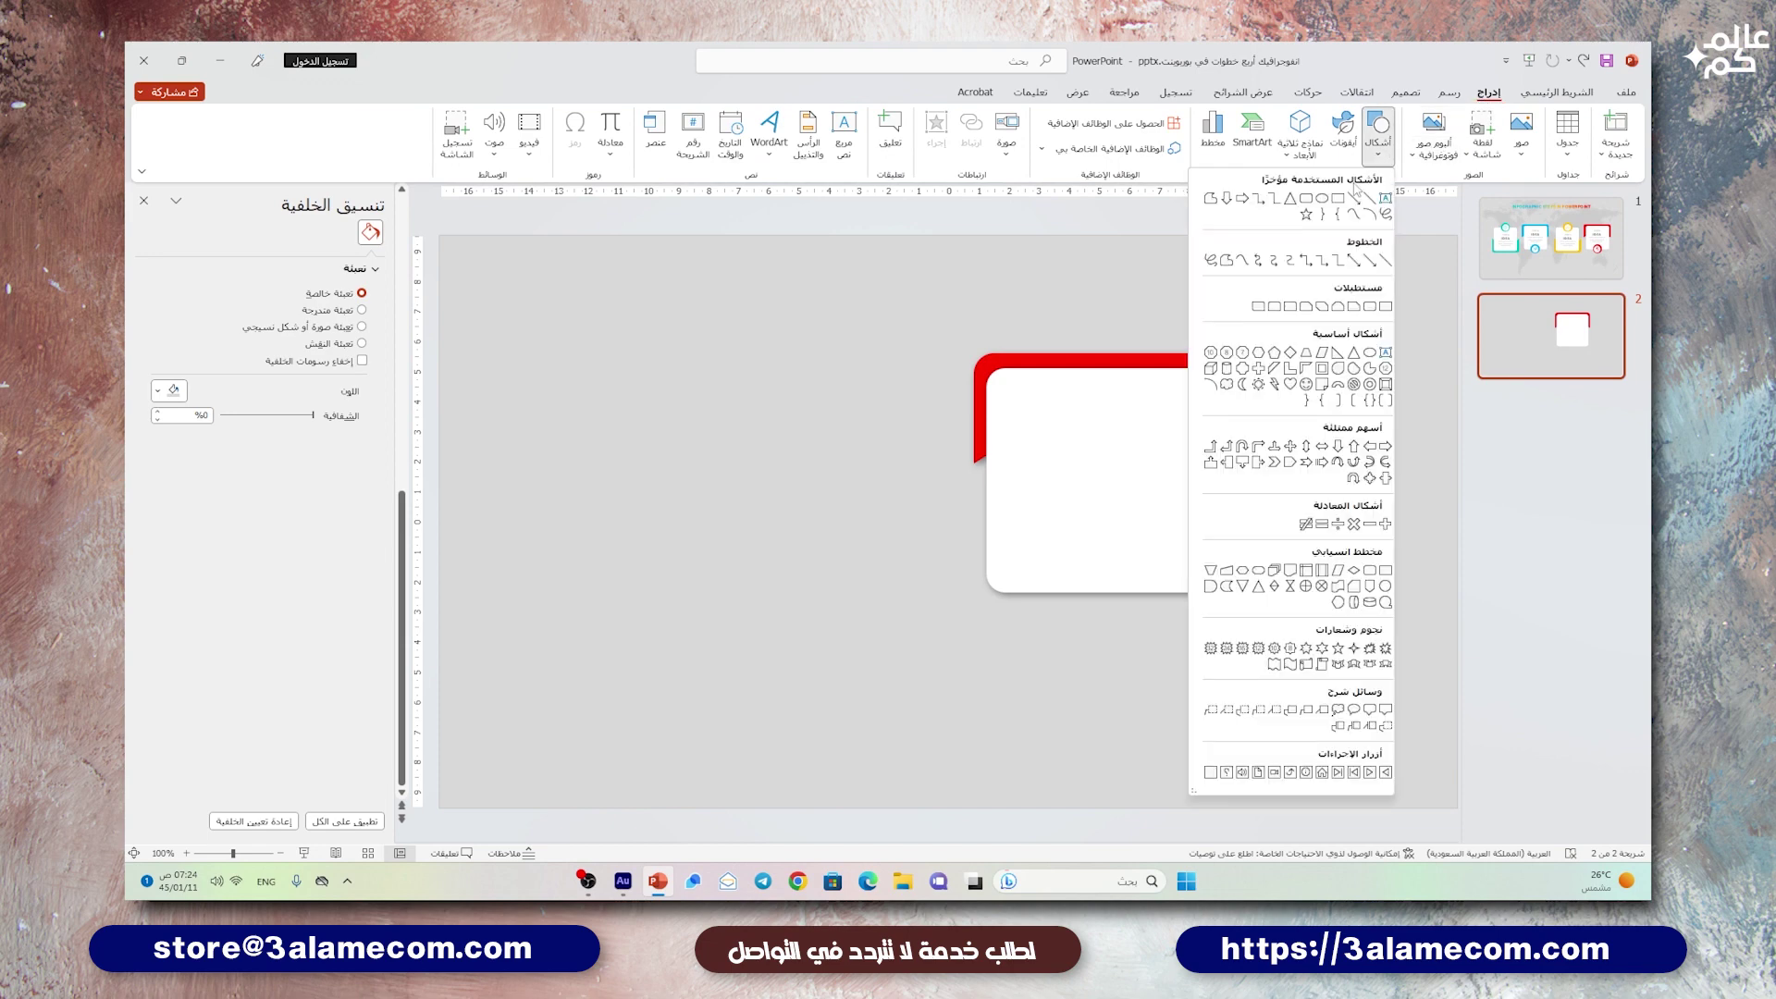
pyautogui.click(1329, 202)
pyautogui.moveTo(840, 389)
pyautogui.mouseDown()
pyautogui.moveTo(1068, 572)
pyautogui.moveTo(1098, 585)
pyautogui.moveTo(1136, 545)
pyautogui.mouseUp()
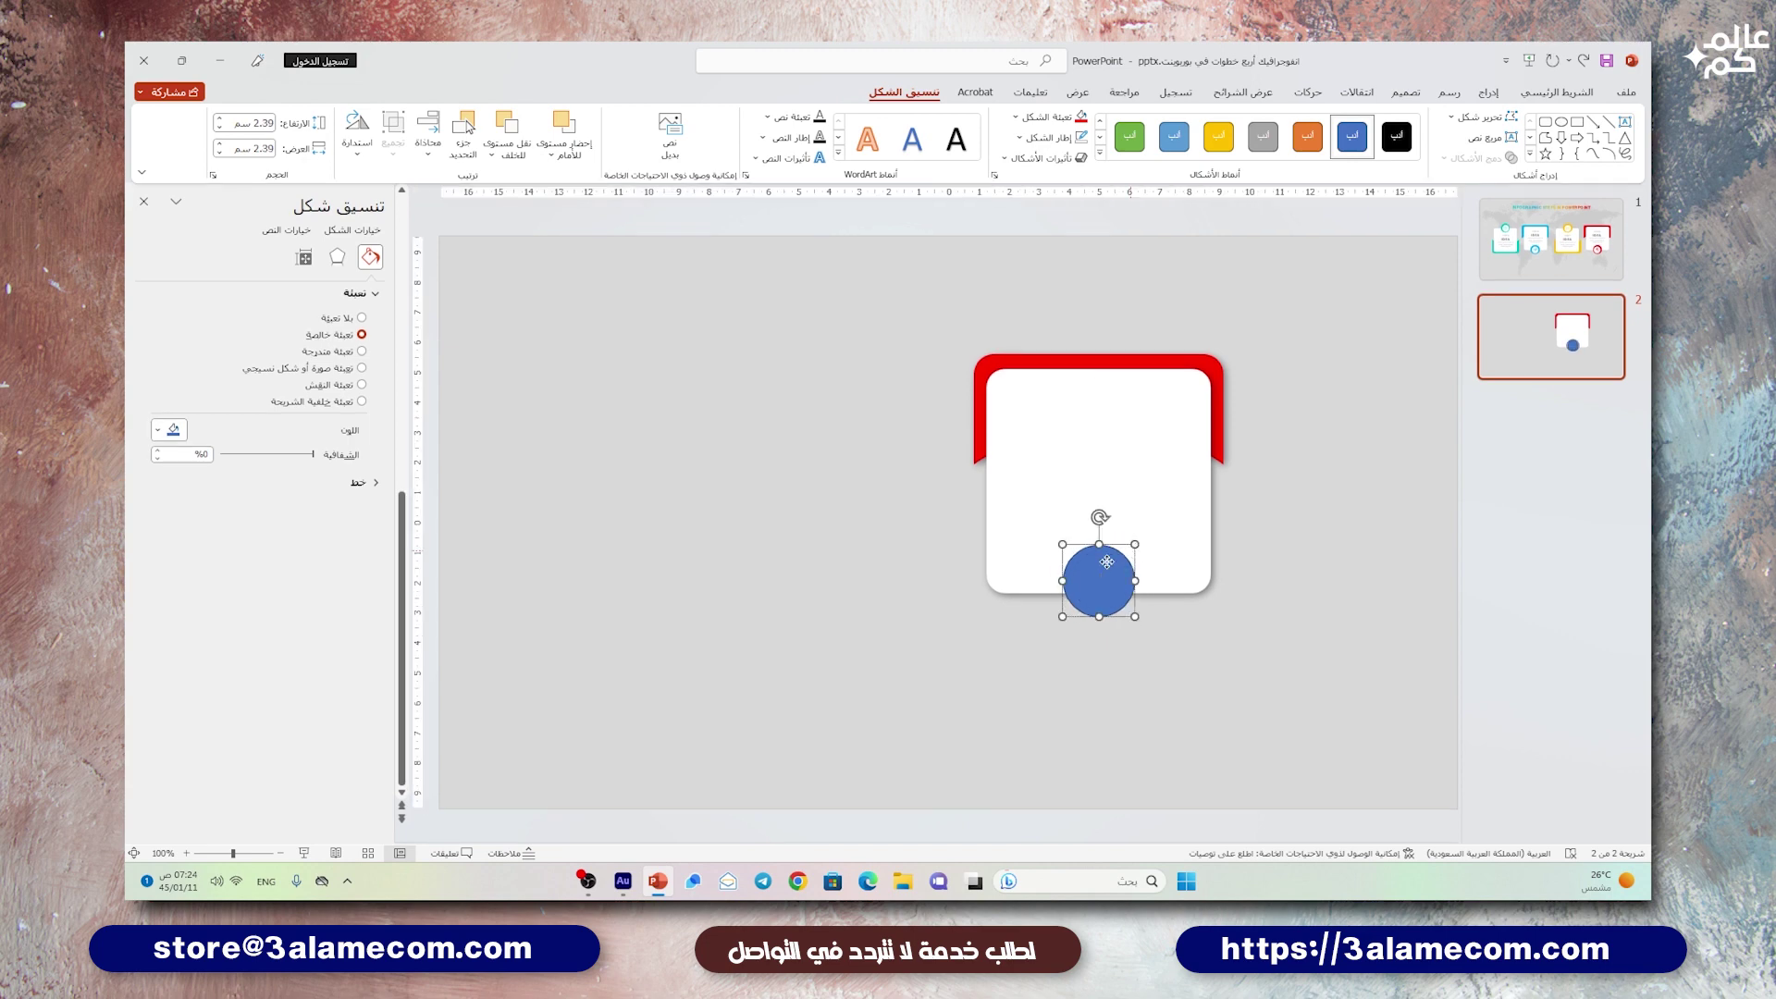
pyautogui.click(1078, 126)
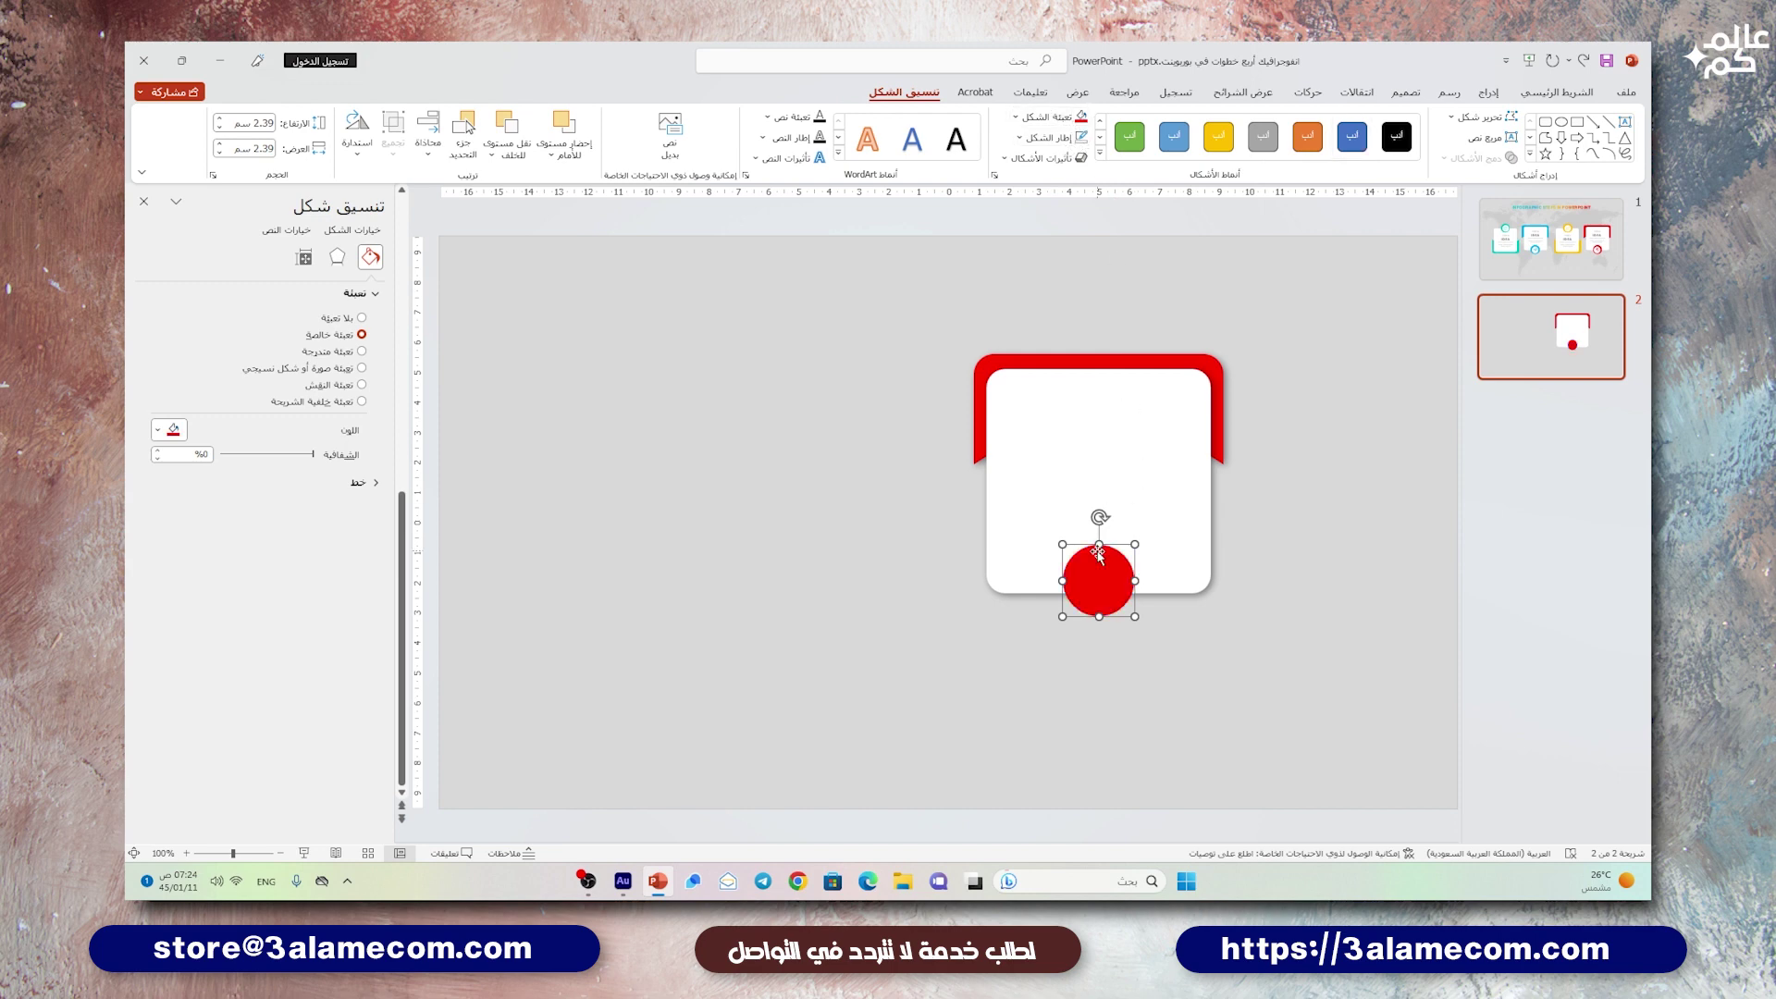
pyautogui.moveTo(1098, 574)
pyautogui.mouseDown()
pyautogui.moveTo(1106, 593)
pyautogui.moveTo(1157, 585)
pyautogui.mouseUp()
# - Make the copied circle solid white and give the red circle an outer shadow
pyautogui.click(1045, 117)
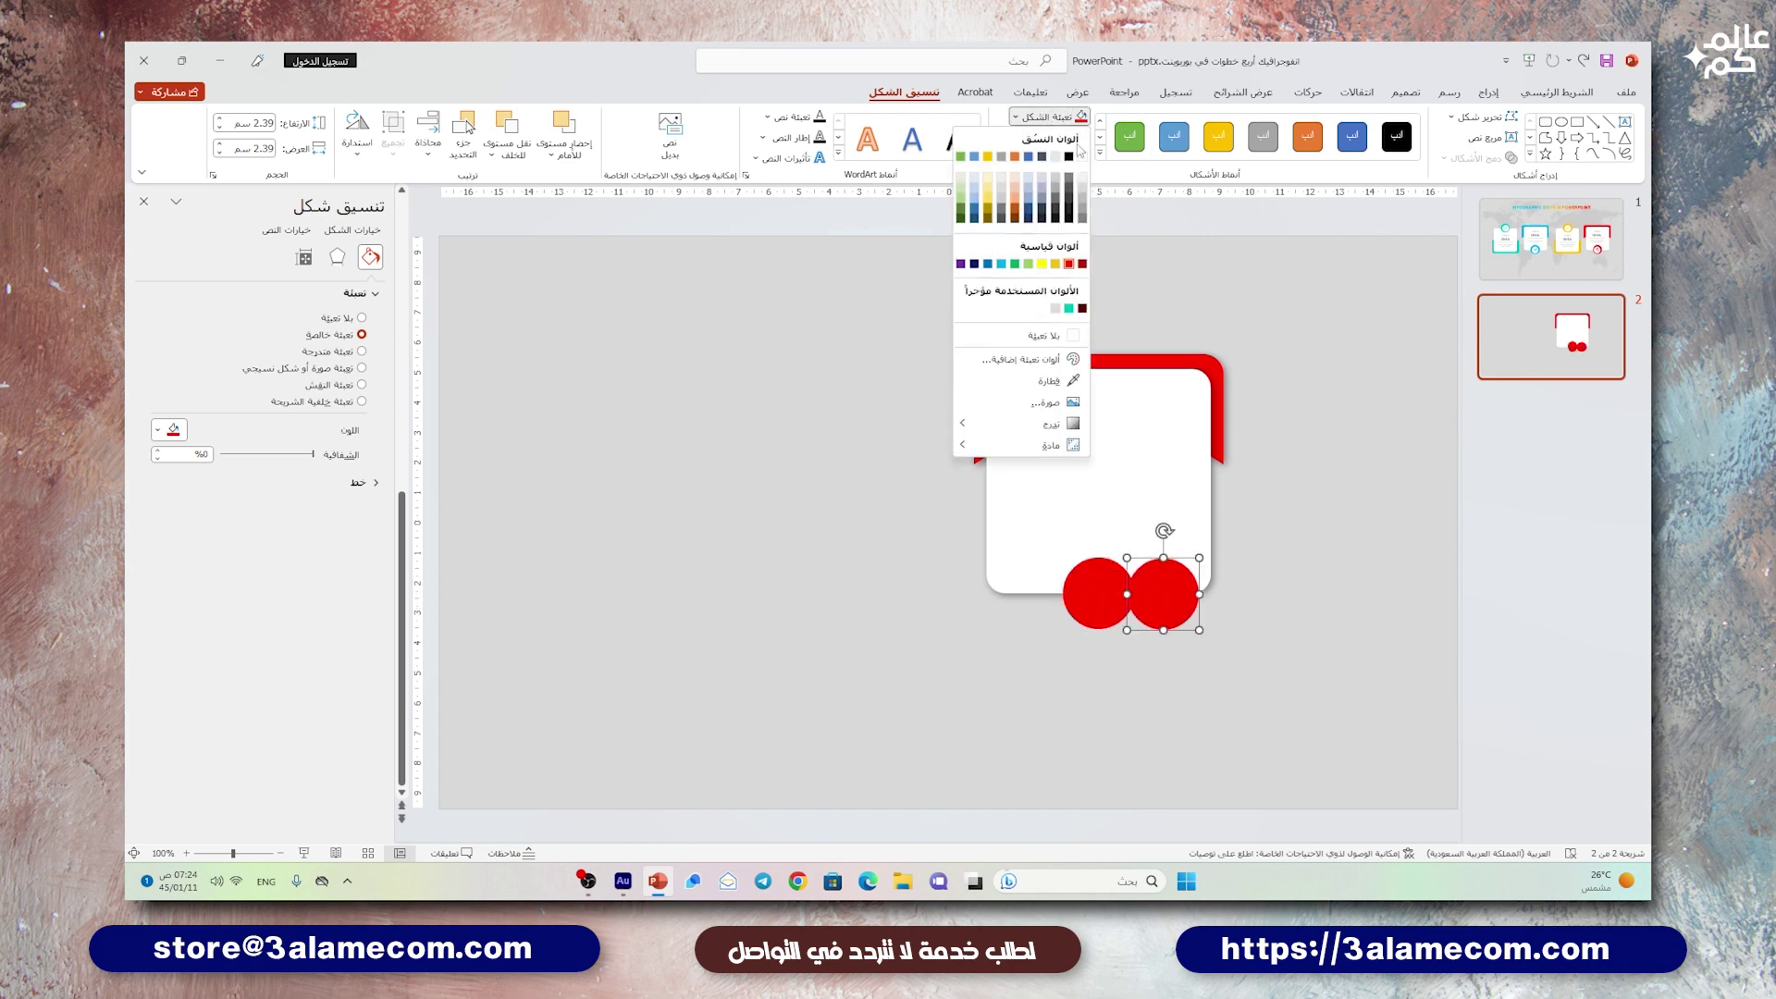
pyautogui.click(1083, 155)
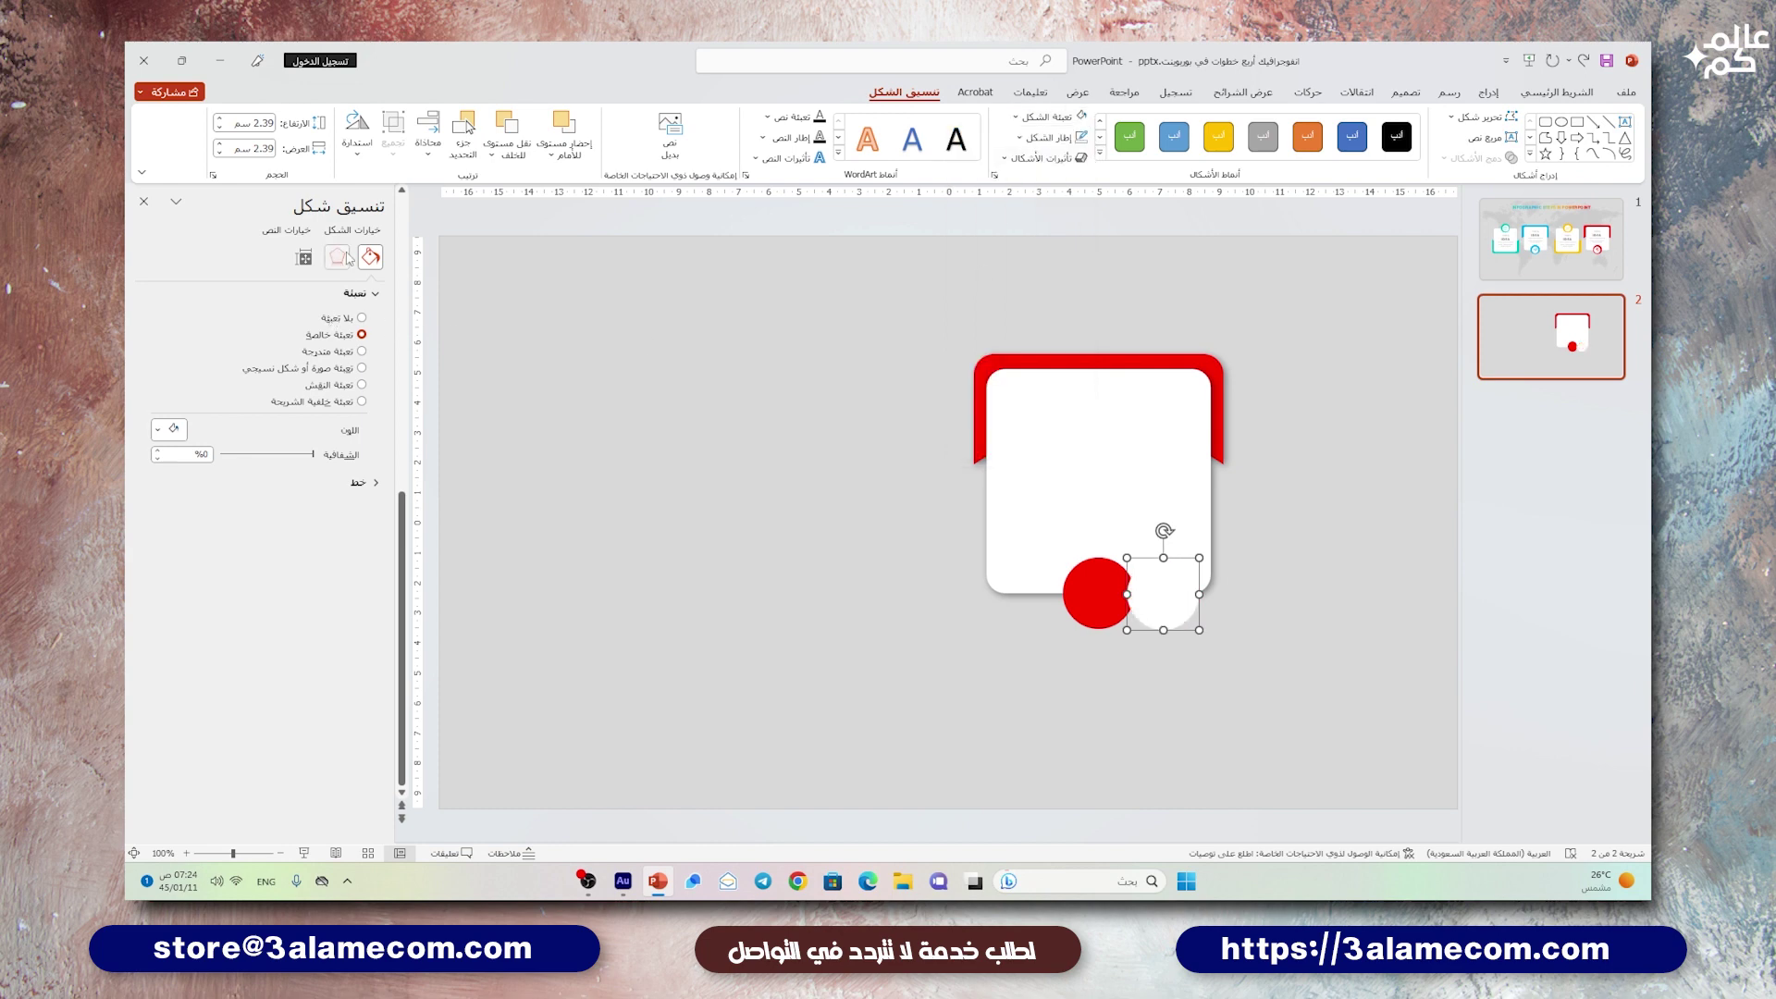
pyautogui.click(337, 257)
pyautogui.click(175, 316)
pyautogui.click(1092, 593)
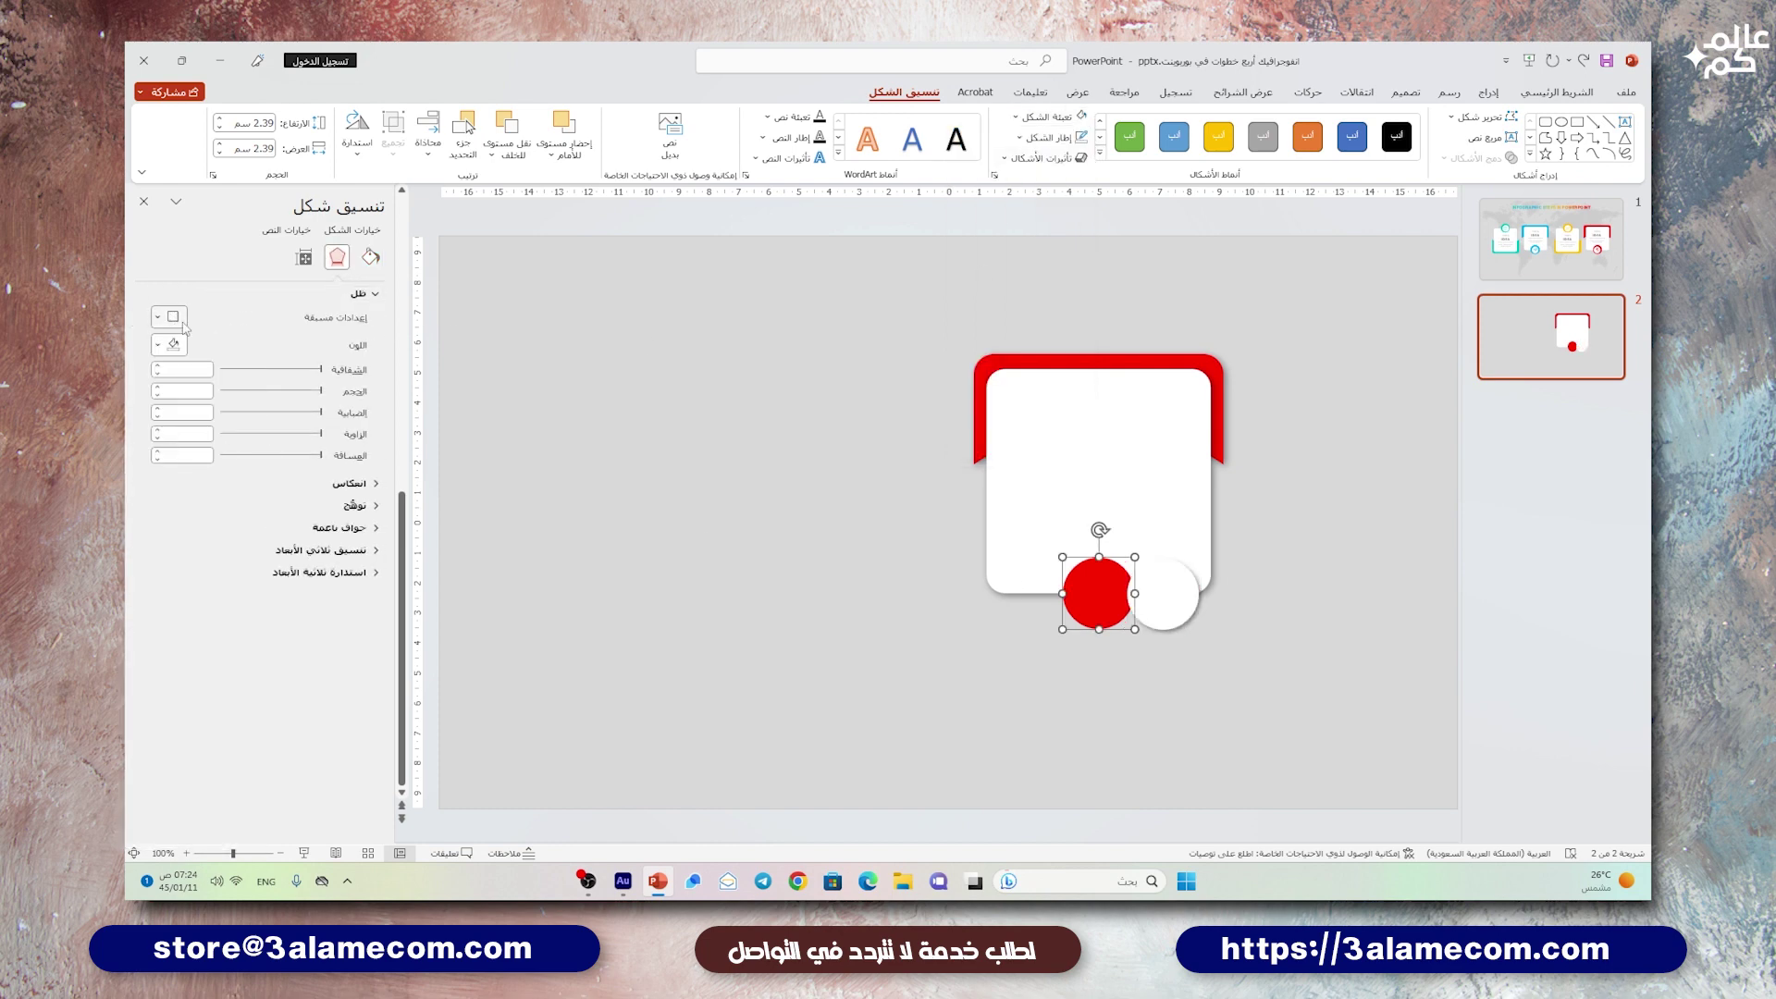
pyautogui.click(173, 317)
pyautogui.click(237, 448)
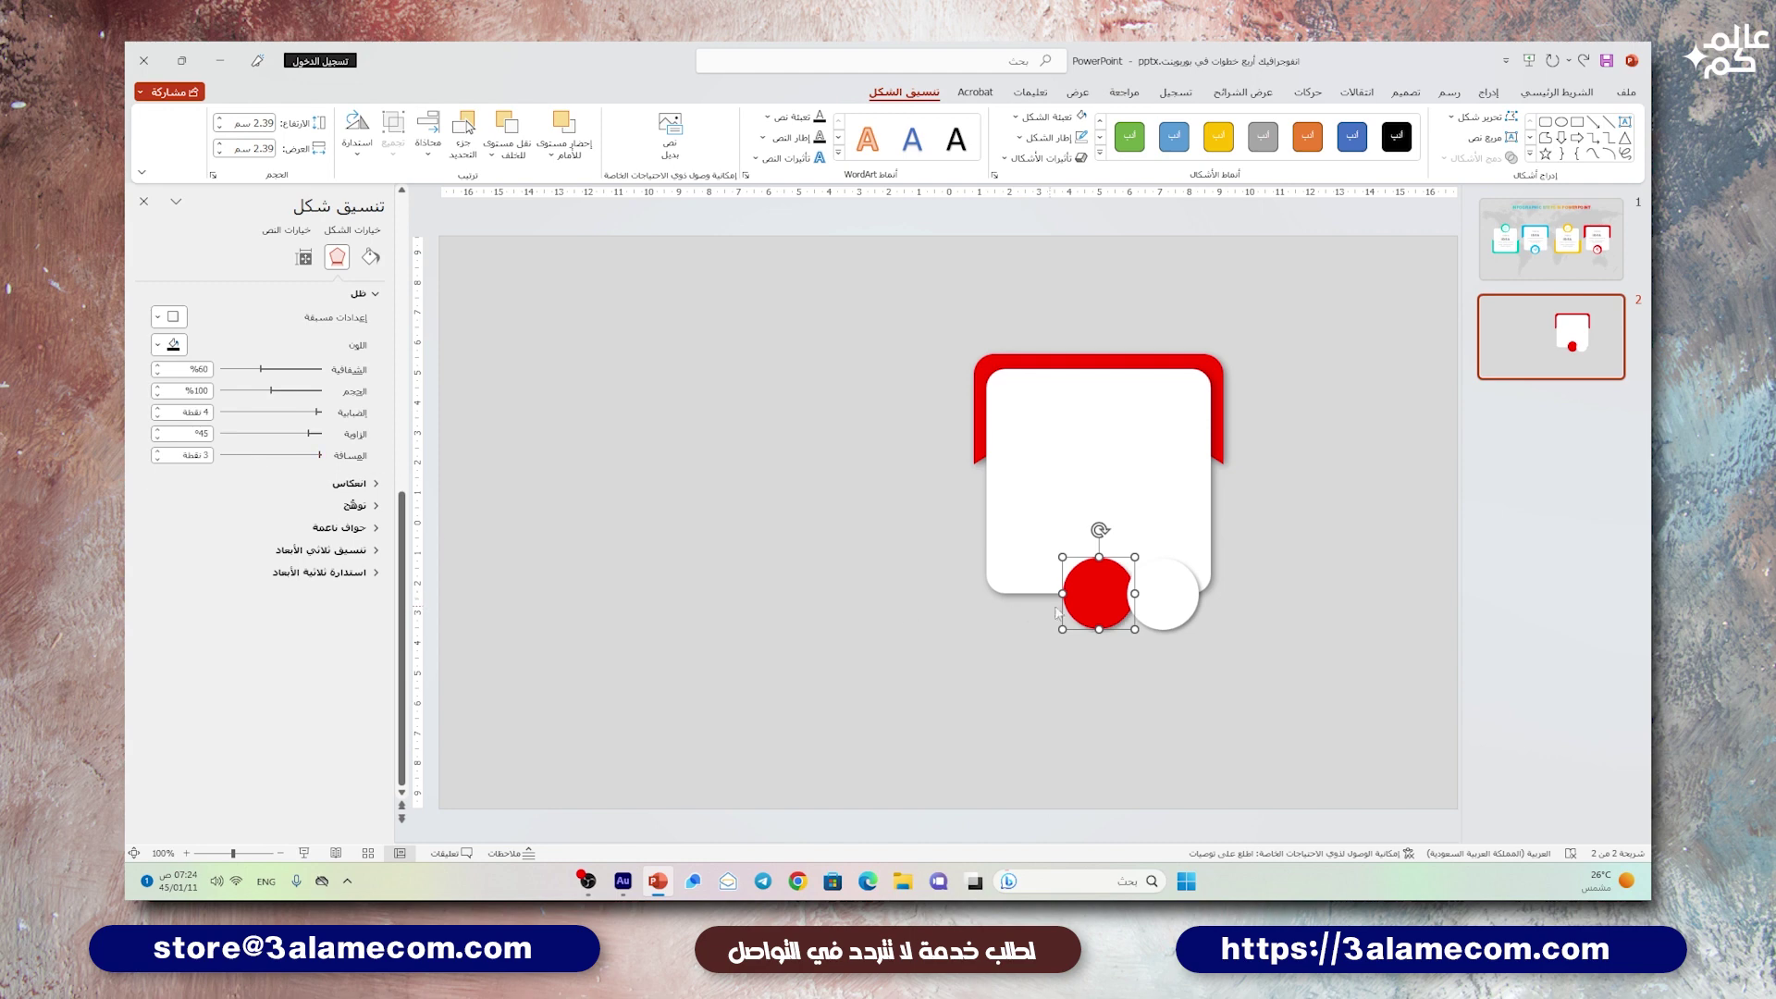
pyautogui.click(1168, 593)
# - Resize the white circle and centre it inside the red one to leave a red ring
pyautogui.scroll(5, 1170, 596)
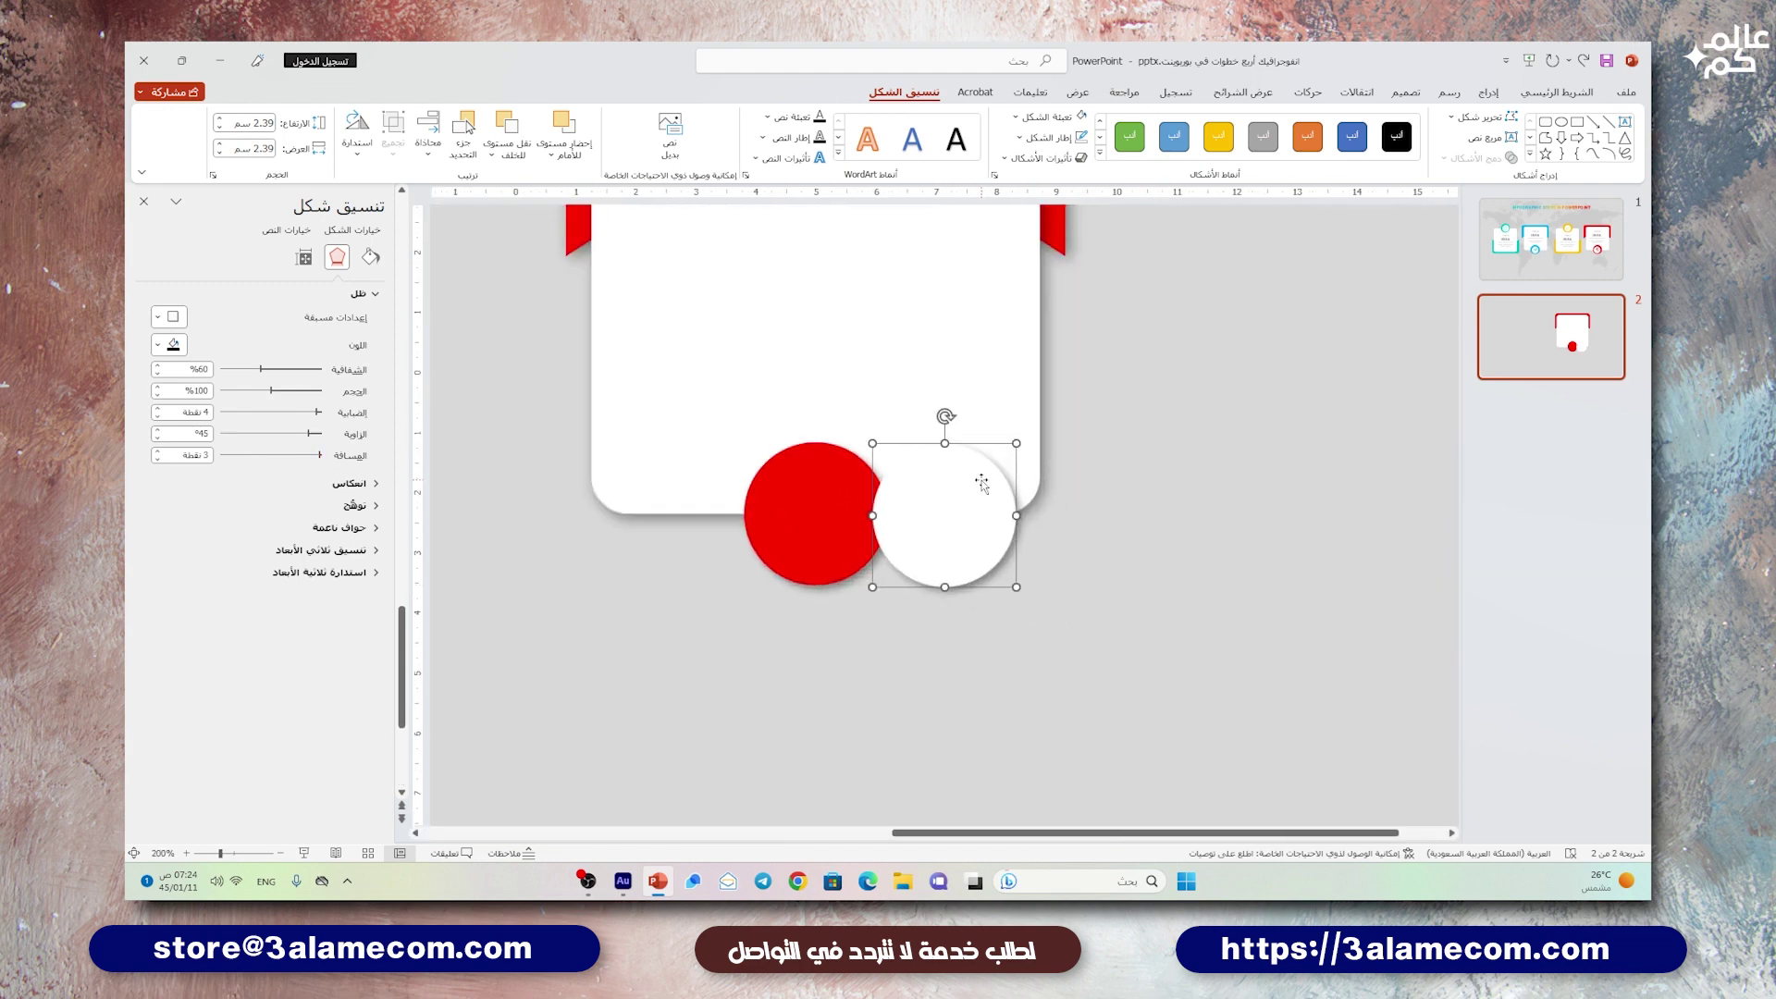
pyautogui.press('Escape')
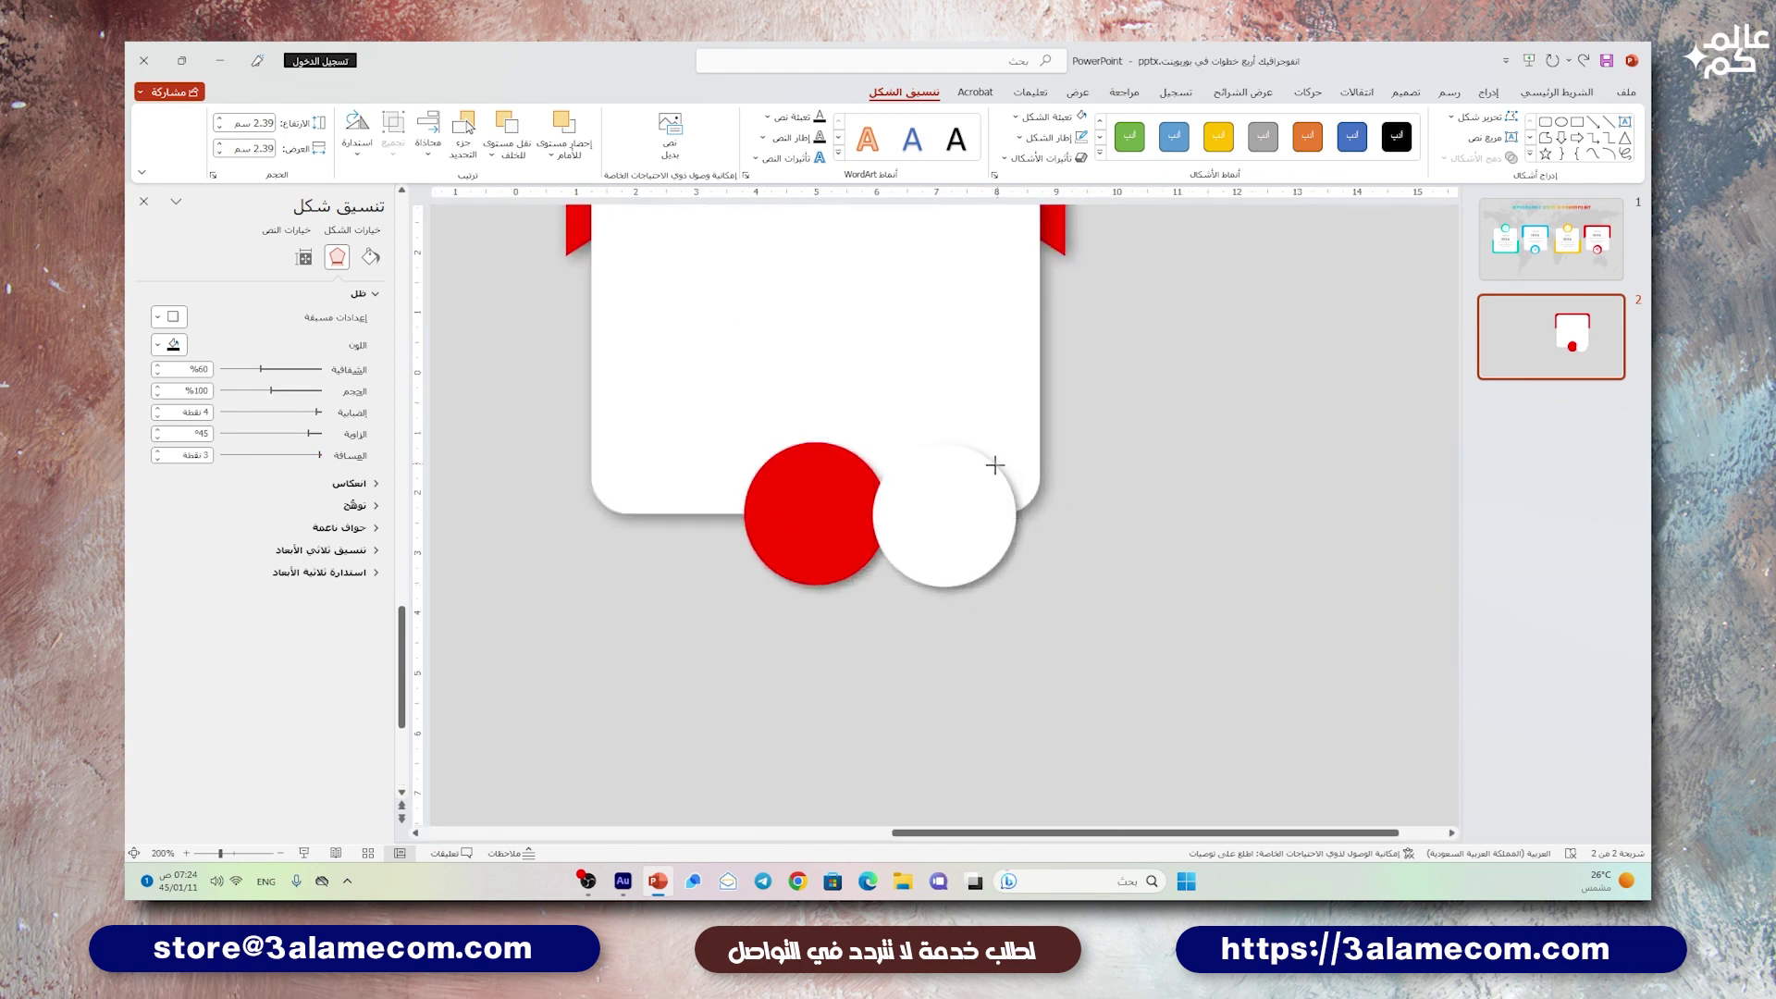
pyautogui.moveTo(994, 467); pyautogui.dragTo(828, 494)
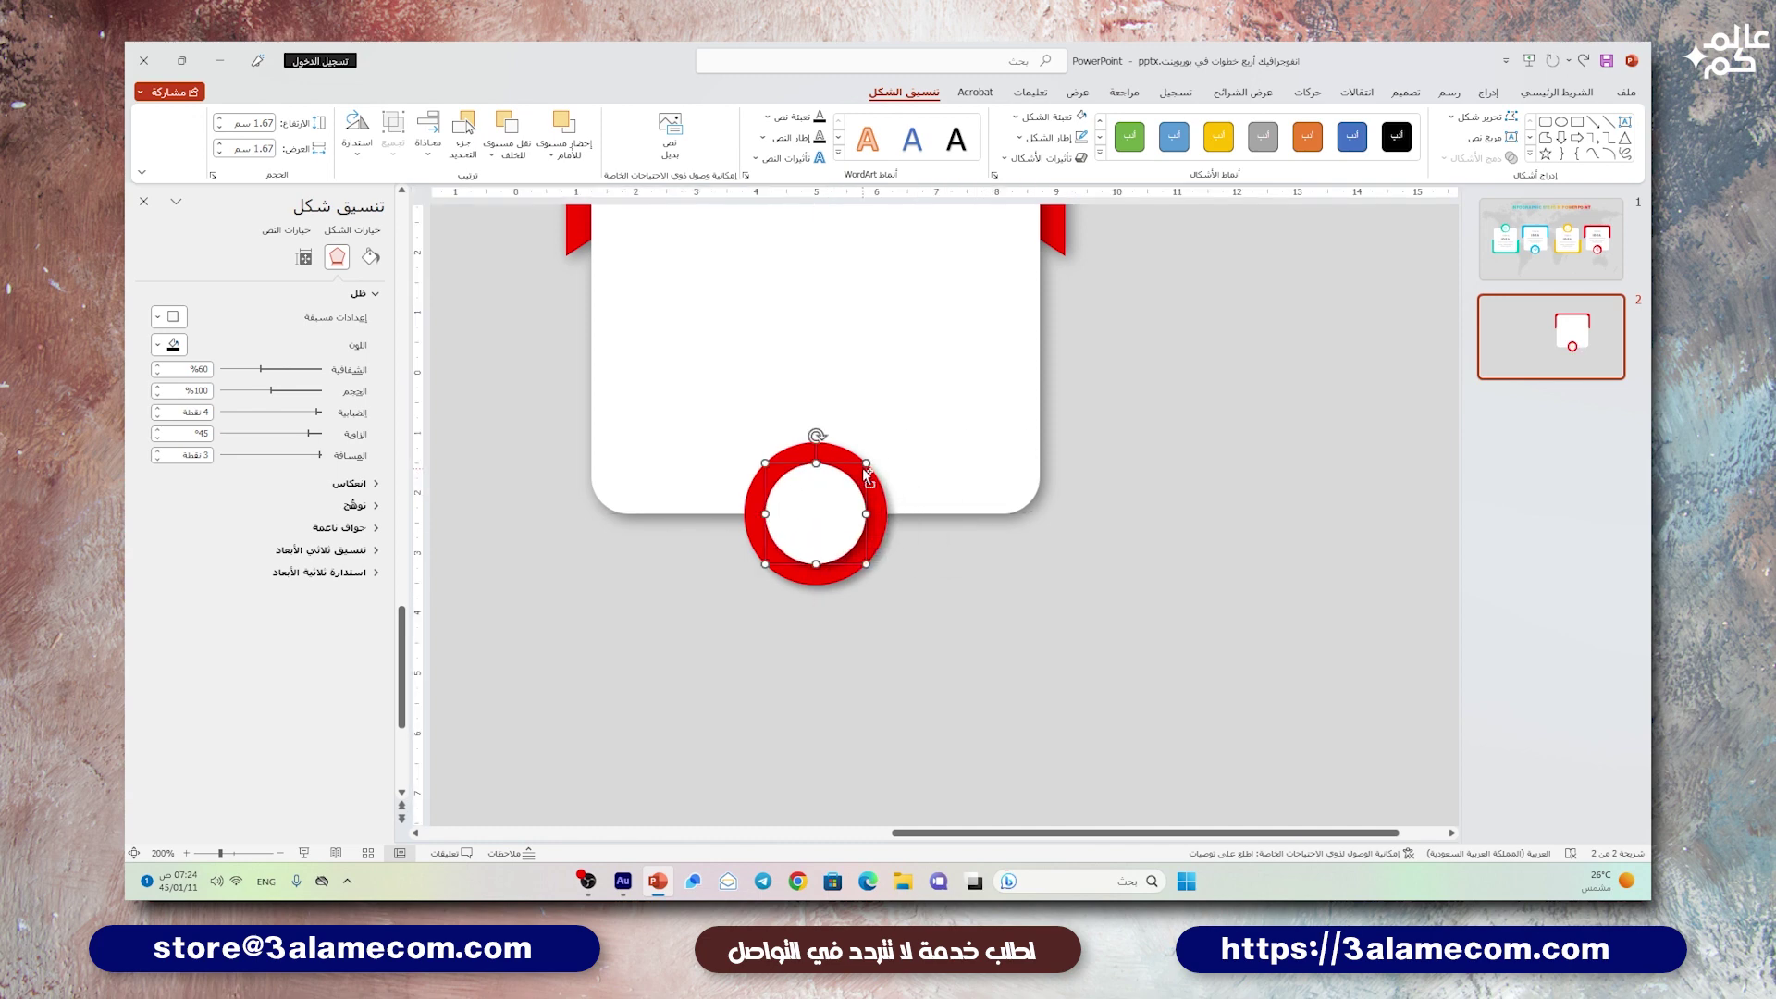
pyautogui.press('Escape')
pyautogui.moveTo(872, 457); pyautogui.dragTo(758, 571)
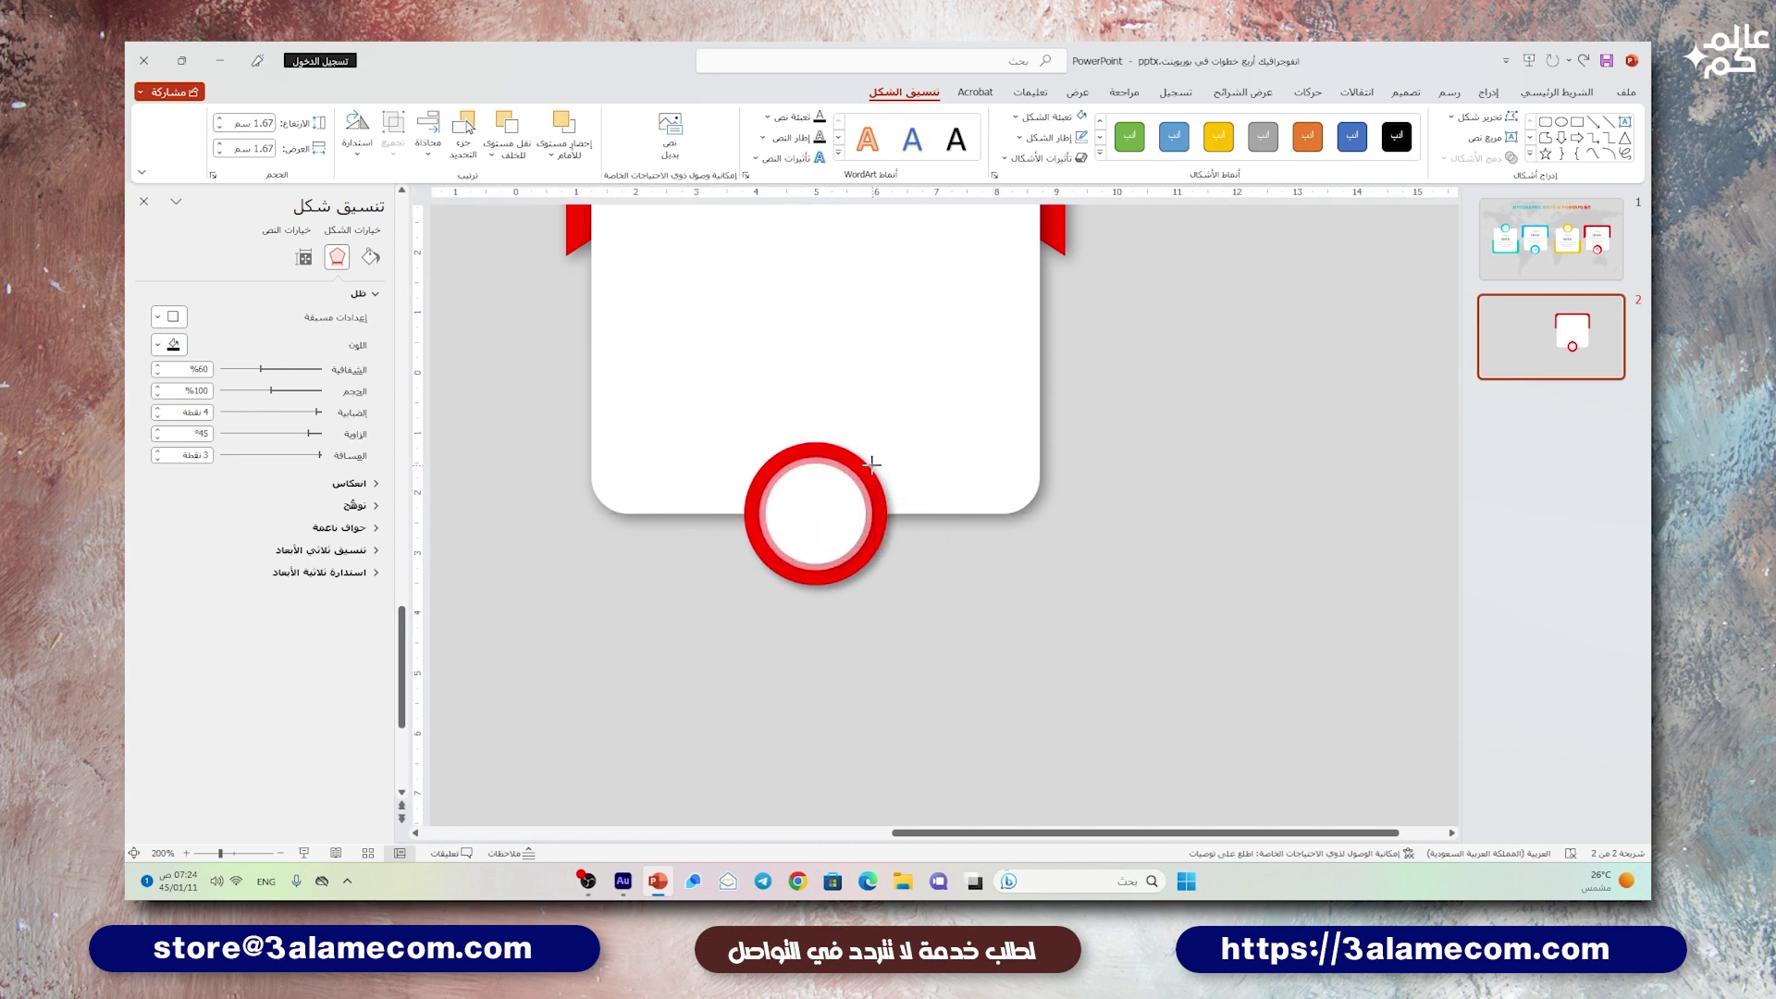
# - Marquee-select the card, red band and ring together
pyautogui.keyDown('ctrl'); pyautogui.scroll(-5, 811, 491); pyautogui.keyUp('ctrl')
pyautogui.keyDown('ctrl'); pyautogui.scroll(-5, 824, 499); pyautogui.keyUp('ctrl')
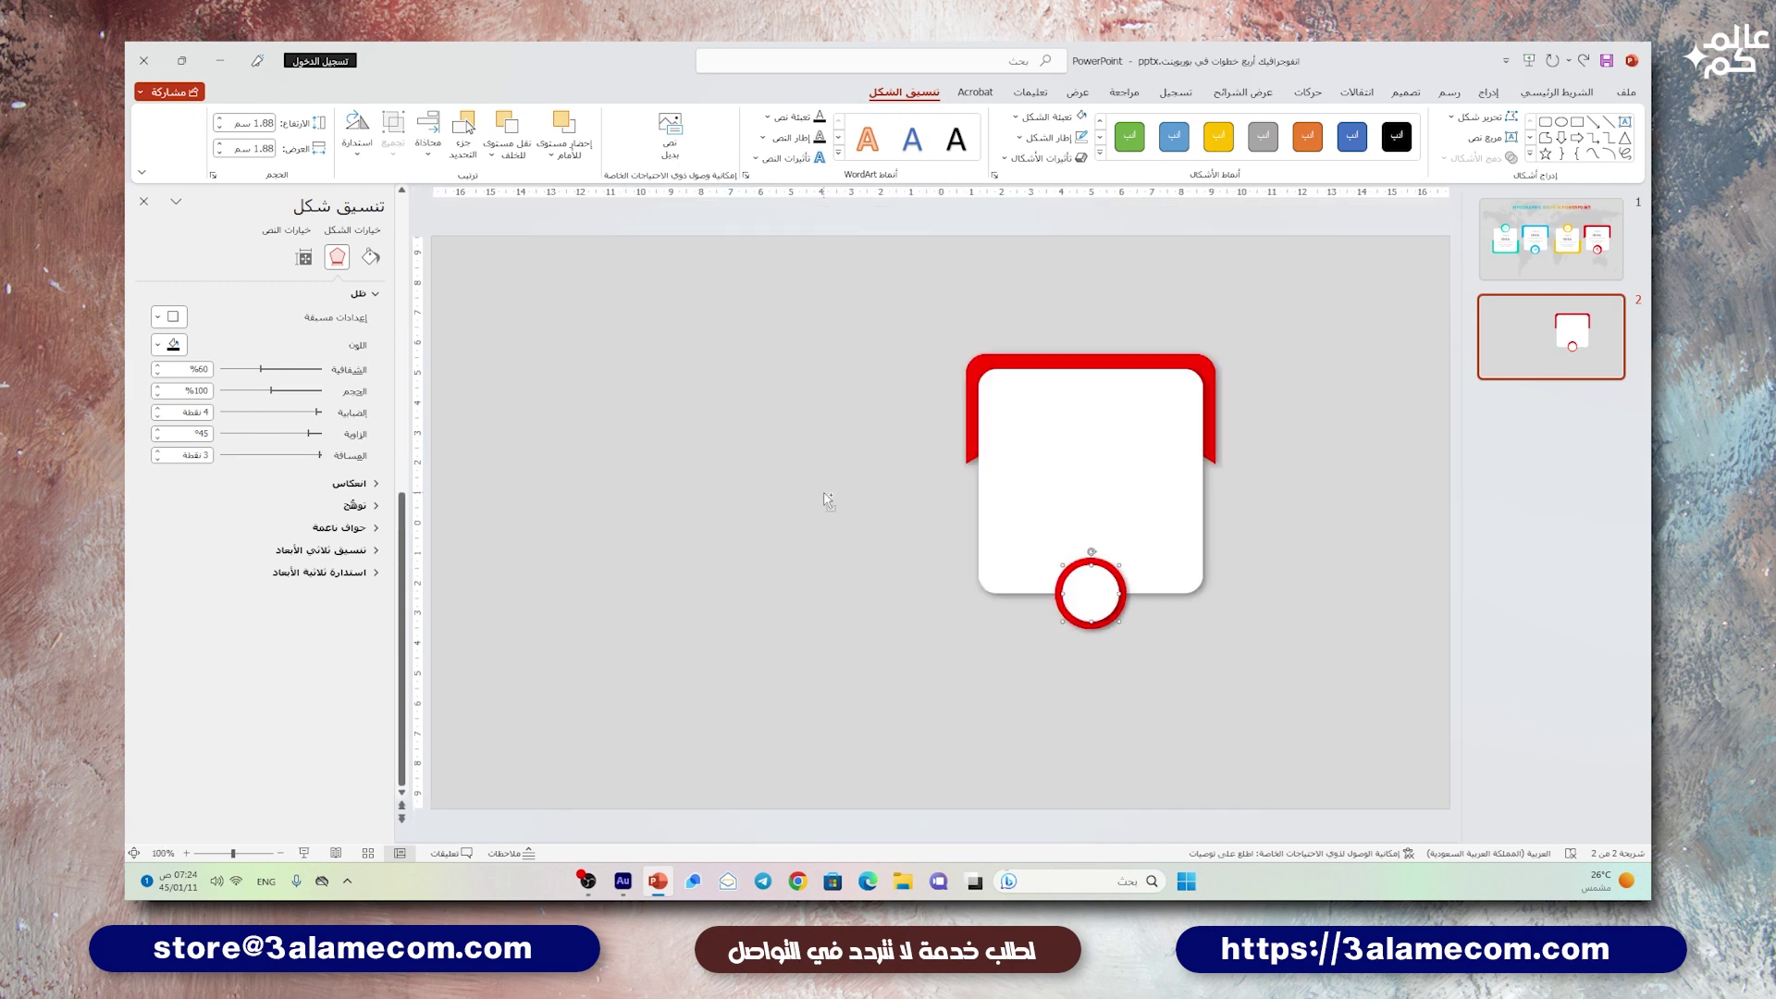
pyautogui.click(929, 469)
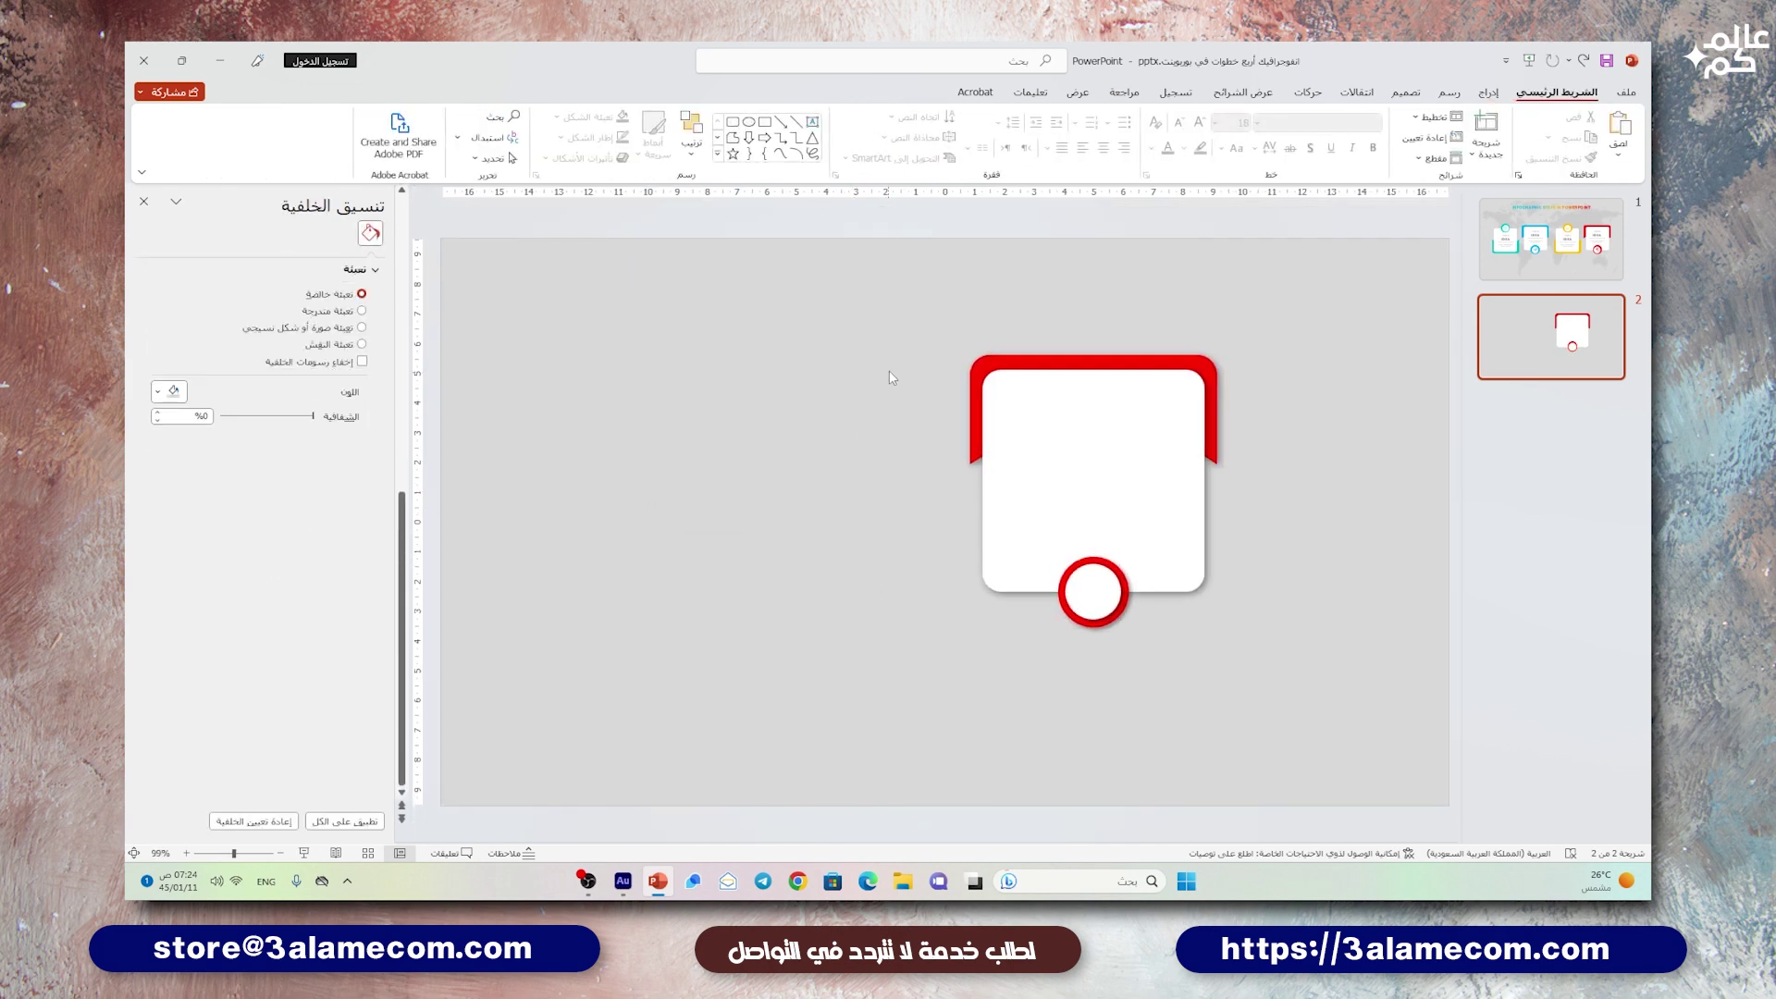
pyautogui.moveTo(888, 291); pyautogui.dragTo(1276, 702)
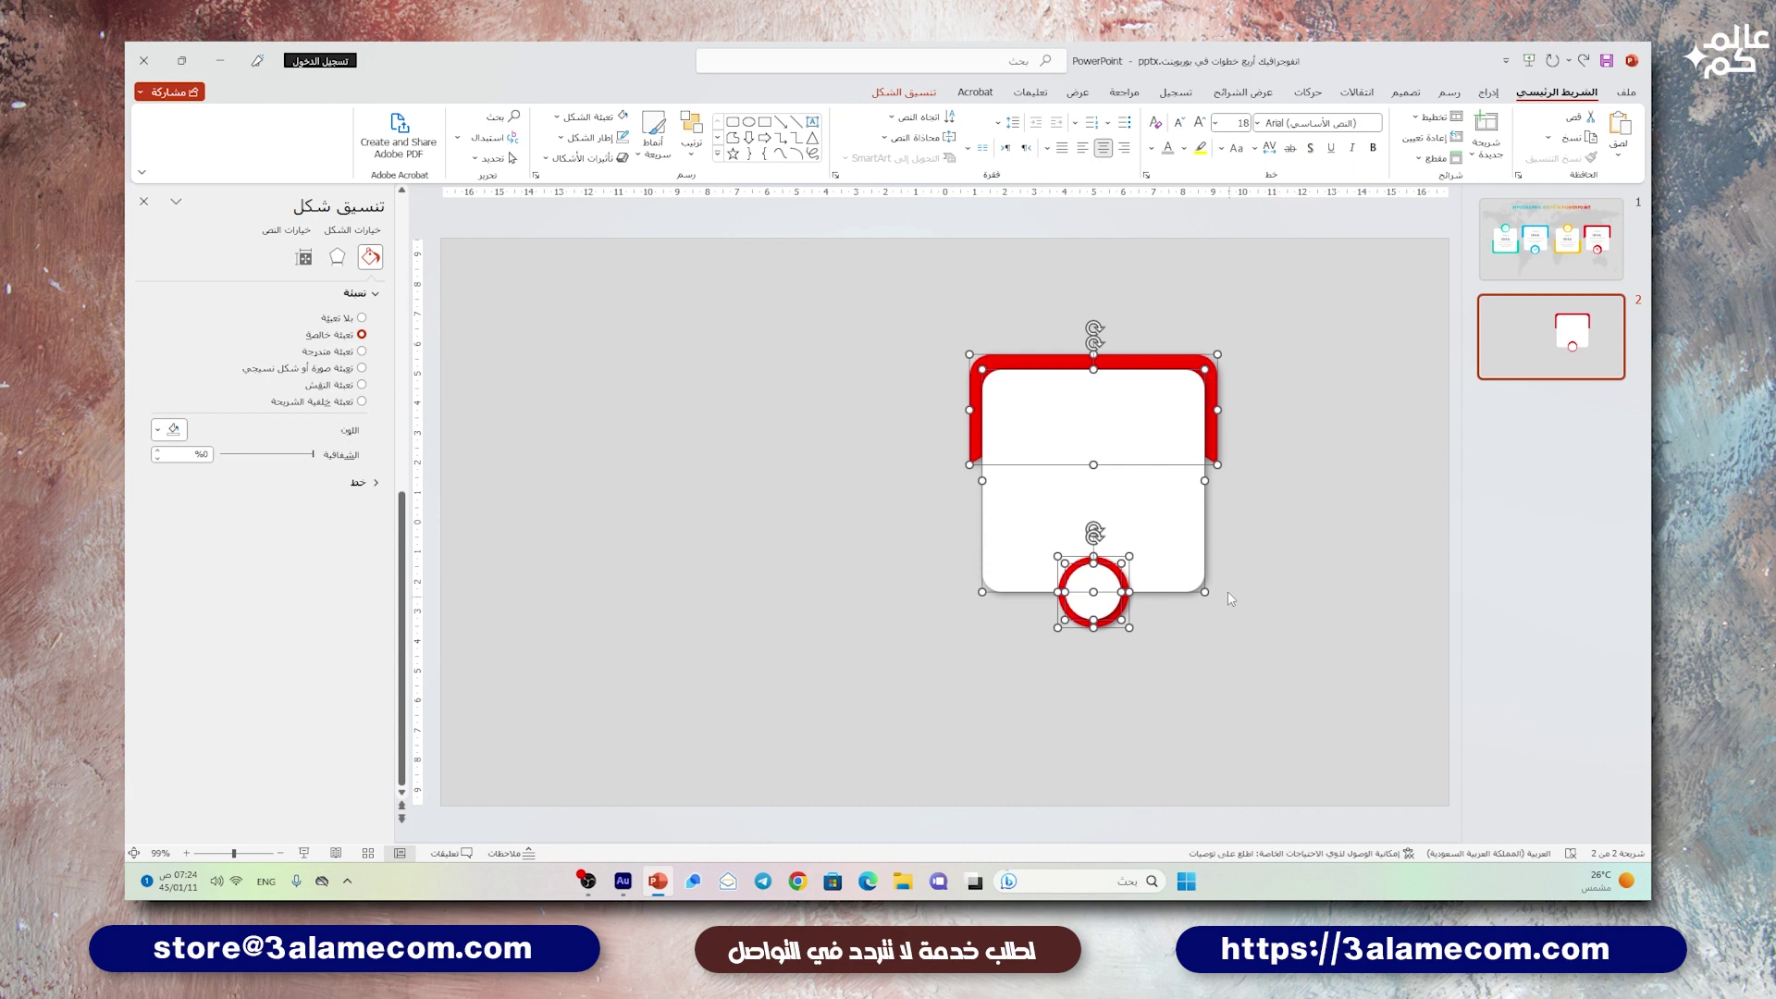
# - Group the card, red cap and ring, then place a copy of the group beside it
pyautogui.rightClick(1181, 464)
pyautogui.moveTo(1096, 598)
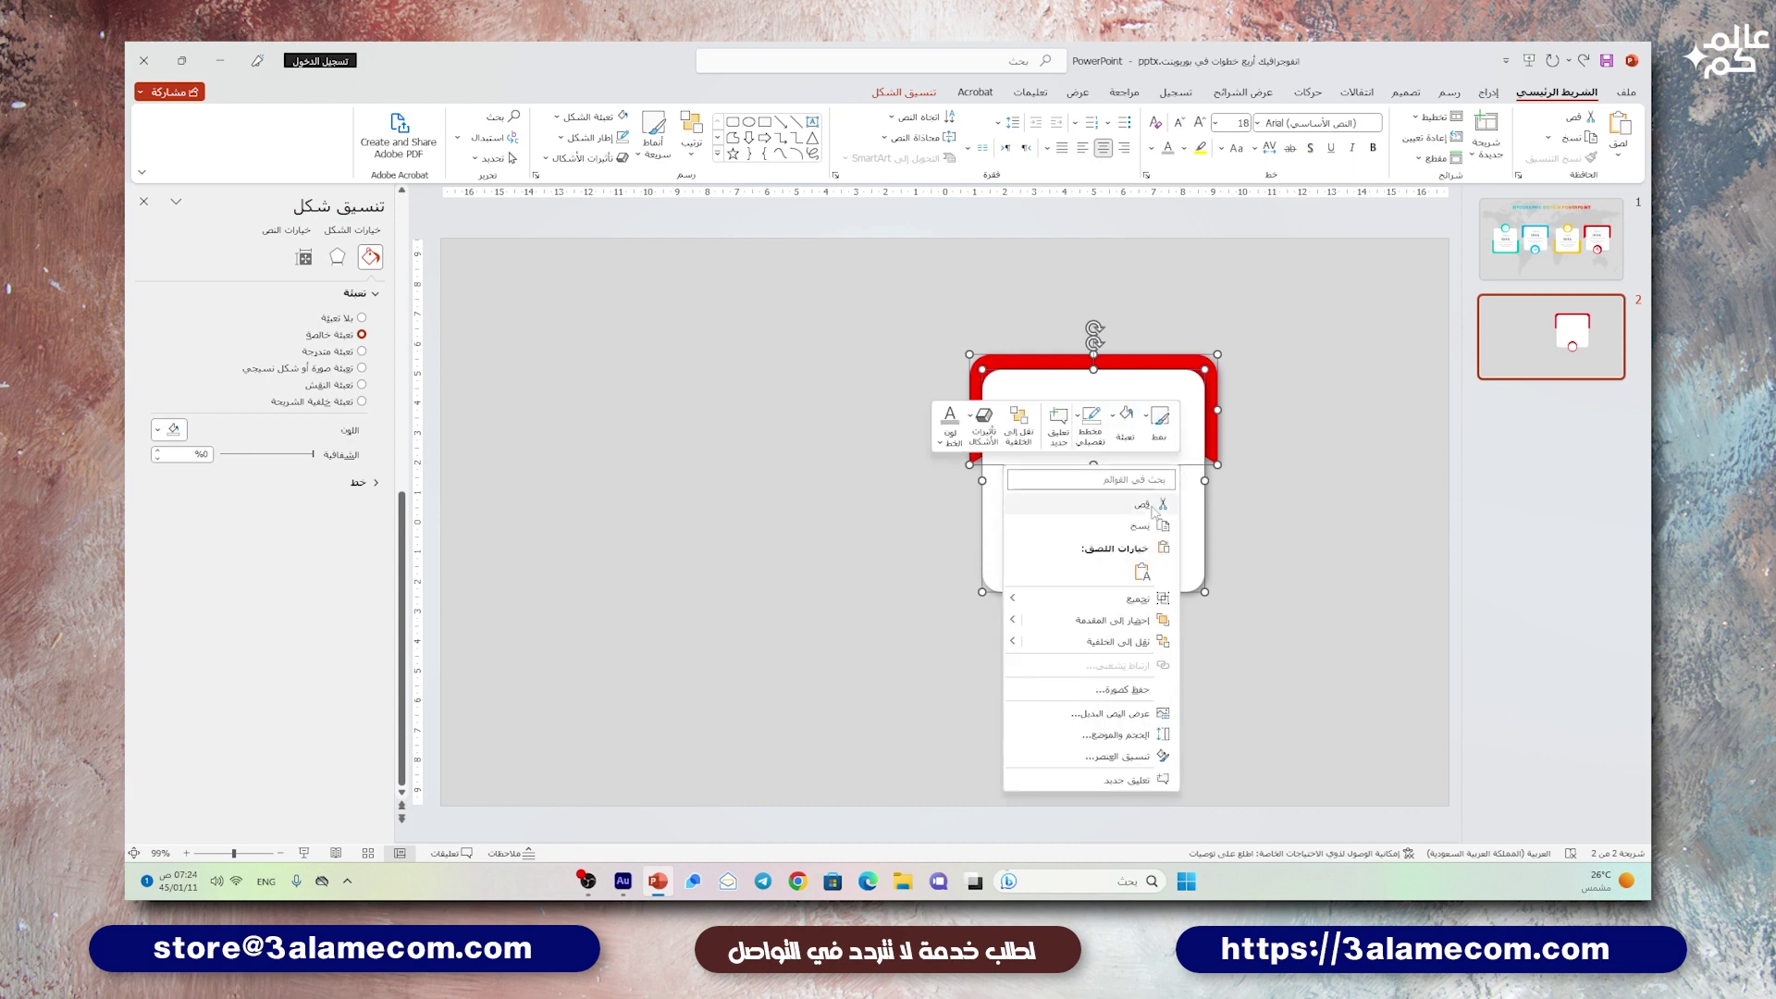
pyautogui.click(962, 600)
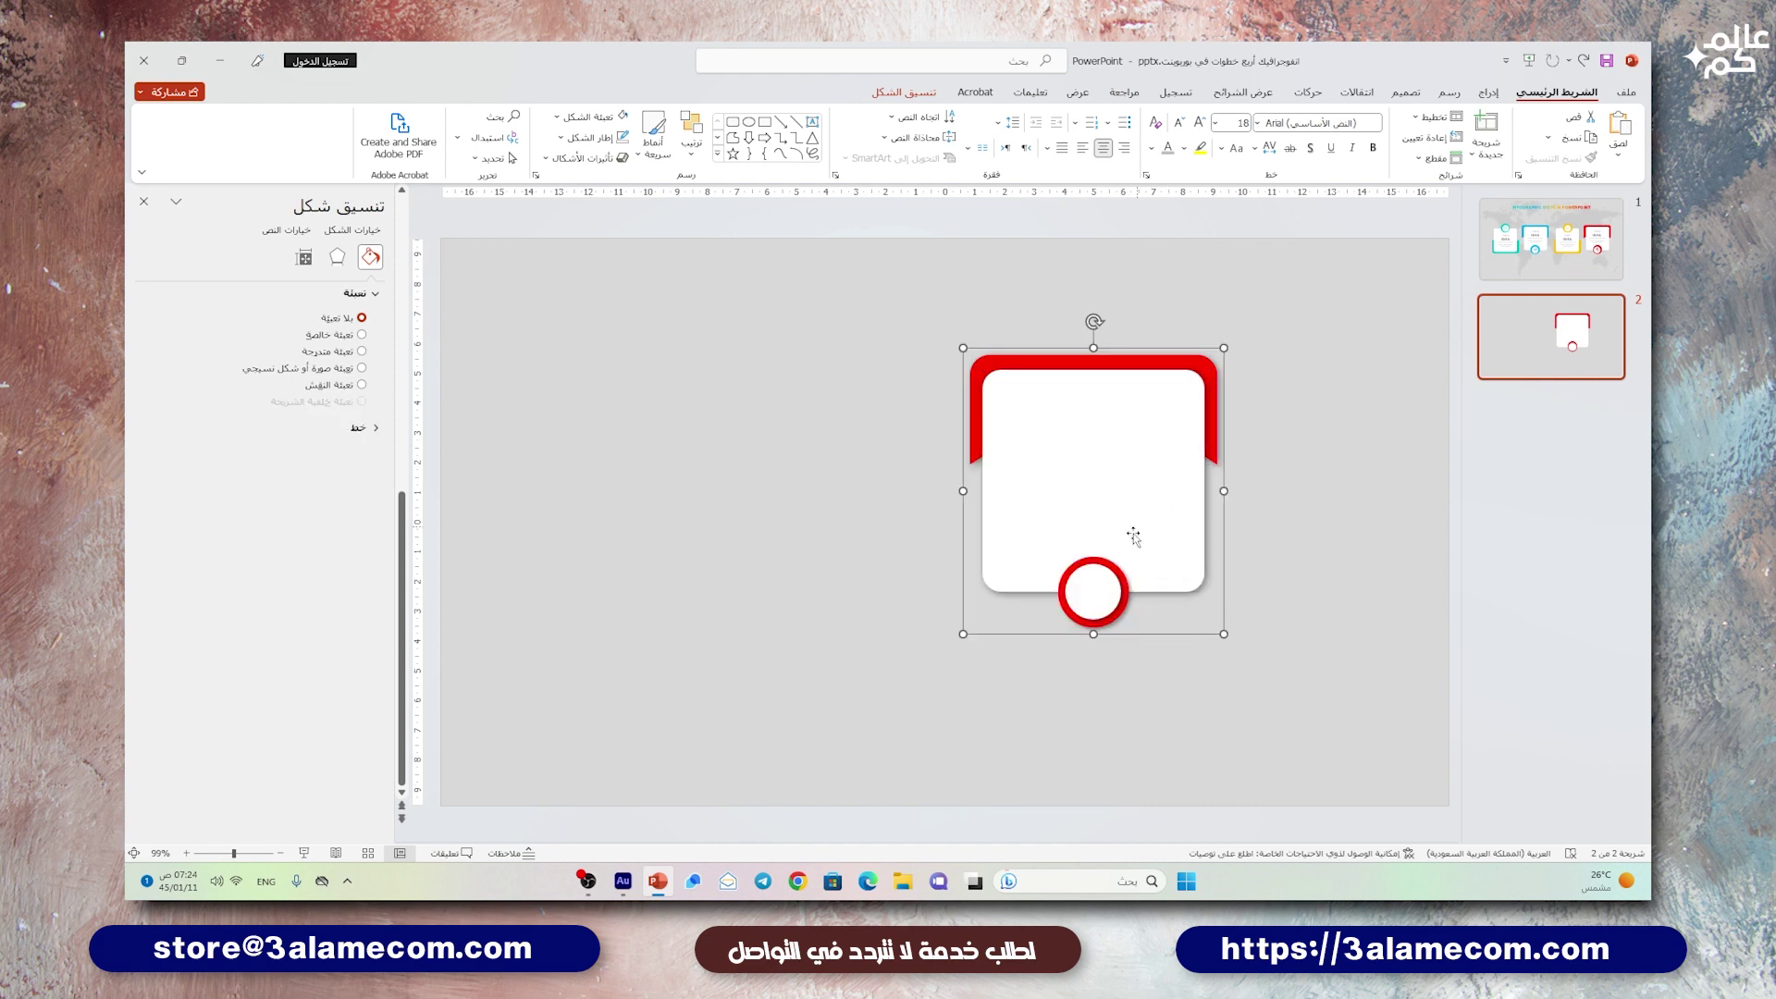
pyautogui.scroll(-3, 1101, 611)
pyautogui.moveTo(1107, 400)
pyautogui.mouseDown()
pyautogui.moveTo(1250, 427)
pyautogui.moveTo(1260, 413)
pyautogui.moveTo(1263, 449)
pyautogui.moveTo(1059, 449)
pyautogui.mouseUp()
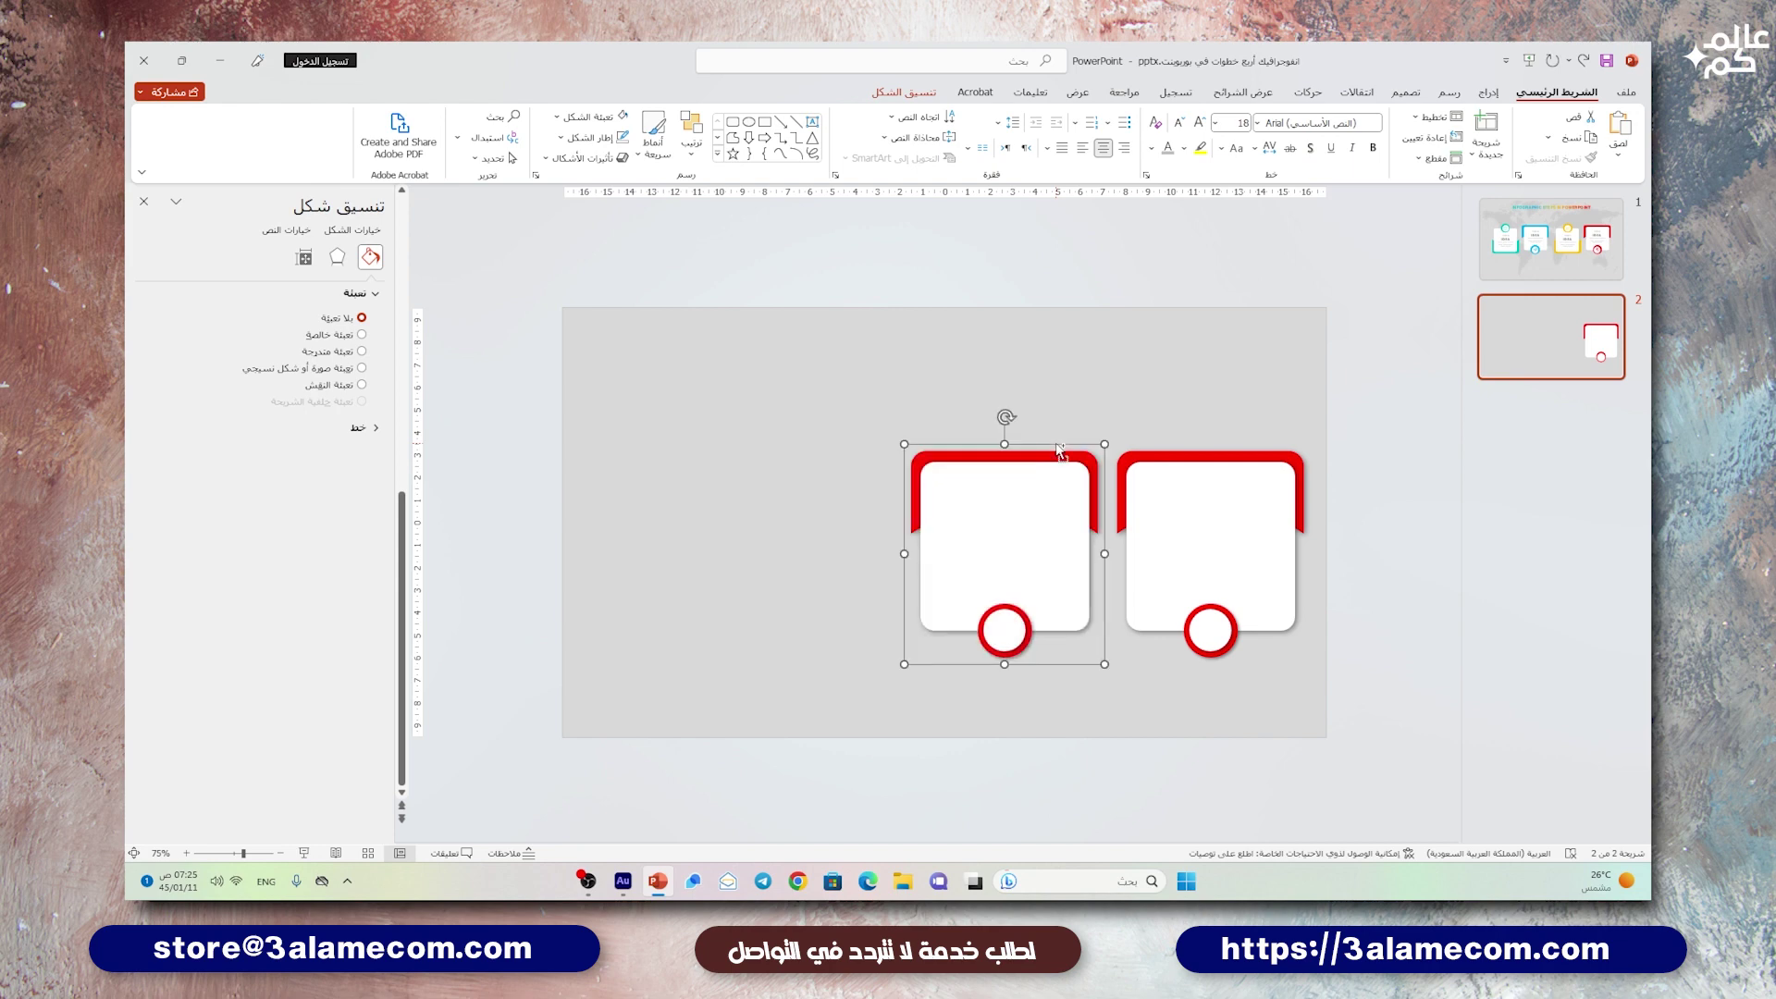
# - Flip the left card vertically and copy cards to make four alternating cards in a row
pyautogui.click(902, 96)
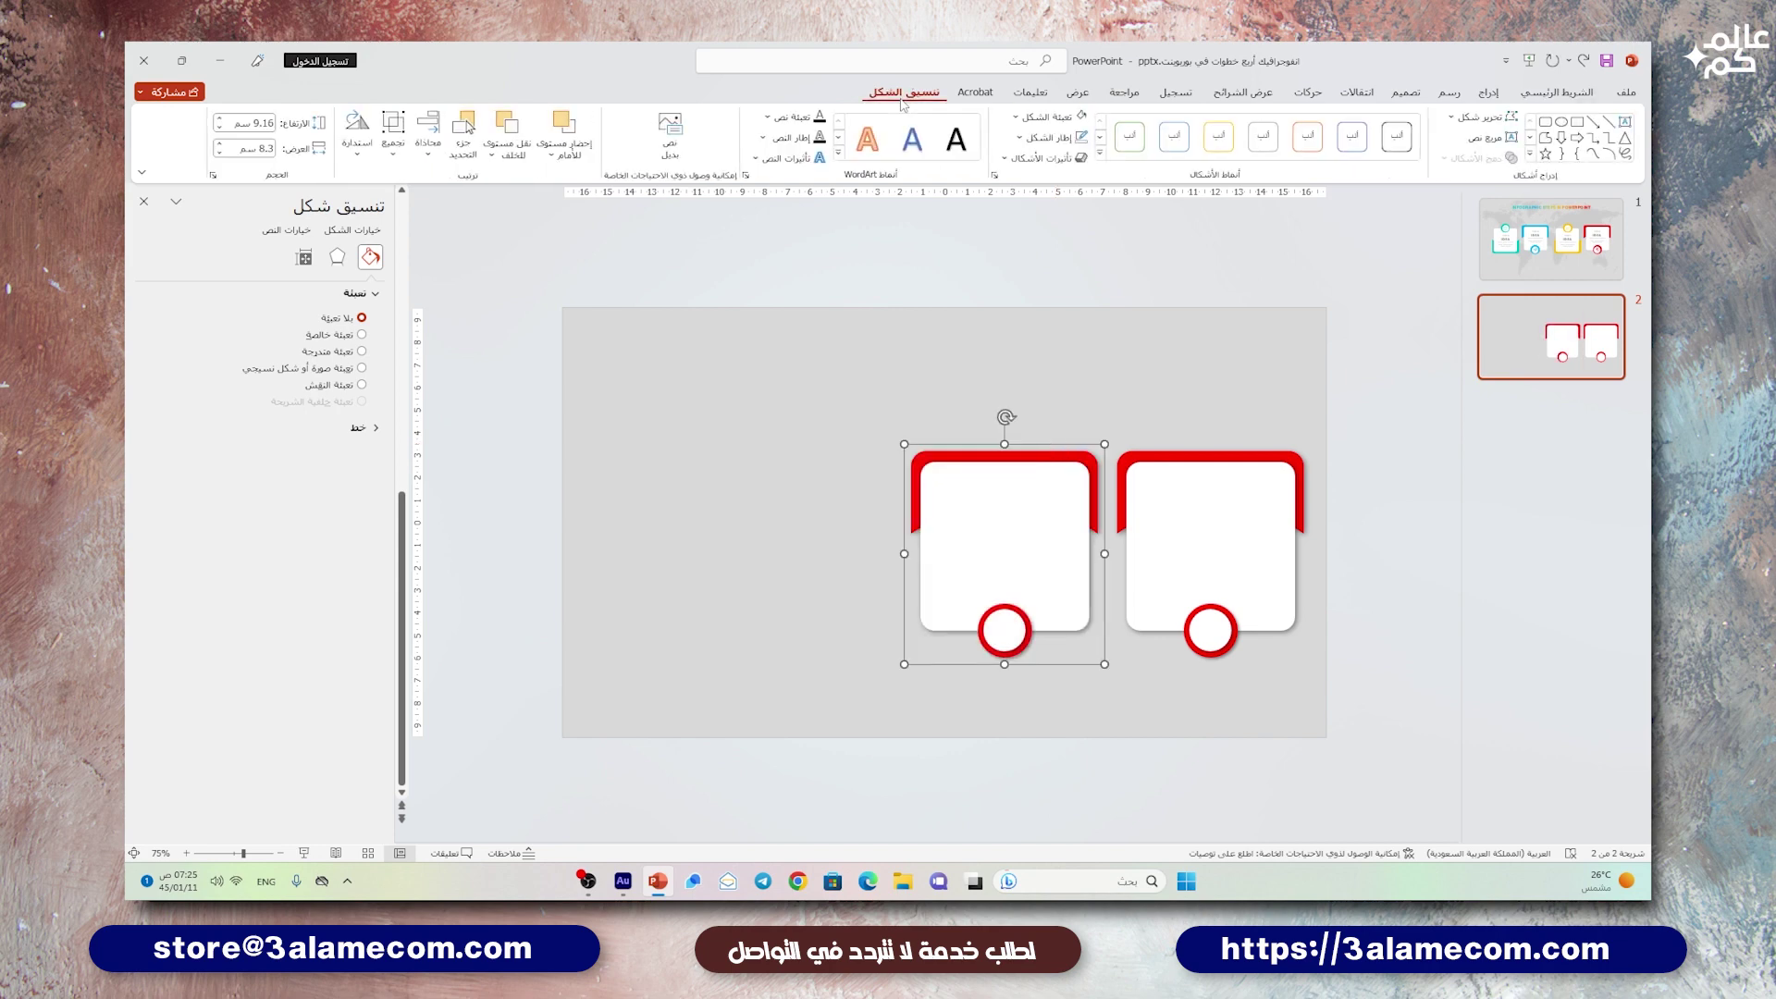
pyautogui.click(357, 138)
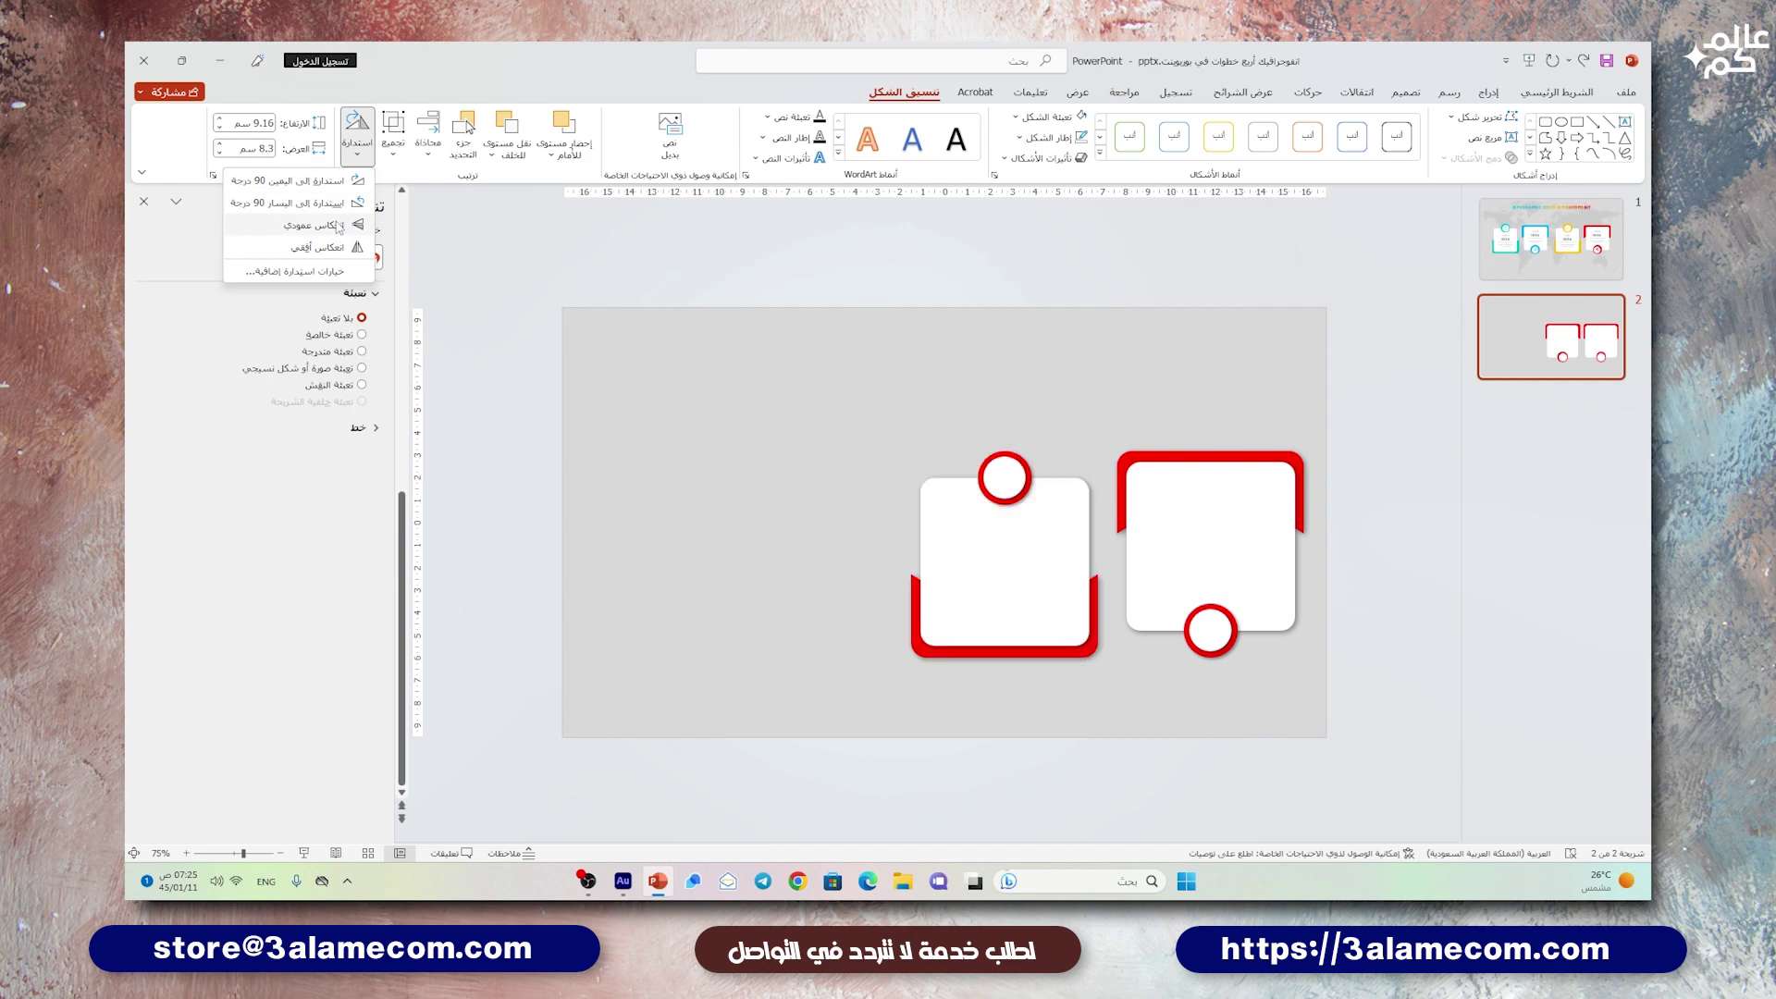
pyautogui.click(339, 225)
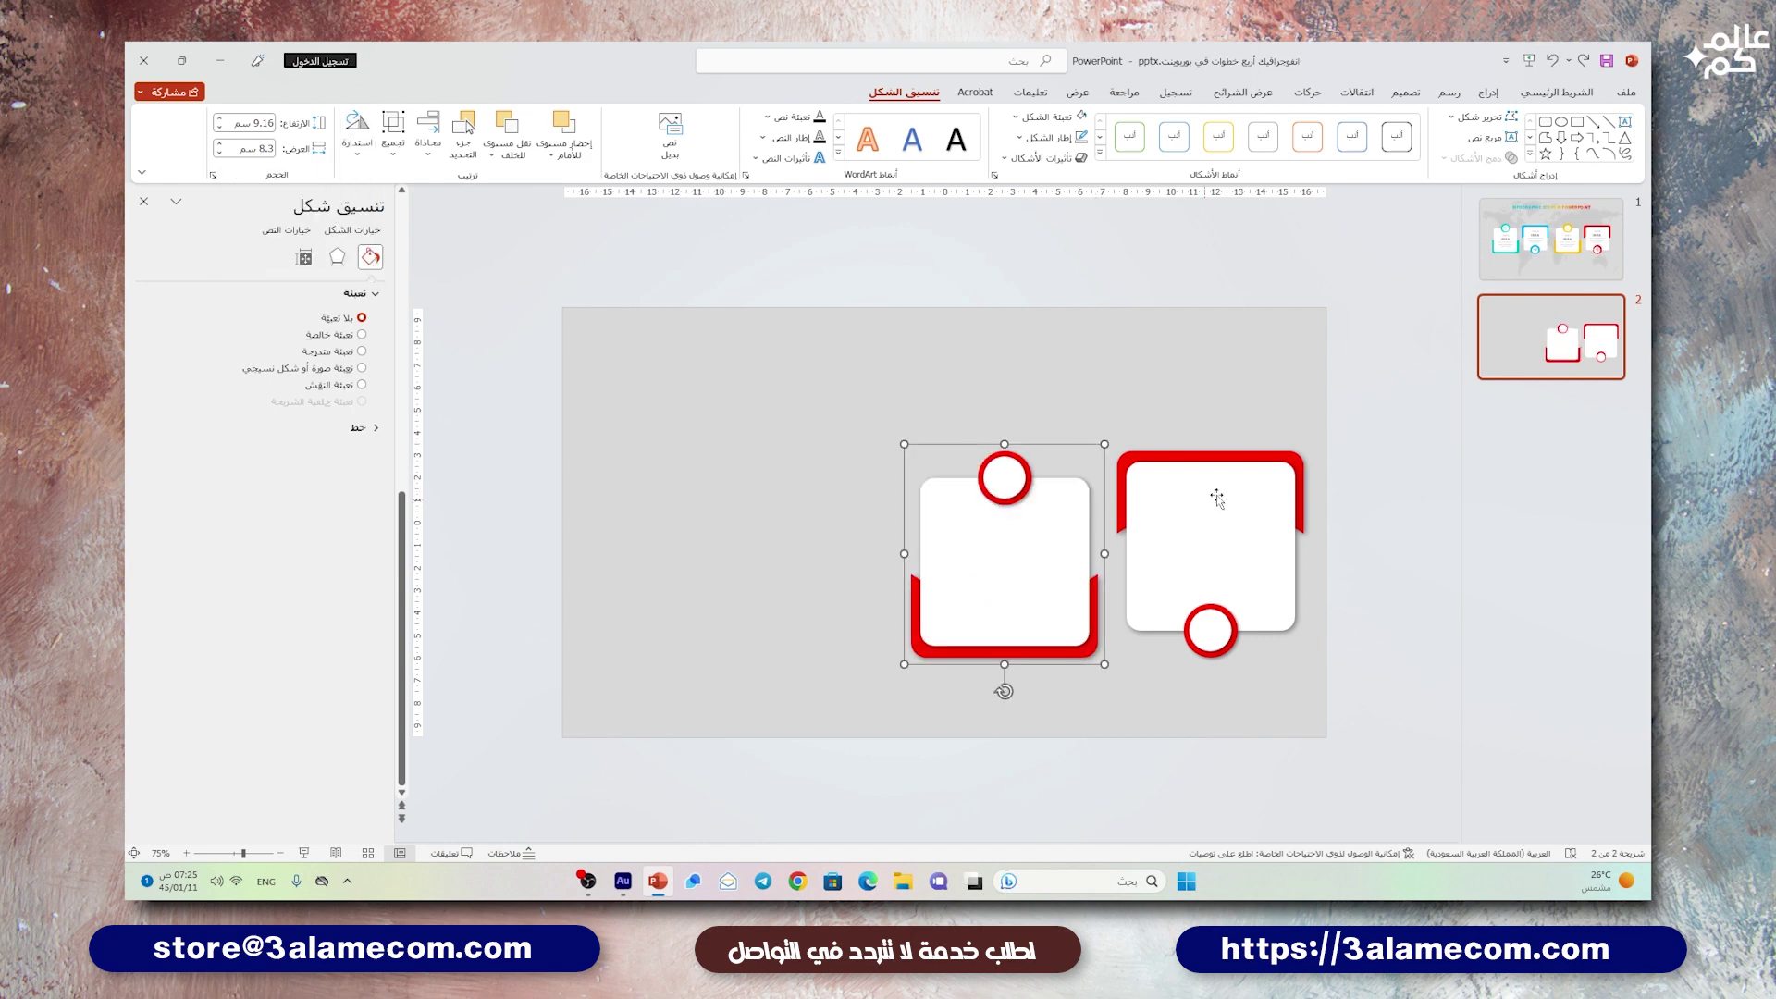
pyautogui.click(1215, 465)
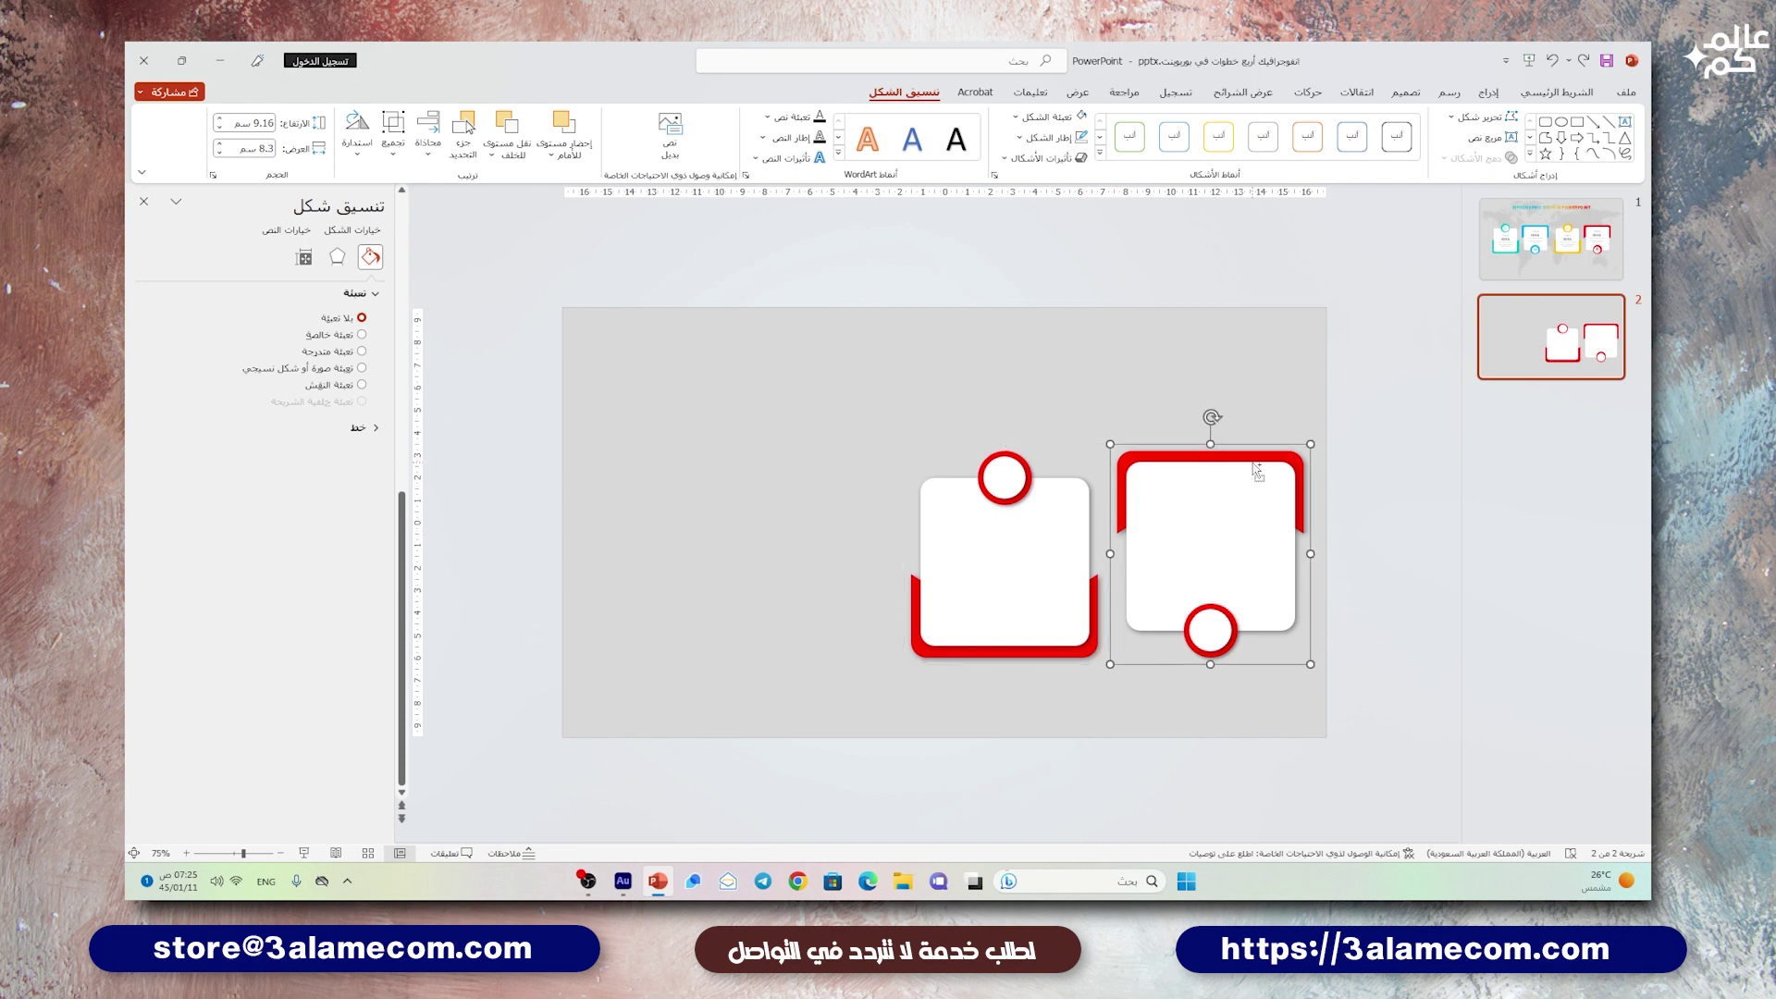
pyautogui.moveTo(1263, 454); pyautogui.dragTo(857, 457)
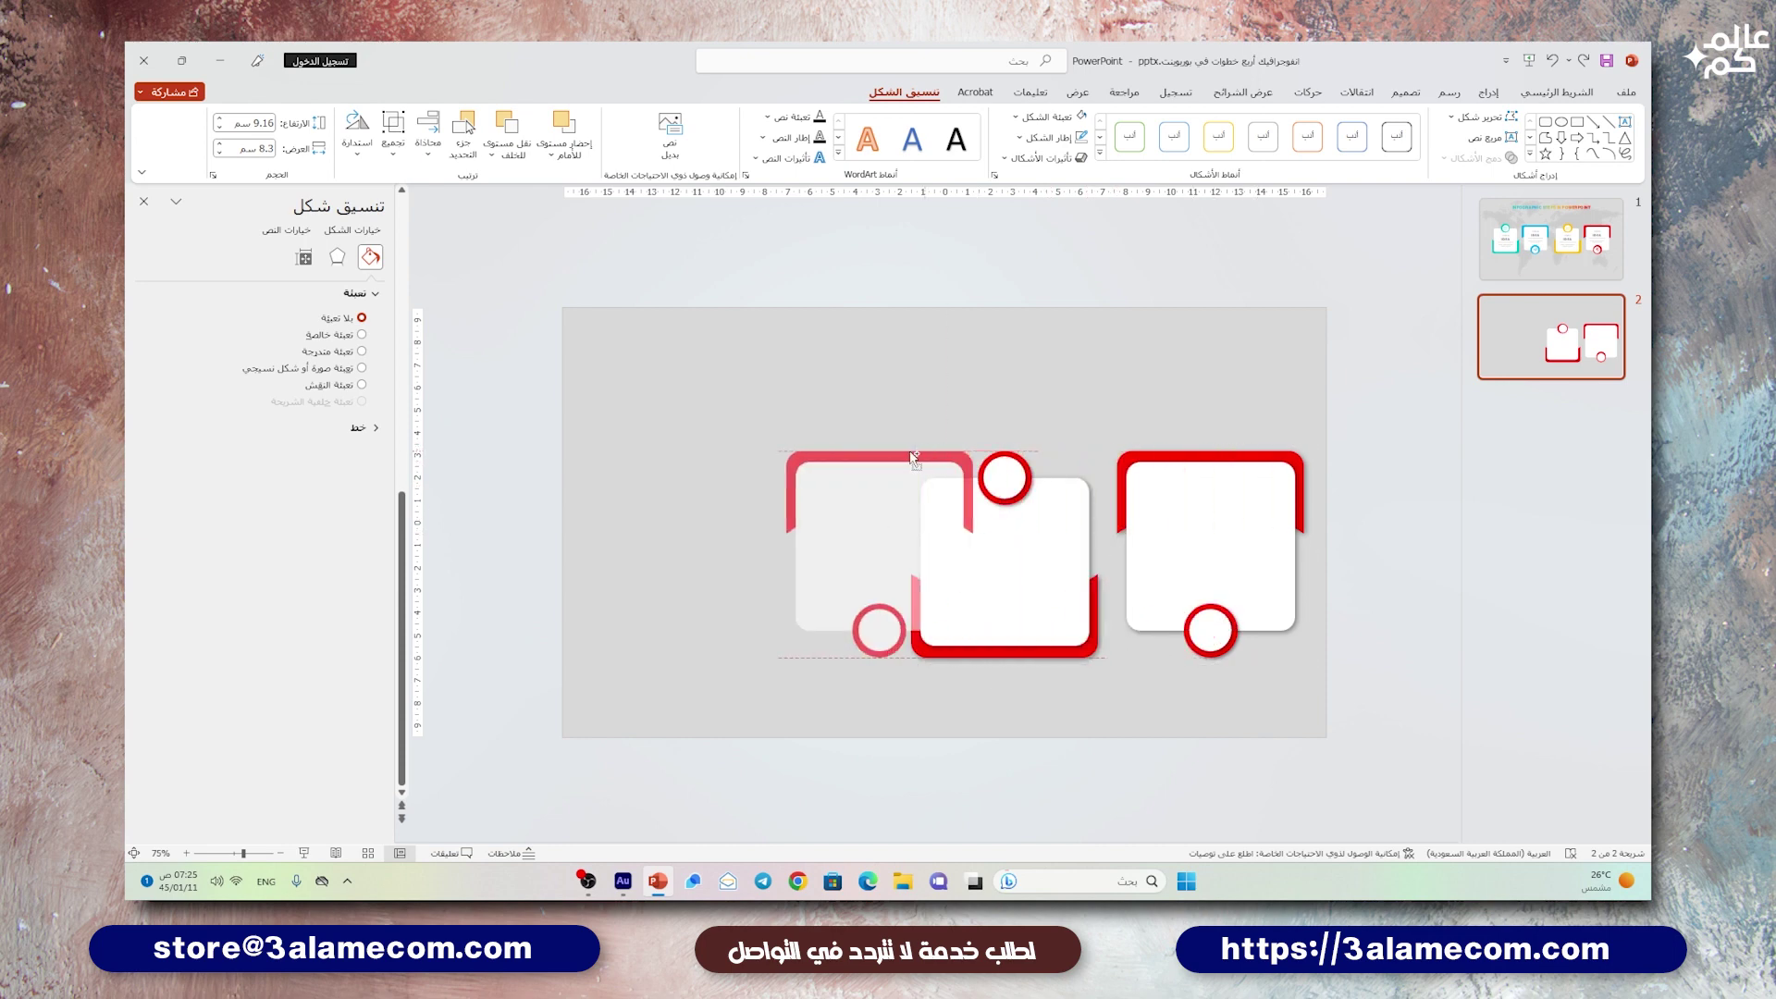
pyautogui.click(1041, 494)
pyautogui.moveTo(1060, 452); pyautogui.dragTo(585, 454)
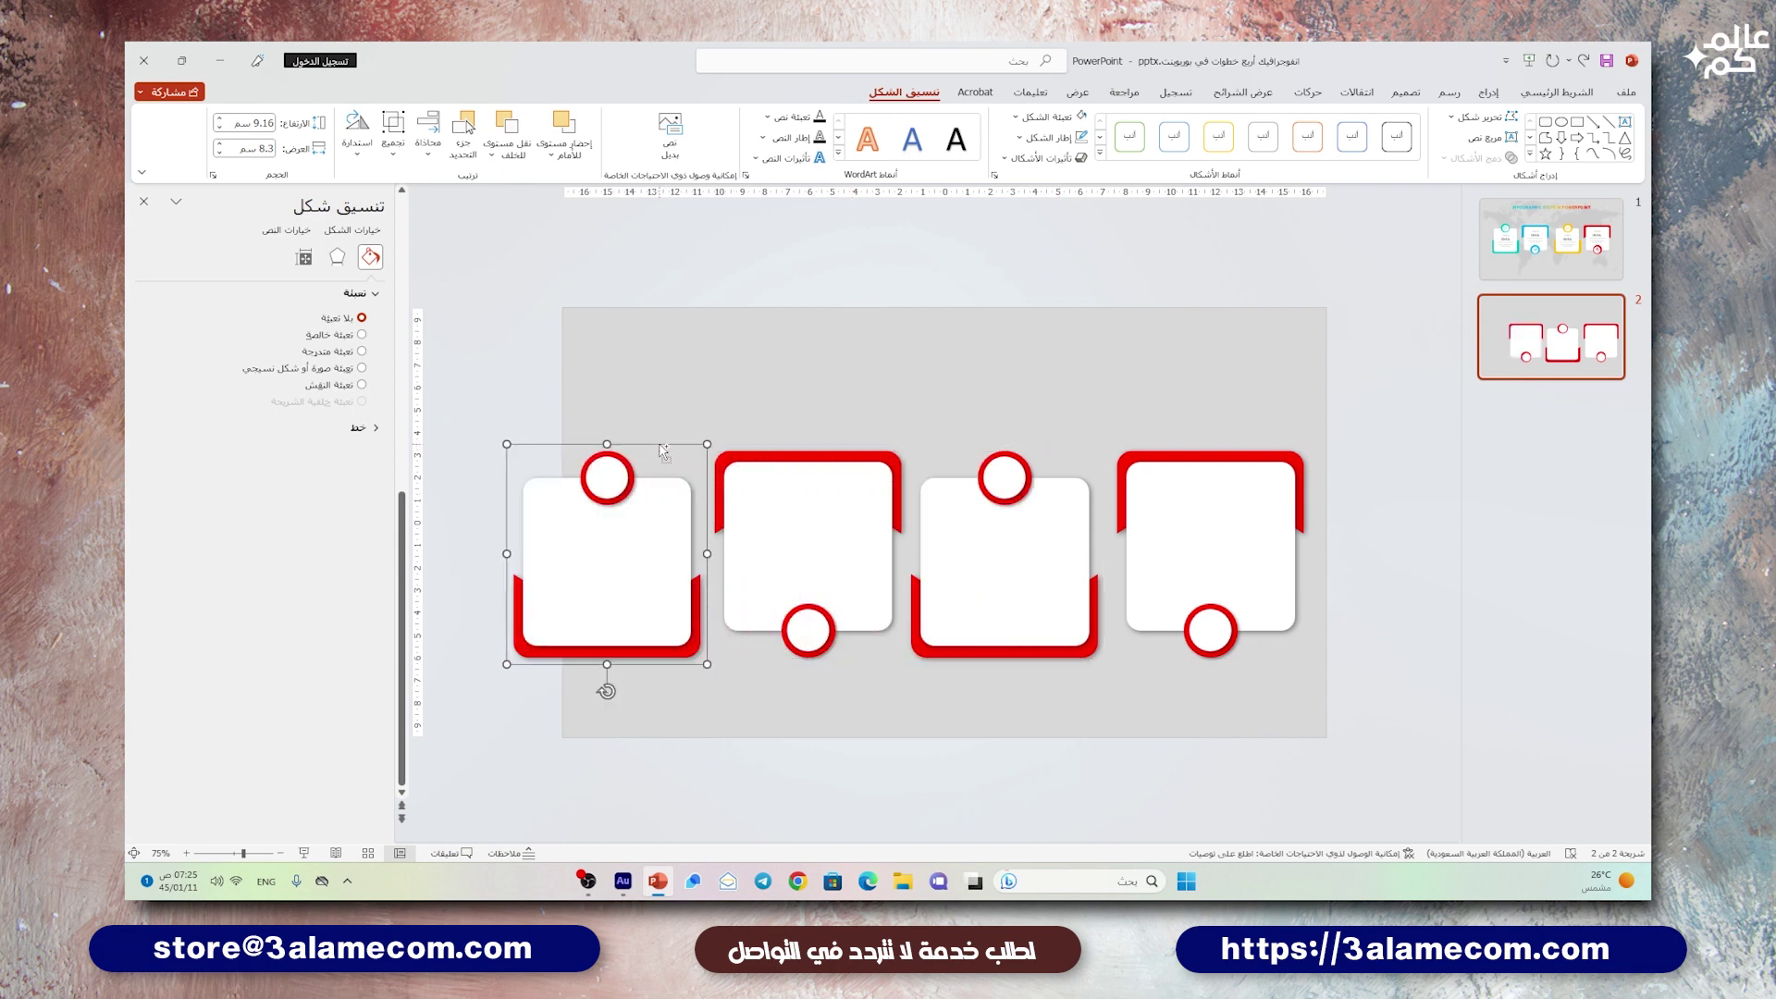
# - Select all four cards for alignment
pyautogui.keyDown('shift'); pyautogui.click(785, 513); pyautogui.keyUp('shift')
pyautogui.keyDown('shift'); pyautogui.click(1044, 522); pyautogui.keyUp('shift')
pyautogui.keyDown('shift'); pyautogui.click(1161, 526); pyautogui.keyUp('shift')
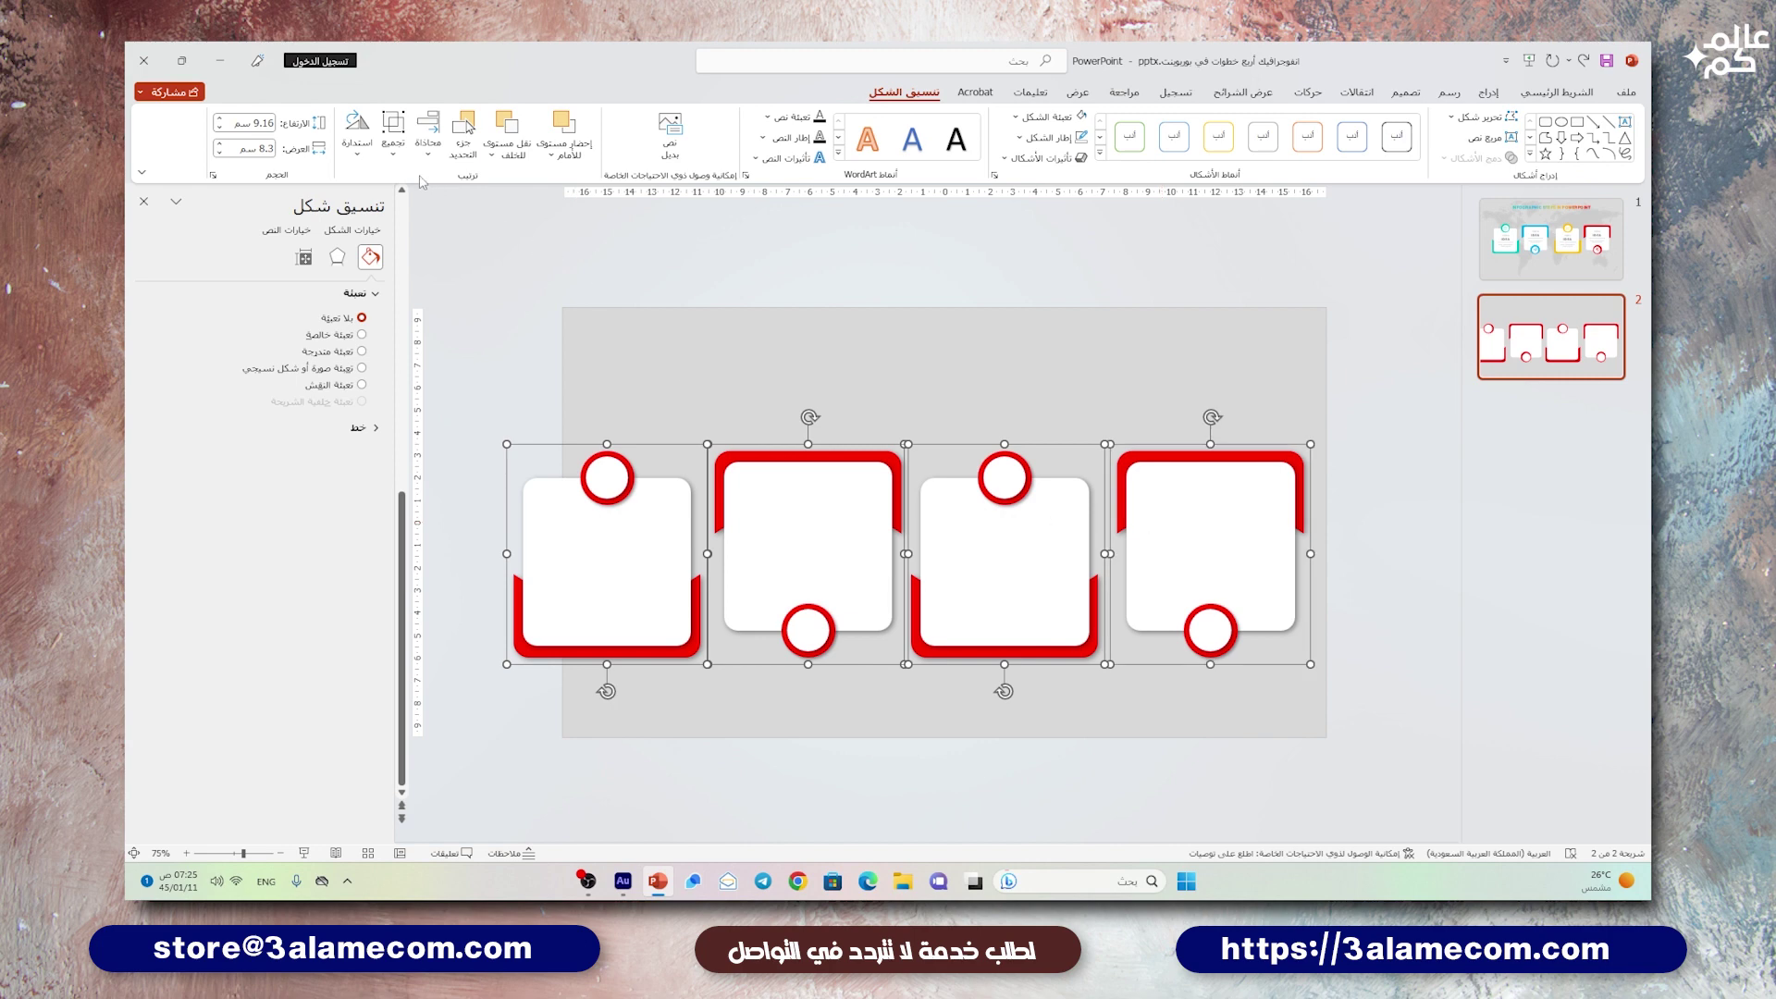
pyautogui.click(427, 134)
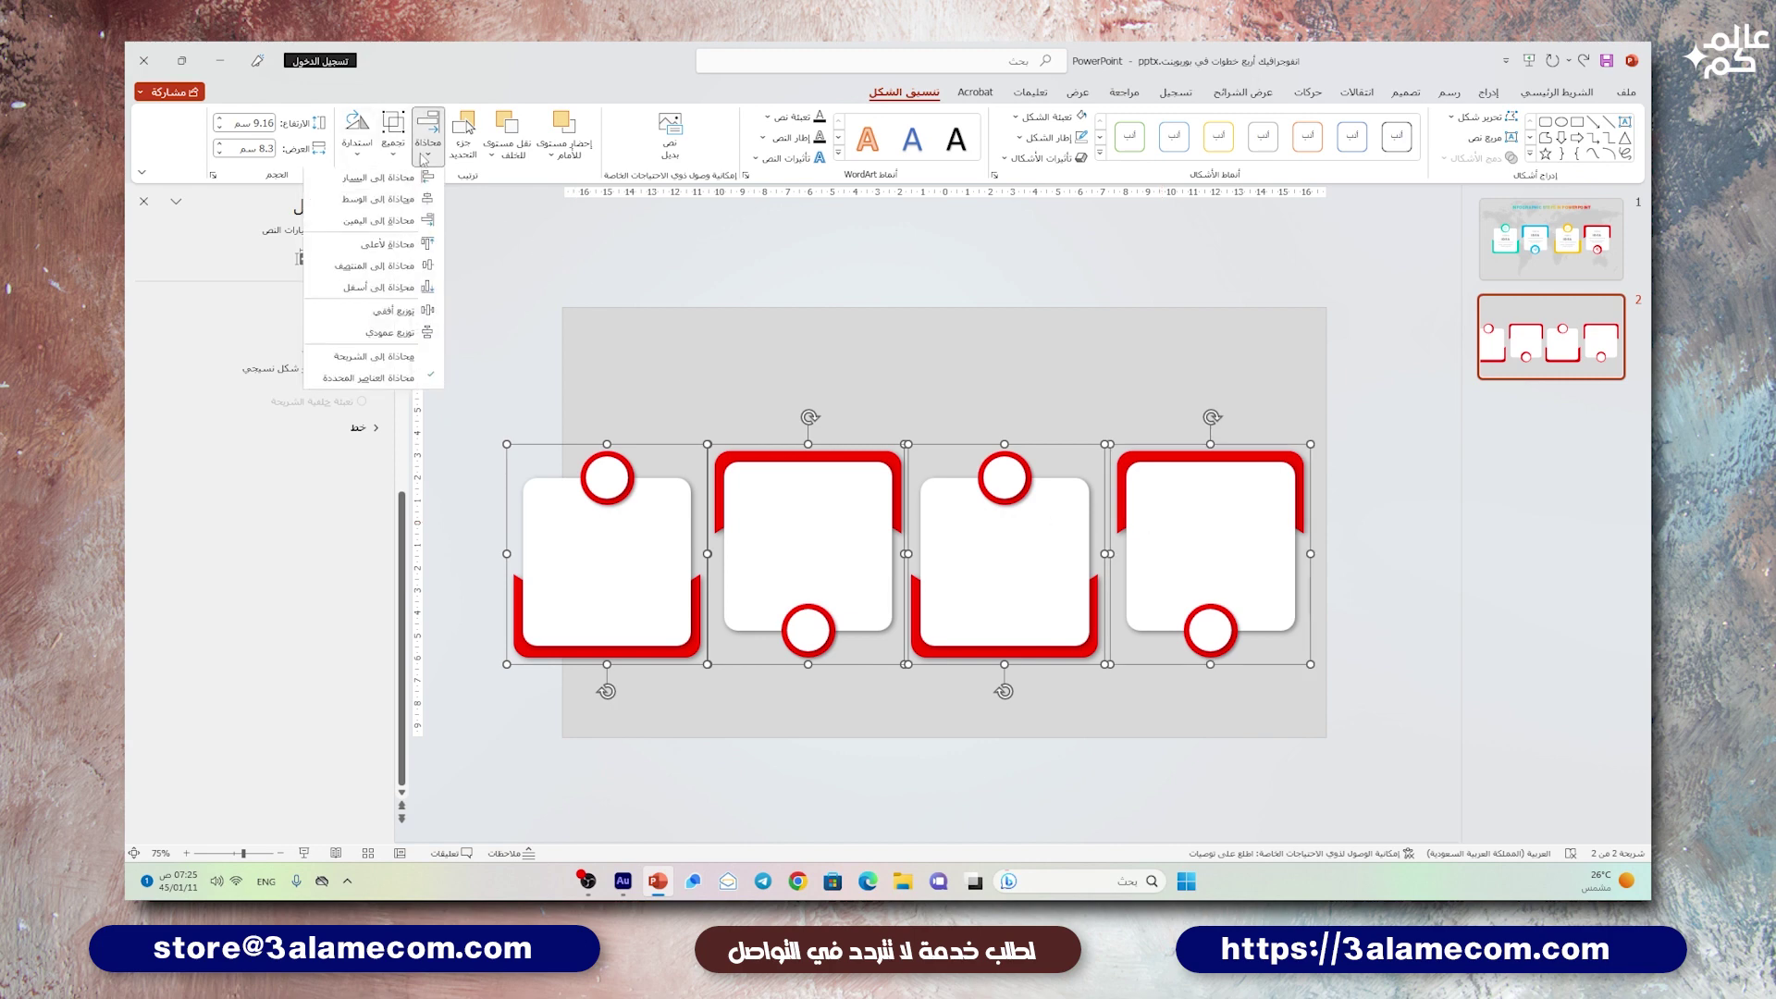
# - Distribute the four cards evenly, group them, resize the group to about 30.48 cm wide, and centre it
pyautogui.click(414, 316)
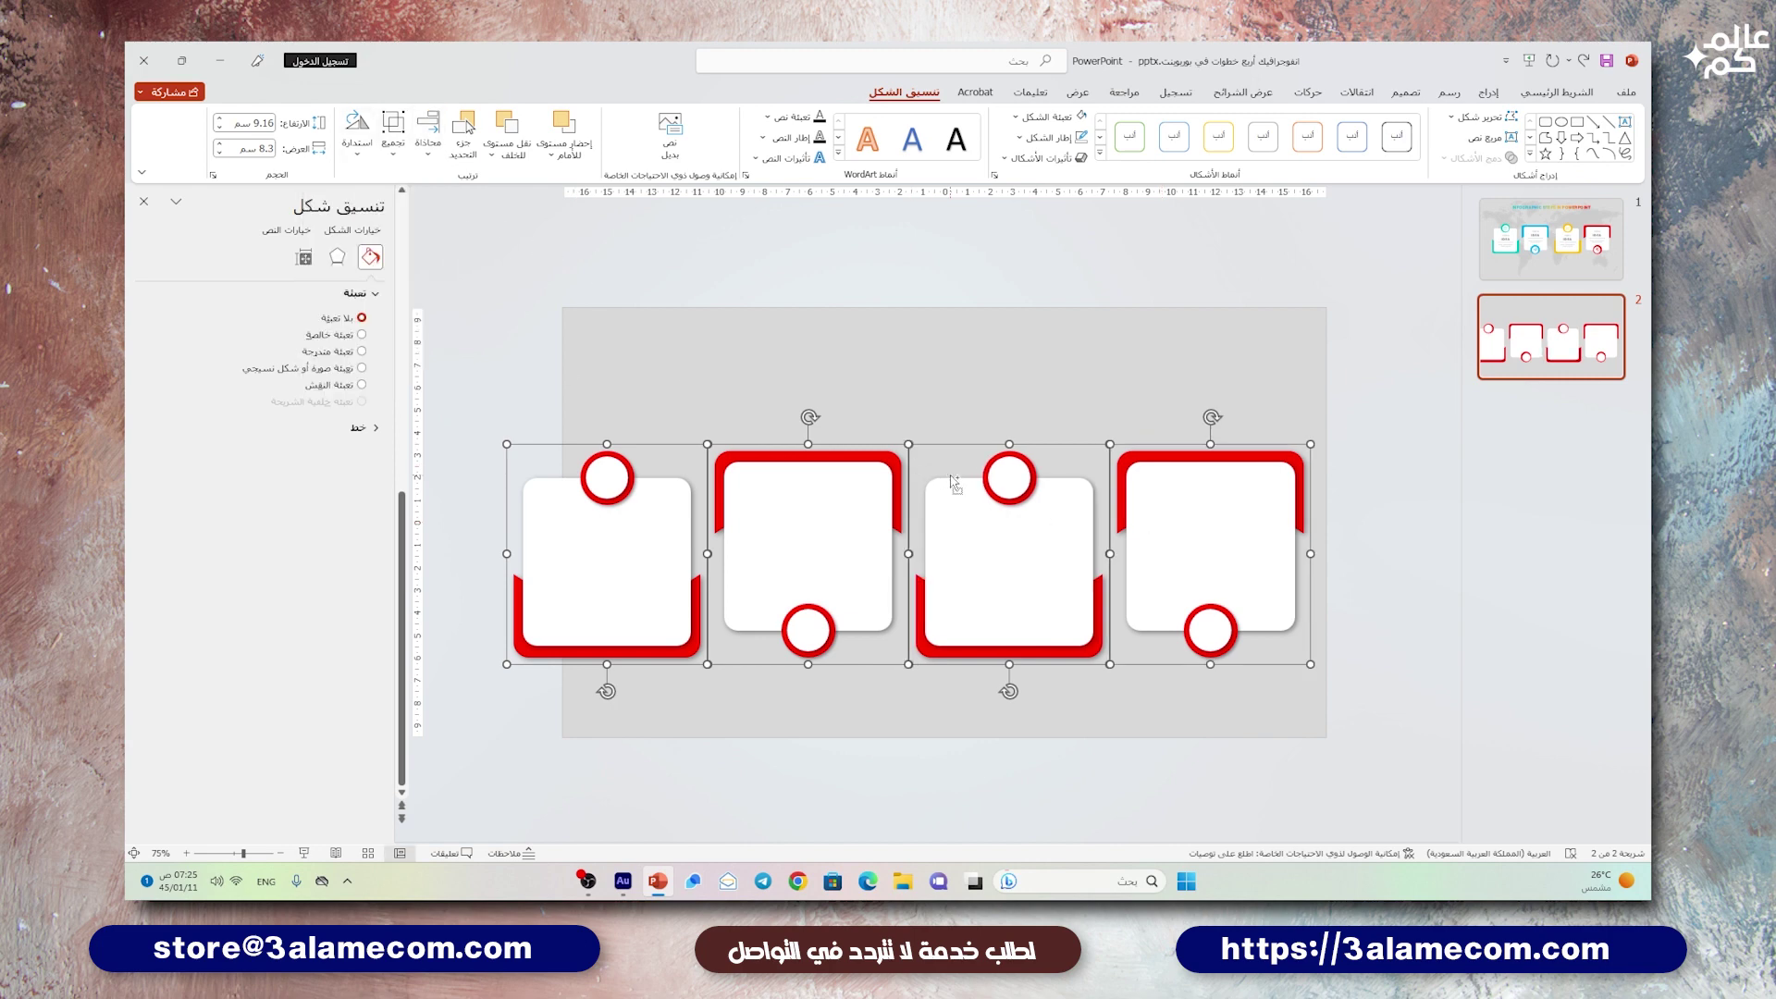
pyautogui.hotkey('ctrl', 'g')
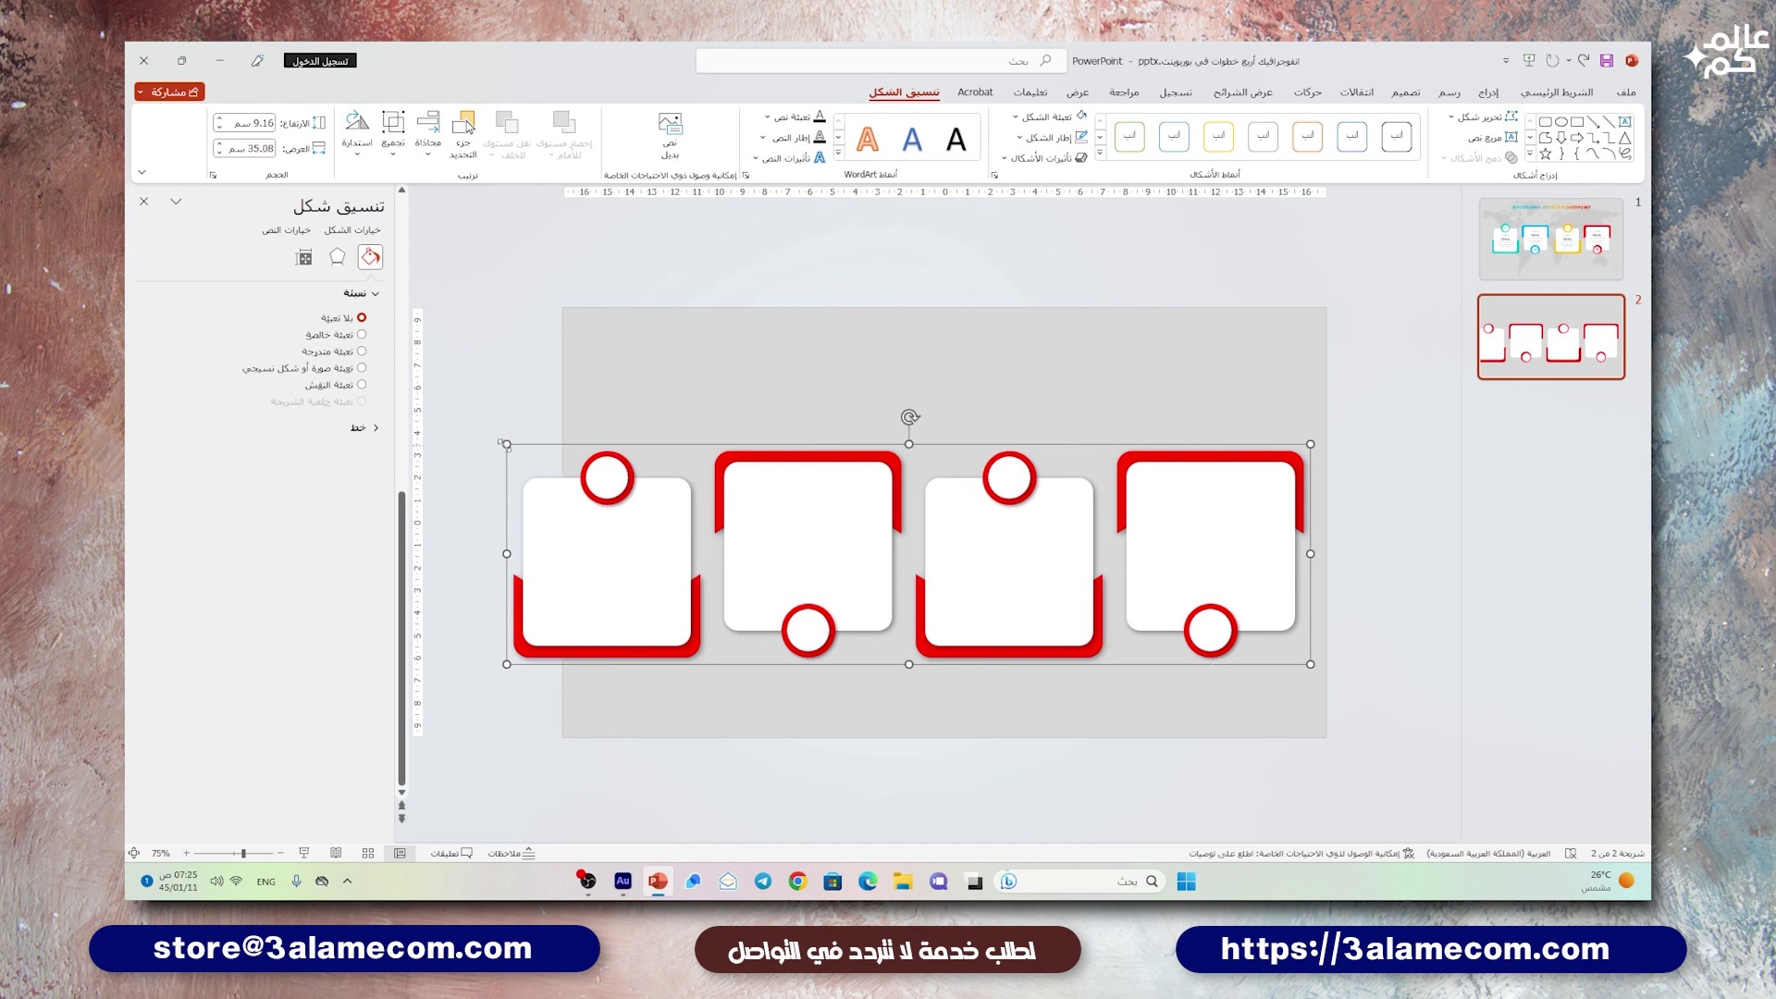
pyautogui.moveTo(506, 444); pyautogui.dragTo(581, 464)
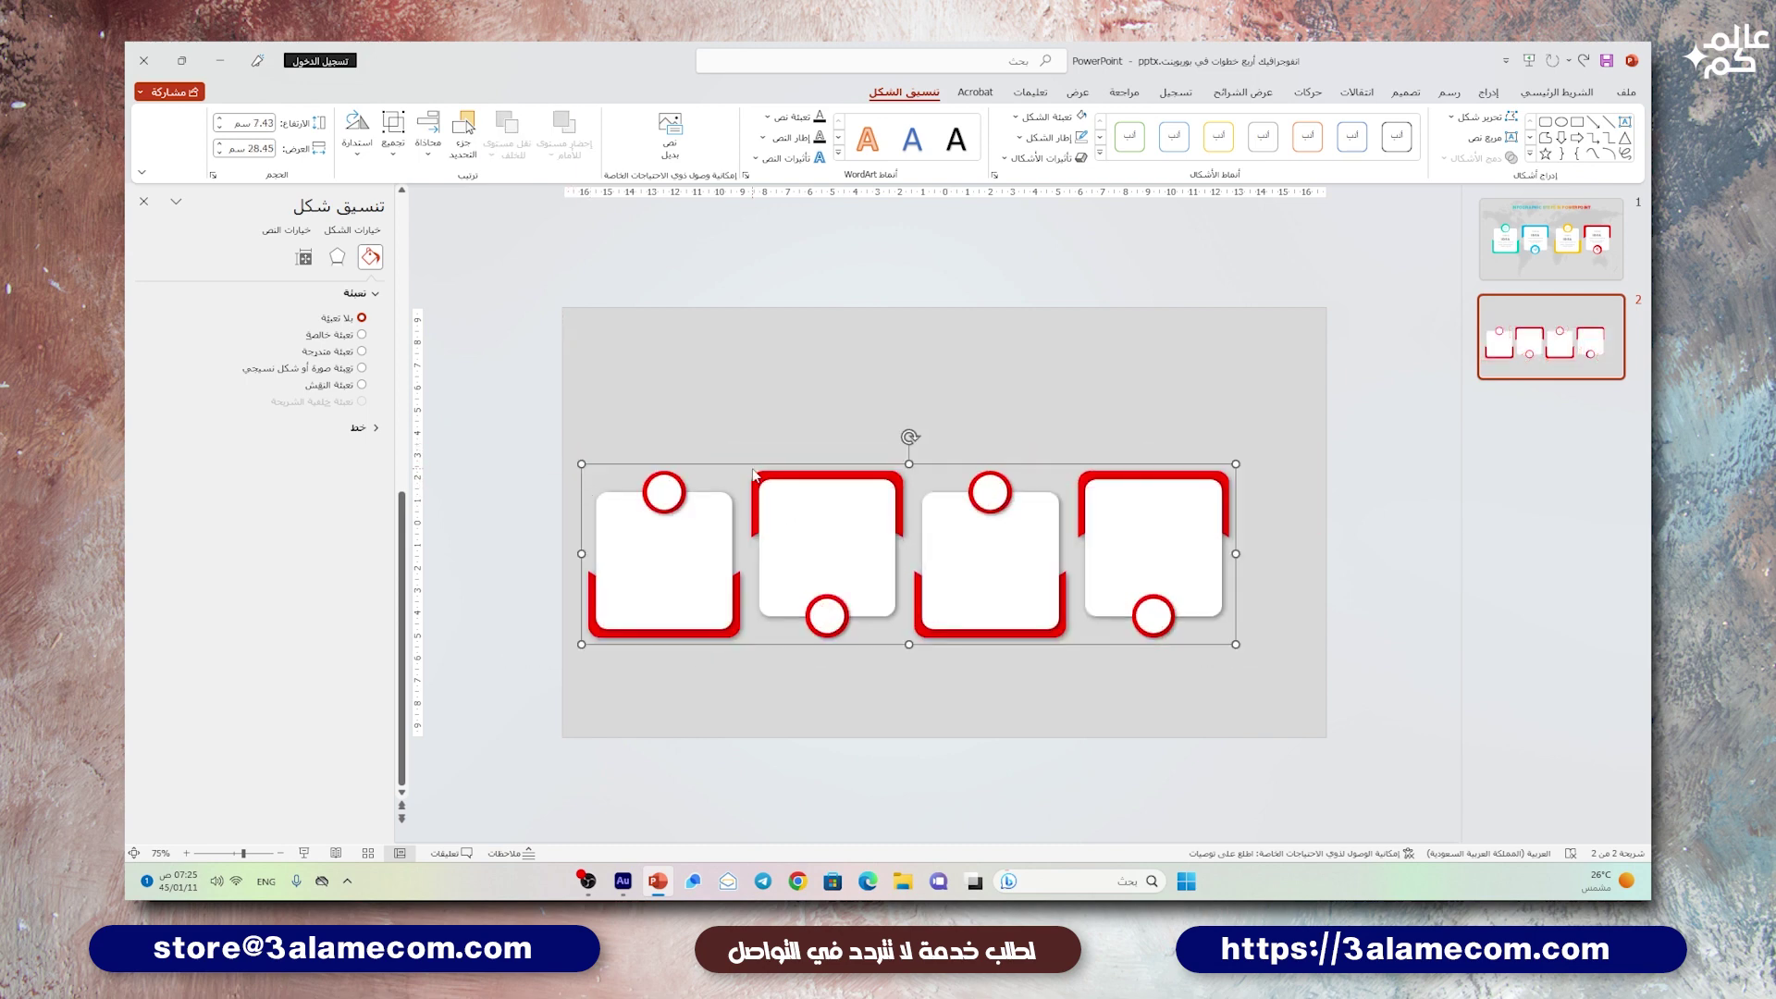
pyautogui.moveTo(752, 460); pyautogui.dragTo(789, 454)
pyautogui.moveTo(1275, 457); pyautogui.dragTo(1286, 460)
pyautogui.moveTo(1116, 460); pyautogui.dragTo(1117, 462)
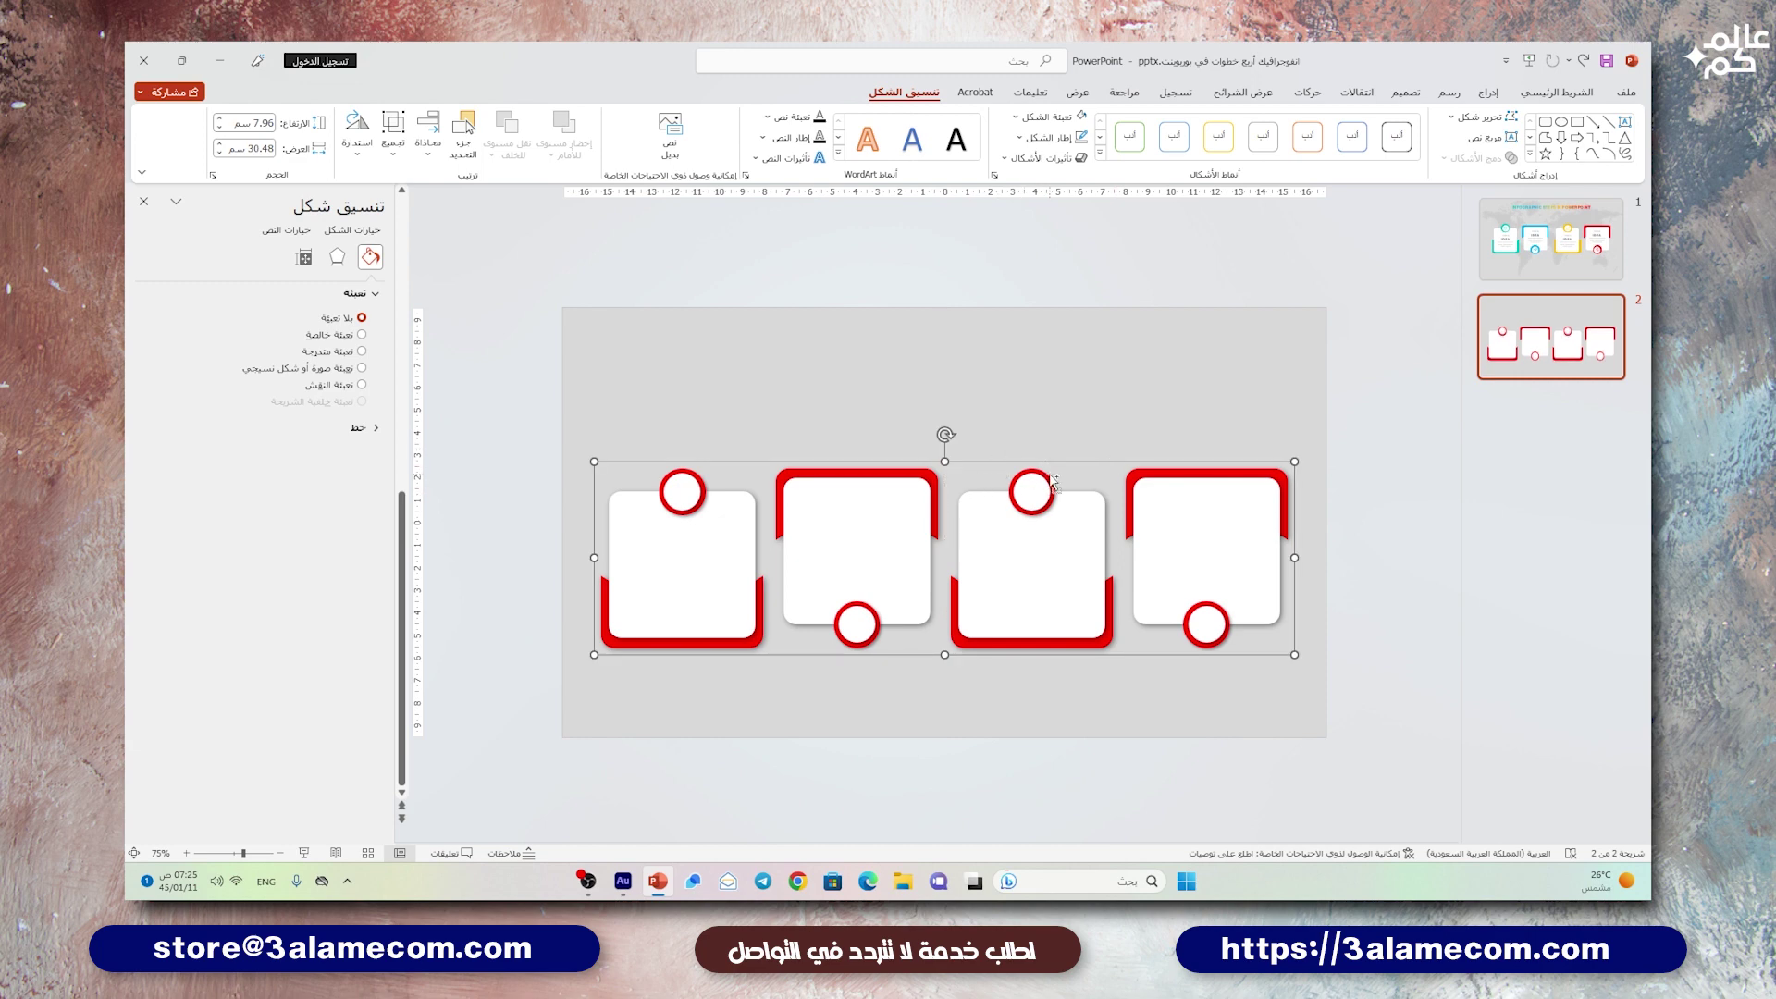
# - Ungroup the cards and colour the third card's band and circle yellow
pyautogui.rightClick(1066, 464)
pyautogui.moveTo(988, 593)
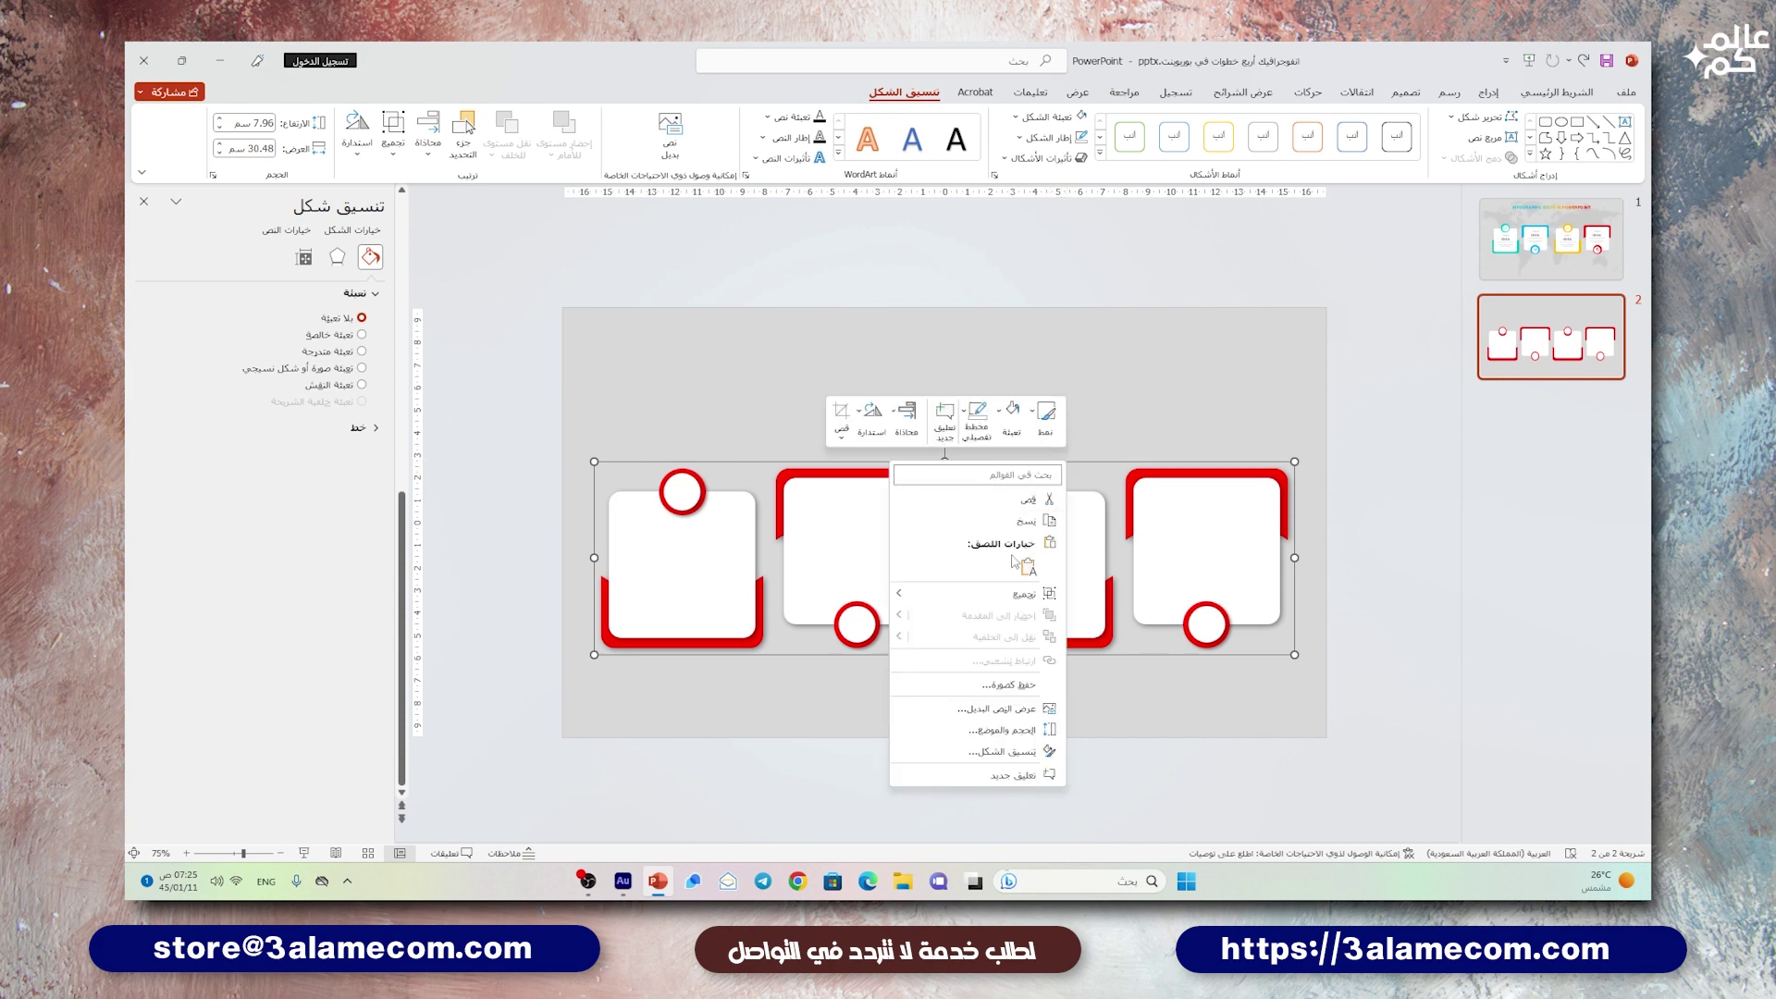
pyautogui.click(848, 640)
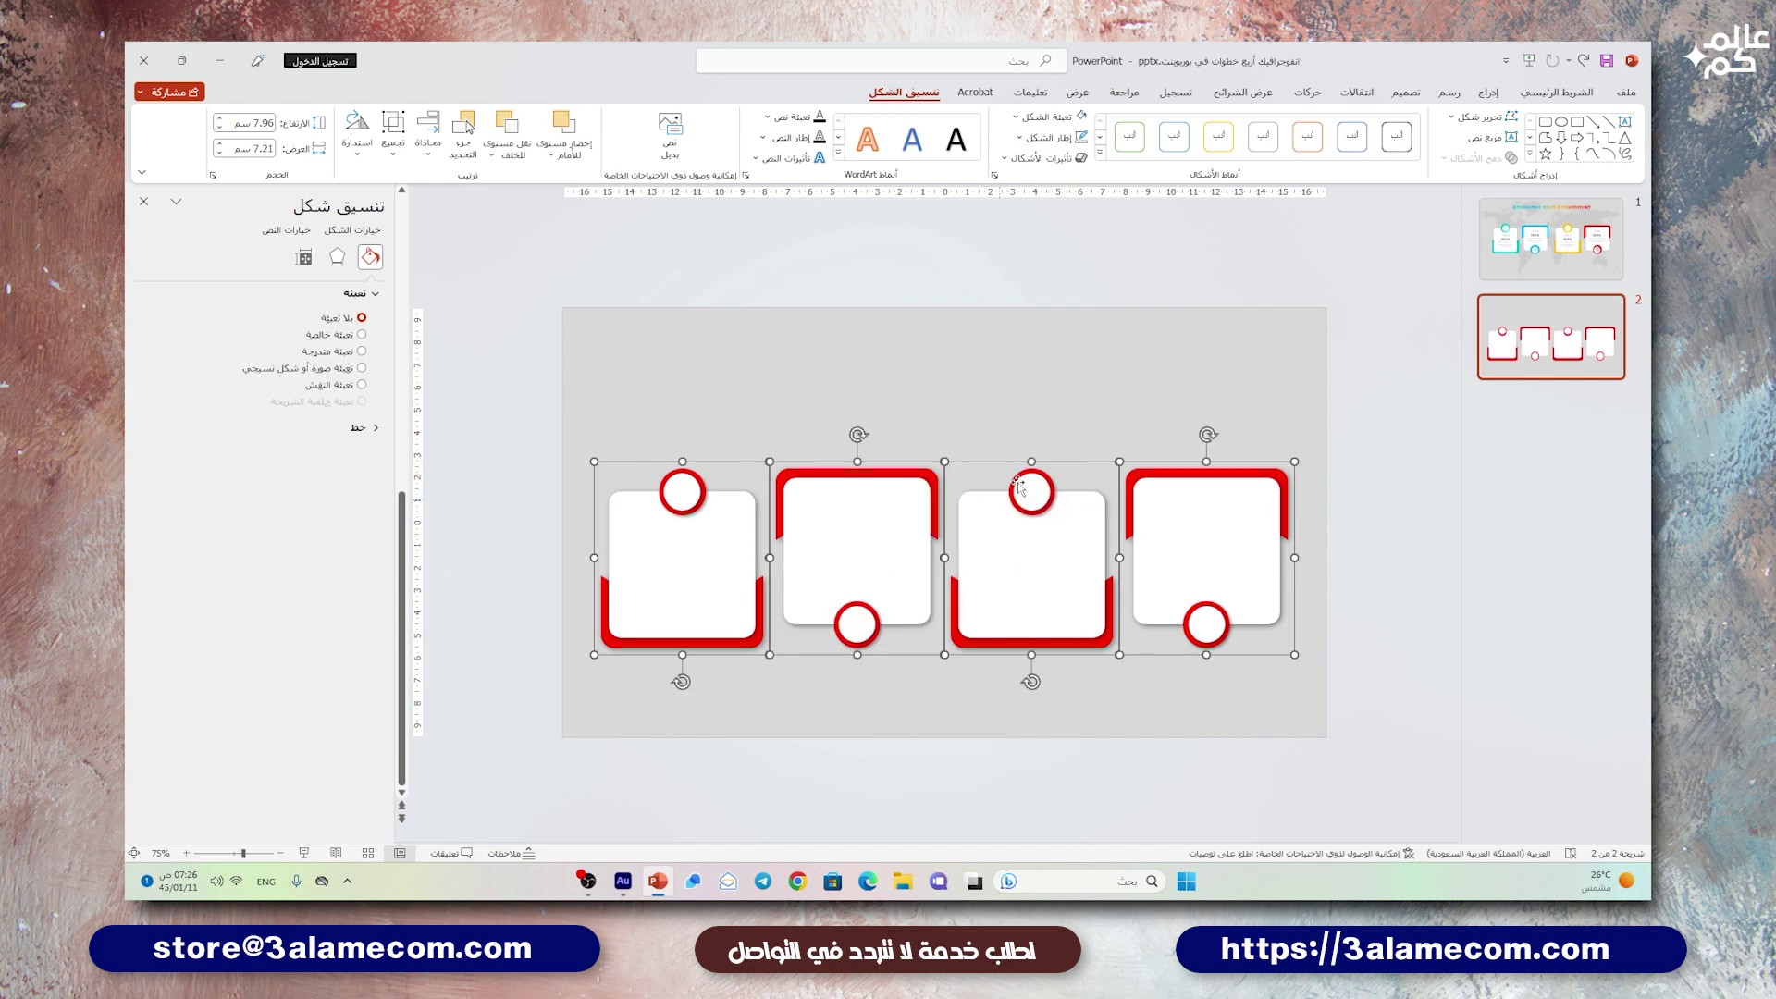
pyautogui.click(1073, 409)
pyautogui.click(1041, 646)
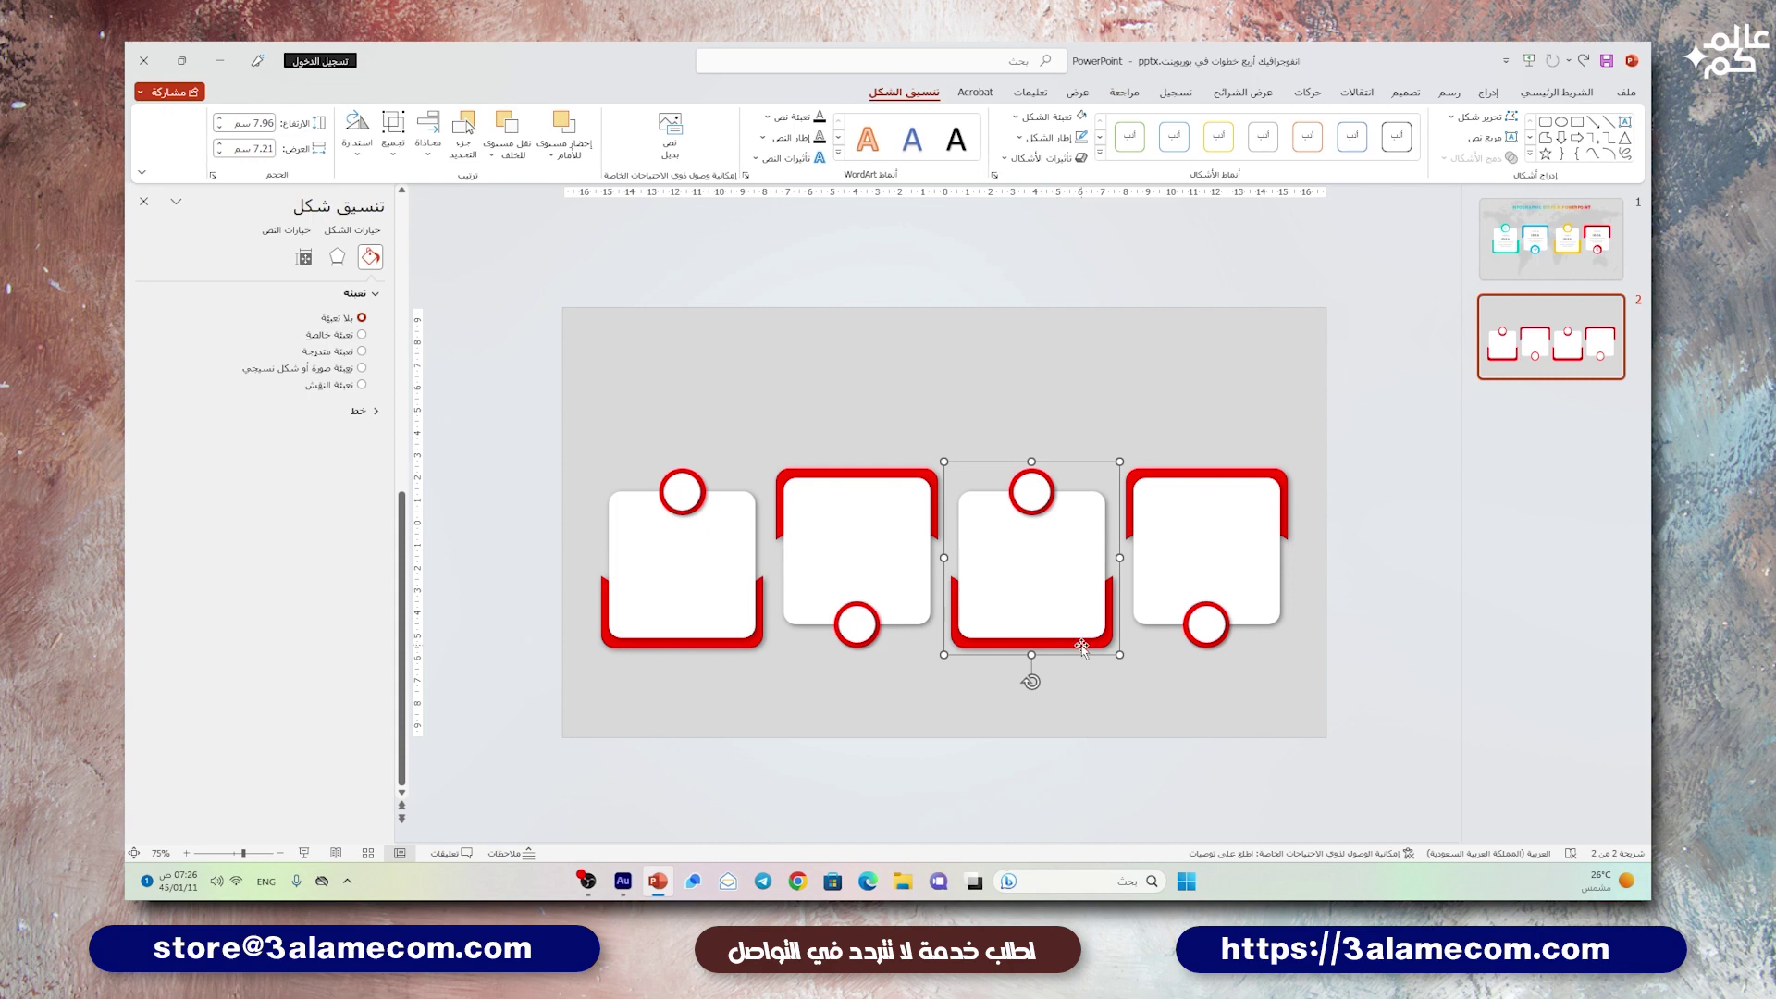
pyautogui.click(1052, 650)
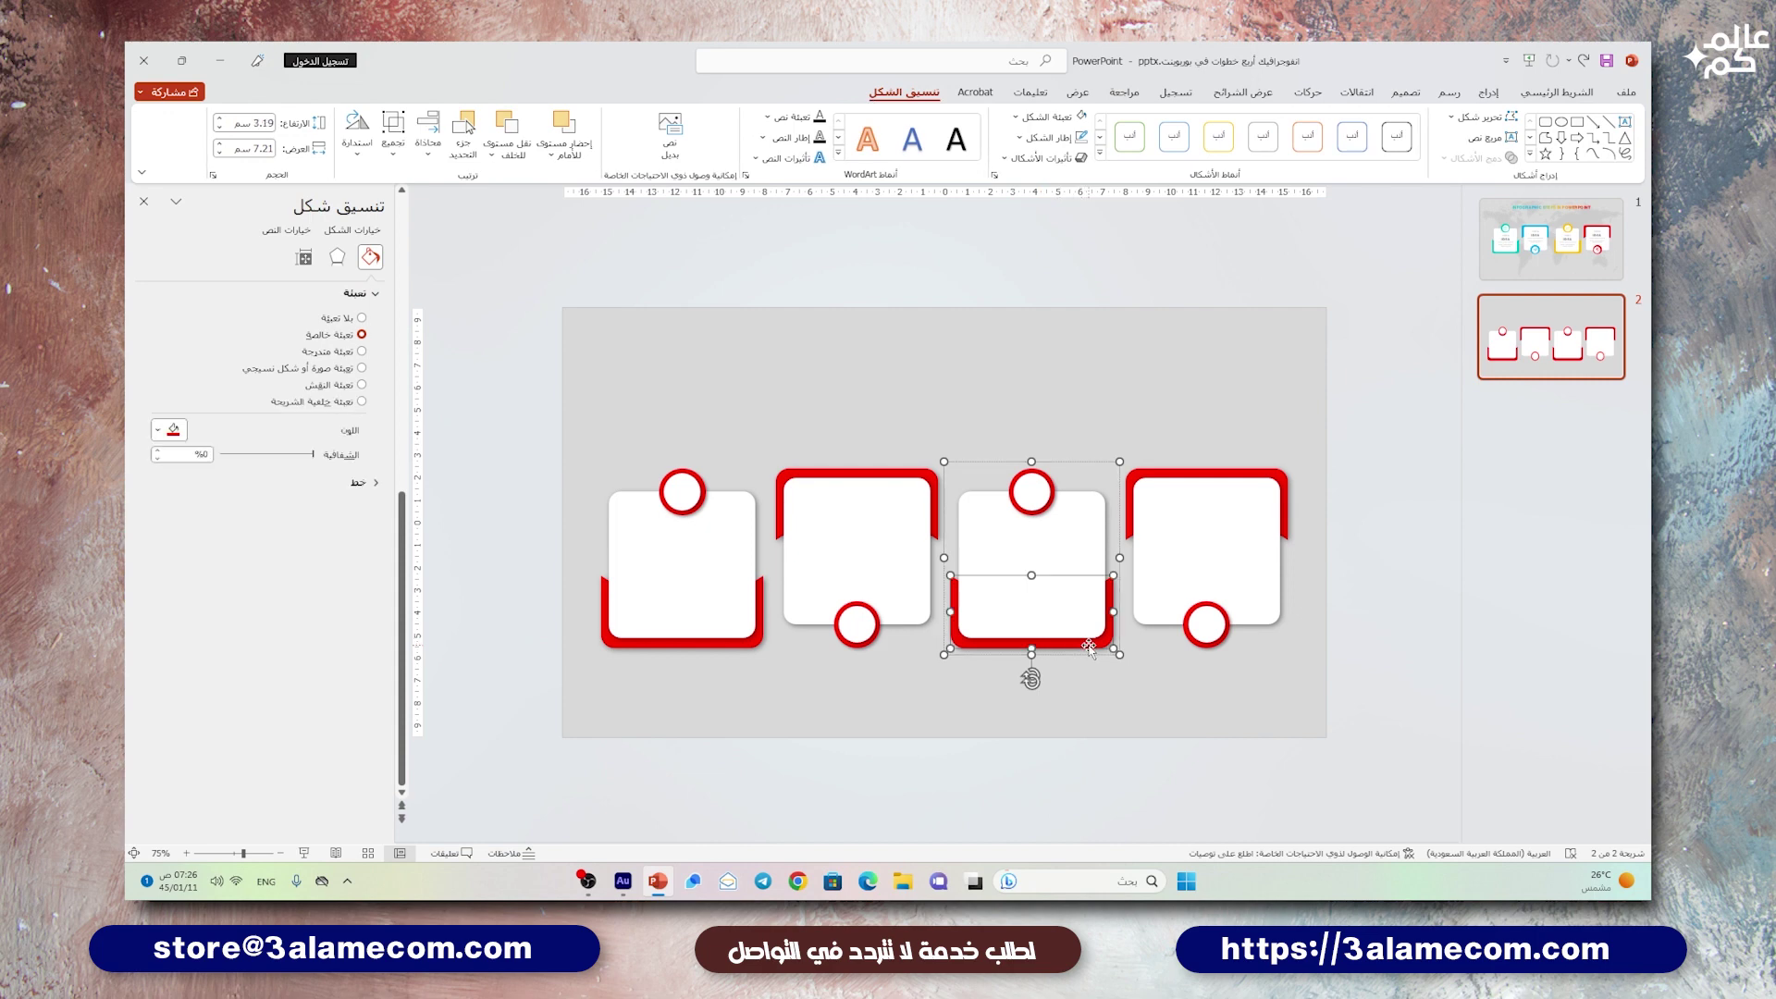
pyautogui.click(159, 430)
pyautogui.click(226, 580)
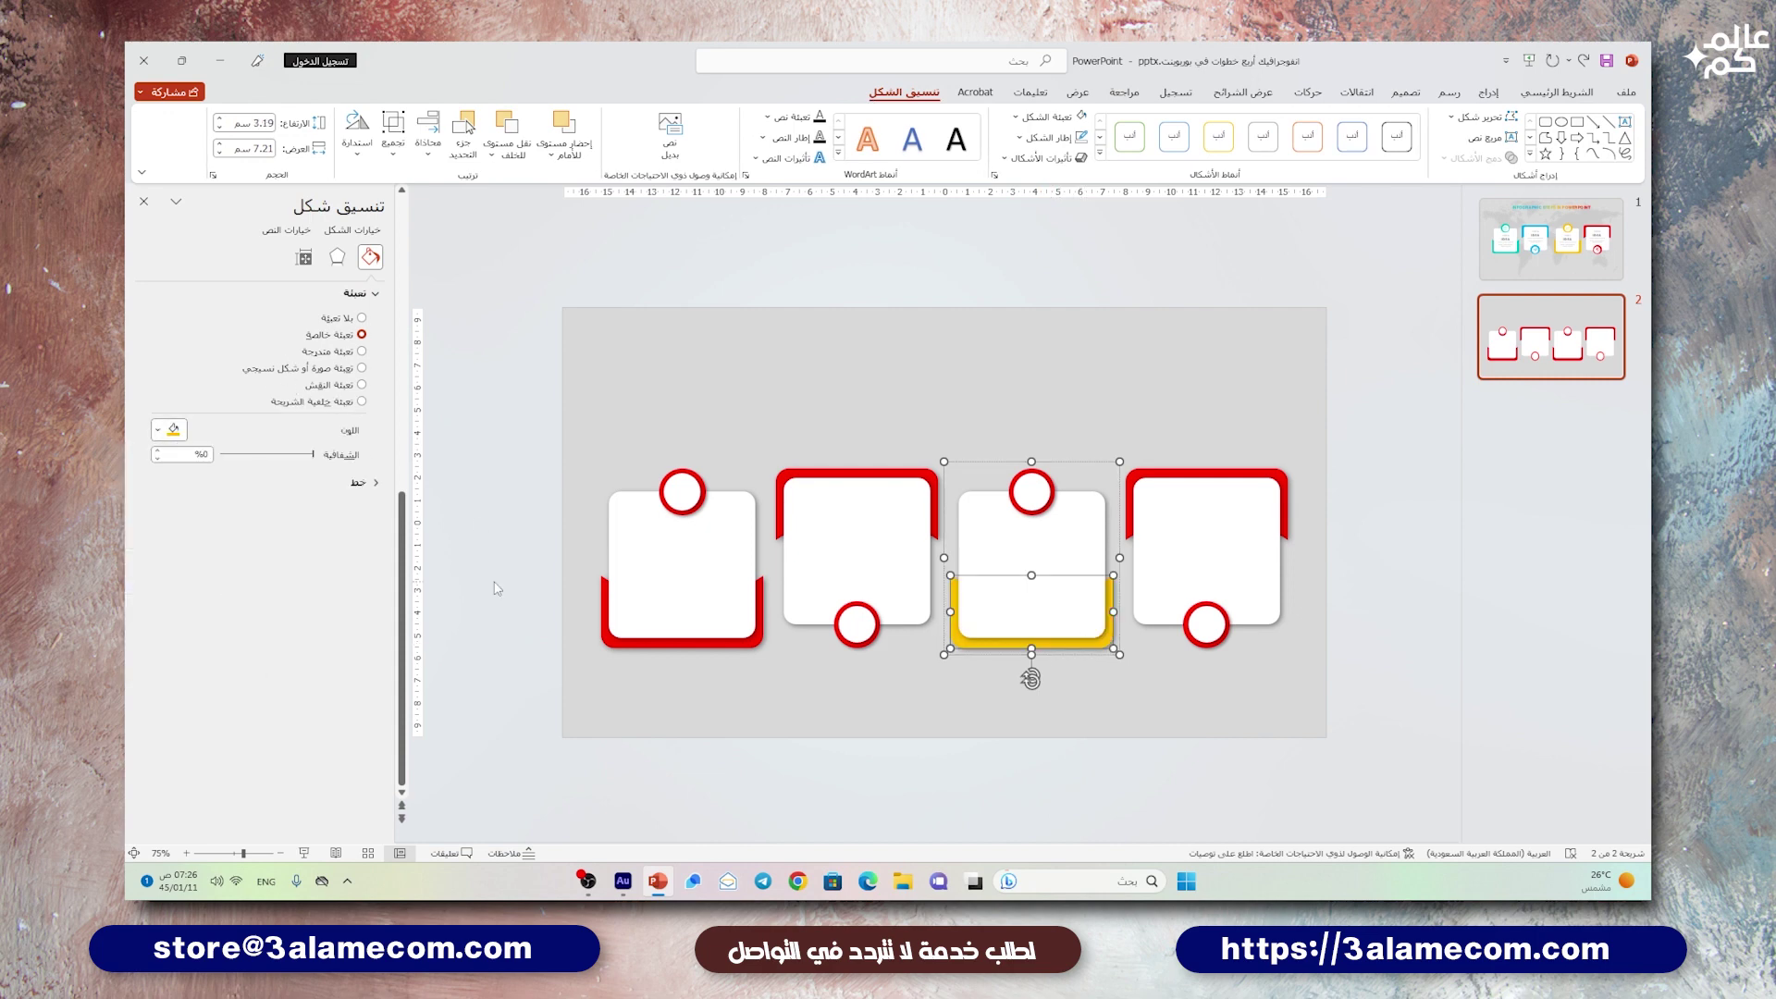
pyautogui.click(1032, 472)
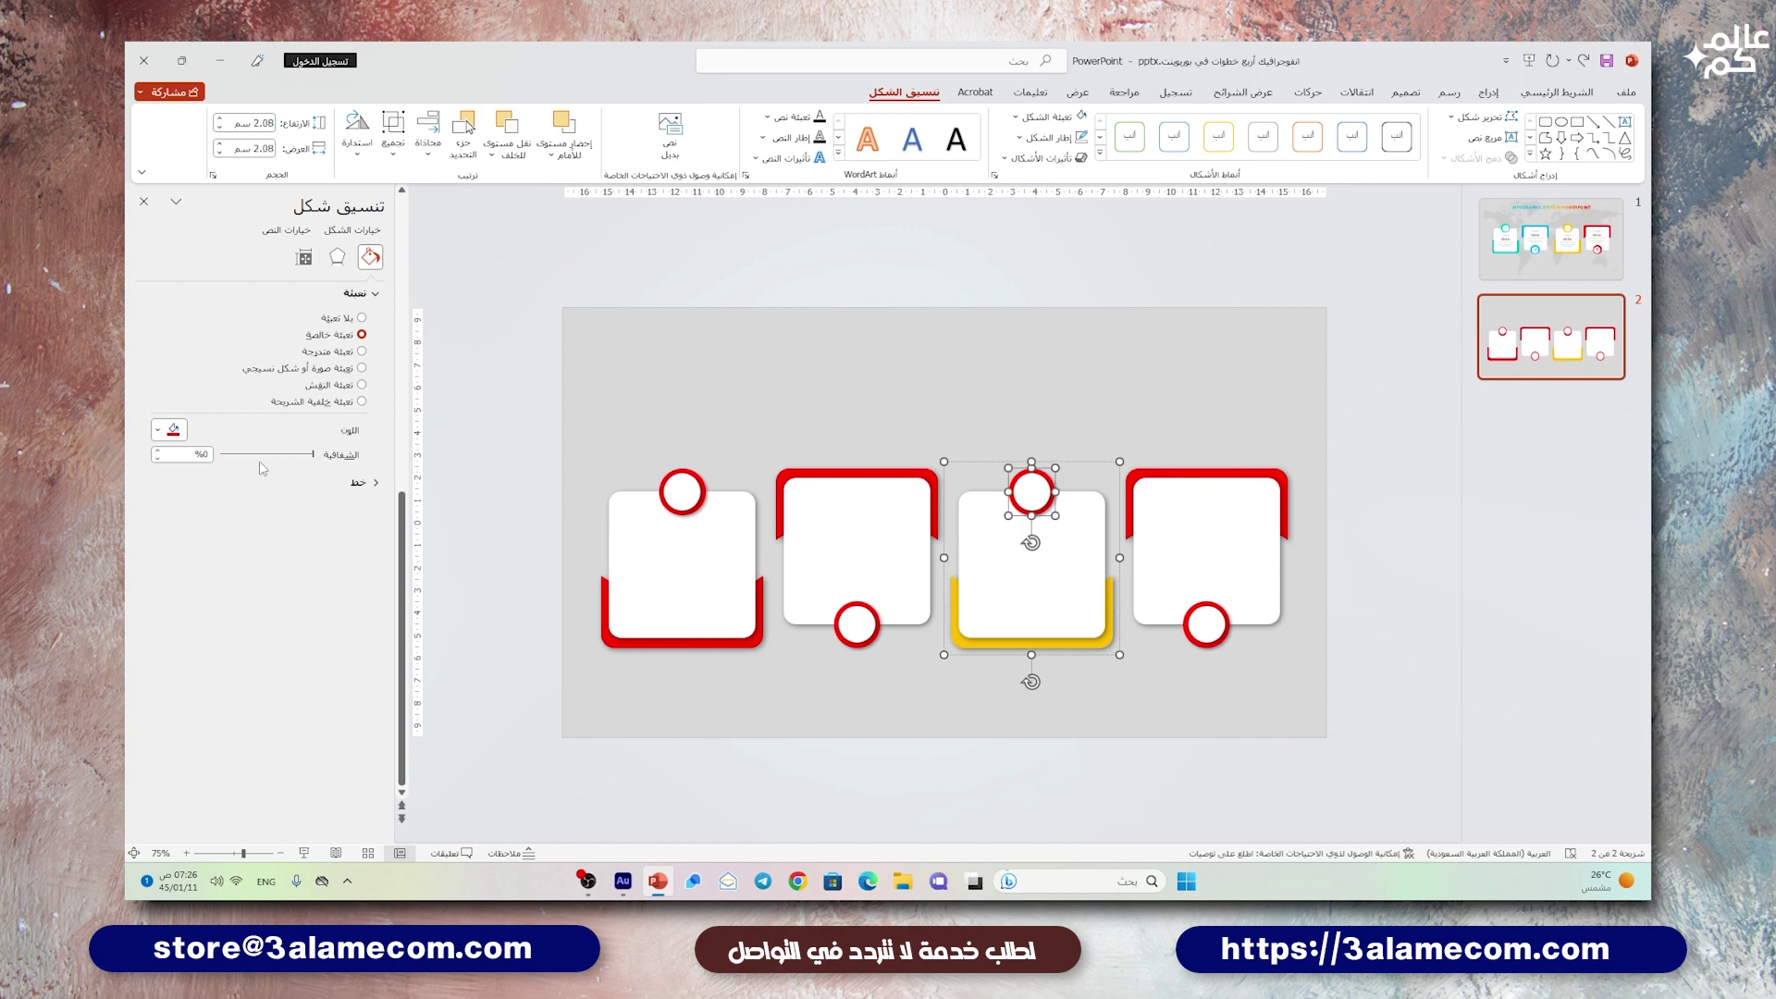
pyautogui.click(160, 430)
pyautogui.click(226, 580)
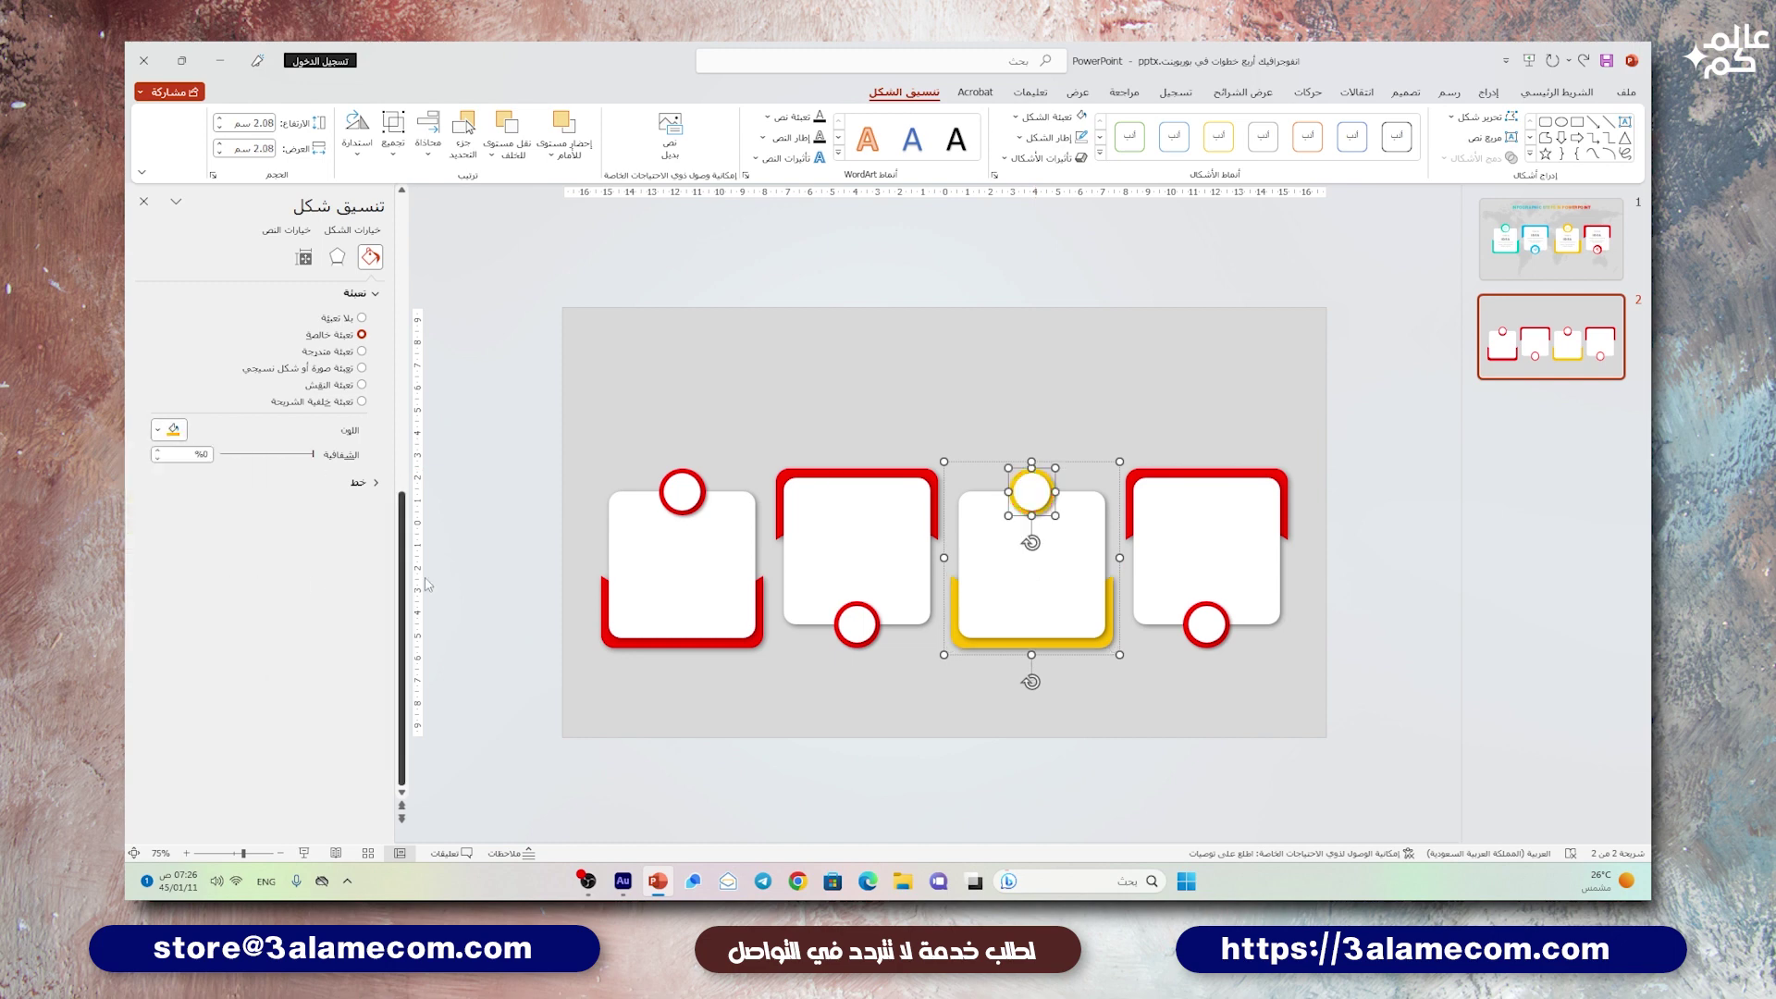
# - Colour the second card's top band and circle light blue
pyautogui.click(793, 475)
pyautogui.click(794, 474)
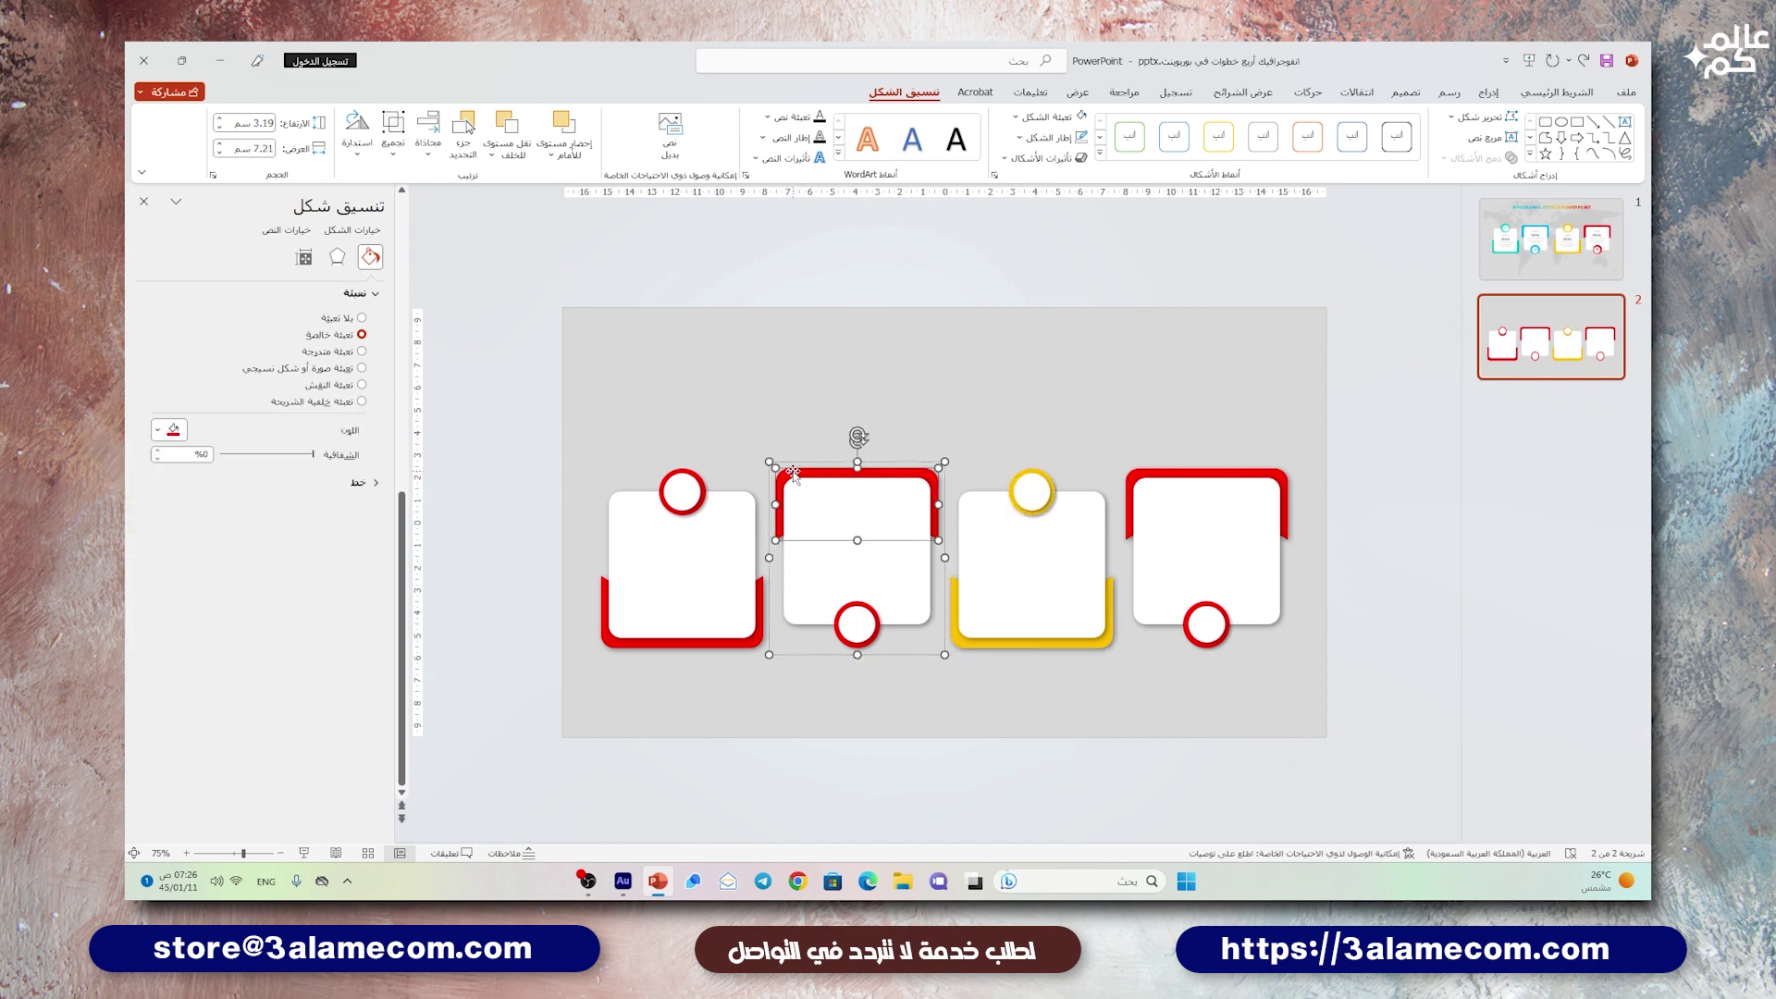
pyautogui.click(159, 430)
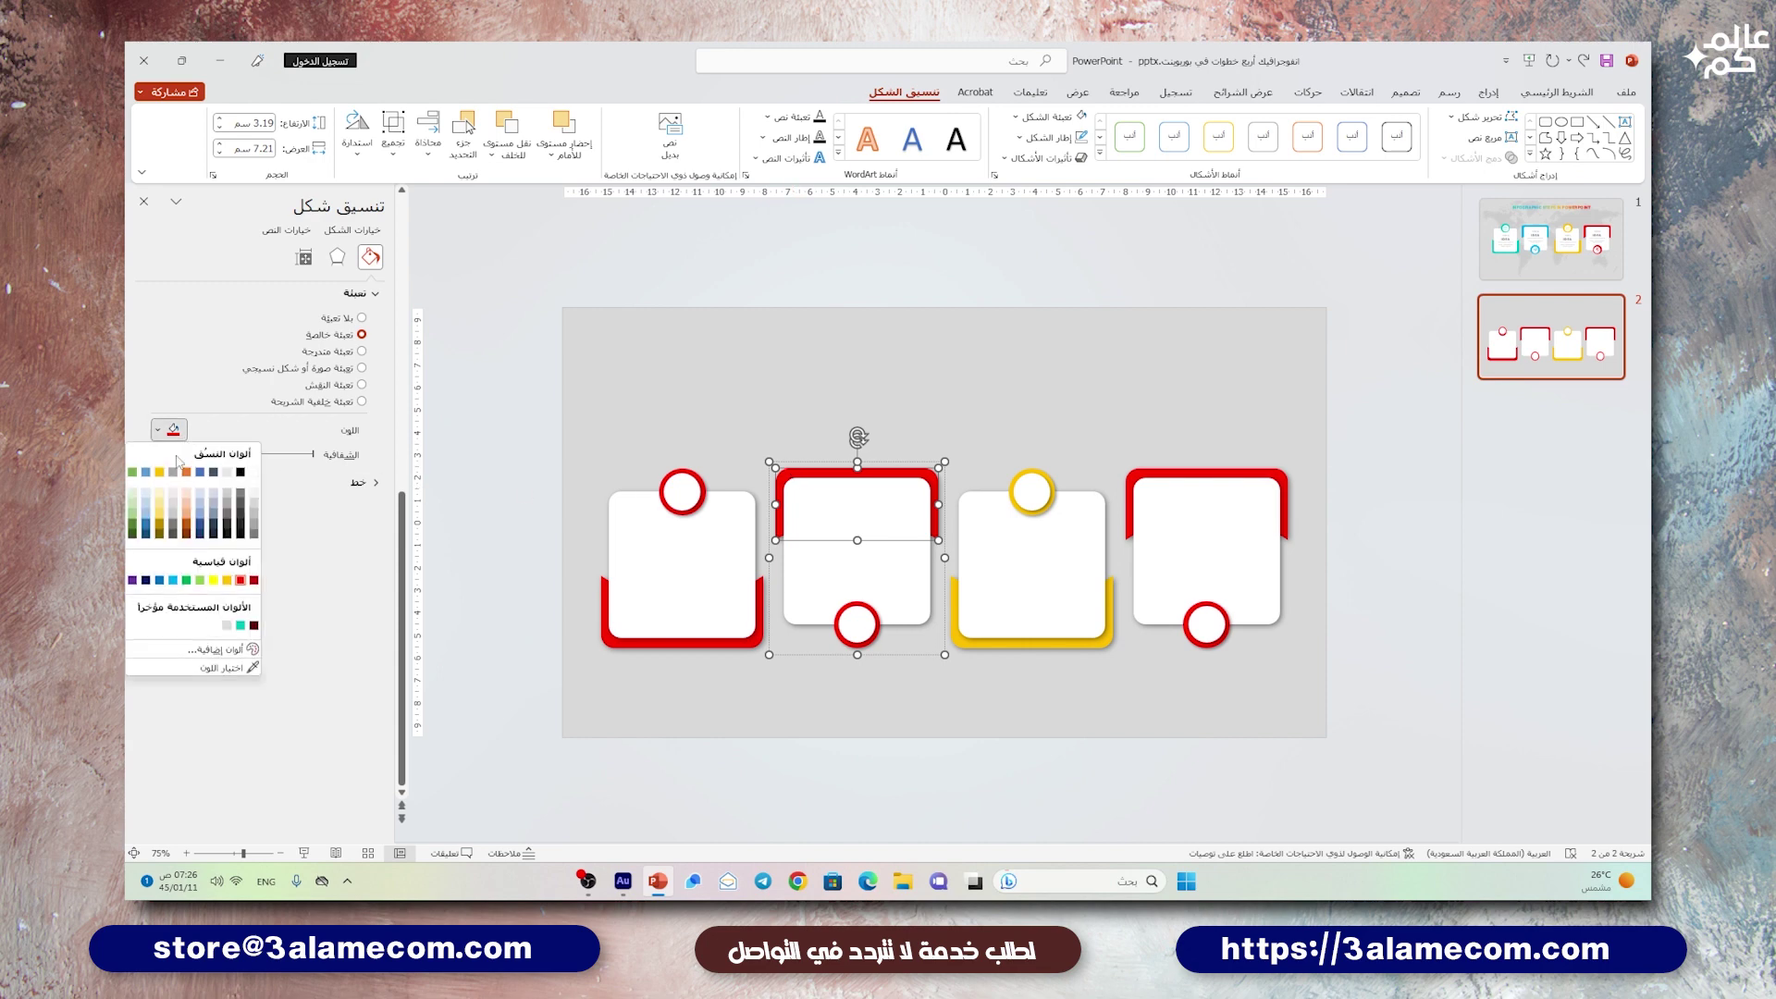
pyautogui.click(174, 581)
pyautogui.click(838, 627)
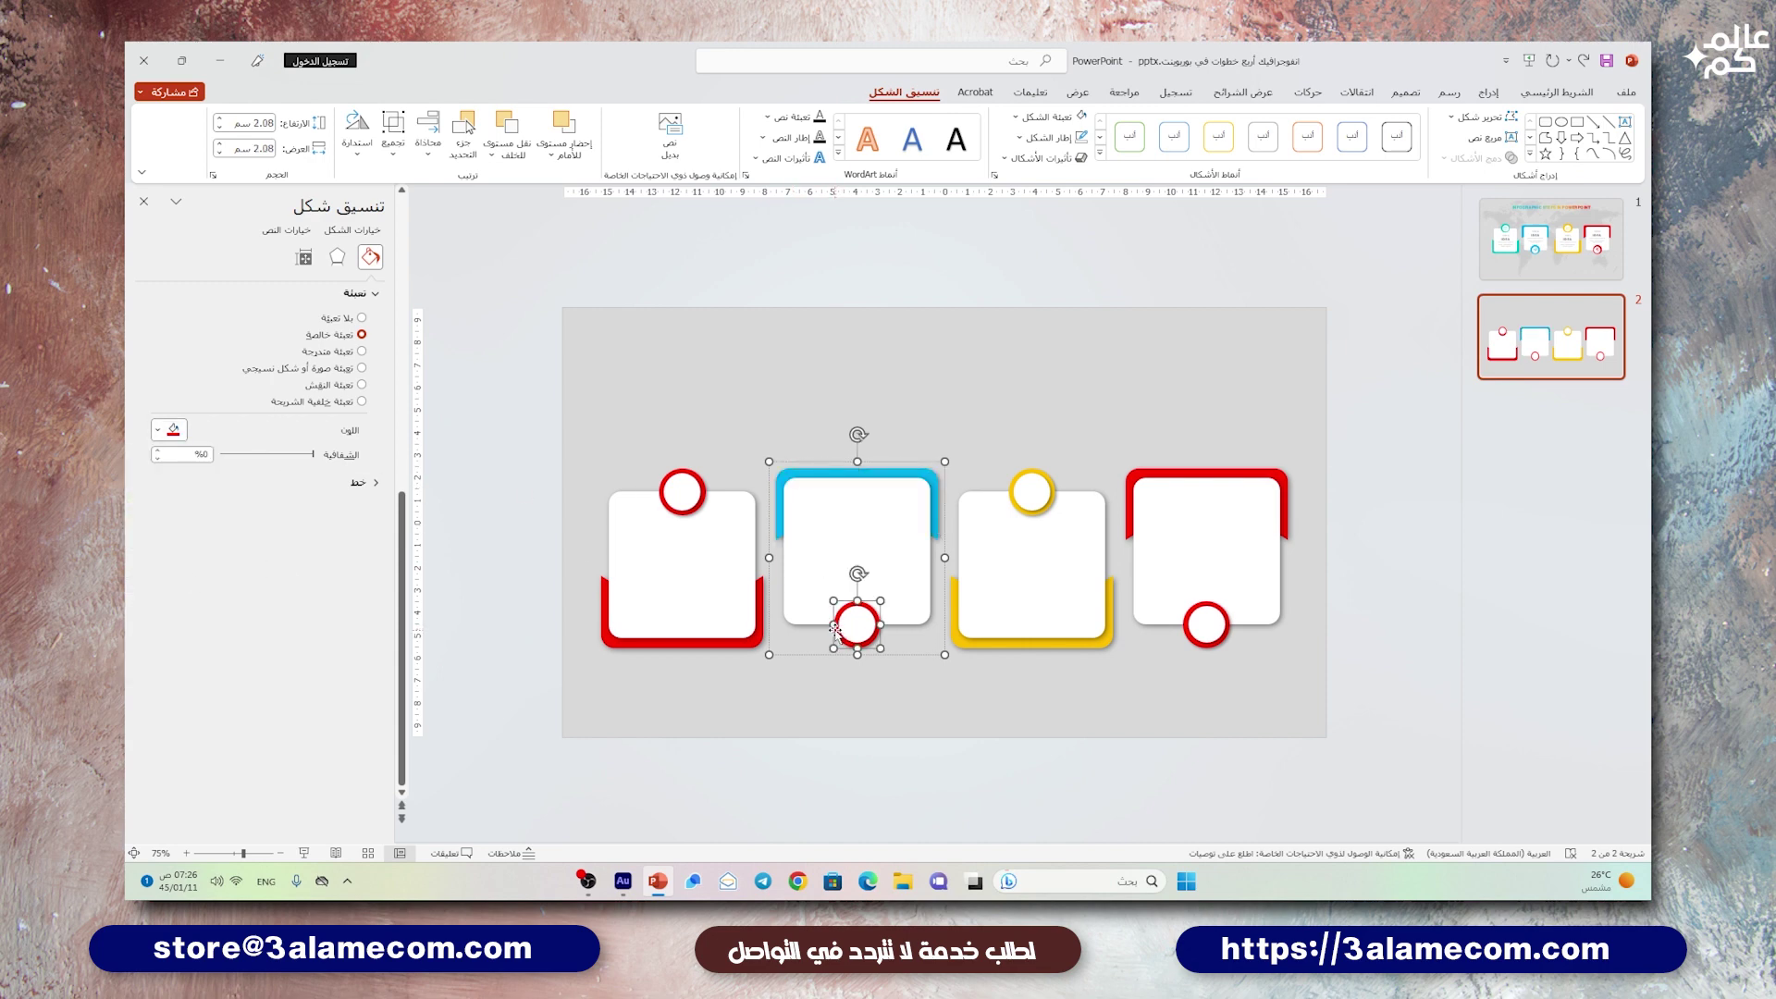
pyautogui.click(173, 429)
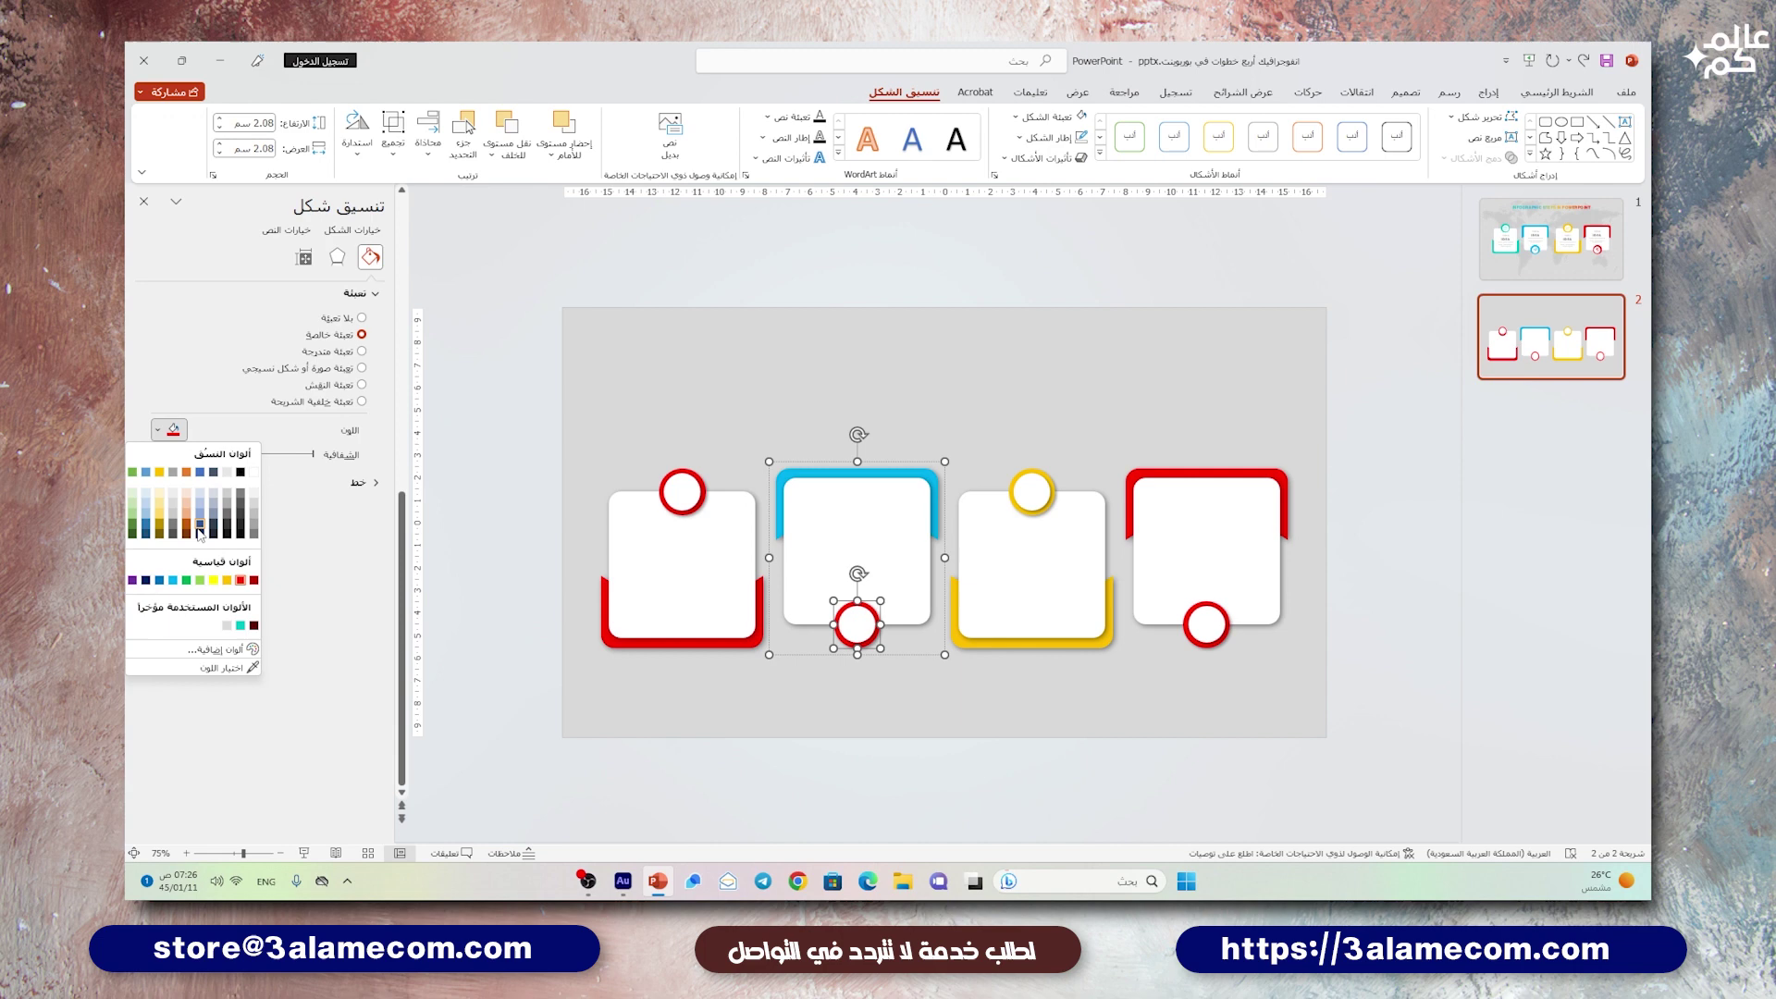
pyautogui.click(173, 581)
# - Colour the first card's bottom band and circle teal
pyautogui.click(685, 648)
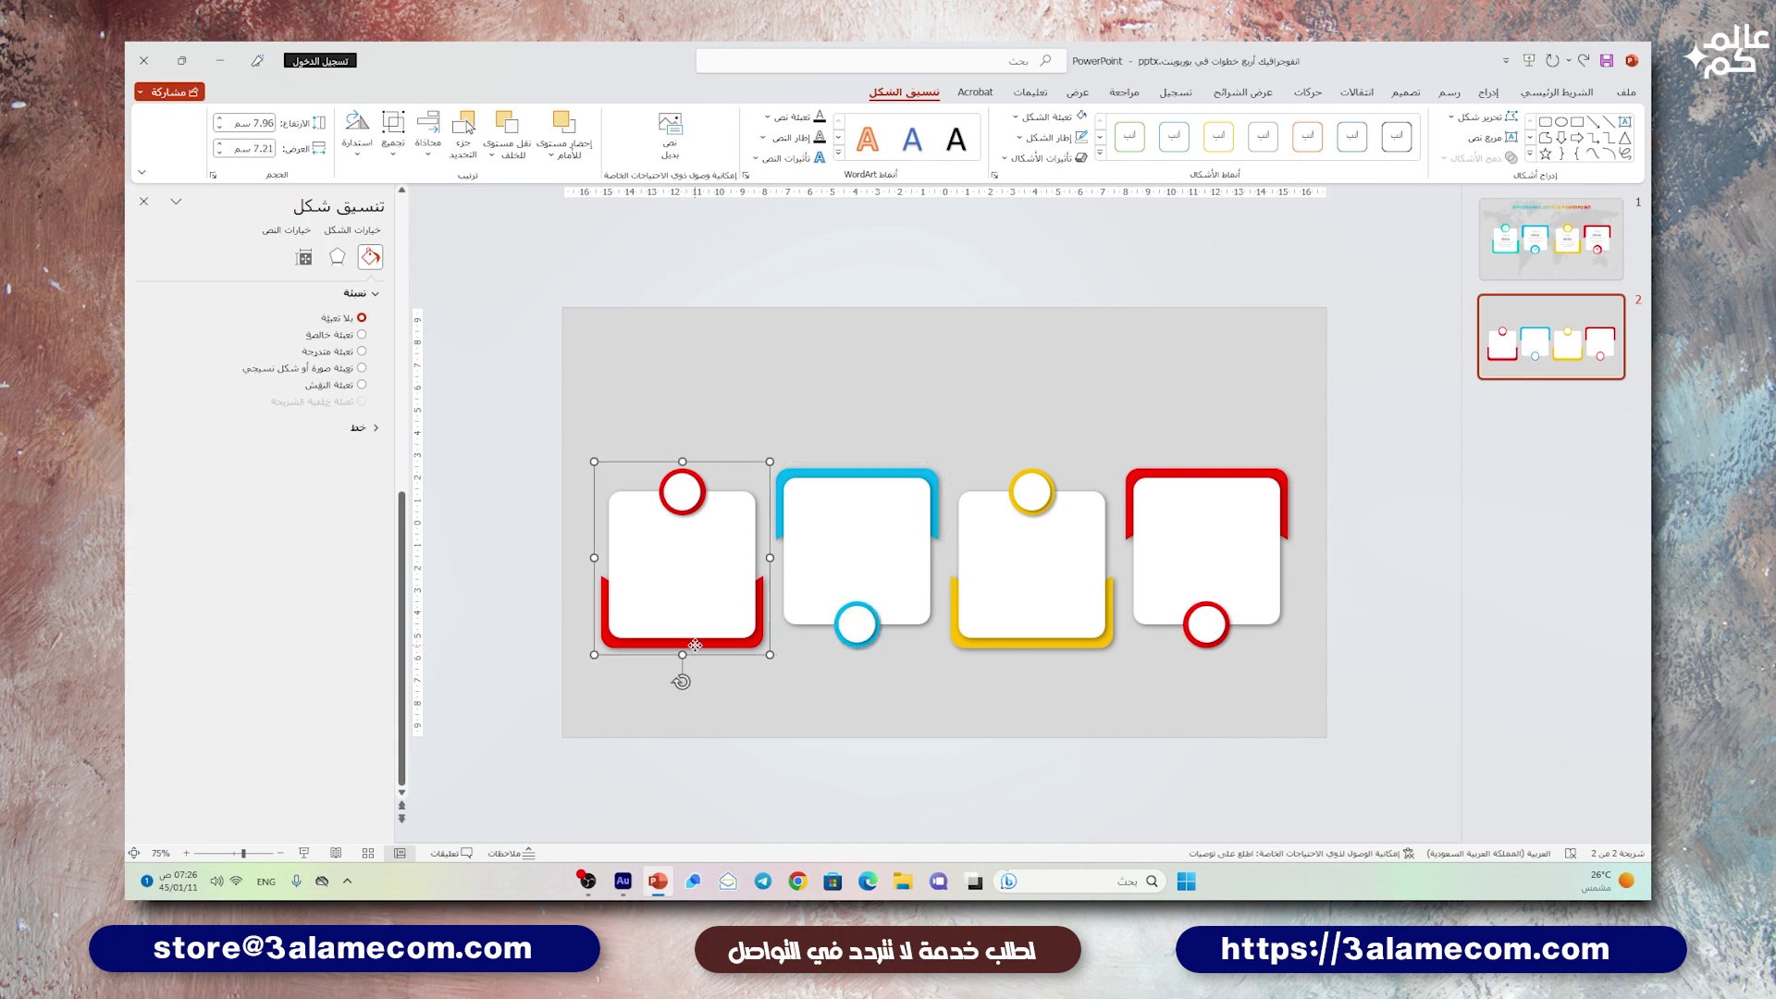
pyautogui.click(684, 648)
pyautogui.click(172, 430)
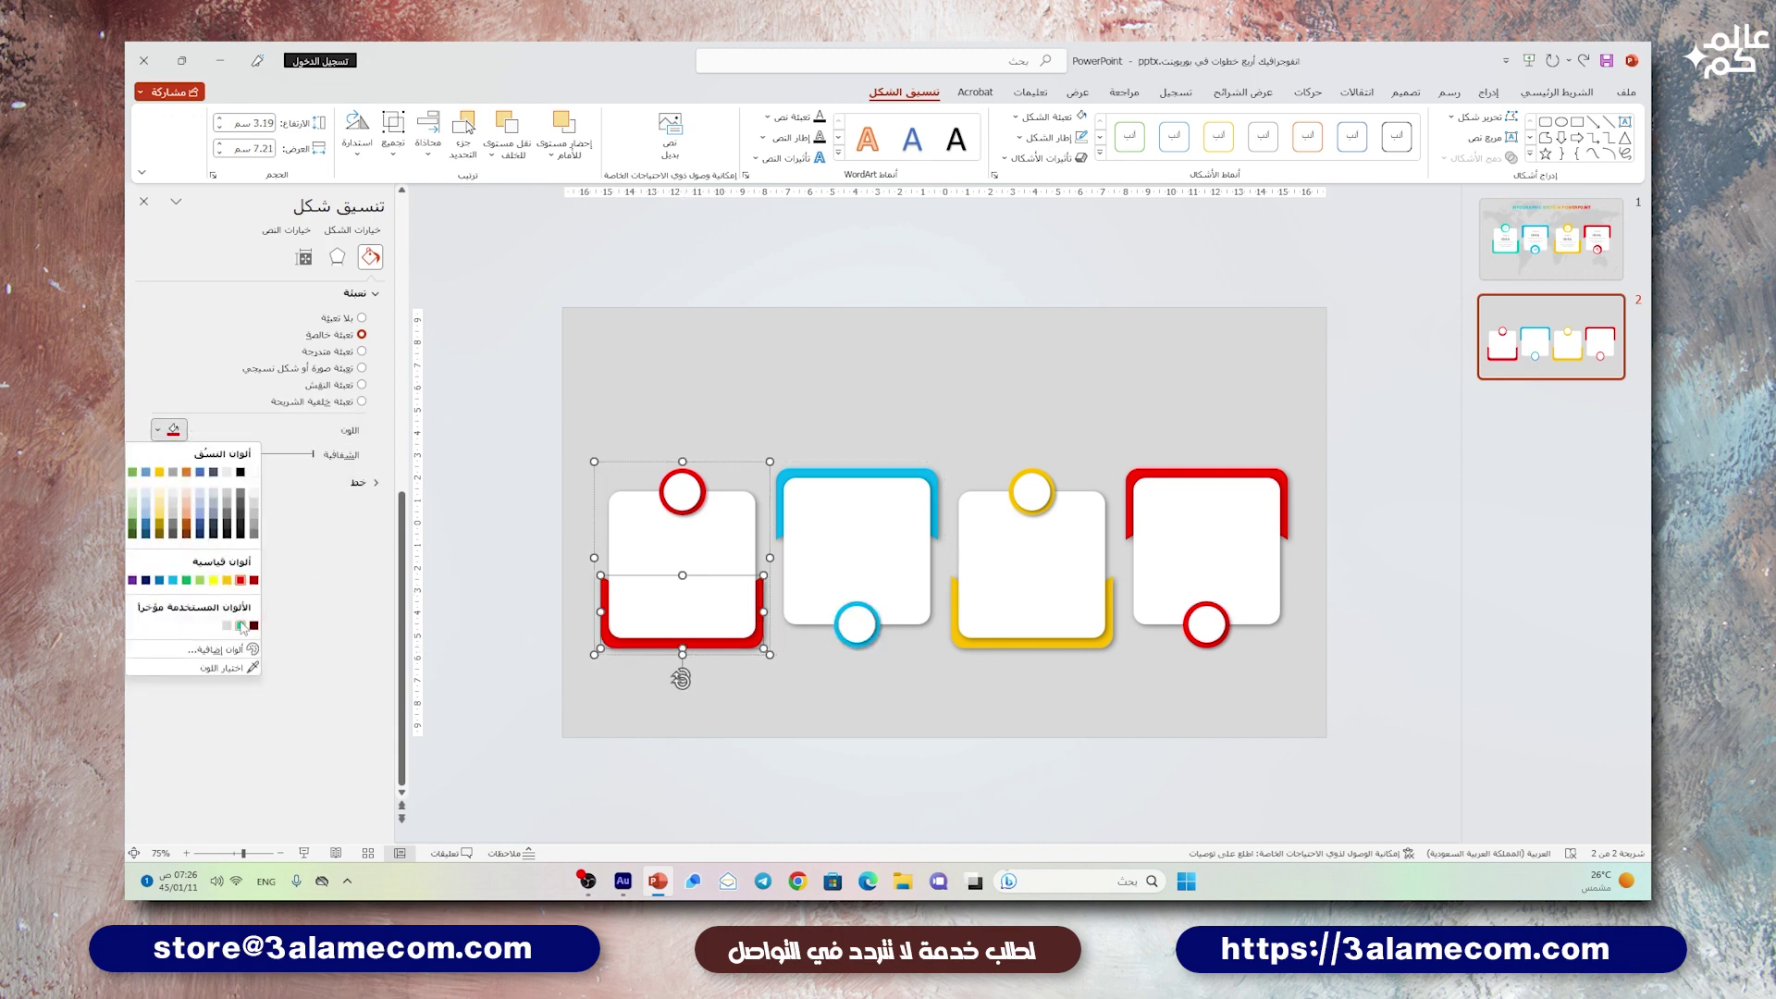
pyautogui.click(241, 627)
pyautogui.click(690, 478)
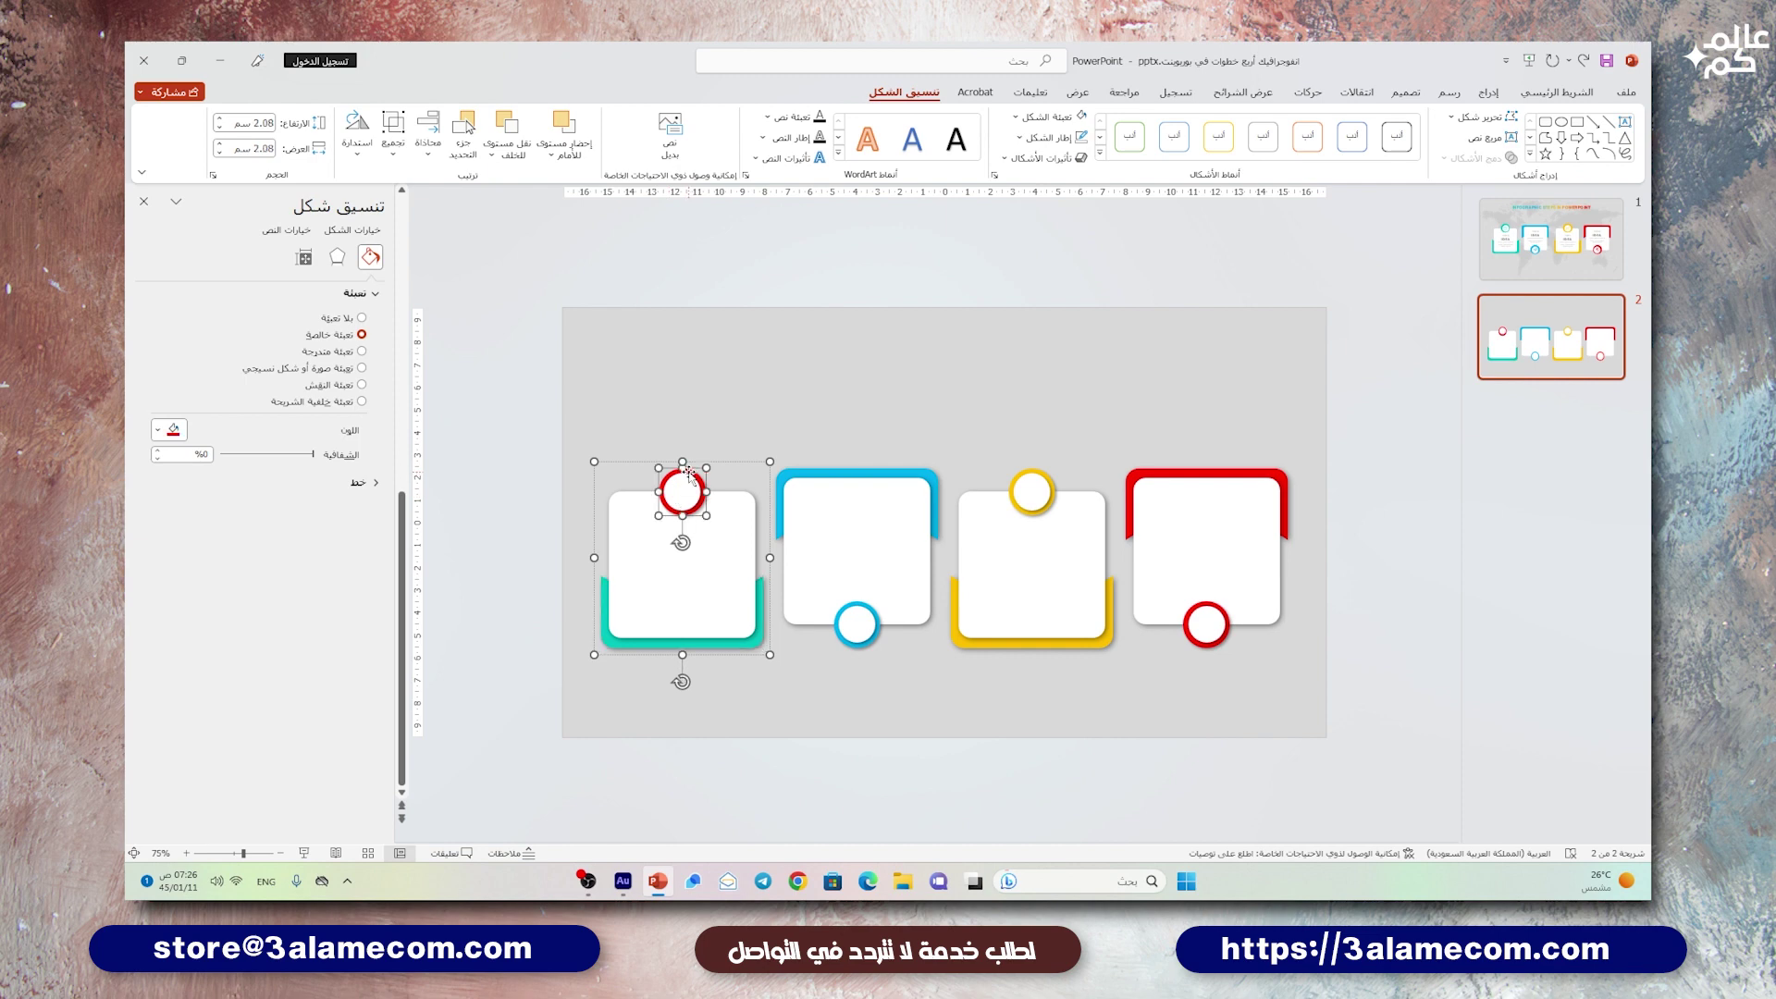
pyautogui.click(173, 429)
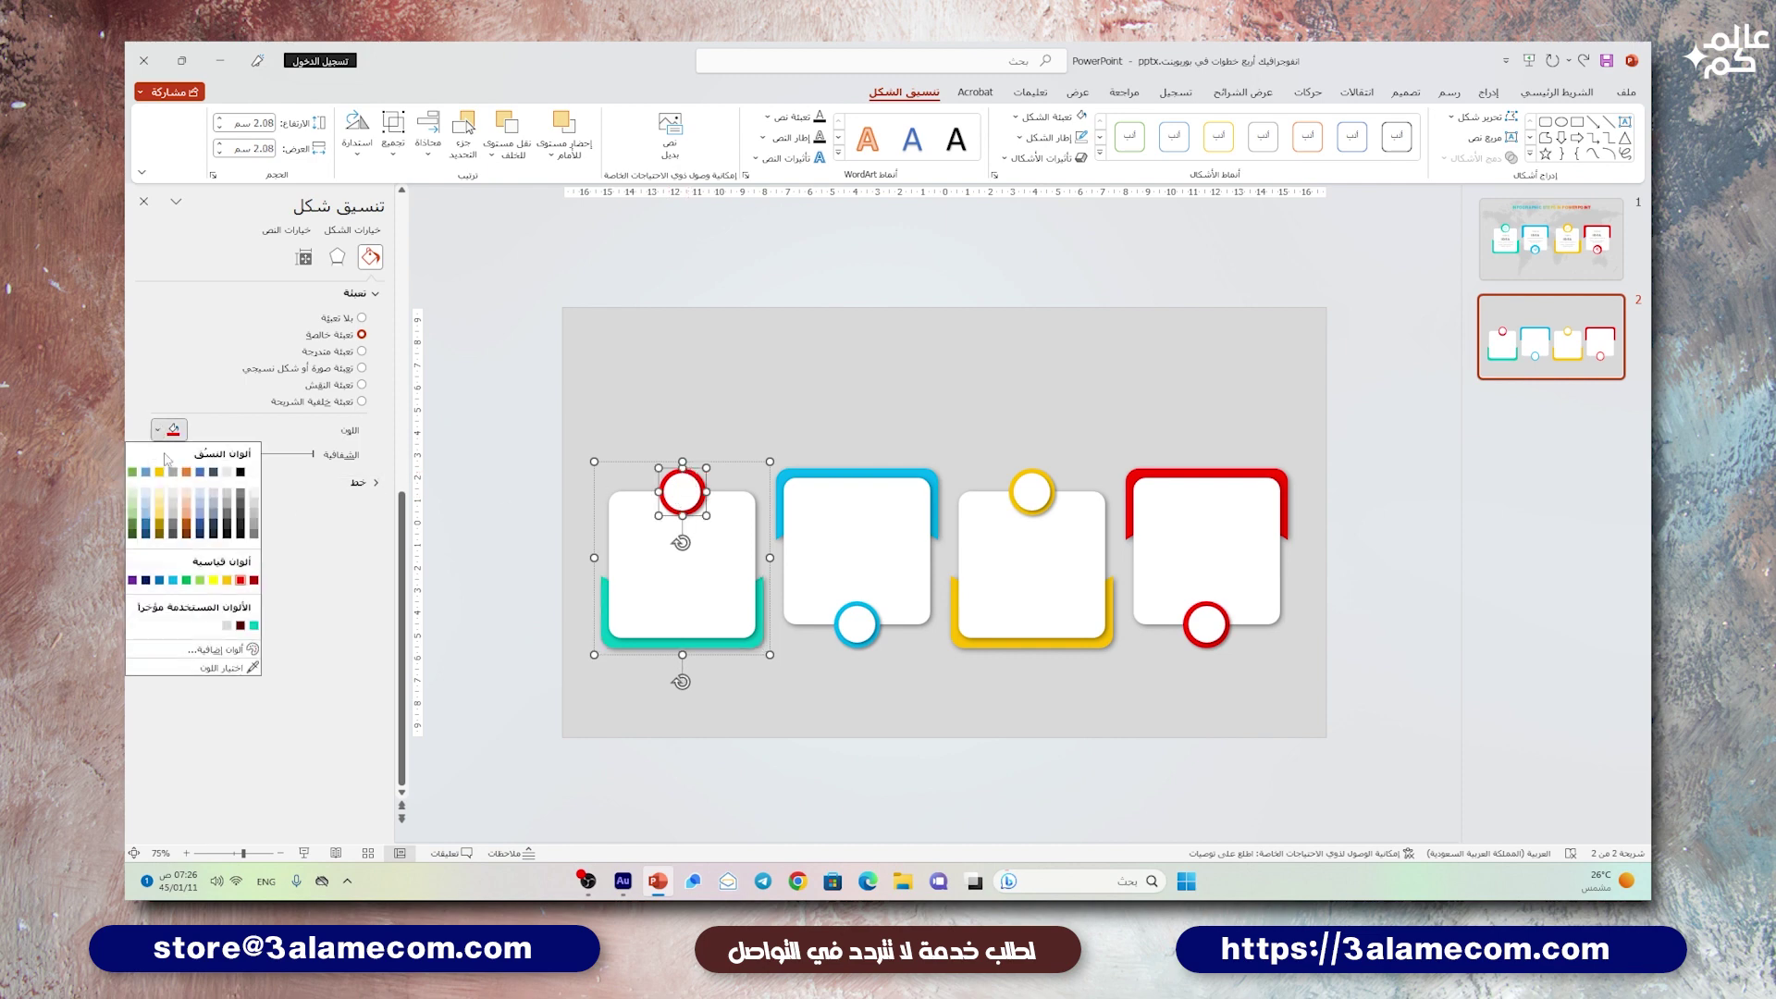
pyautogui.click(254, 626)
pyautogui.click(924, 365)
pyautogui.scroll(2, 1001, 379)
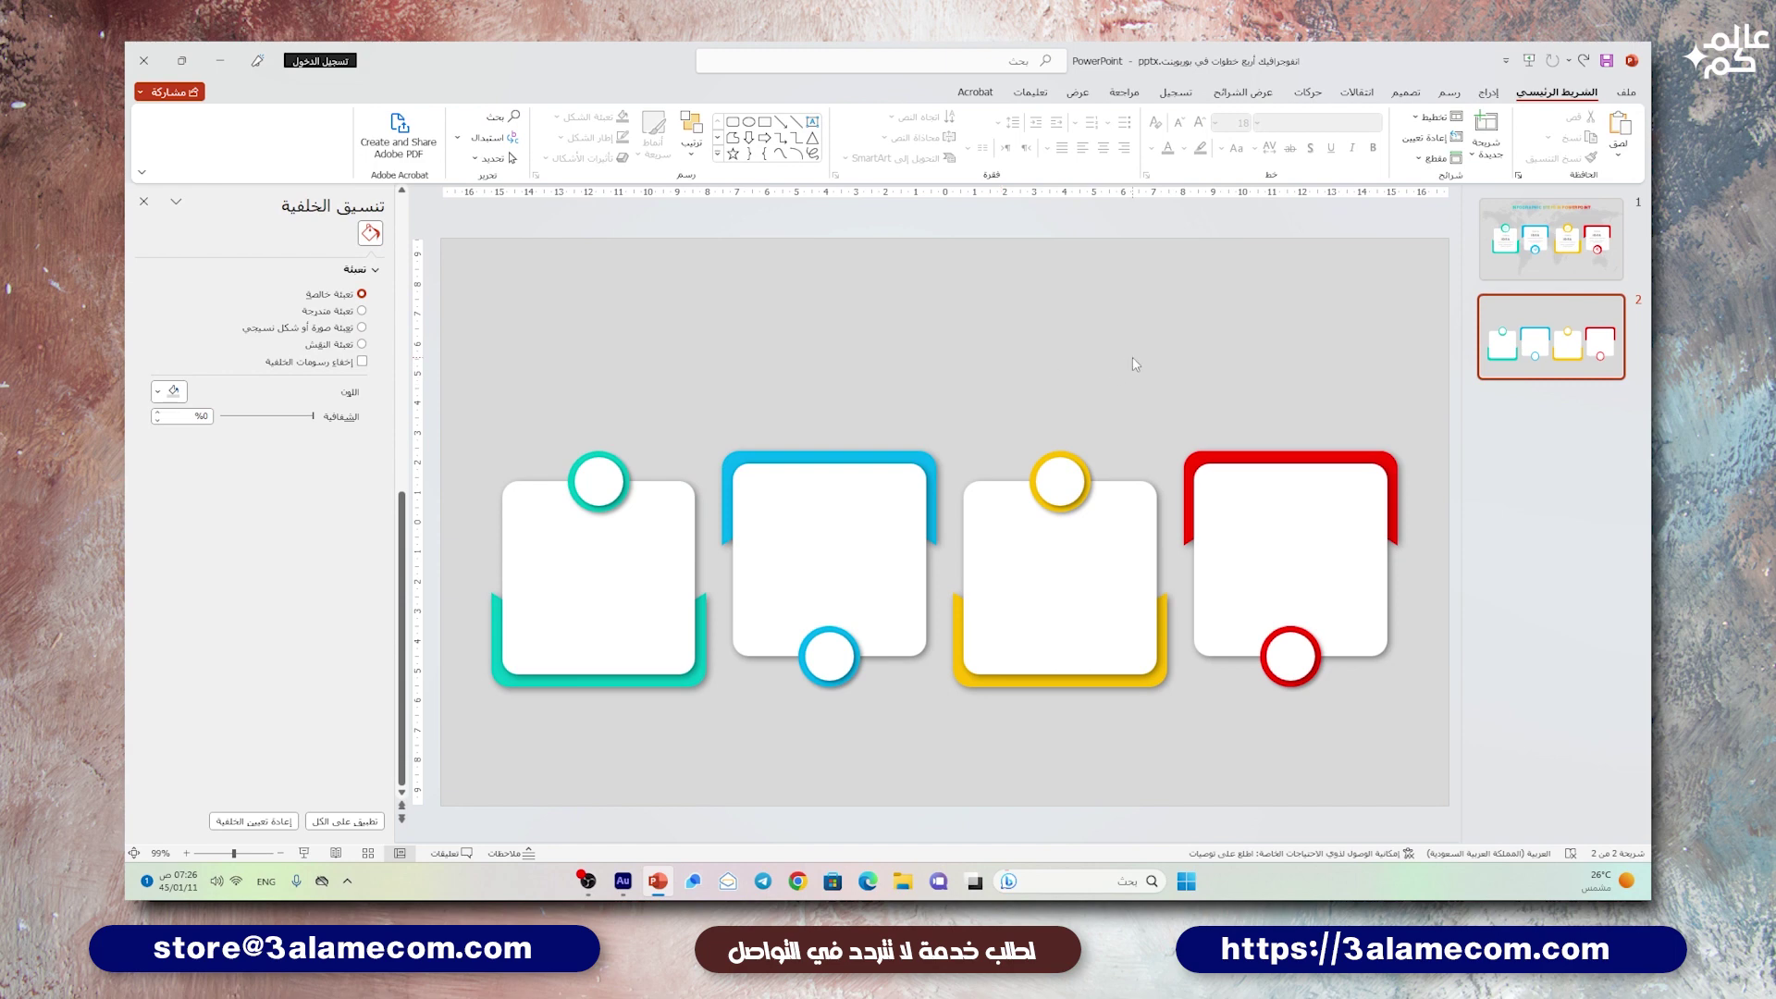
pyautogui.click(1489, 92)
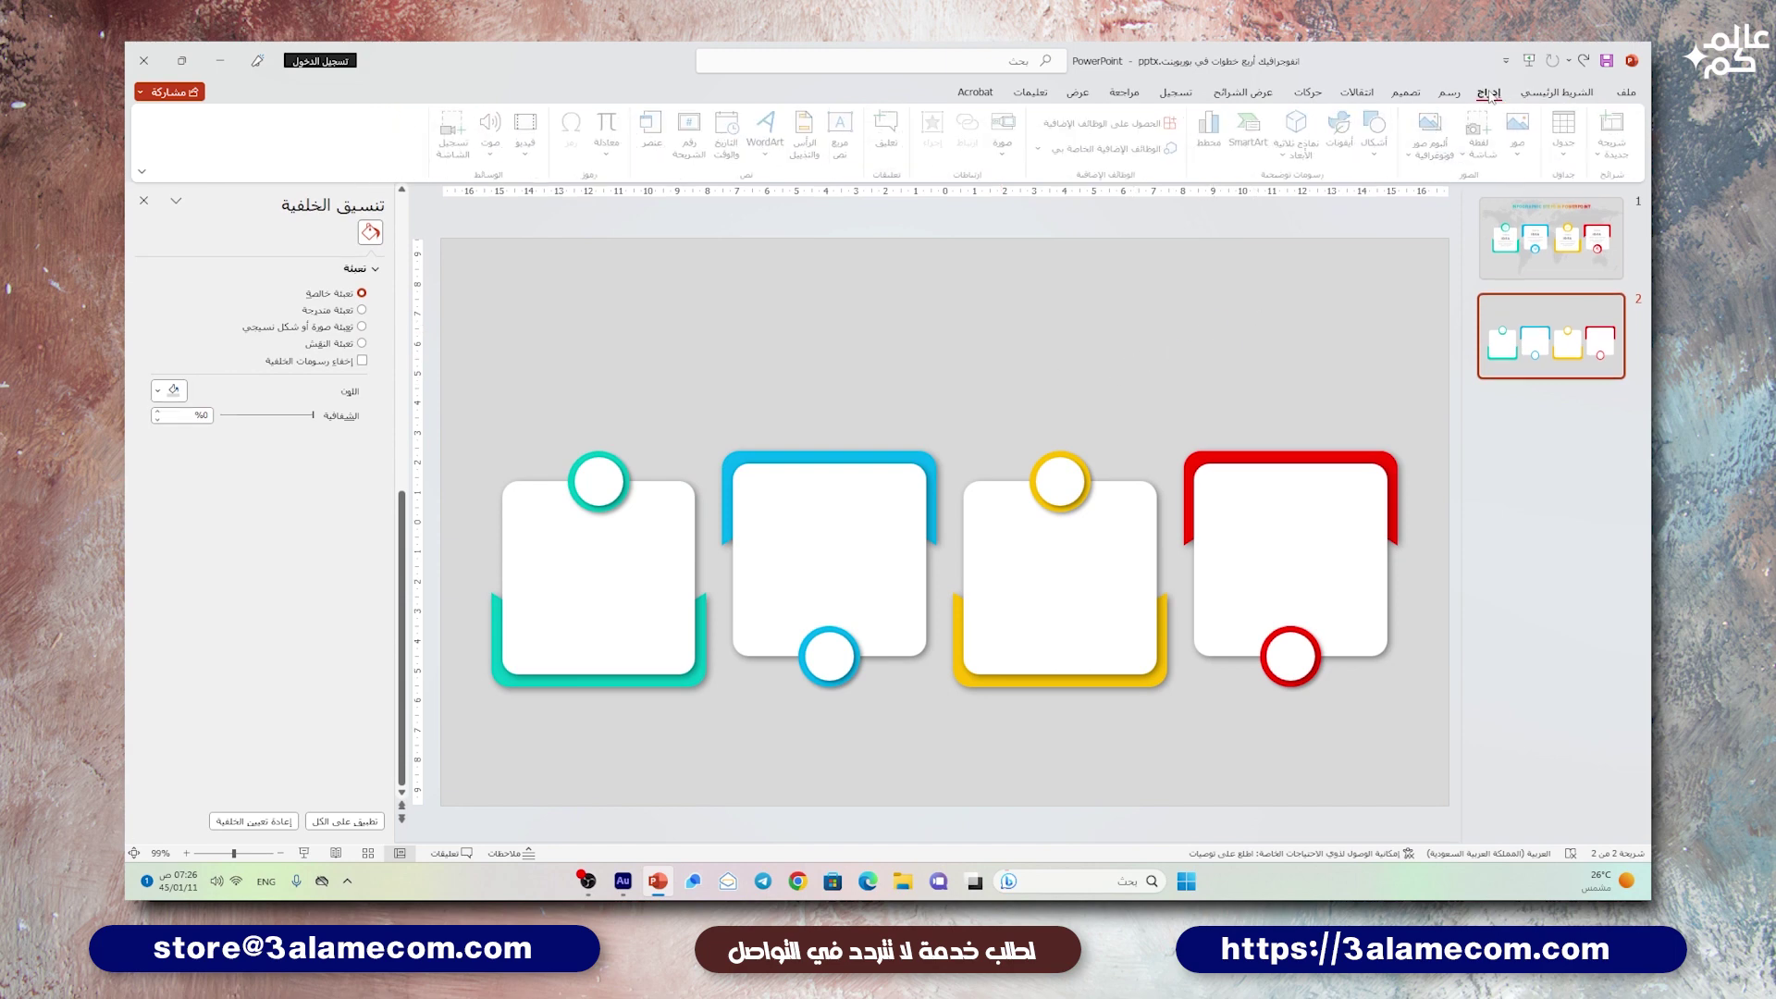
pyautogui.click(1343, 130)
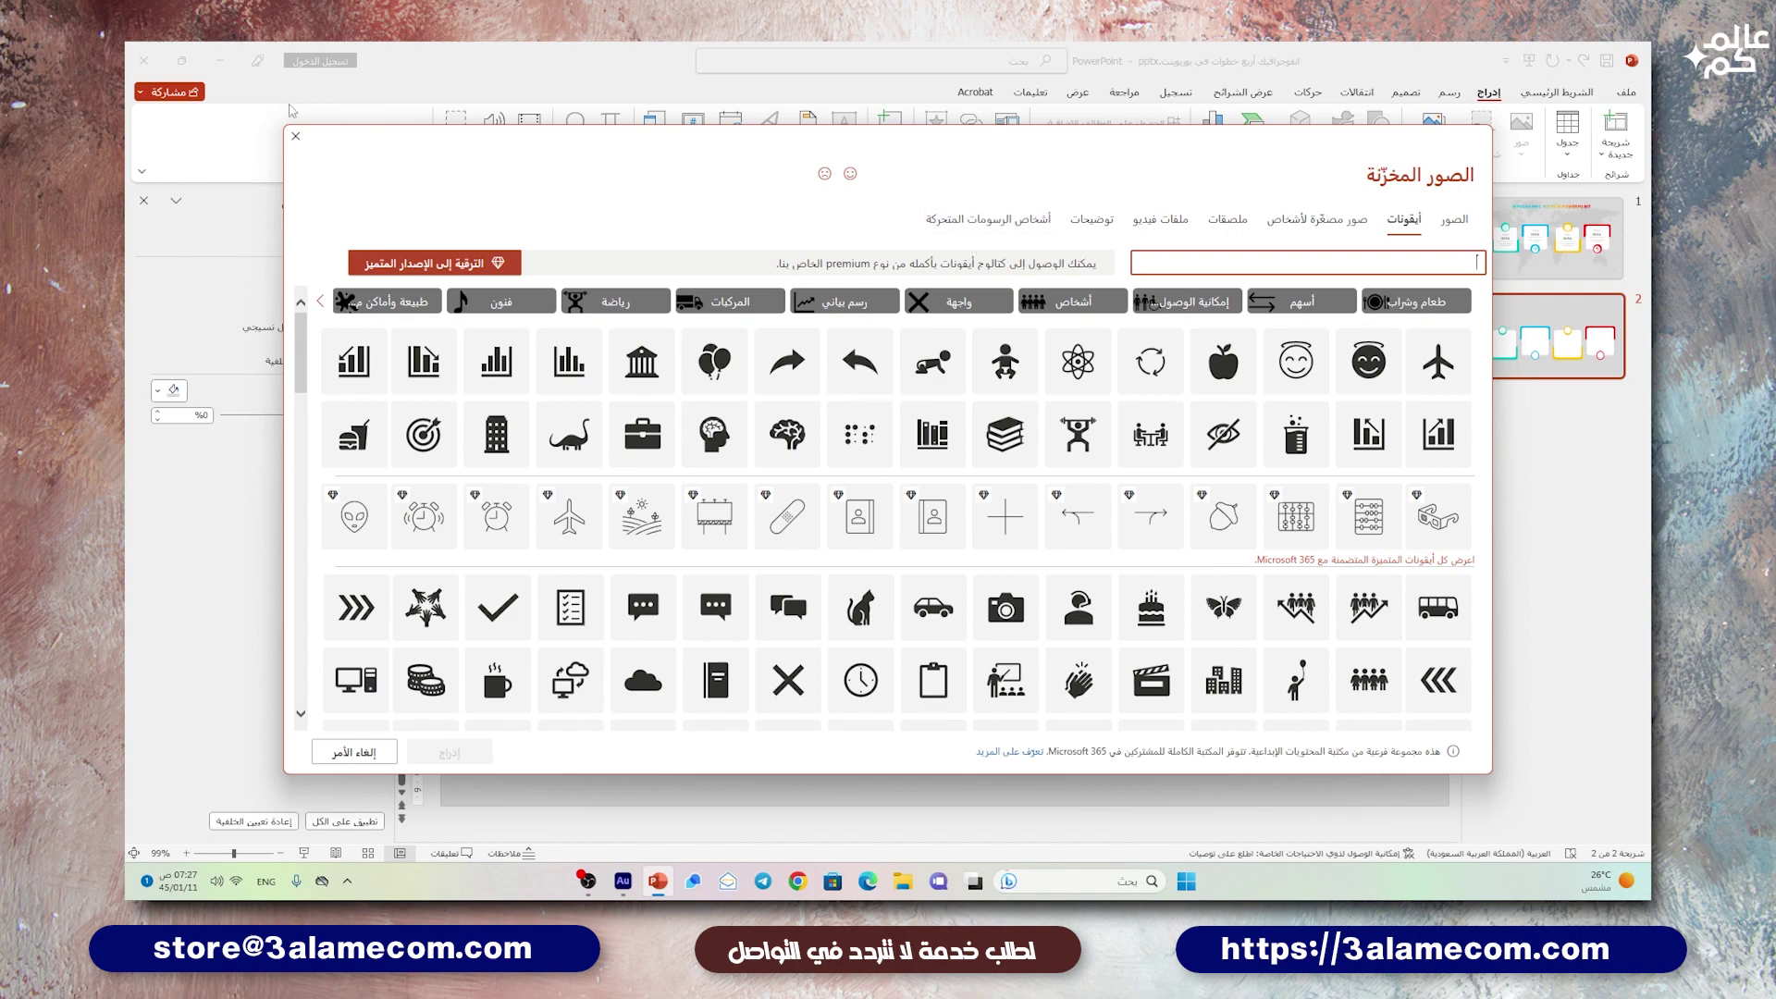
pyautogui.click(296, 136)
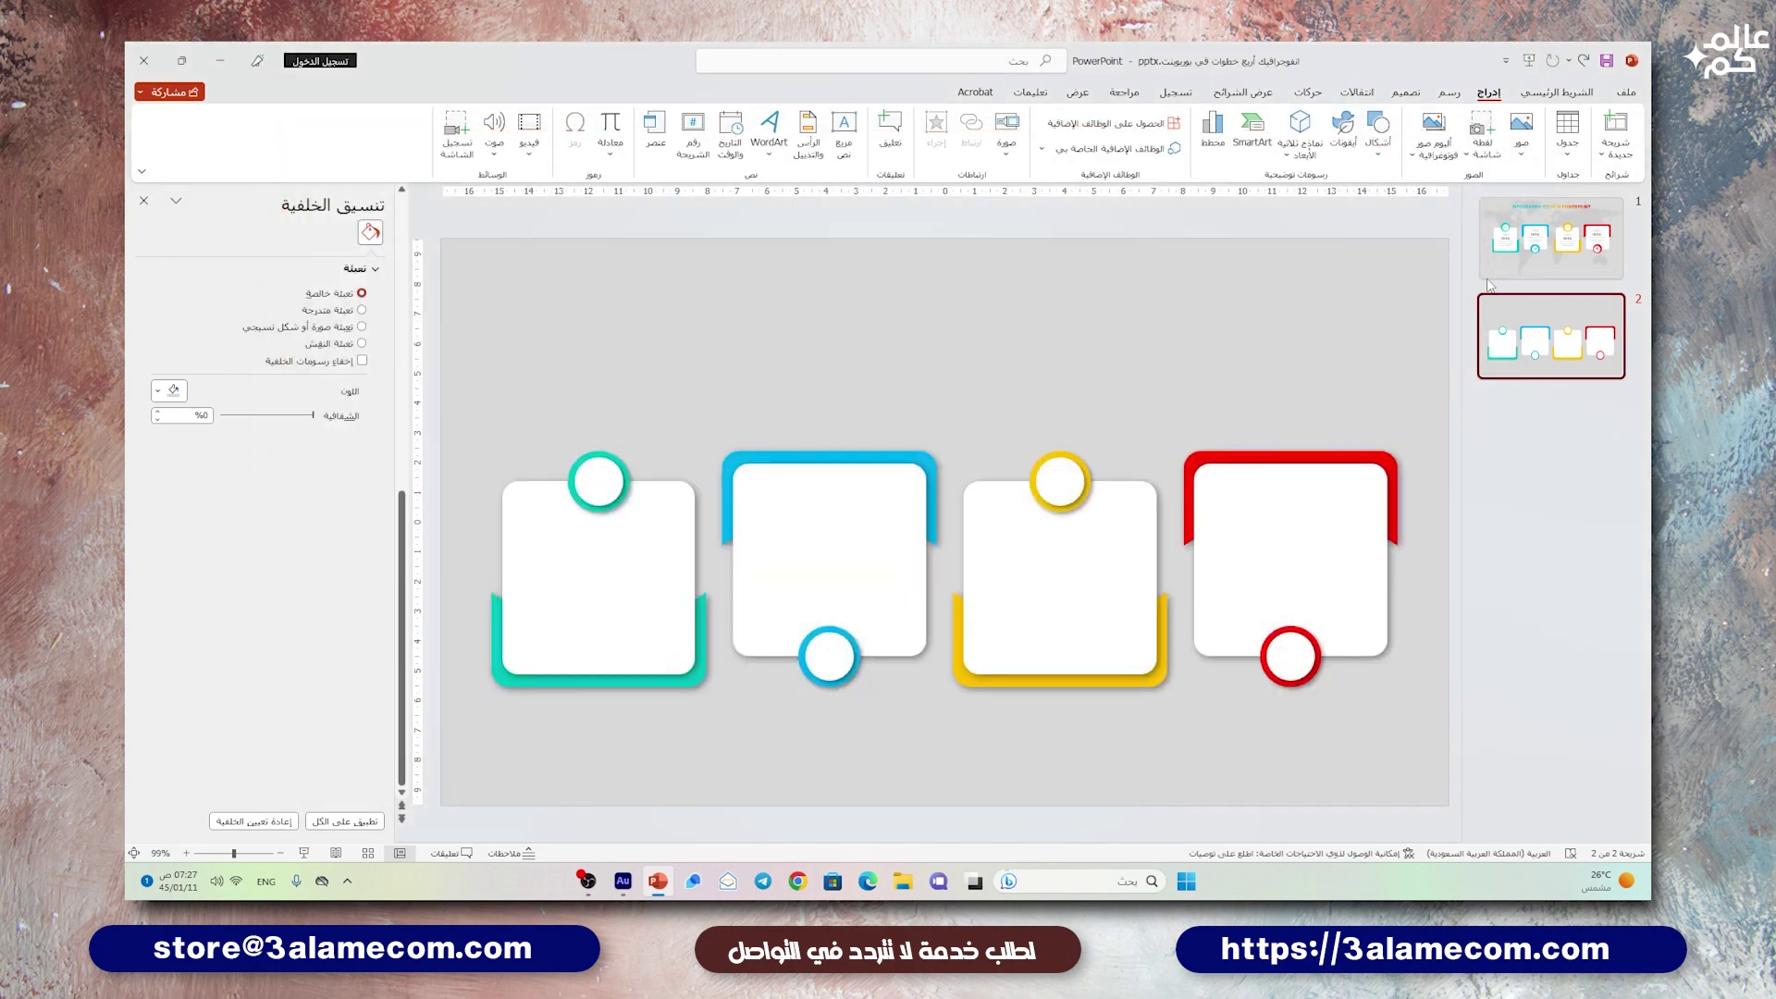
# - Select slide 1's clock, network, chart and globe icons and paste them onto slide 2
pyautogui.click(1515, 246)
pyautogui.click(613, 446)
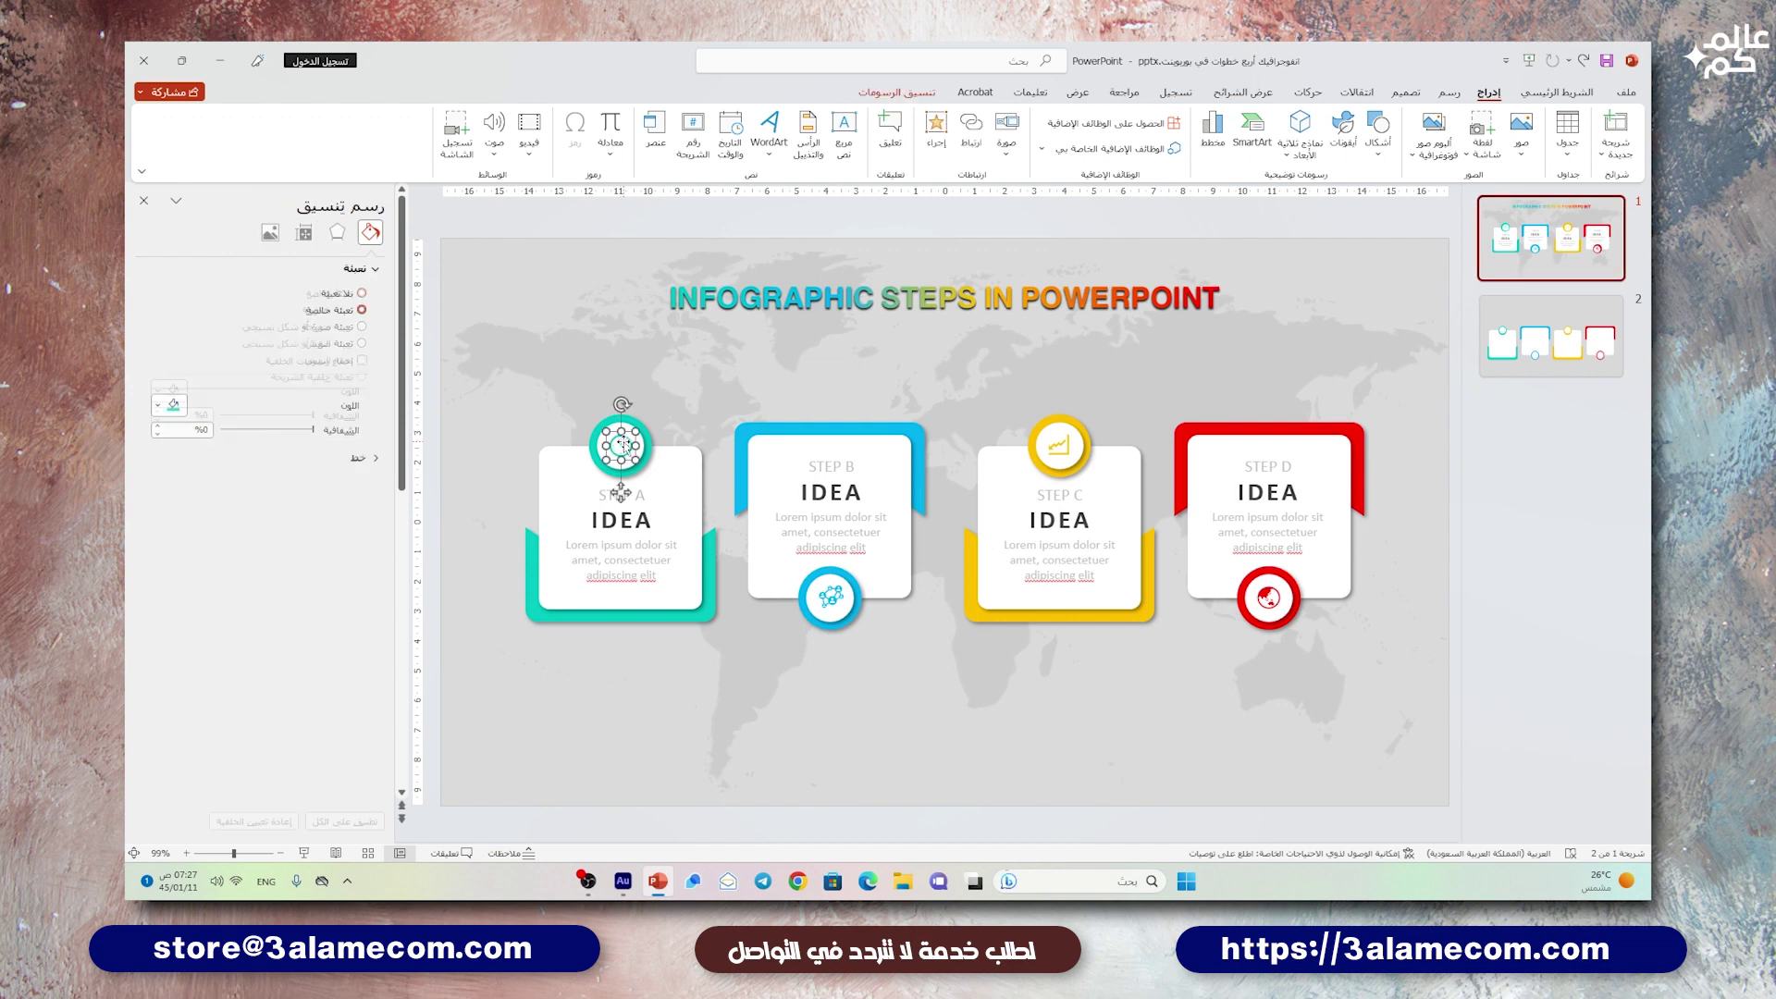
pyautogui.keyDown('shift'); pyautogui.click(831, 597); pyautogui.keyUp('shift')
pyautogui.keyDown('shift'); pyautogui.click(1054, 448); pyautogui.keyUp('shift')
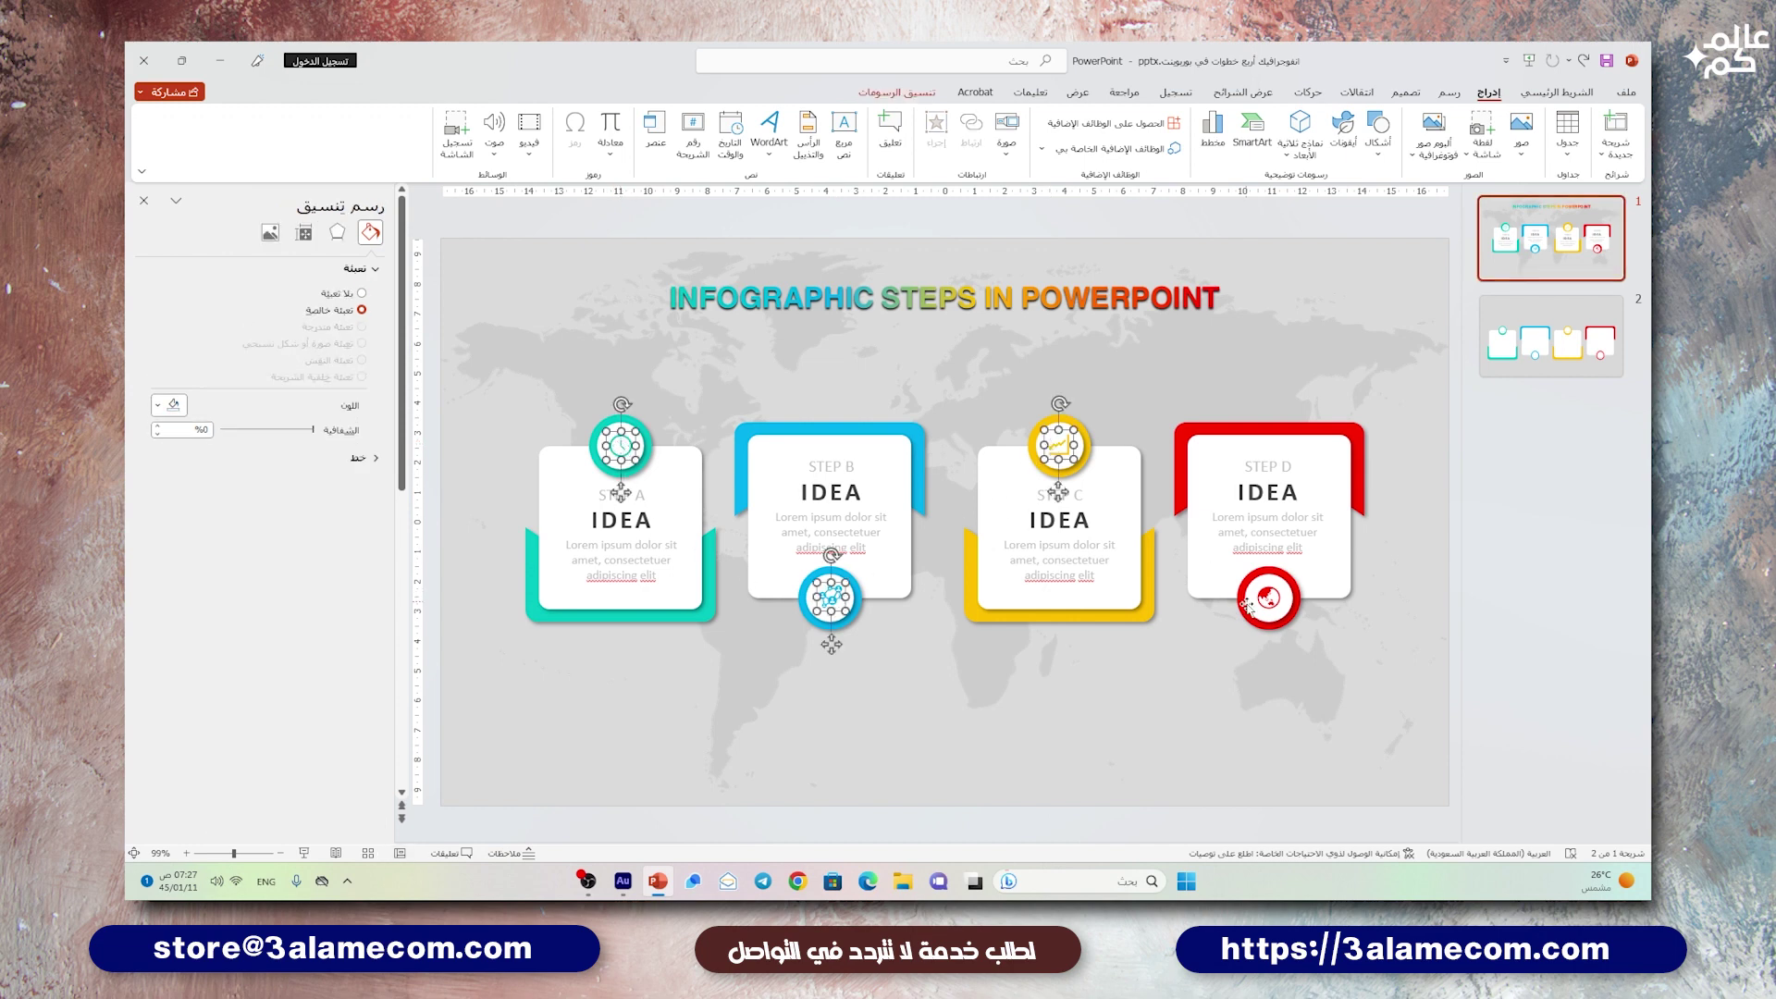
pyautogui.keyDown('shift'); pyautogui.click(1268, 597); pyautogui.keyUp('shift')
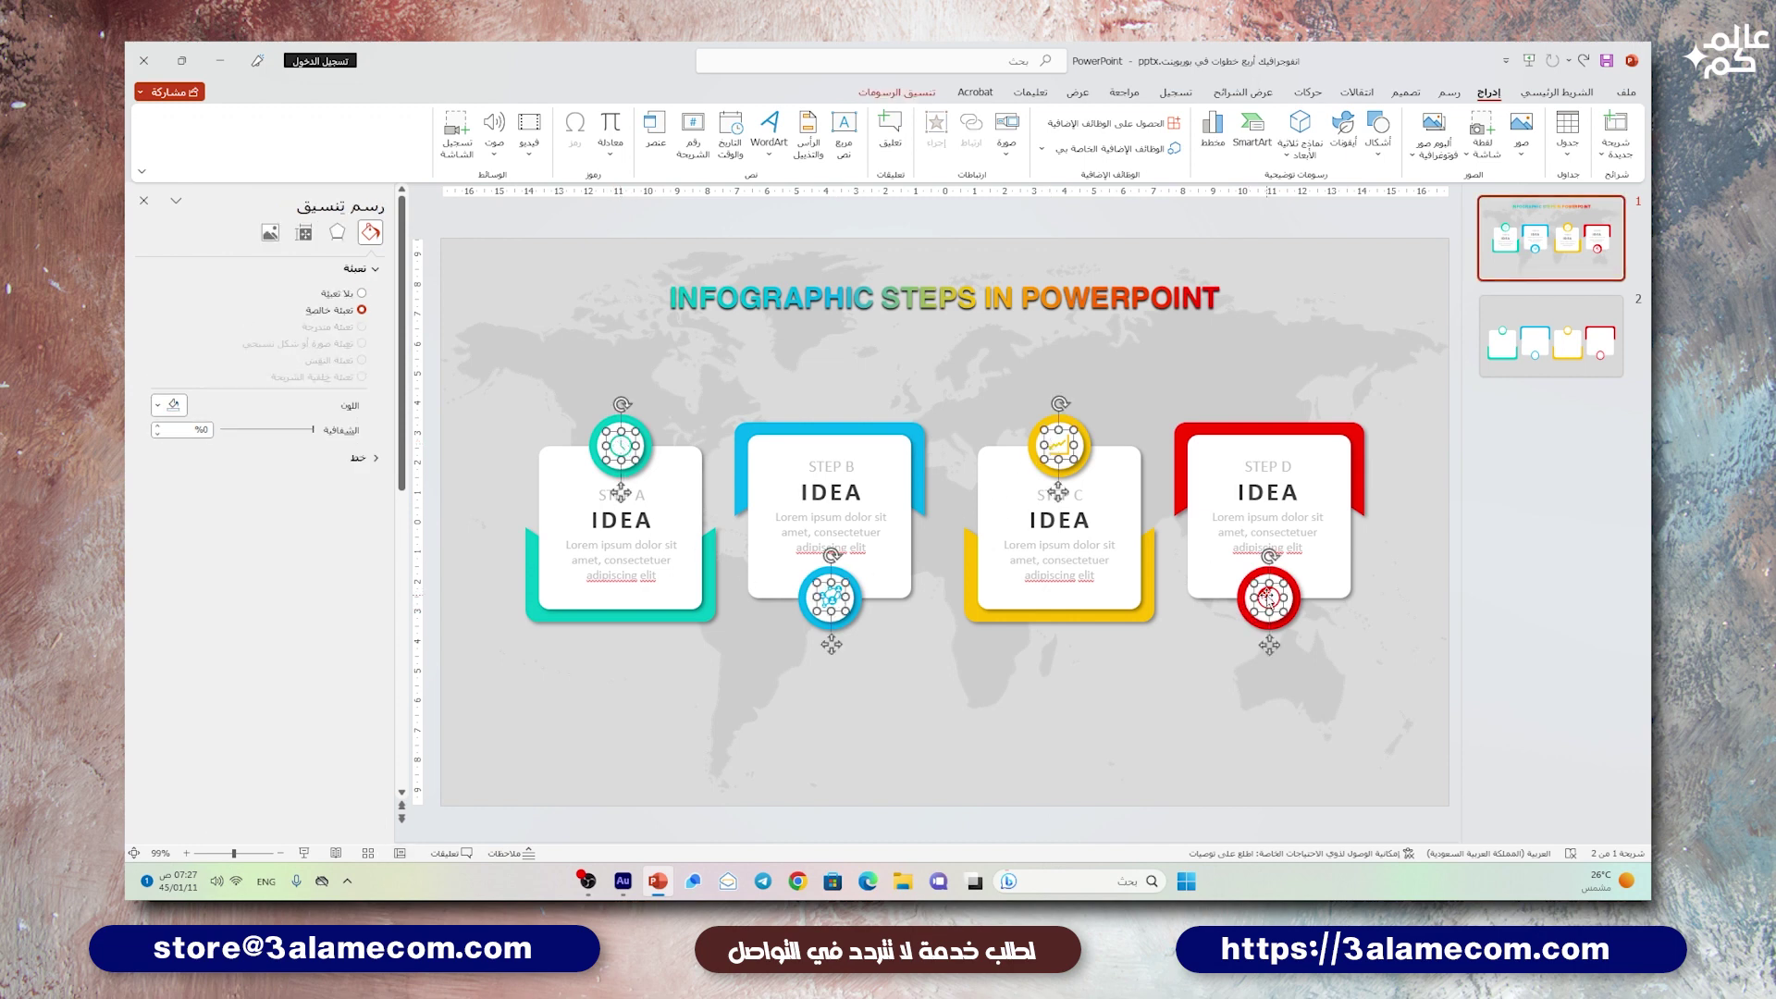
pyautogui.click(1524, 356)
pyautogui.hotkey('ctrl', 'v')
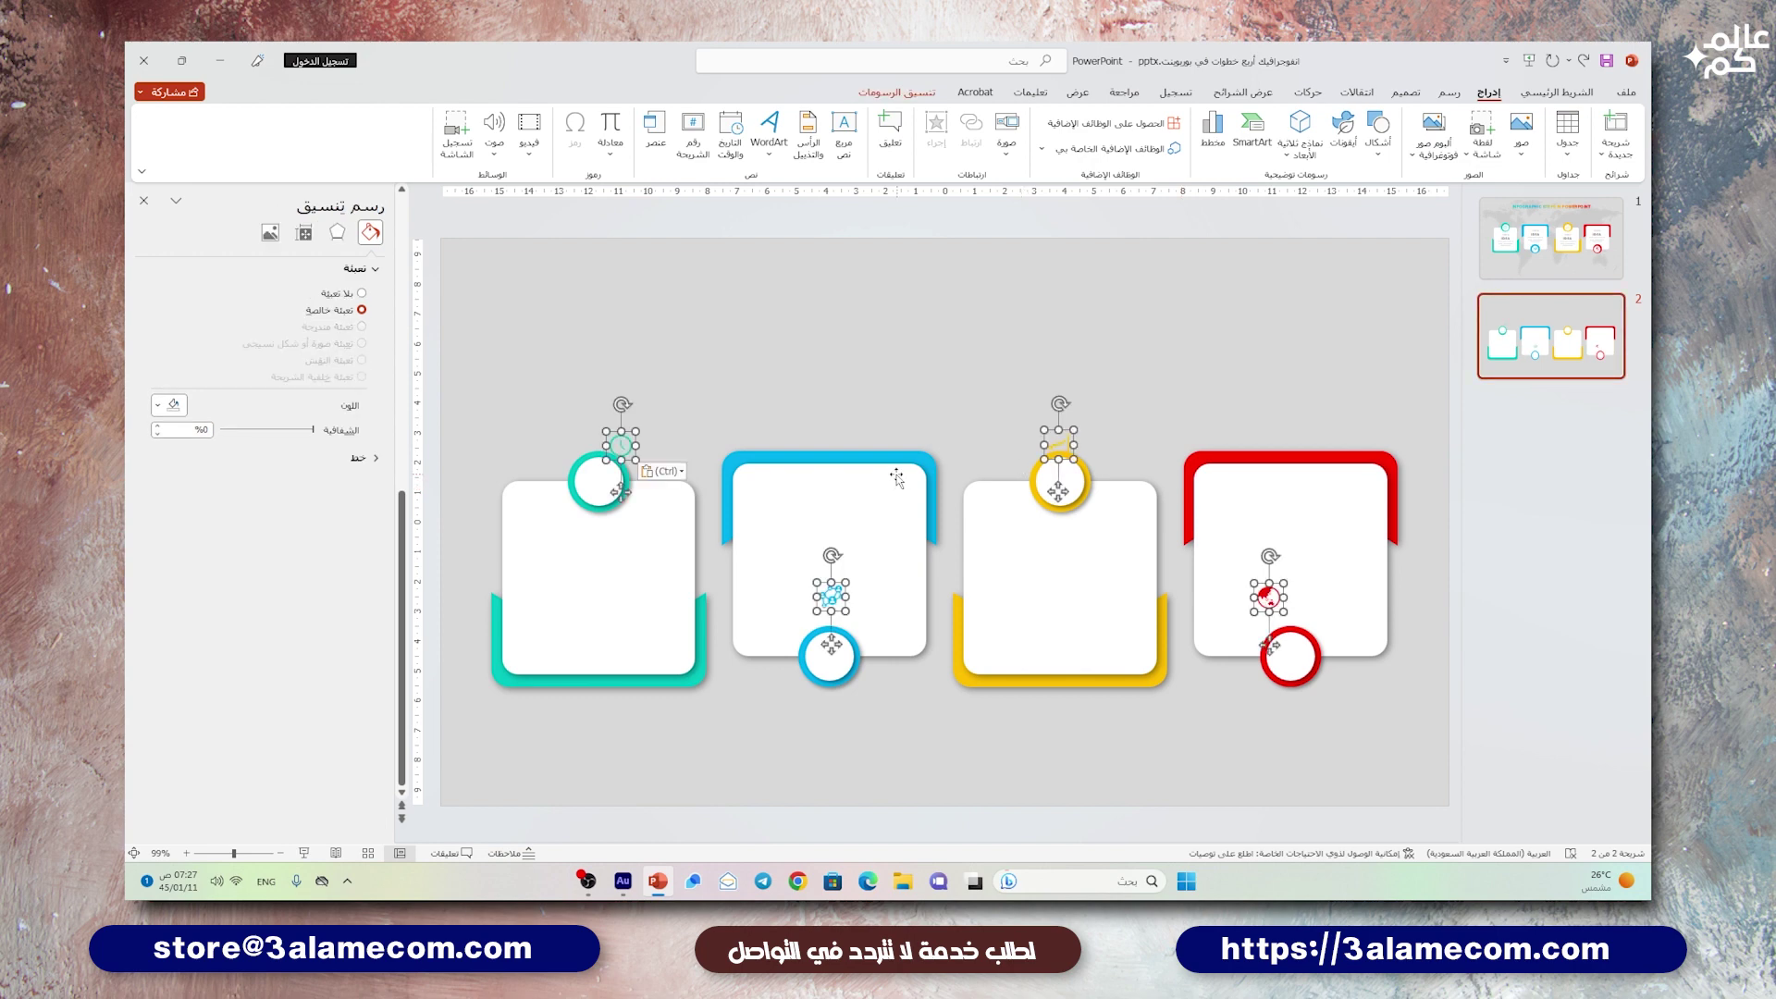
# - Place each icon inside its matching circle, then return to slide 1
pyautogui.moveTo(603, 460); pyautogui.dragTo(581, 494)
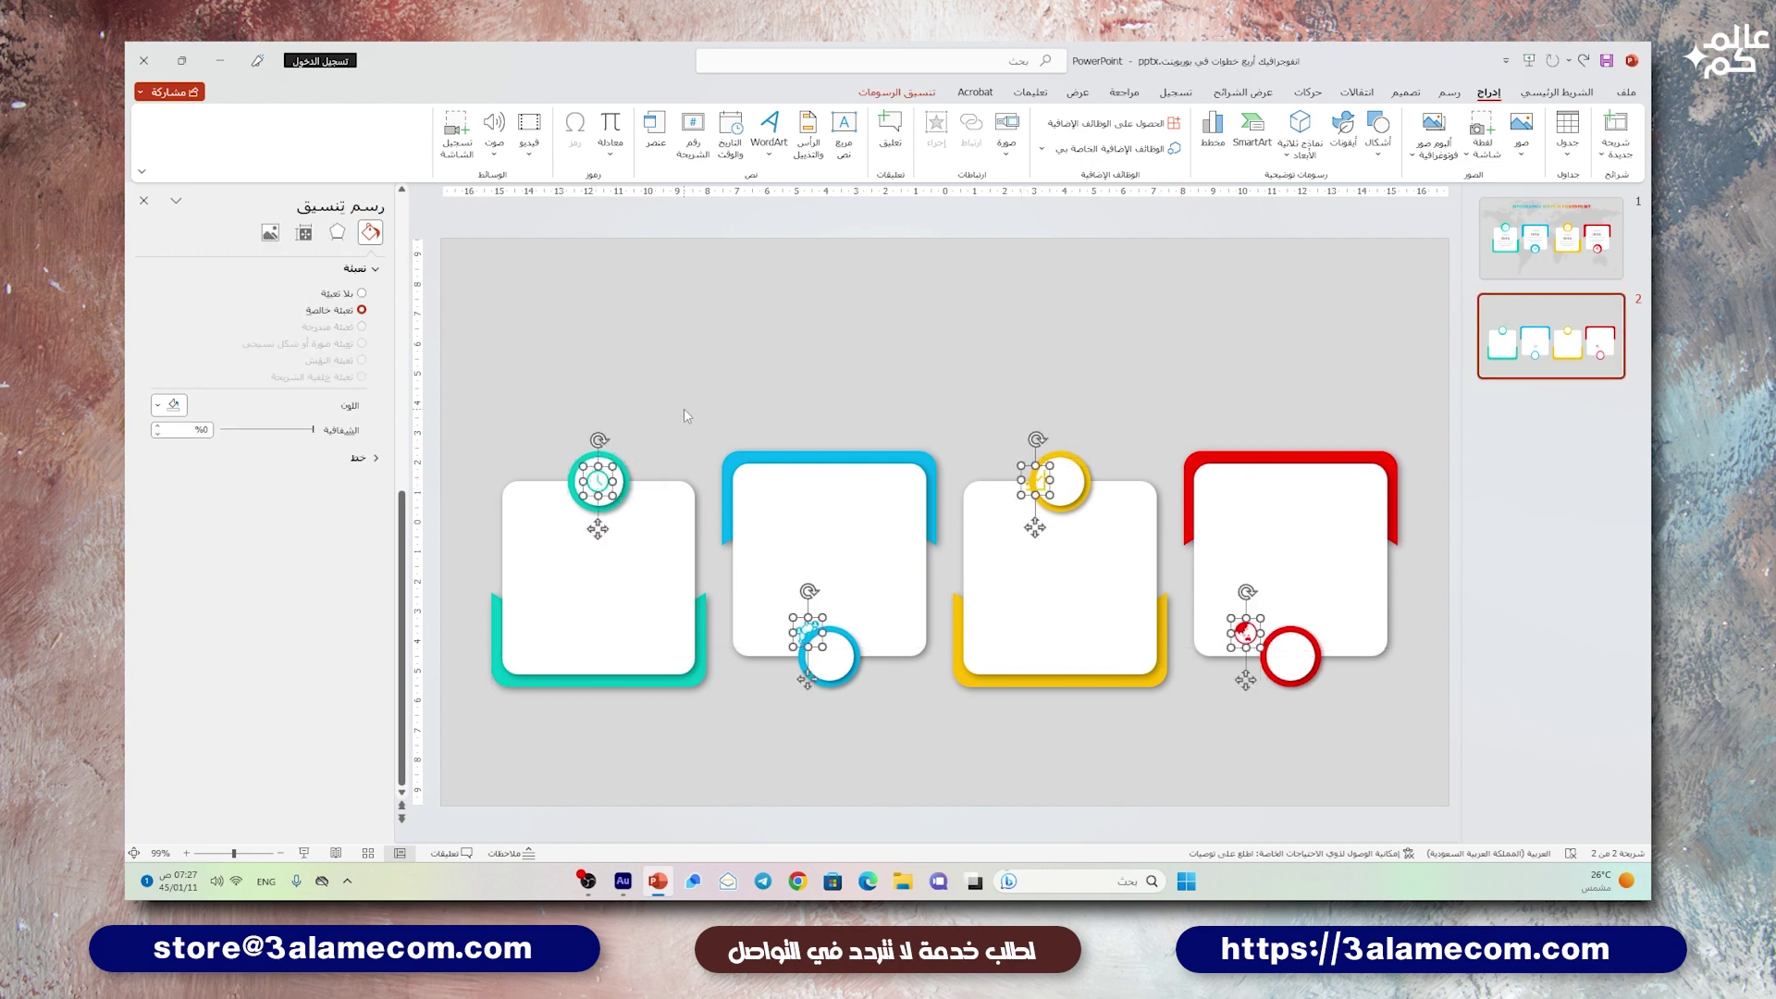
pyautogui.click(826, 659)
pyautogui.moveTo(807, 633); pyautogui.dragTo(830, 658)
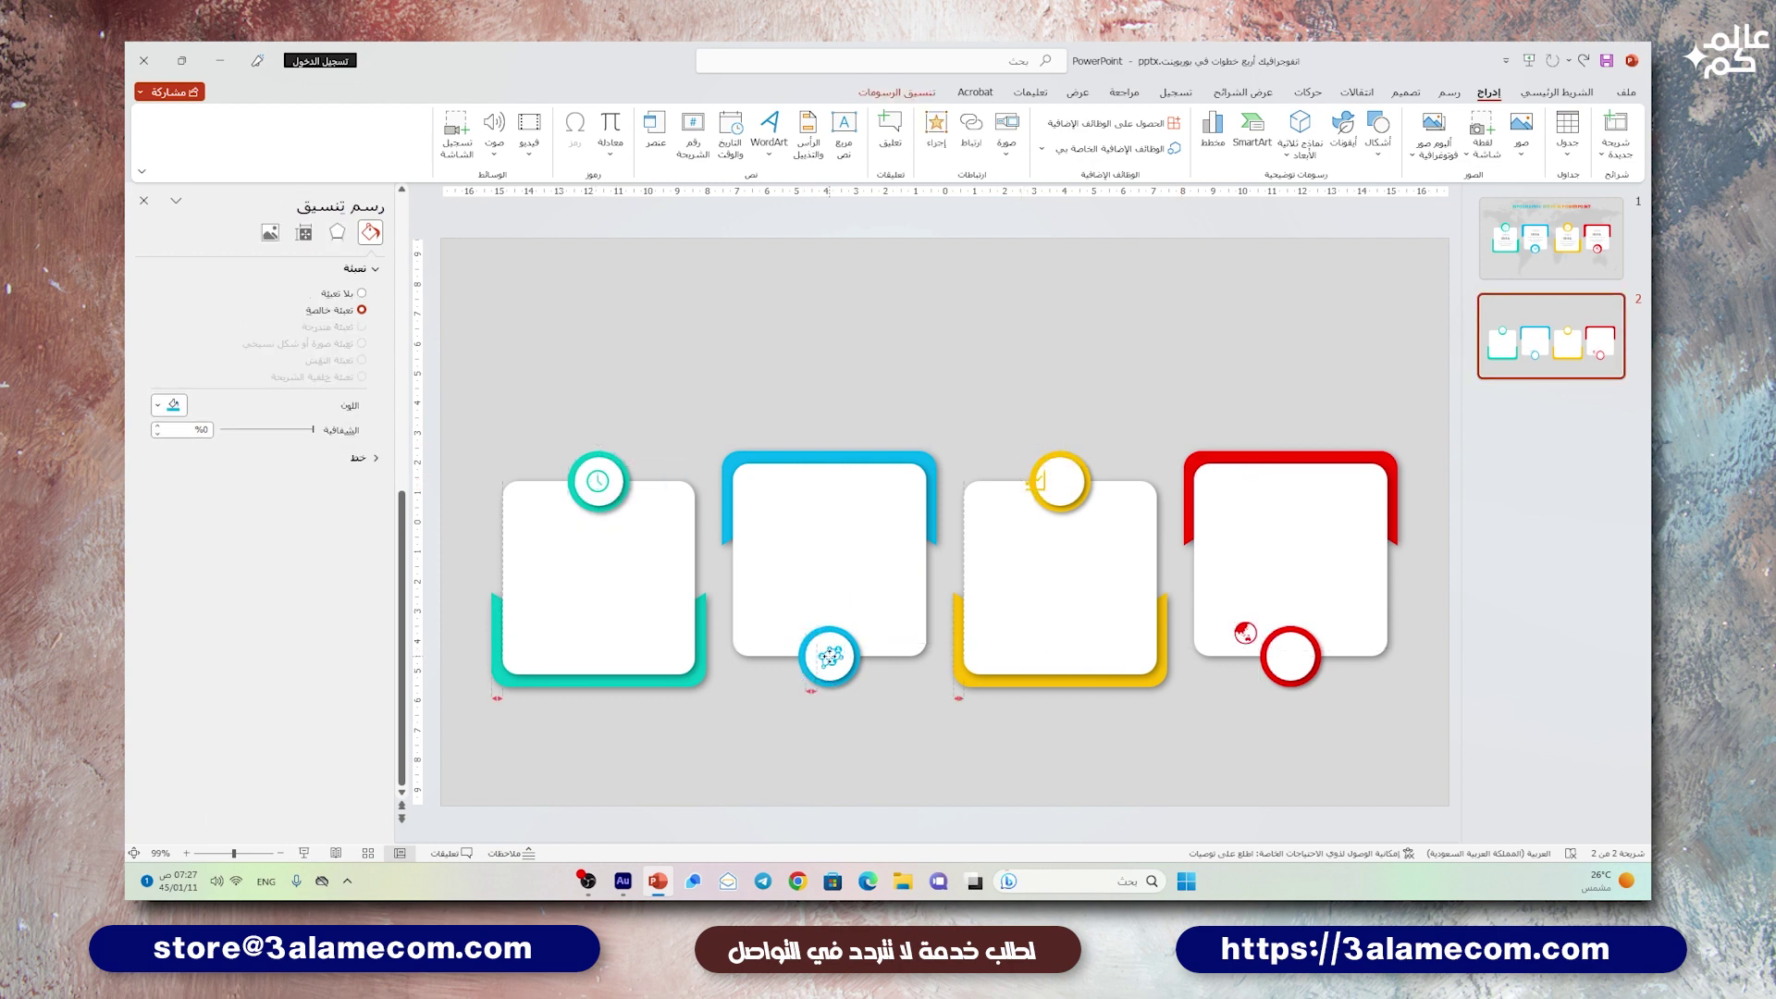
pyautogui.moveTo(1041, 485); pyautogui.dragTo(1060, 481)
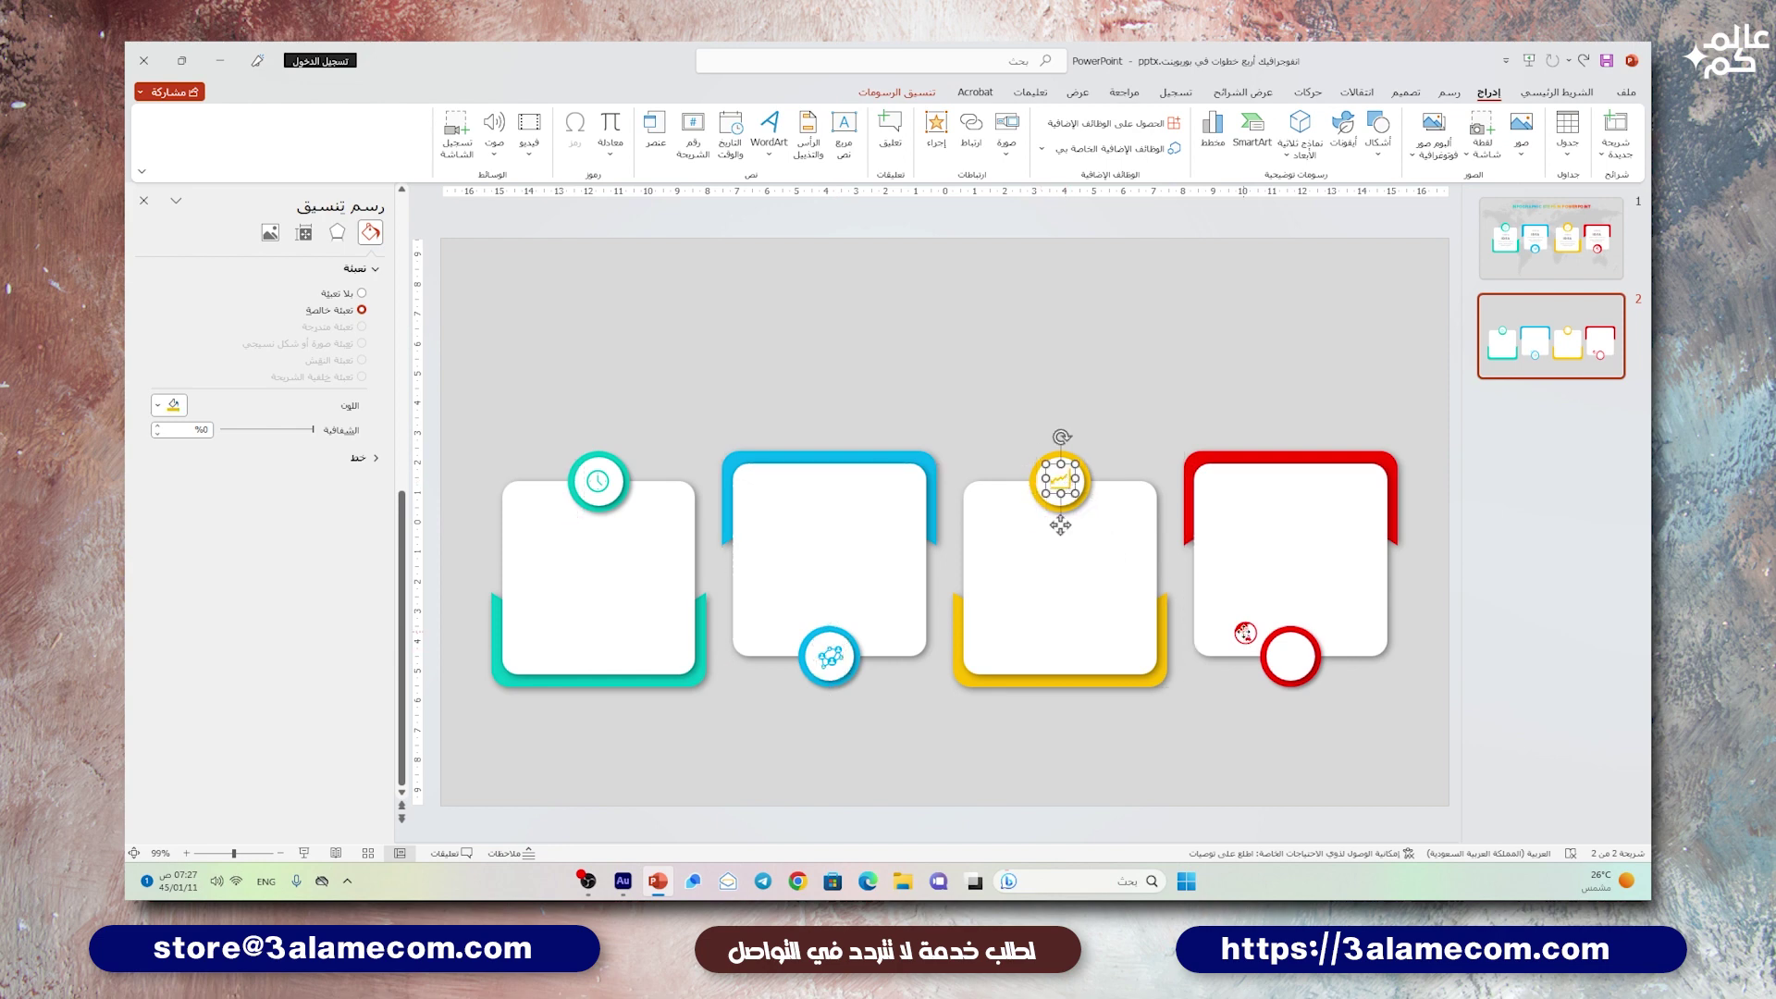
pyautogui.moveTo(1245, 633); pyautogui.dragTo(1291, 656)
pyautogui.press('pageup')
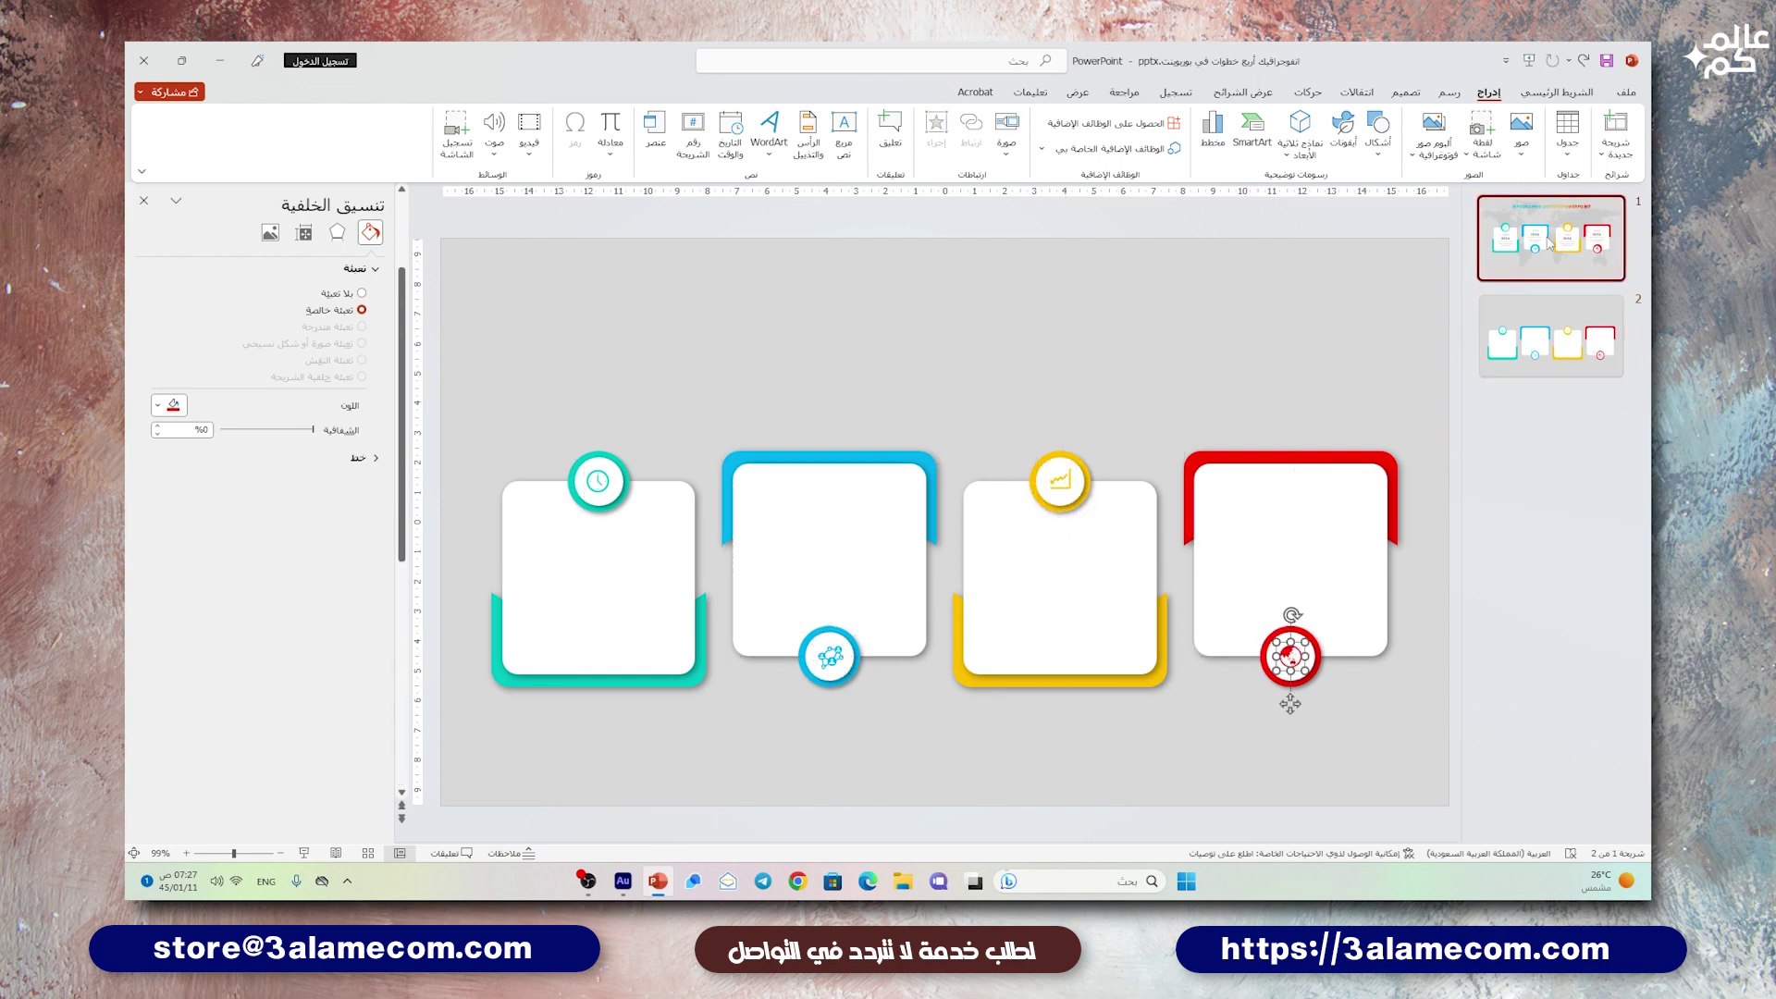
pyautogui.click(699, 530)
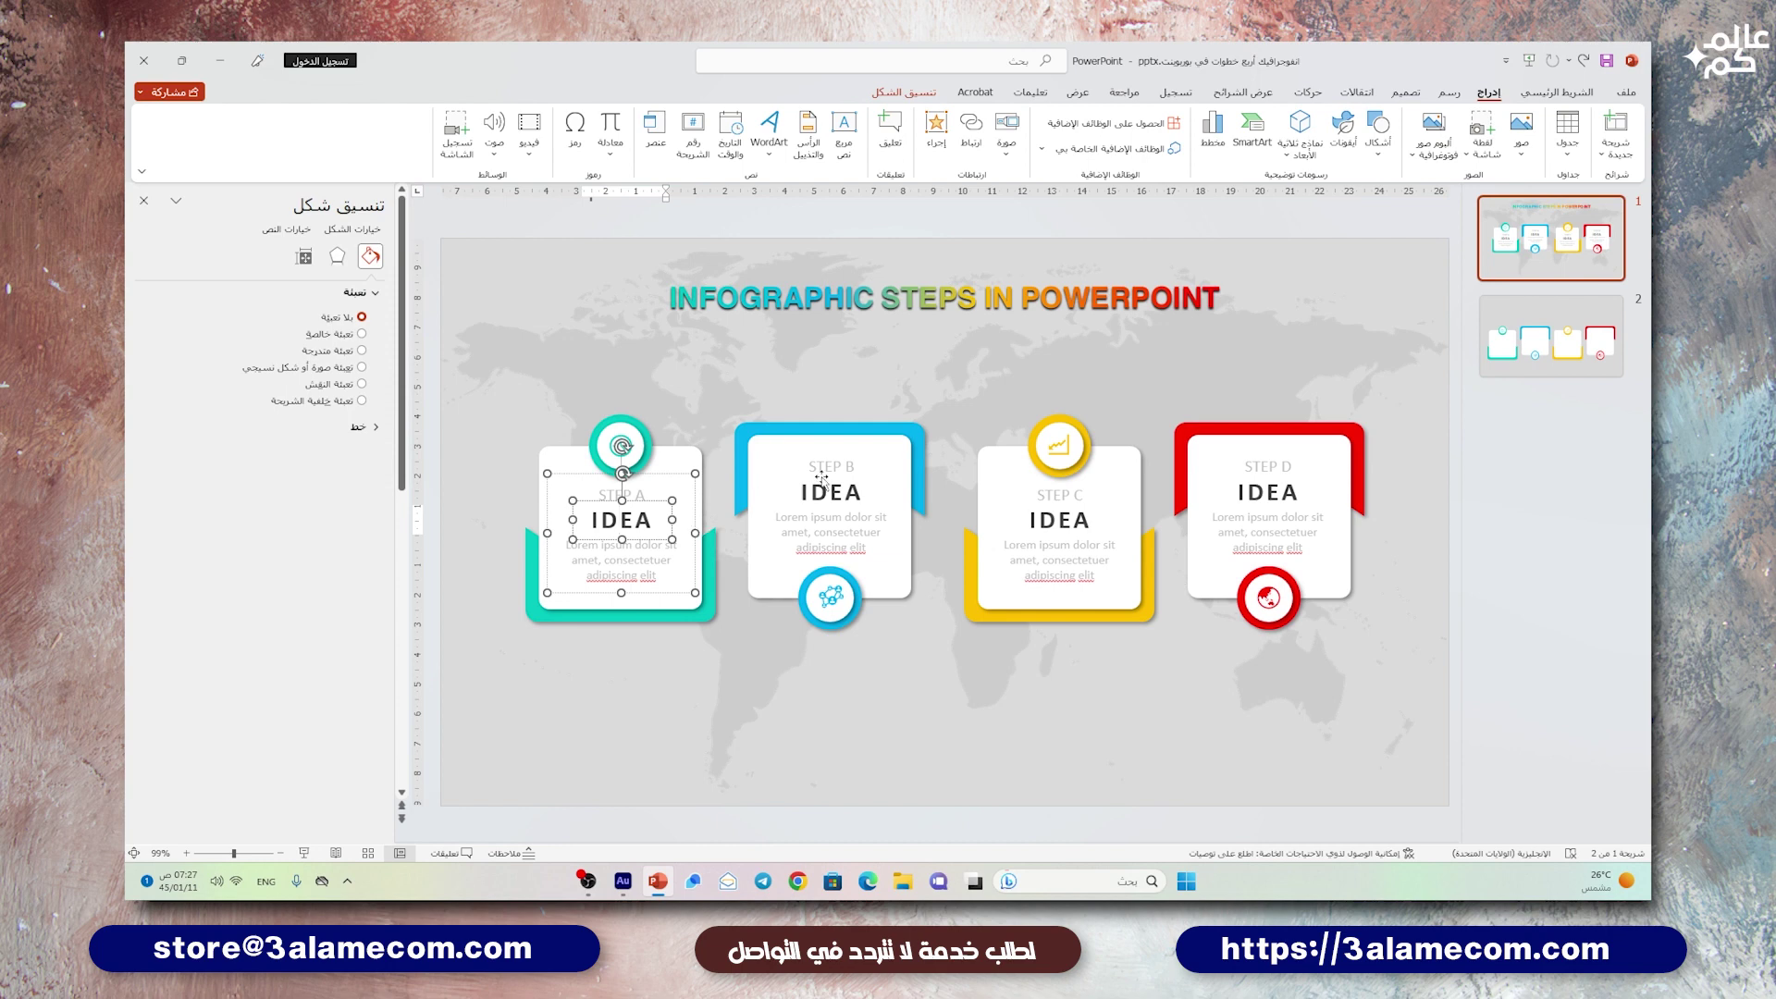
# - Copy the Step A–D text boxes from slide 1 and paste them onto slide 2
pyautogui.keyDown('shift'); pyautogui.click(821, 481); pyautogui.keyUp('shift')
pyautogui.keyDown('shift'); pyautogui.click(1036, 499); pyautogui.keyUp('shift')
pyautogui.keyDown('shift'); pyautogui.click(1281, 513); pyautogui.keyUp('shift')
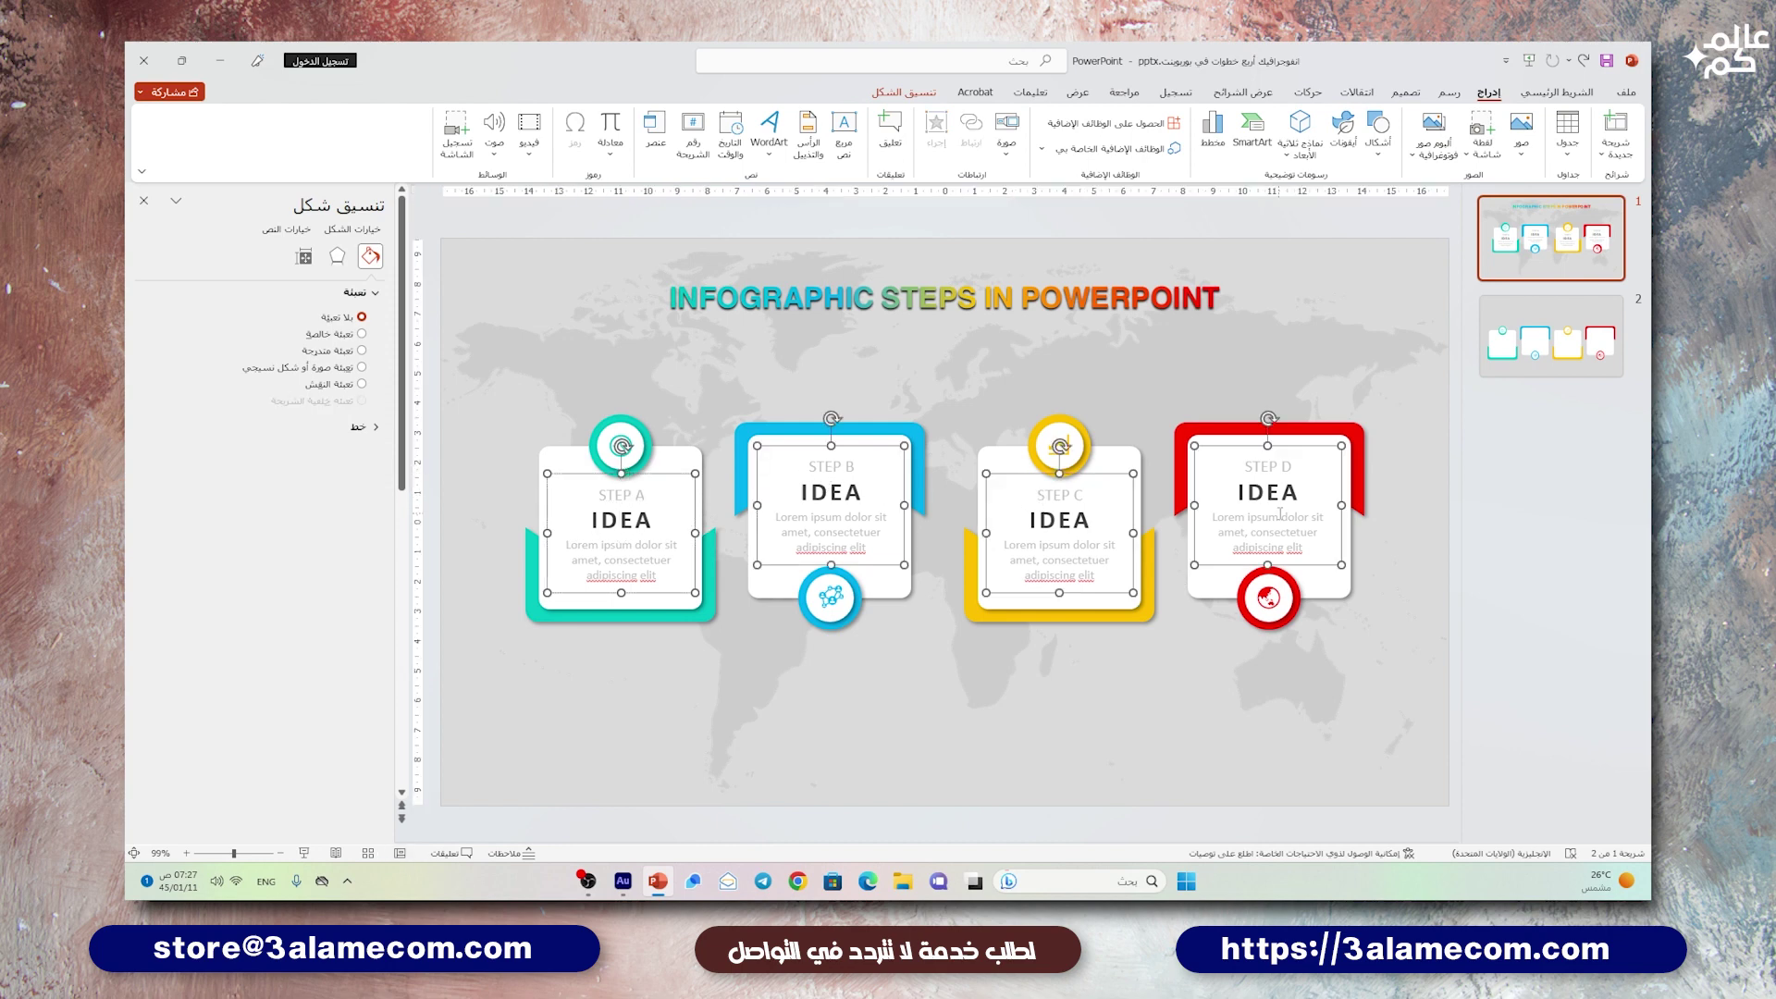
pyautogui.hotkey('ctrl', 'c')
pyautogui.press('pagedown')
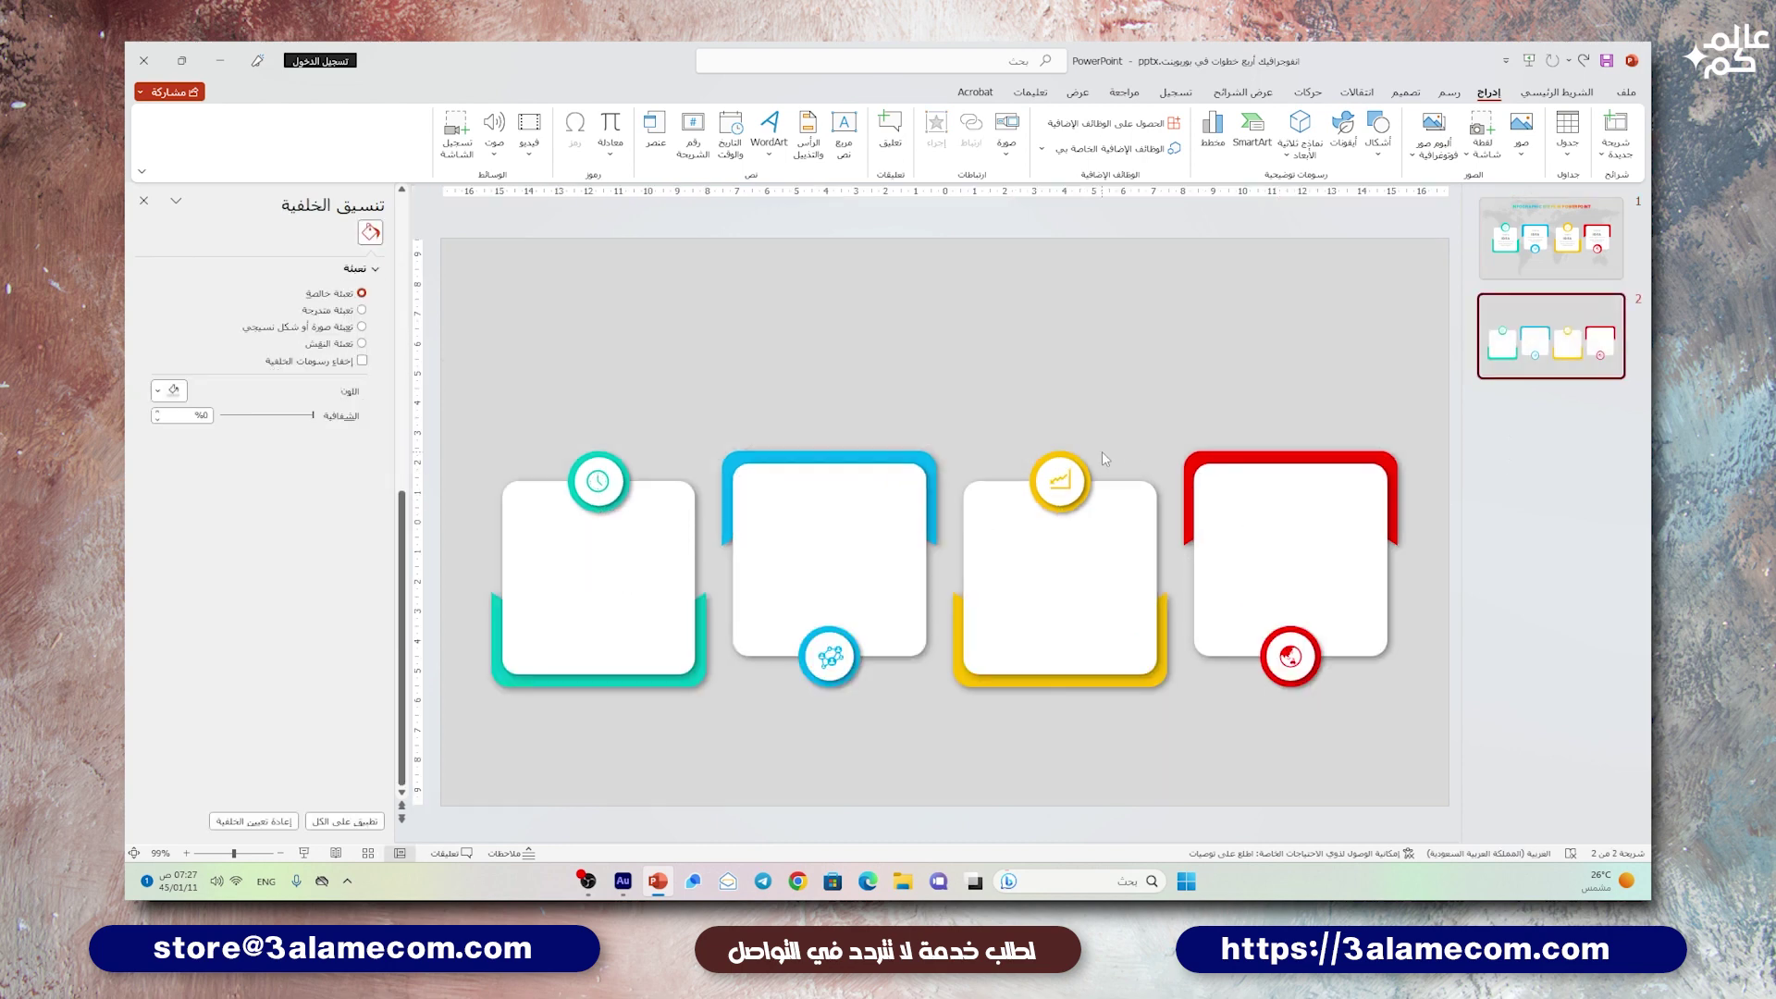
pyautogui.hotkey('ctrl', 'v')
# - Position the Step A, C and D text blocks onto the teal, yellow and red cards
pyautogui.click(891, 413)
pyautogui.click(676, 473)
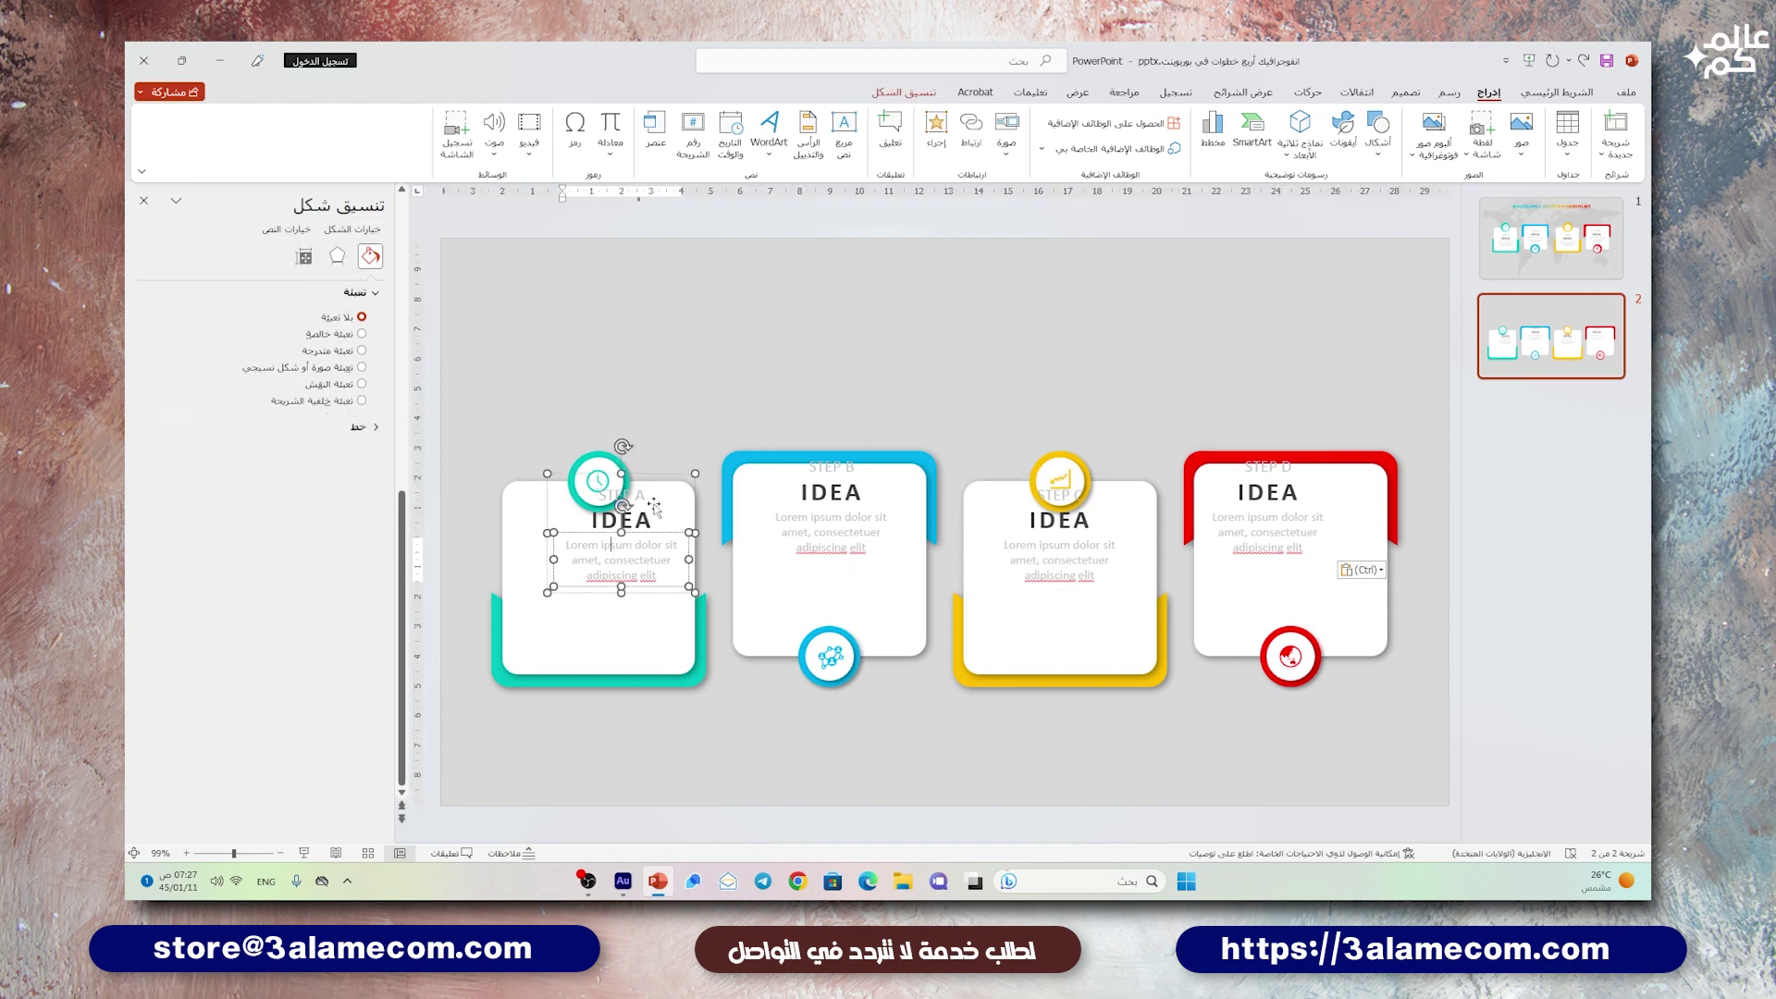
pyautogui.moveTo(675, 473); pyautogui.dragTo(653, 519)
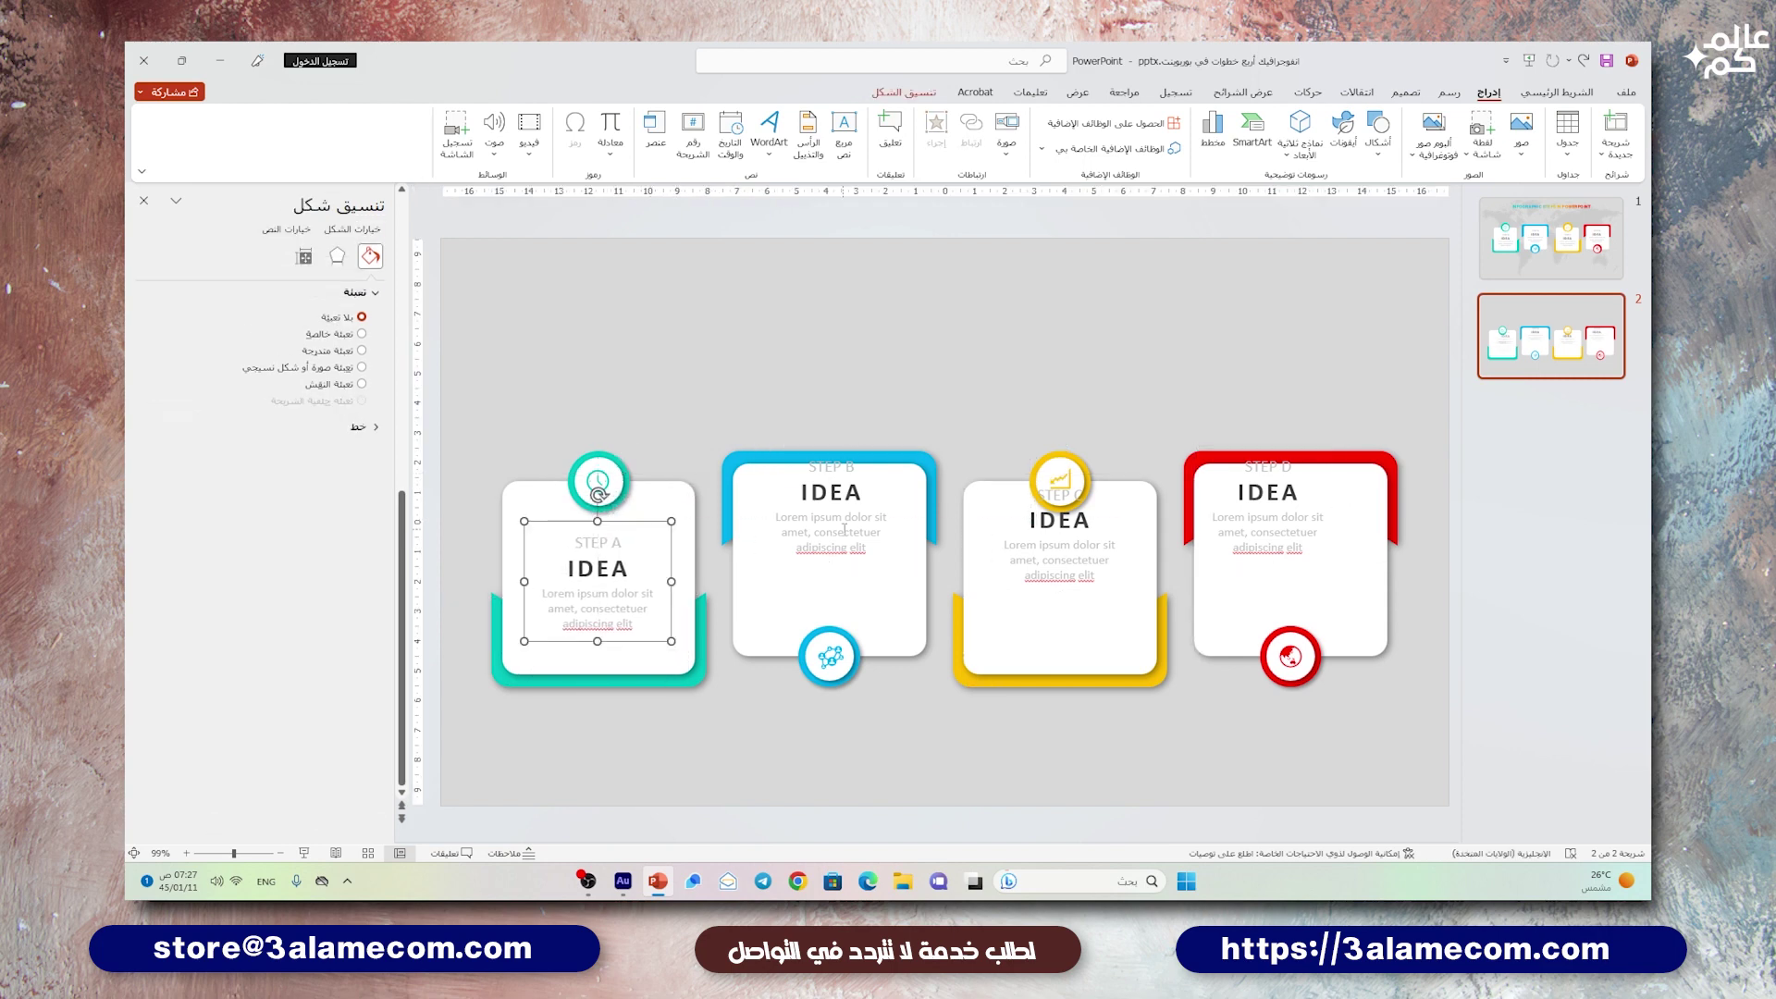
pyautogui.moveTo(864, 446); pyautogui.dragTo(858, 485)
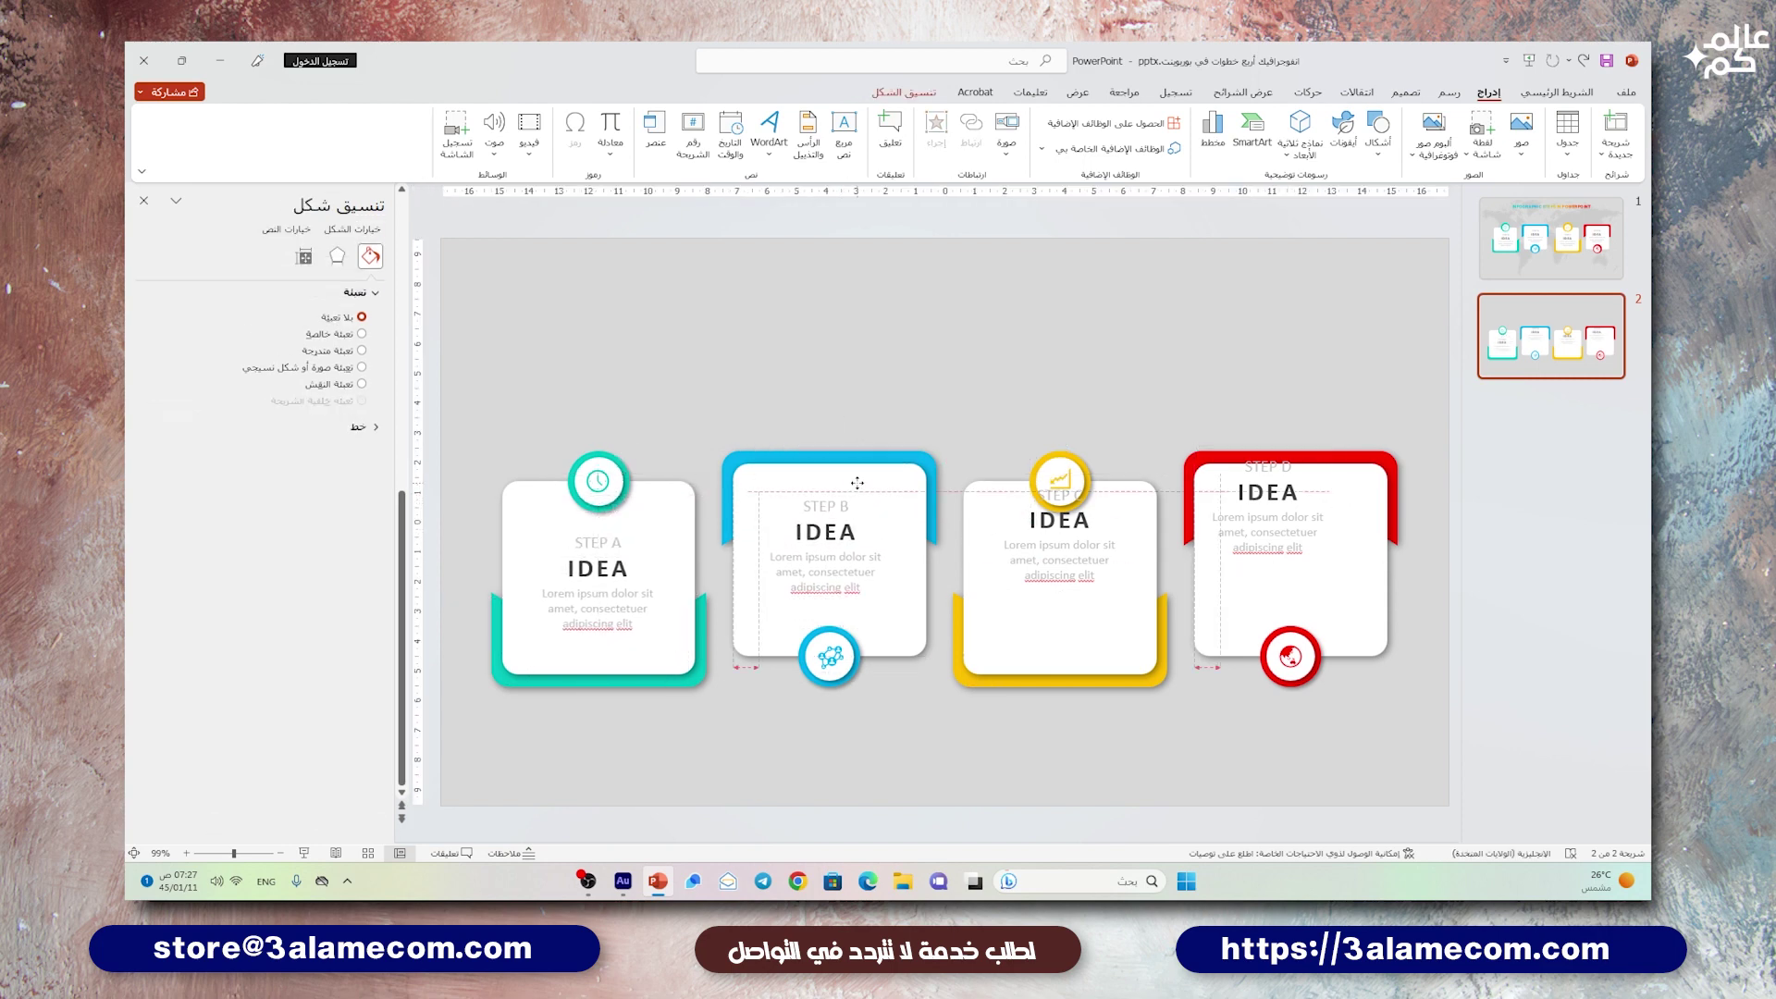
pyautogui.click(1115, 497)
pyautogui.moveTo(1114, 497); pyautogui.dragTo(1115, 539)
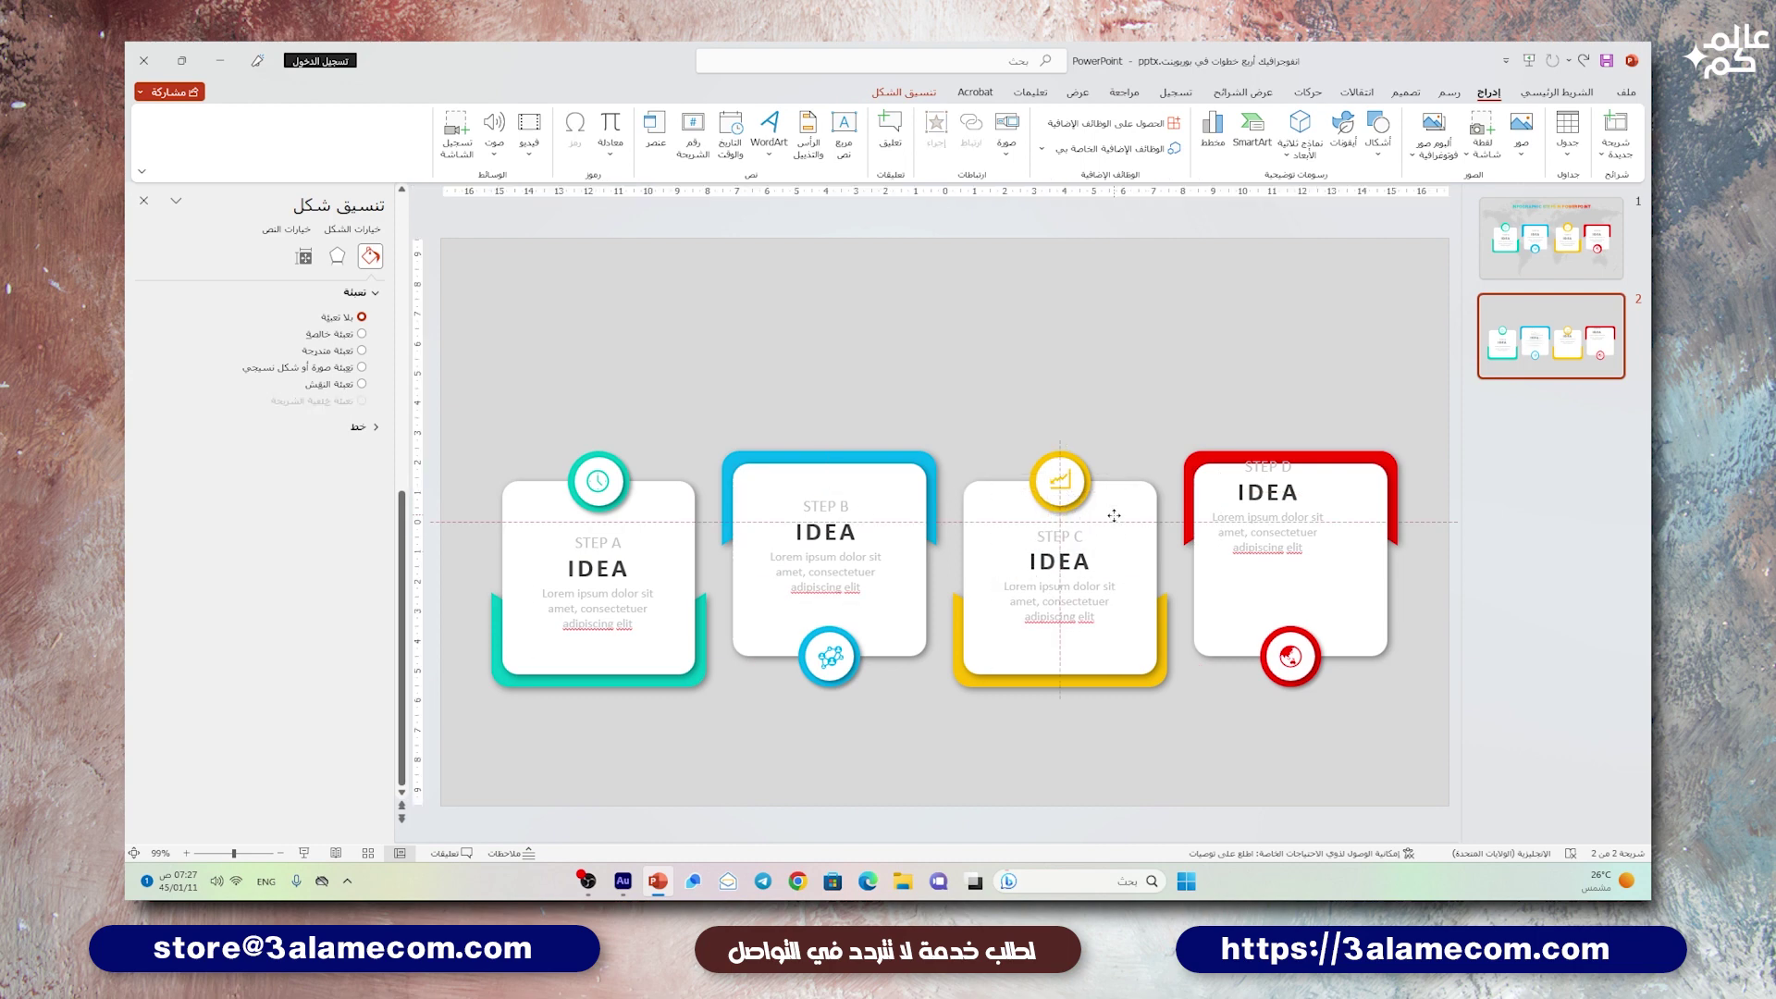
pyautogui.click(1303, 555)
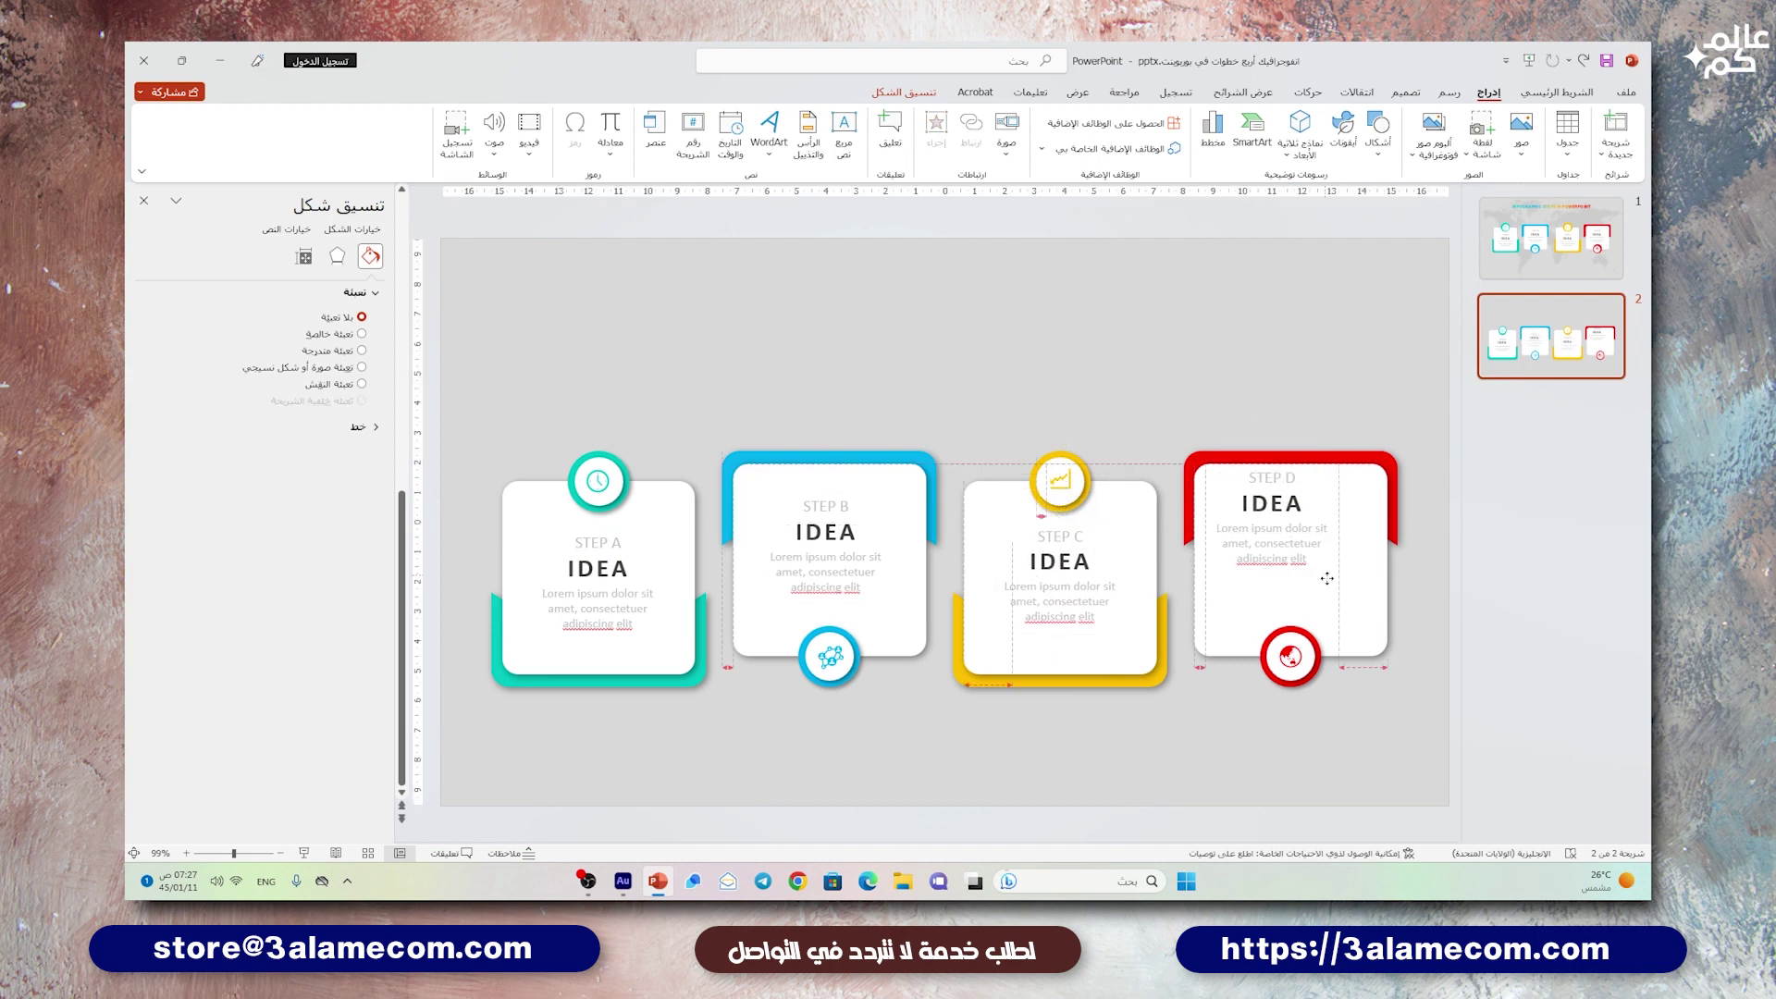
pyautogui.moveTo(1322, 564); pyautogui.dragTo(1344, 599)
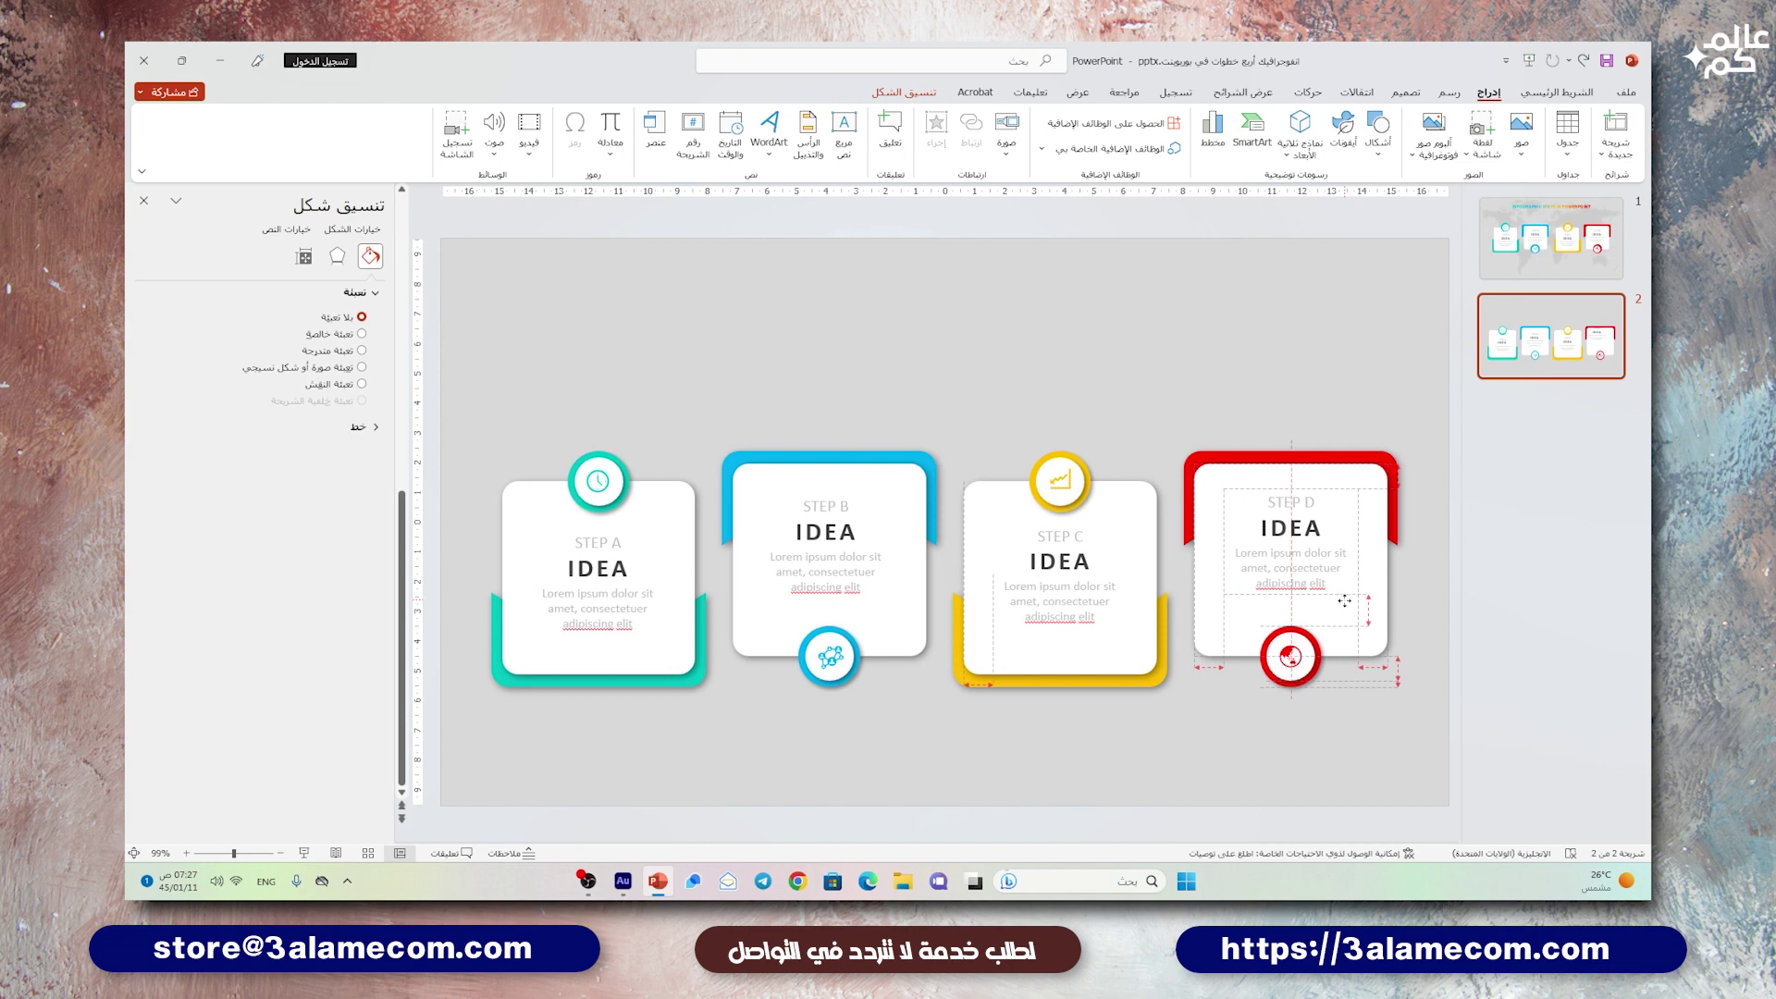
pyautogui.click(1318, 404)
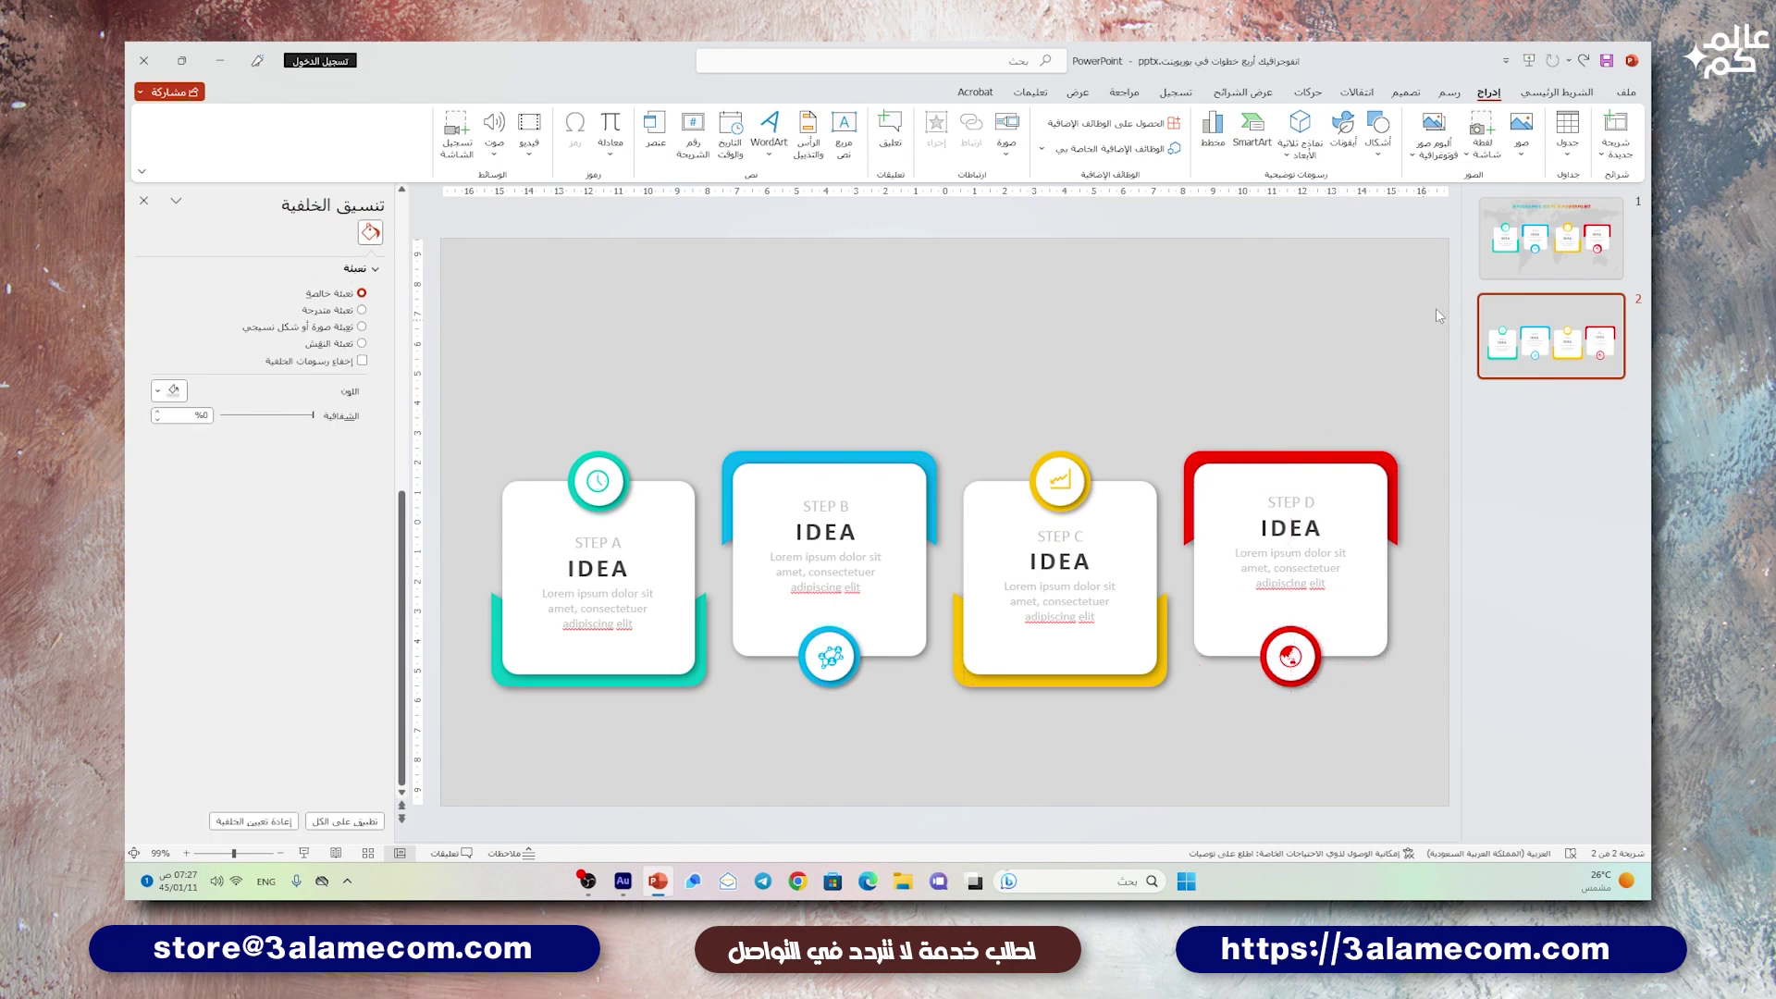
pyautogui.click(1551, 237)
# - Copy the gradient title and world map to slide 2 and send the map to the back
pyautogui.click(1173, 277)
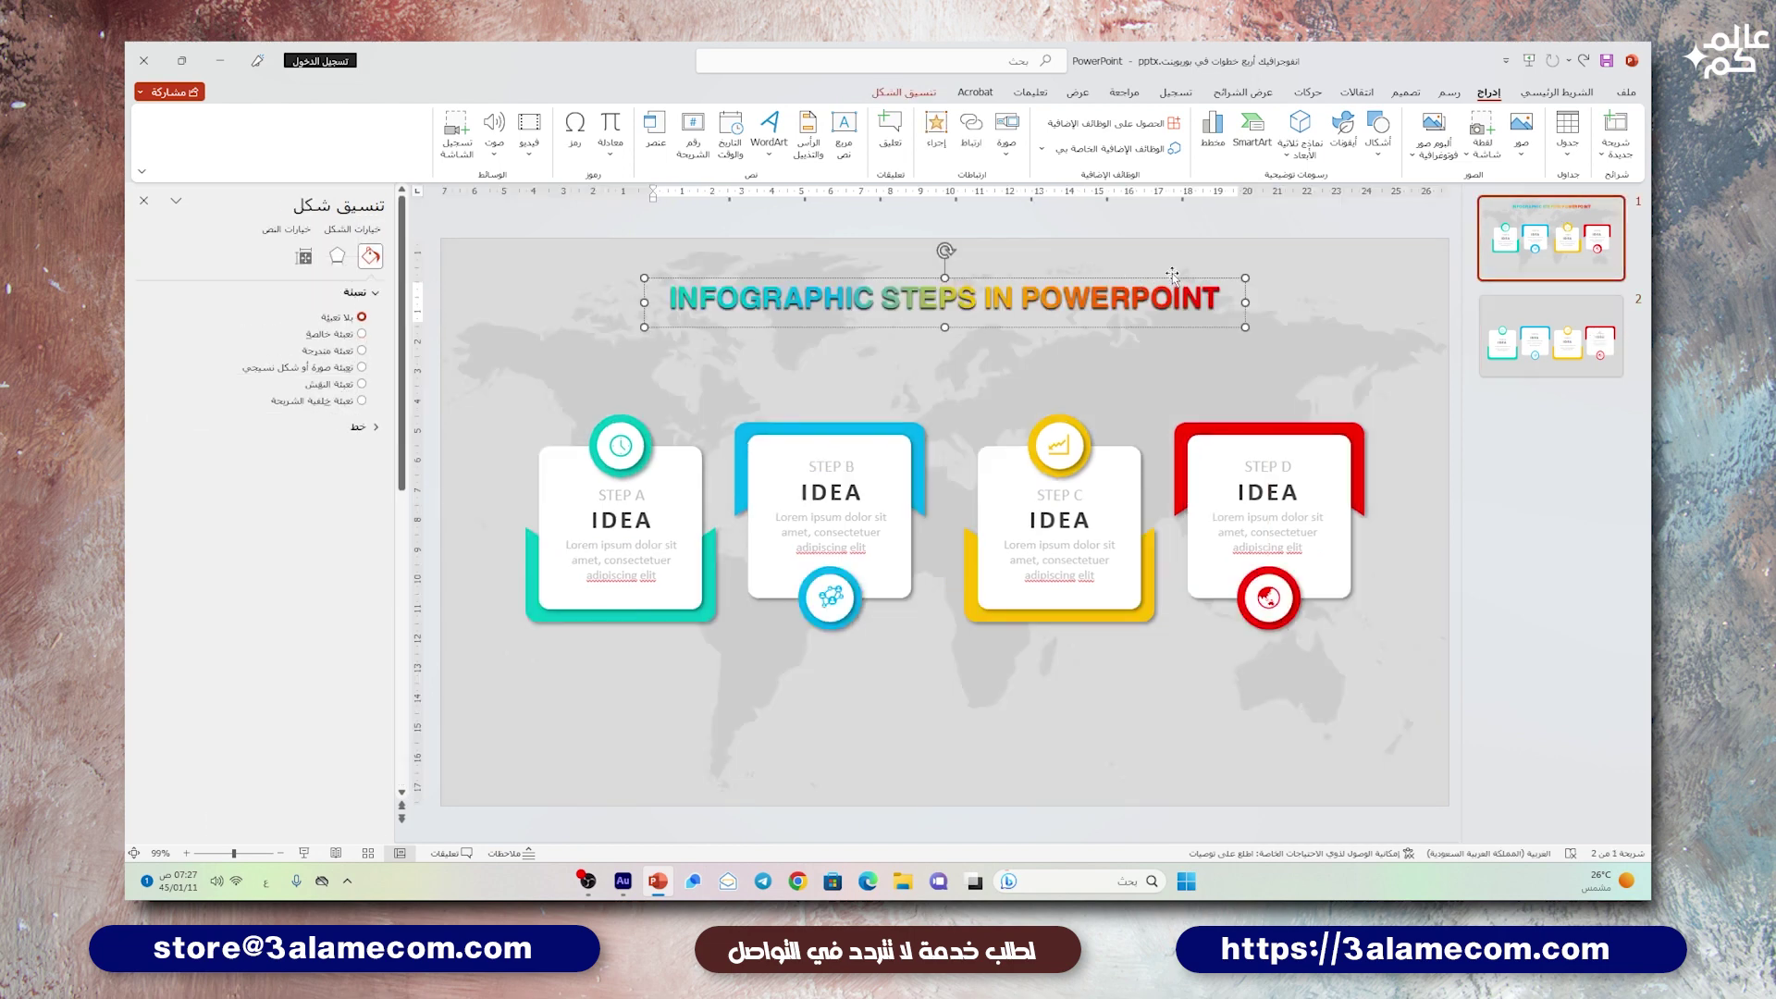
pyautogui.click(1173, 278)
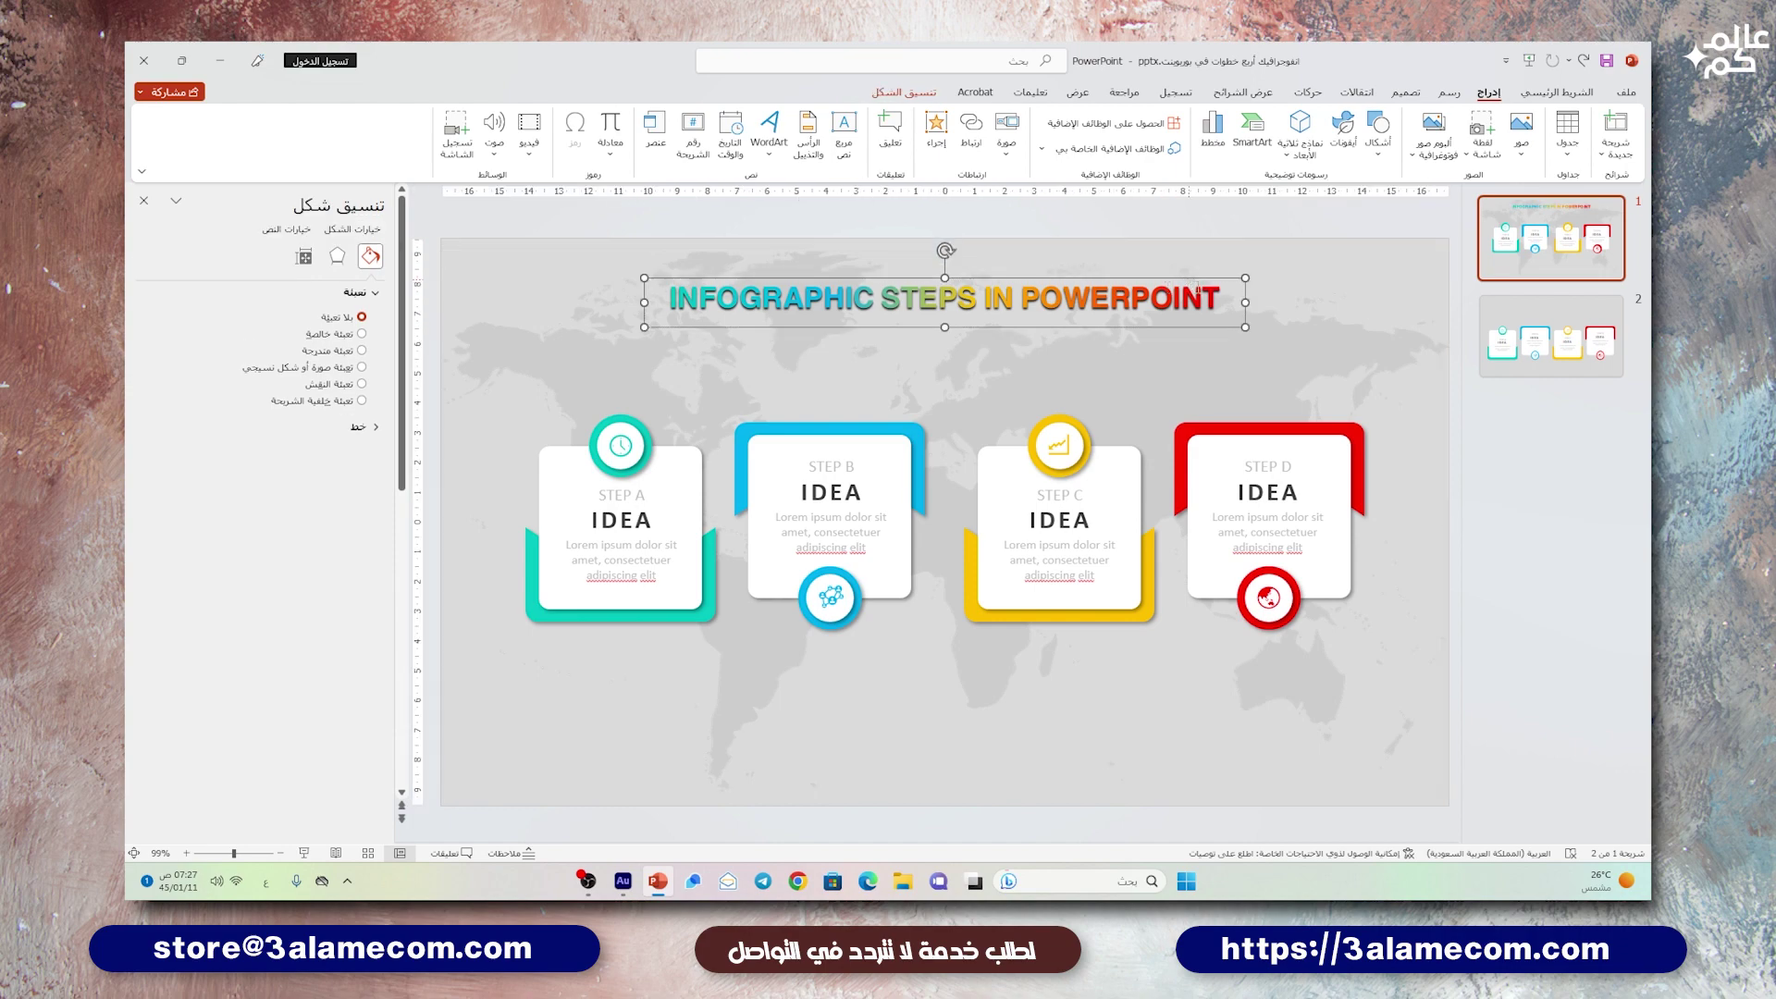
pyautogui.keyDown('shift'); pyautogui.click(1321, 333); pyautogui.keyUp('shift')
pyautogui.hotkey('ctrl', 'c')
pyautogui.click(1551, 336)
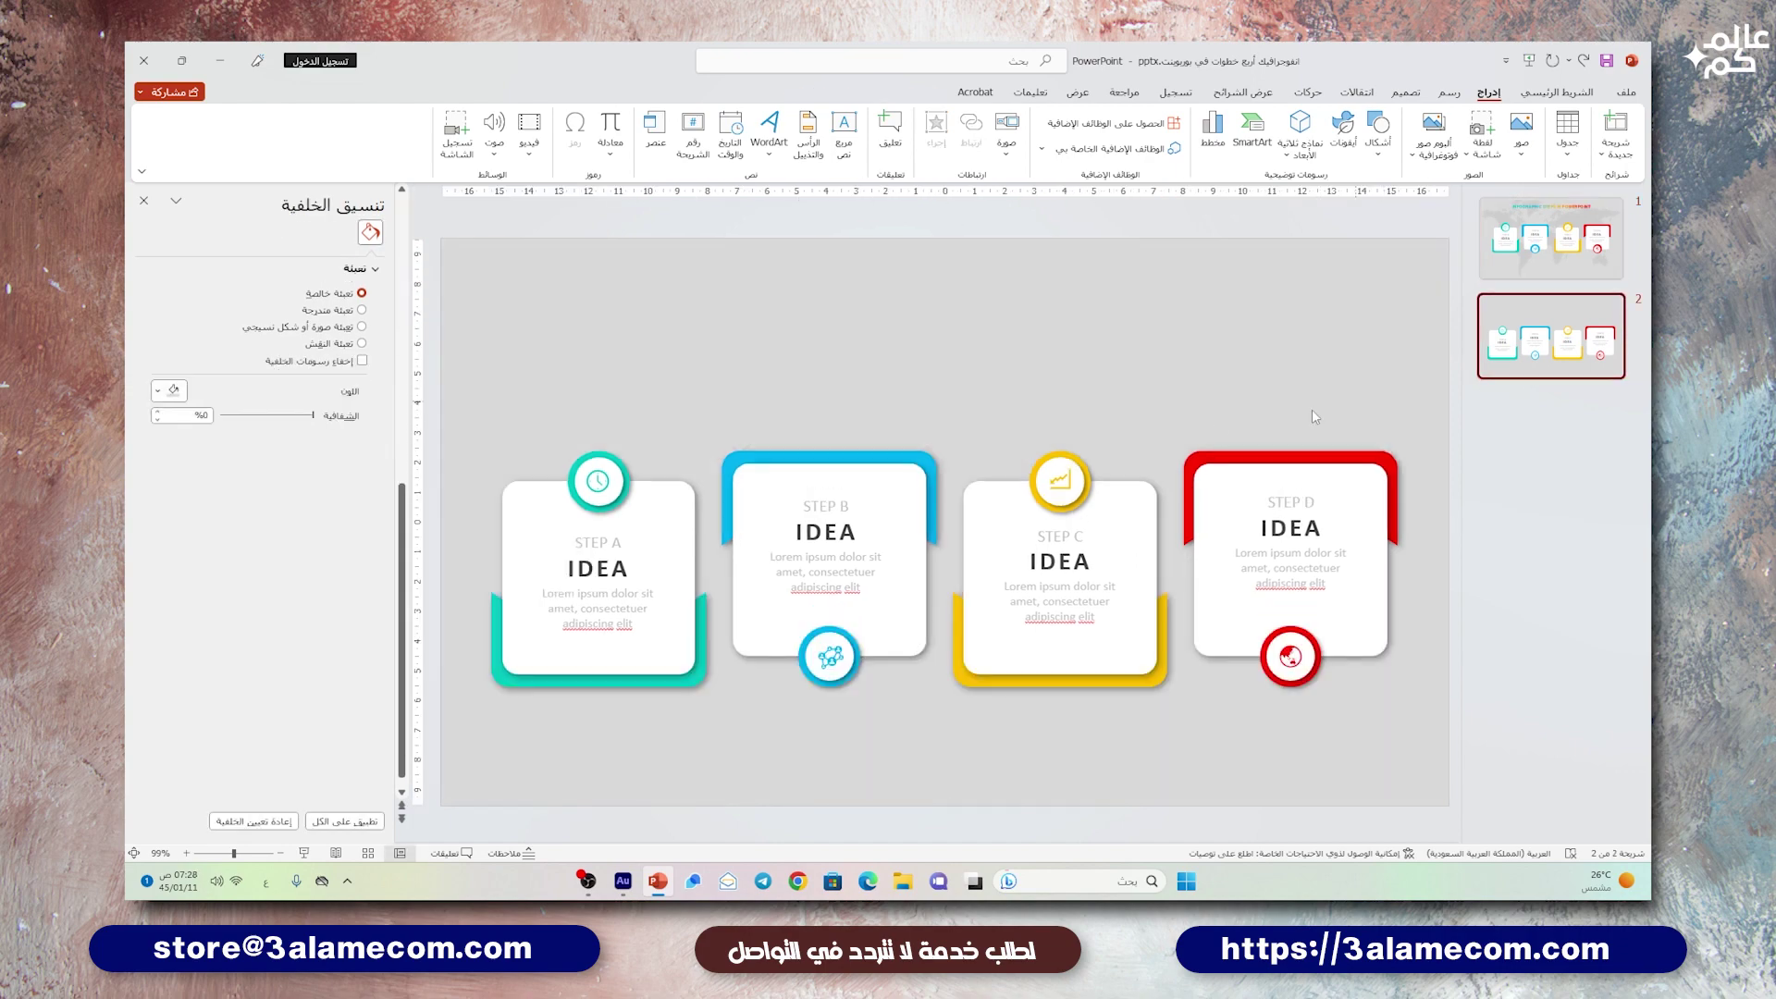
pyautogui.hotkey('ctrl', 'v')
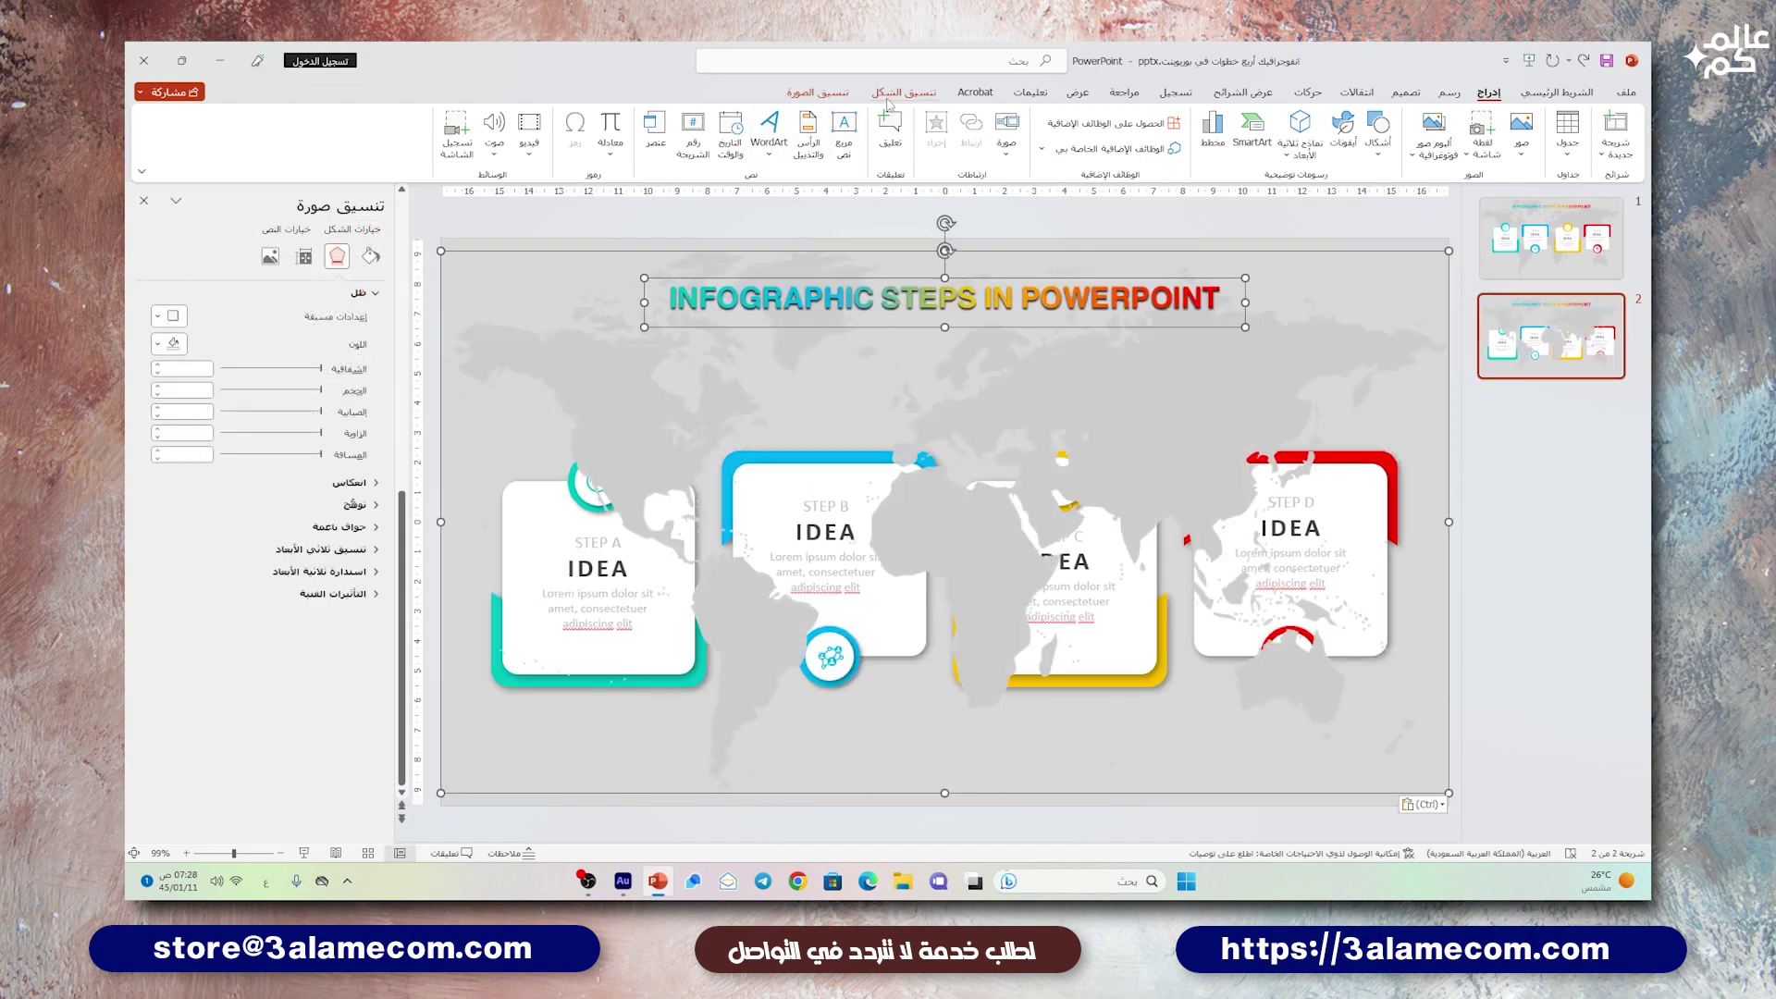
pyautogui.click(892, 93)
pyautogui.click(492, 155)
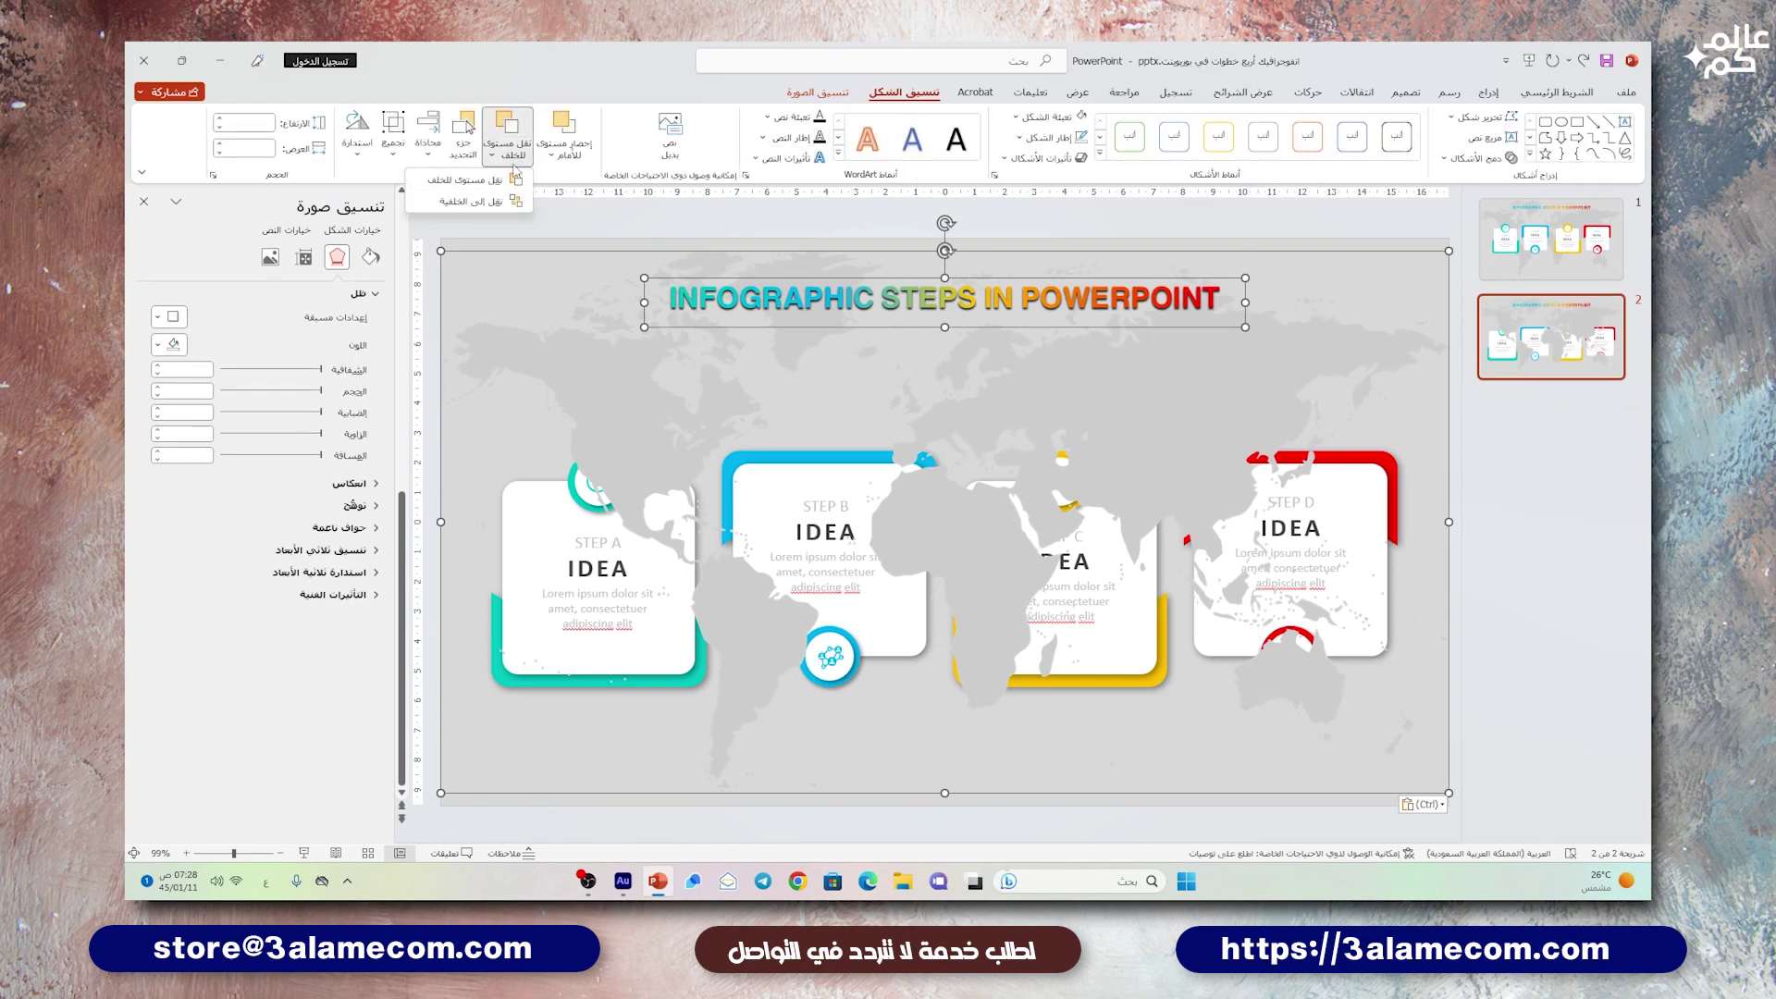
pyautogui.click(467, 203)
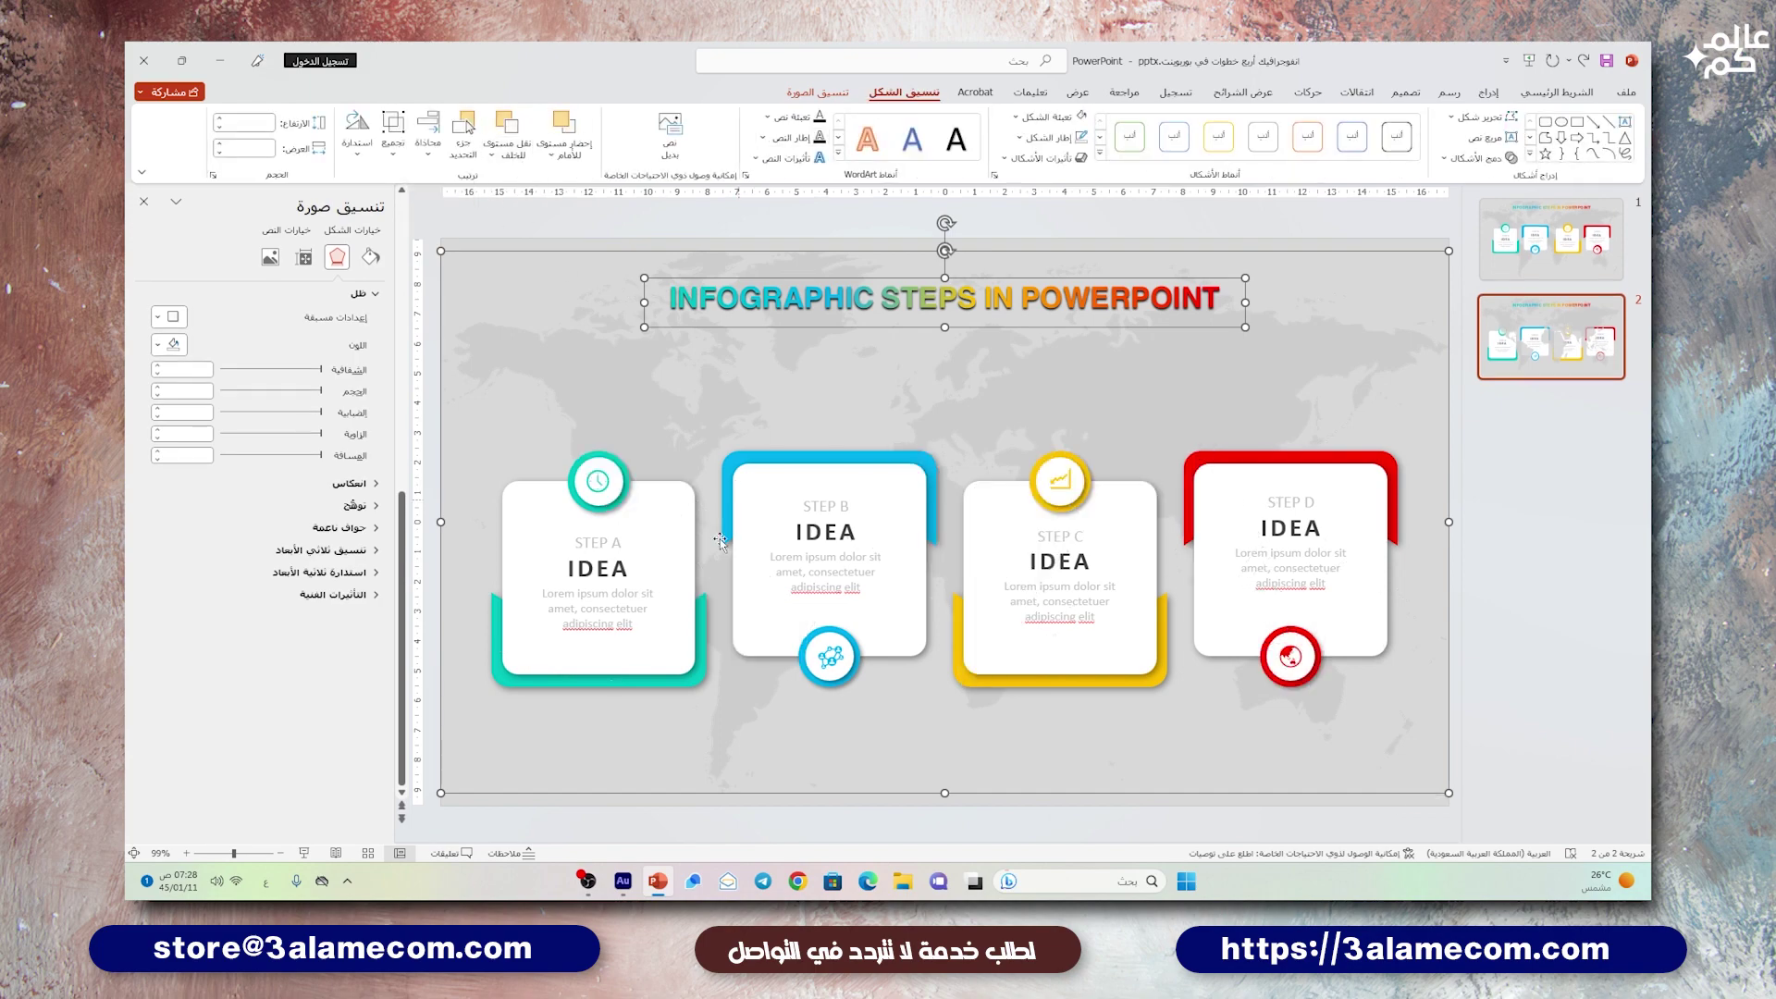
# - Preview slide 2 full screen, then select the Step D and Step A card groups
pyautogui.click(304, 853)
pyautogui.press('Escape')
pyautogui.click(1302, 464)
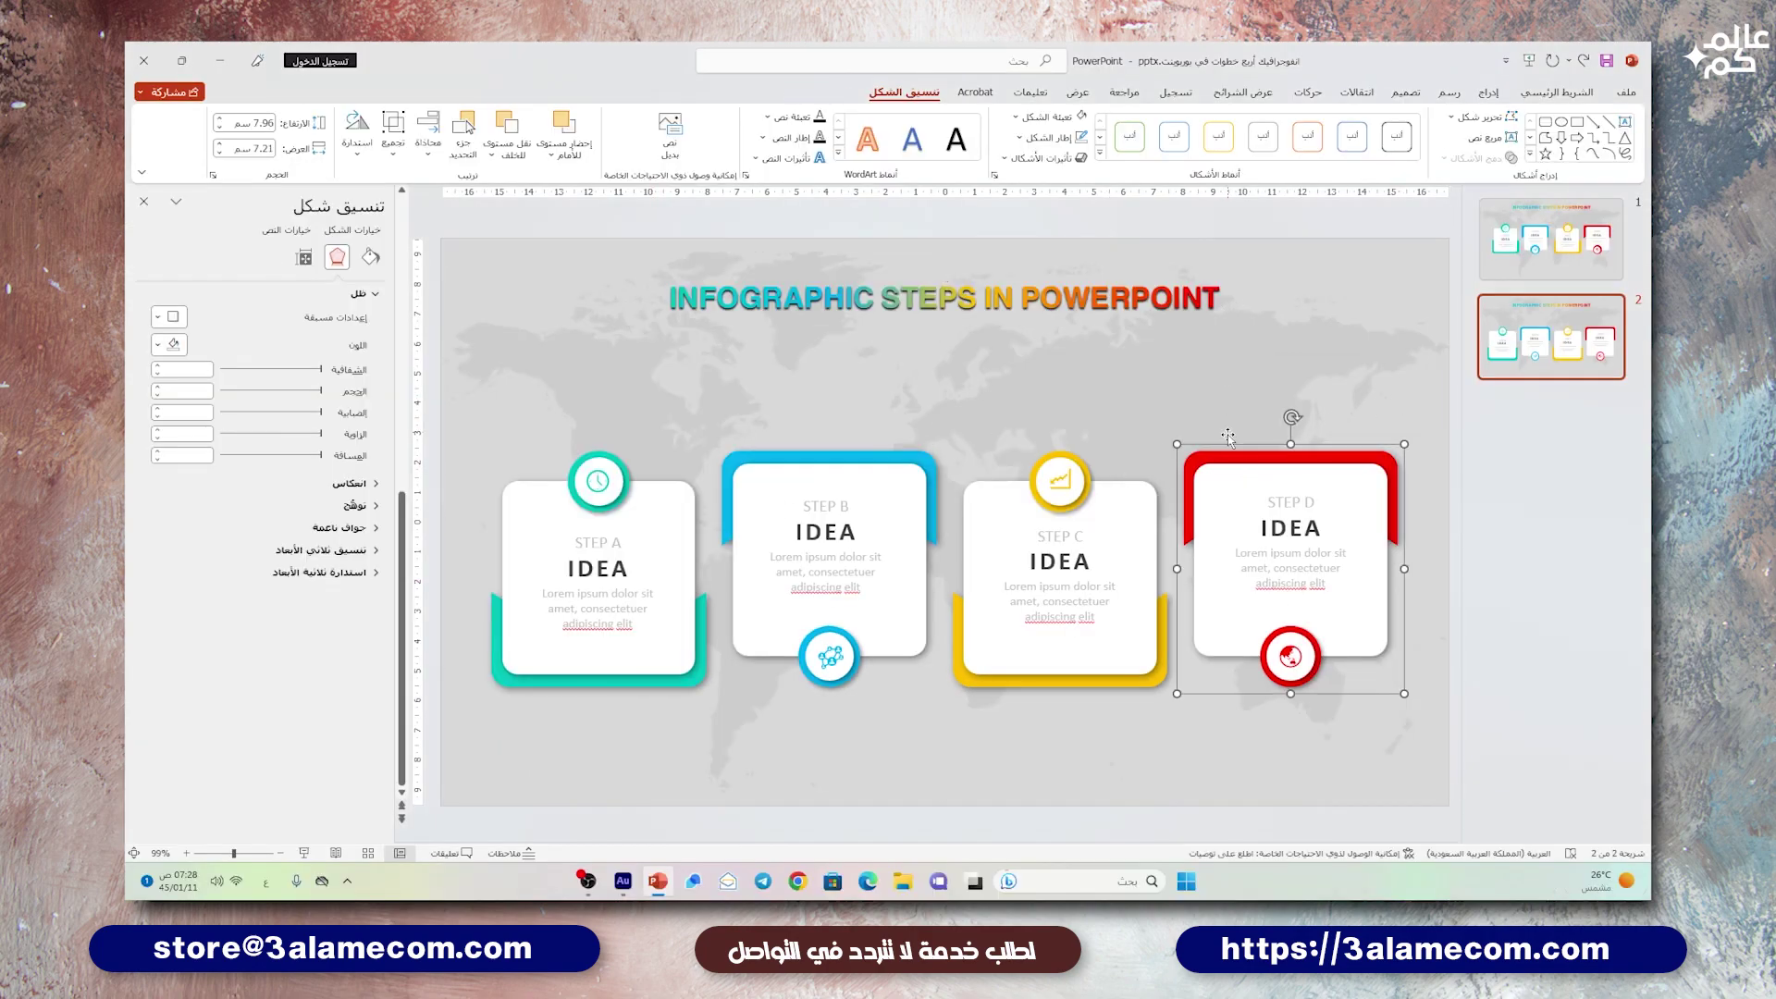
pyautogui.click(595, 499)
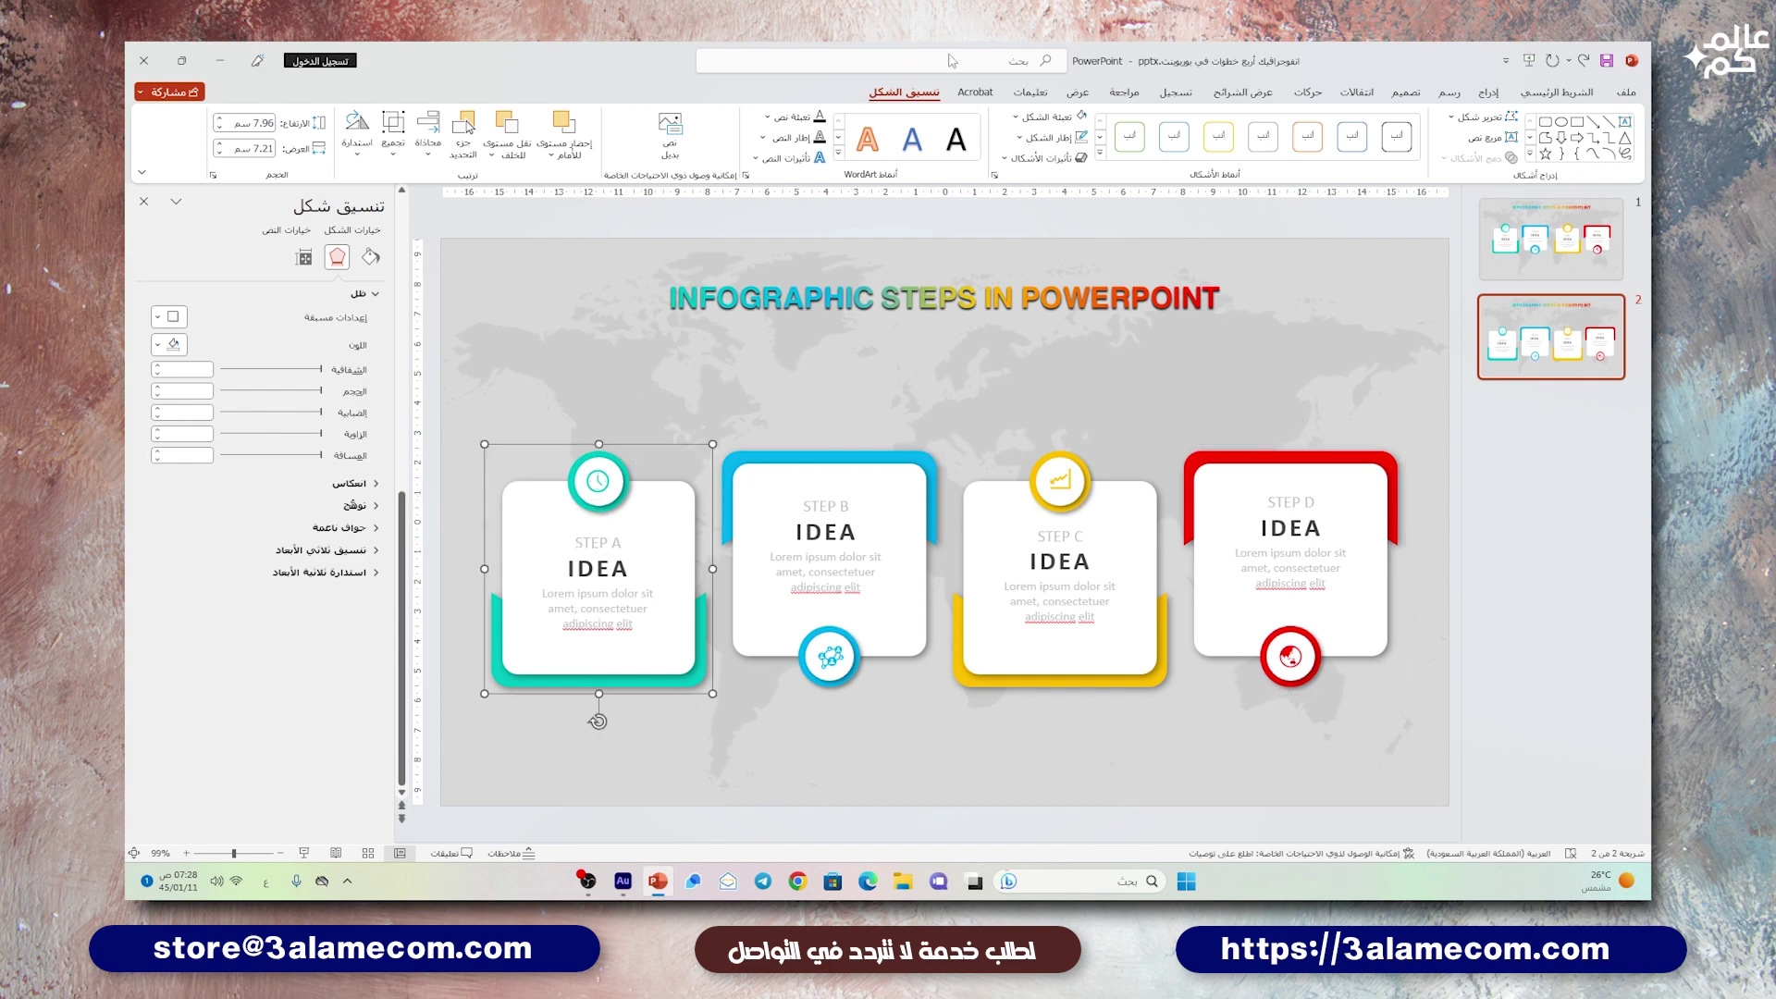
# - Try a Fly In on Step A, undo it, and reselect each whole step card
pyautogui.click(1318, 97)
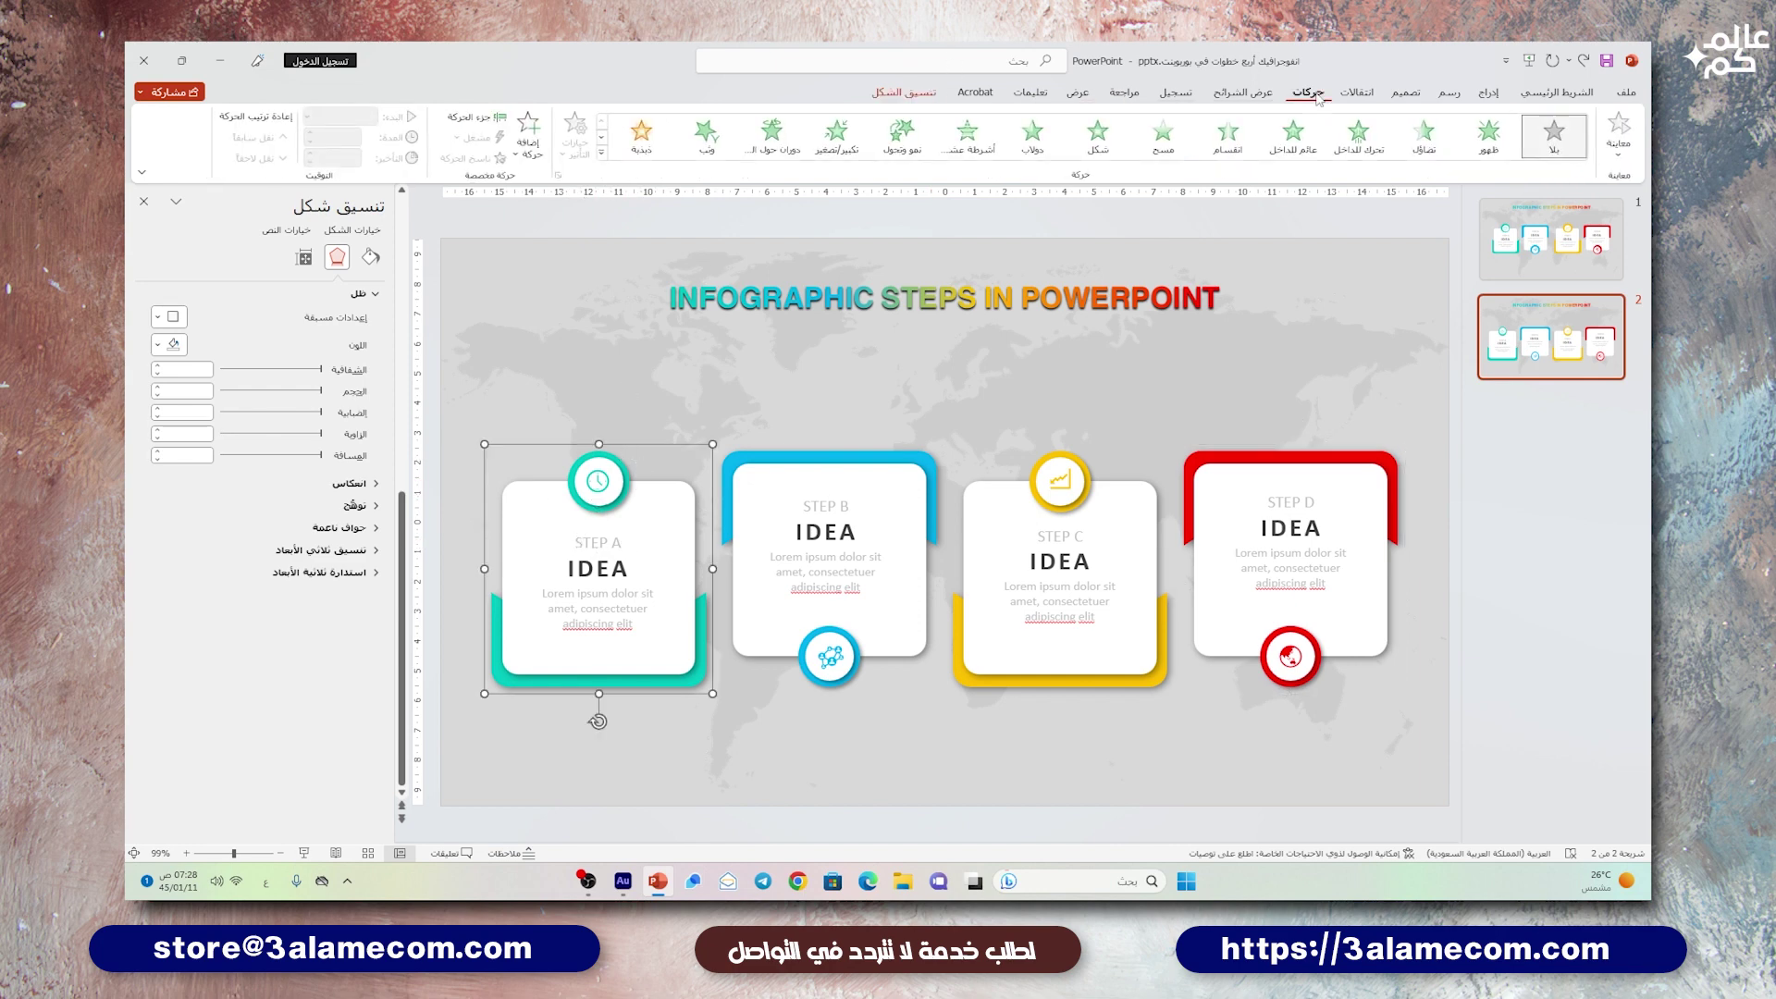
pyautogui.click(1352, 137)
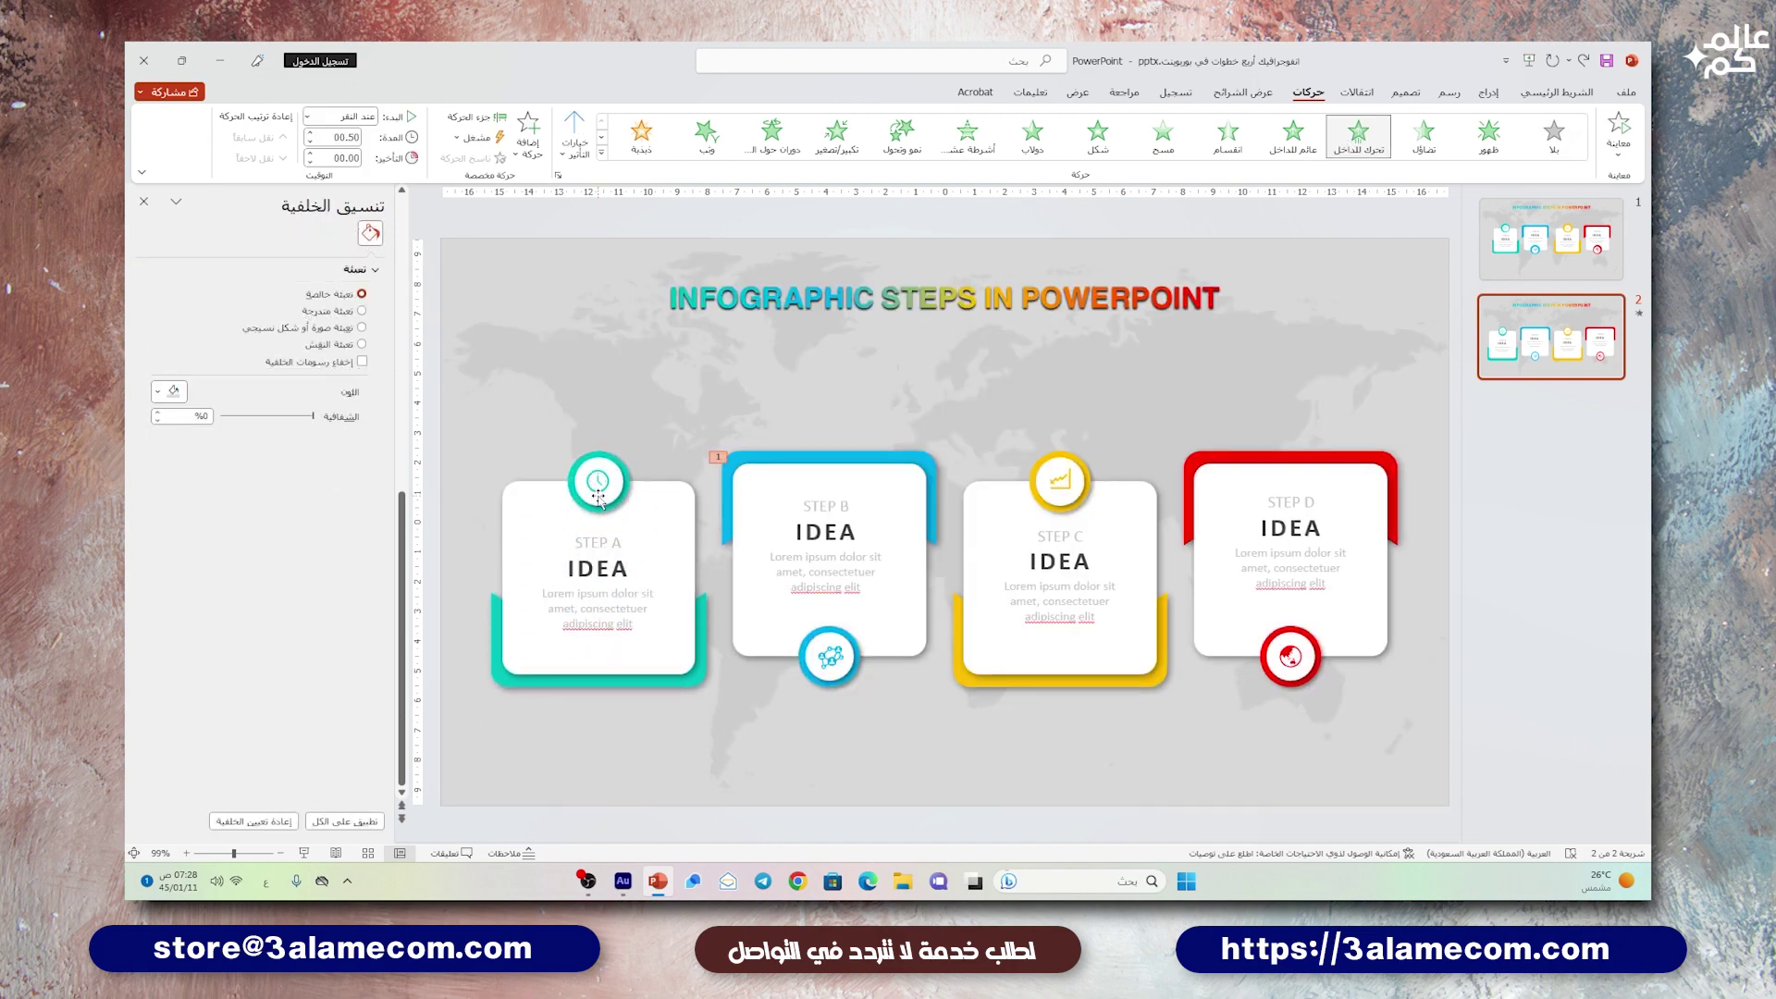
pyautogui.hotkey('ctrl', 'z')
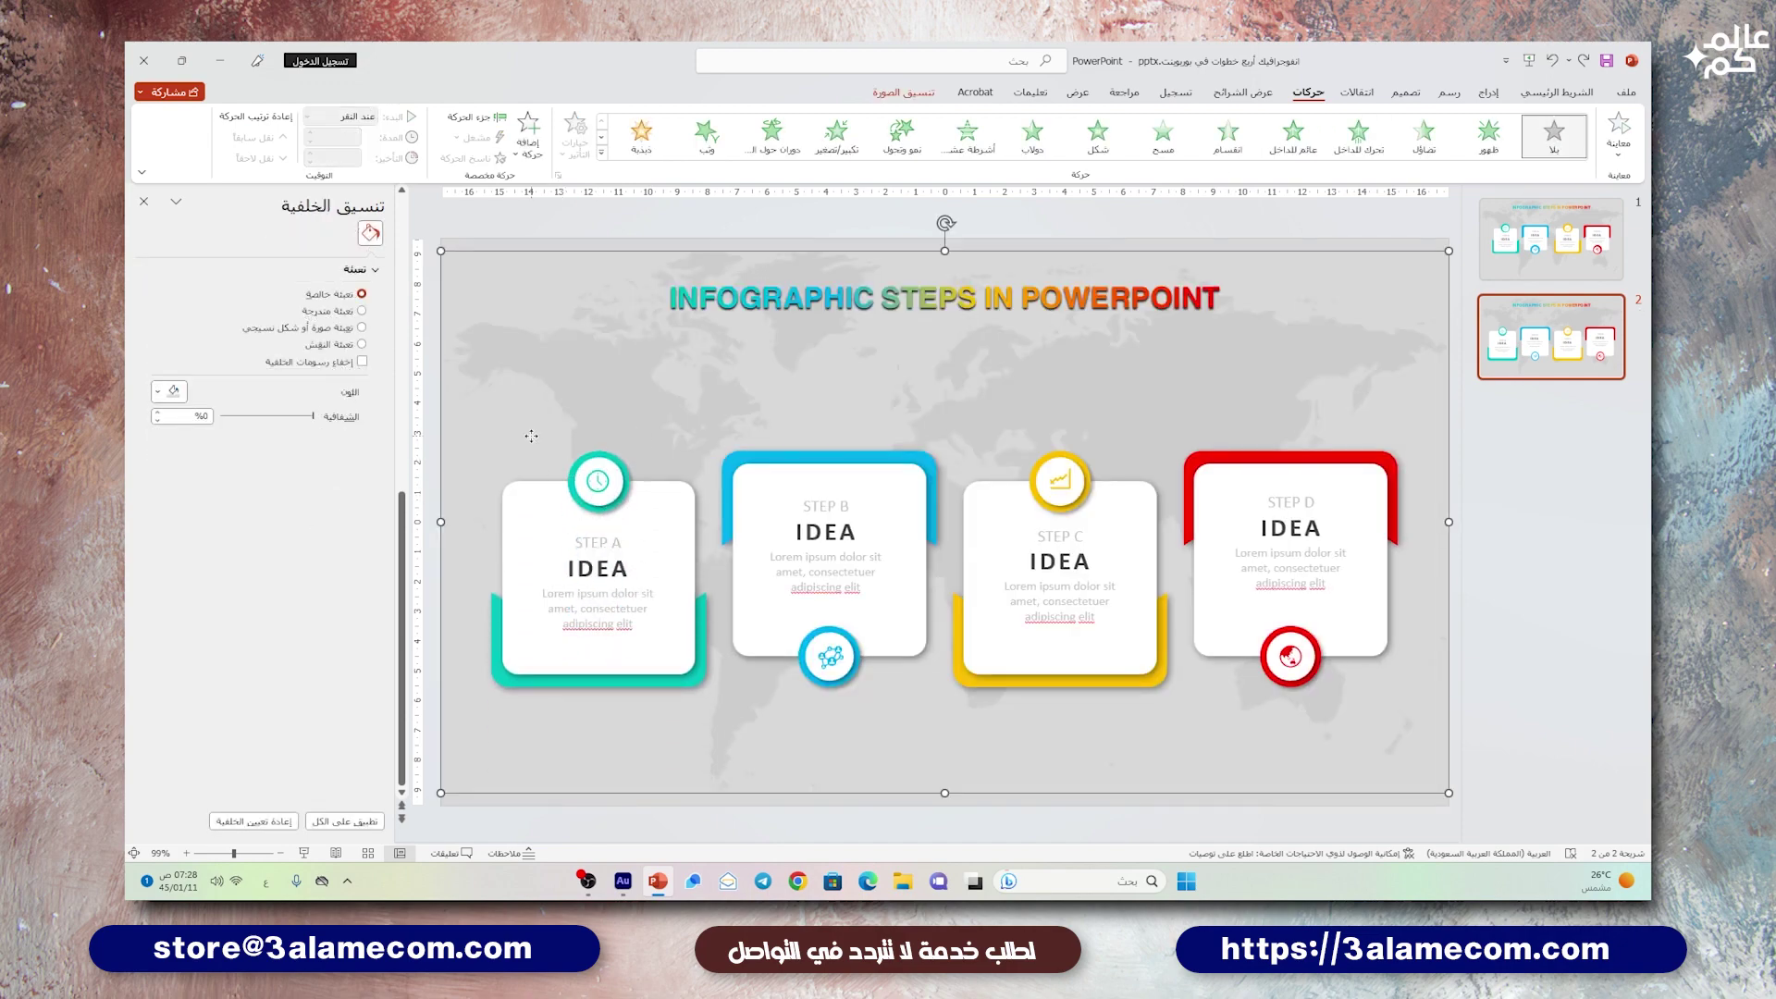
pyautogui.keyDown('ctrl'); pyautogui.scroll(-3, 565, 444); pyautogui.keyUp('ctrl')
pyautogui.moveTo(559, 427); pyautogui.dragTo(814, 668)
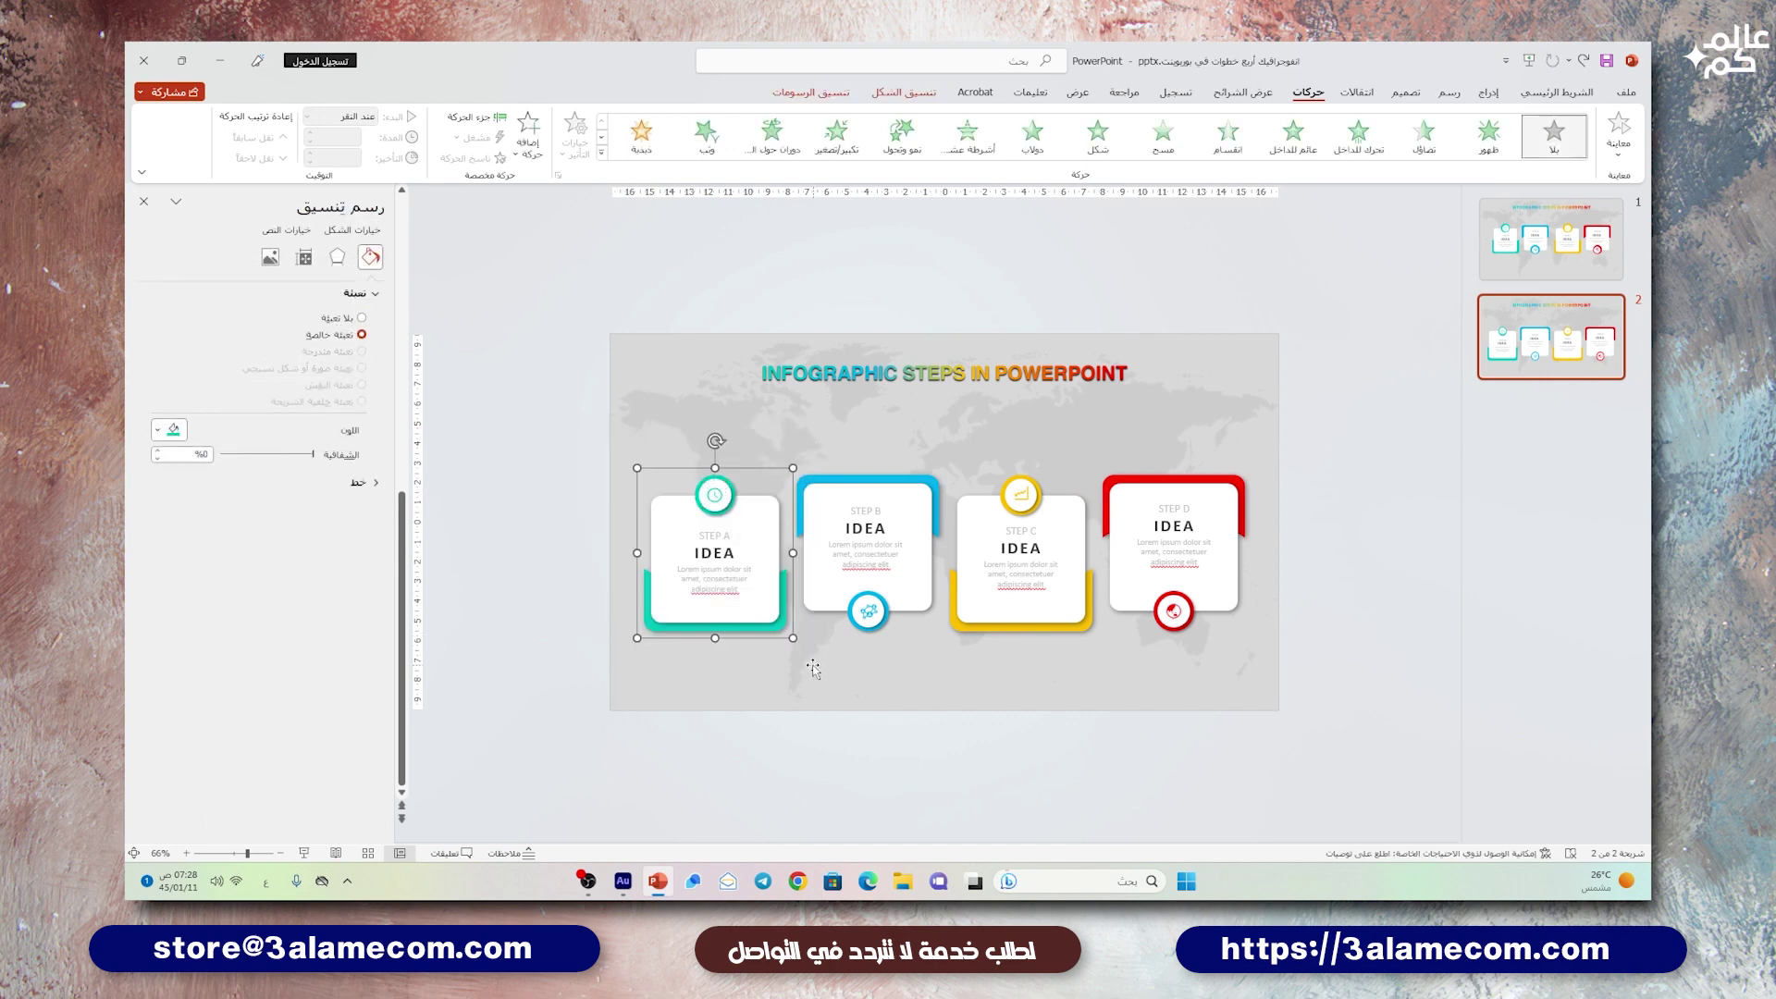
pyautogui.moveTo(755, 764)
pyautogui.mouseDown()
pyautogui.moveTo(996, 471)
pyautogui.moveTo(999, 442)
pyautogui.mouseUp()
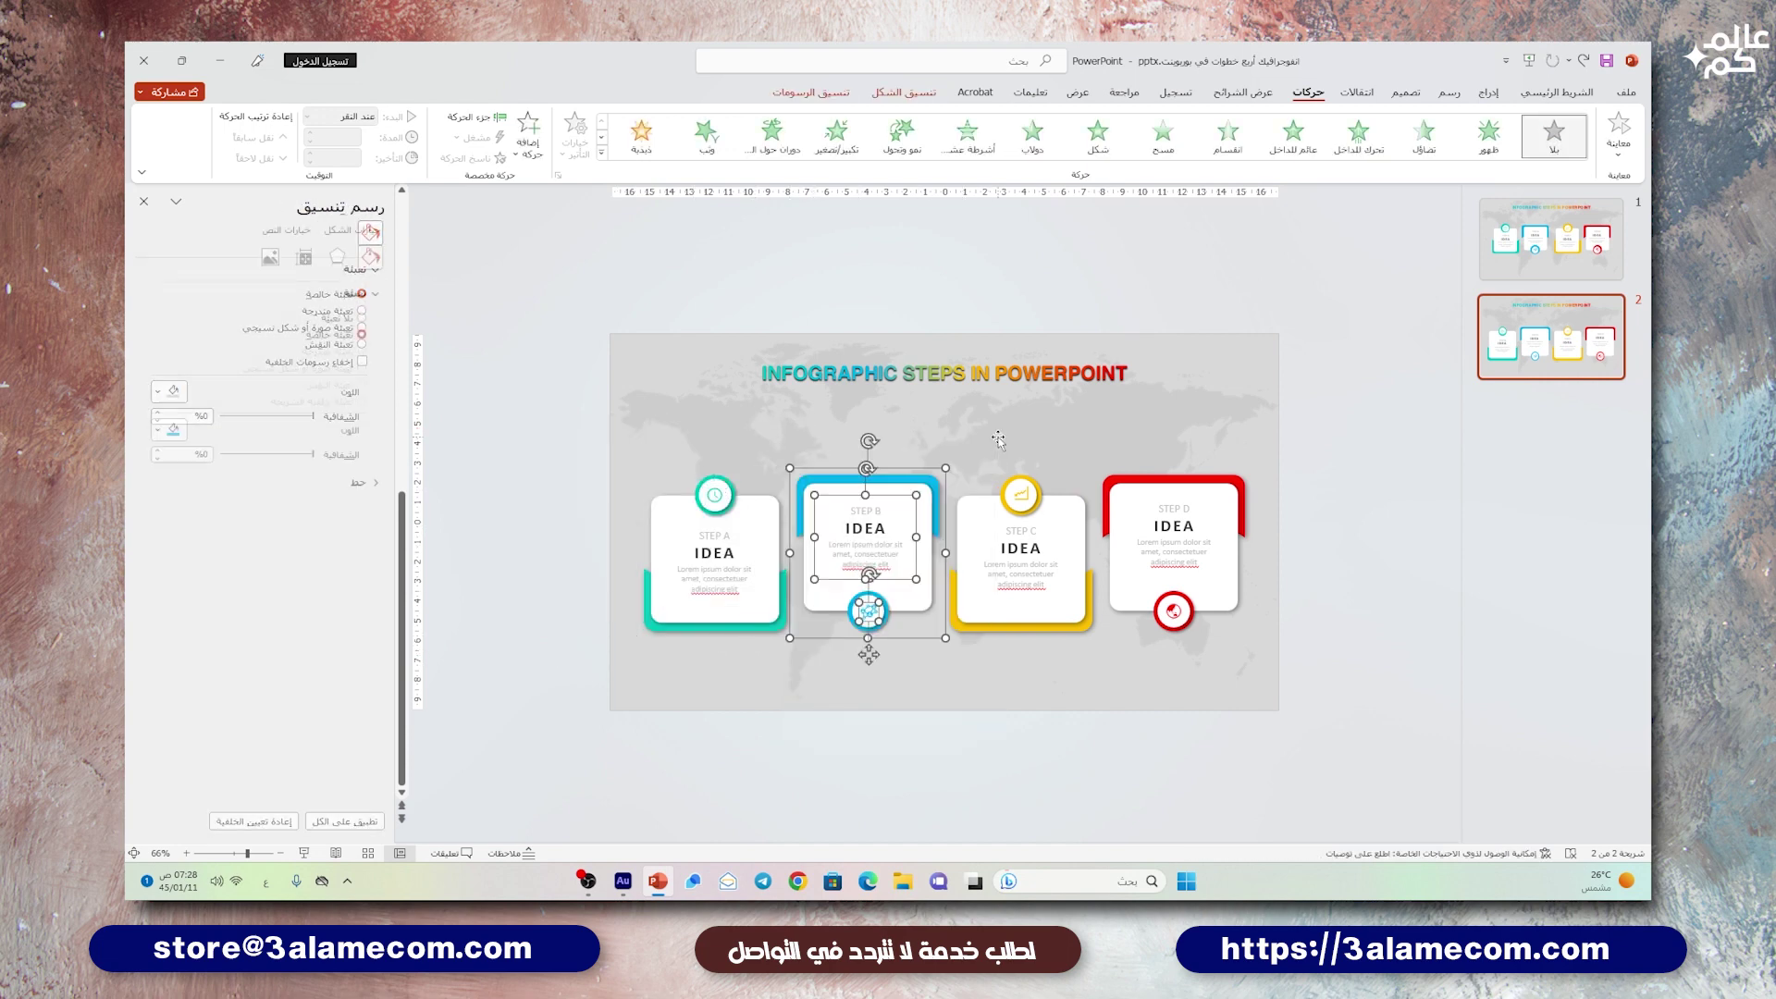
pyautogui.moveTo(908, 746); pyautogui.dragTo(1147, 452)
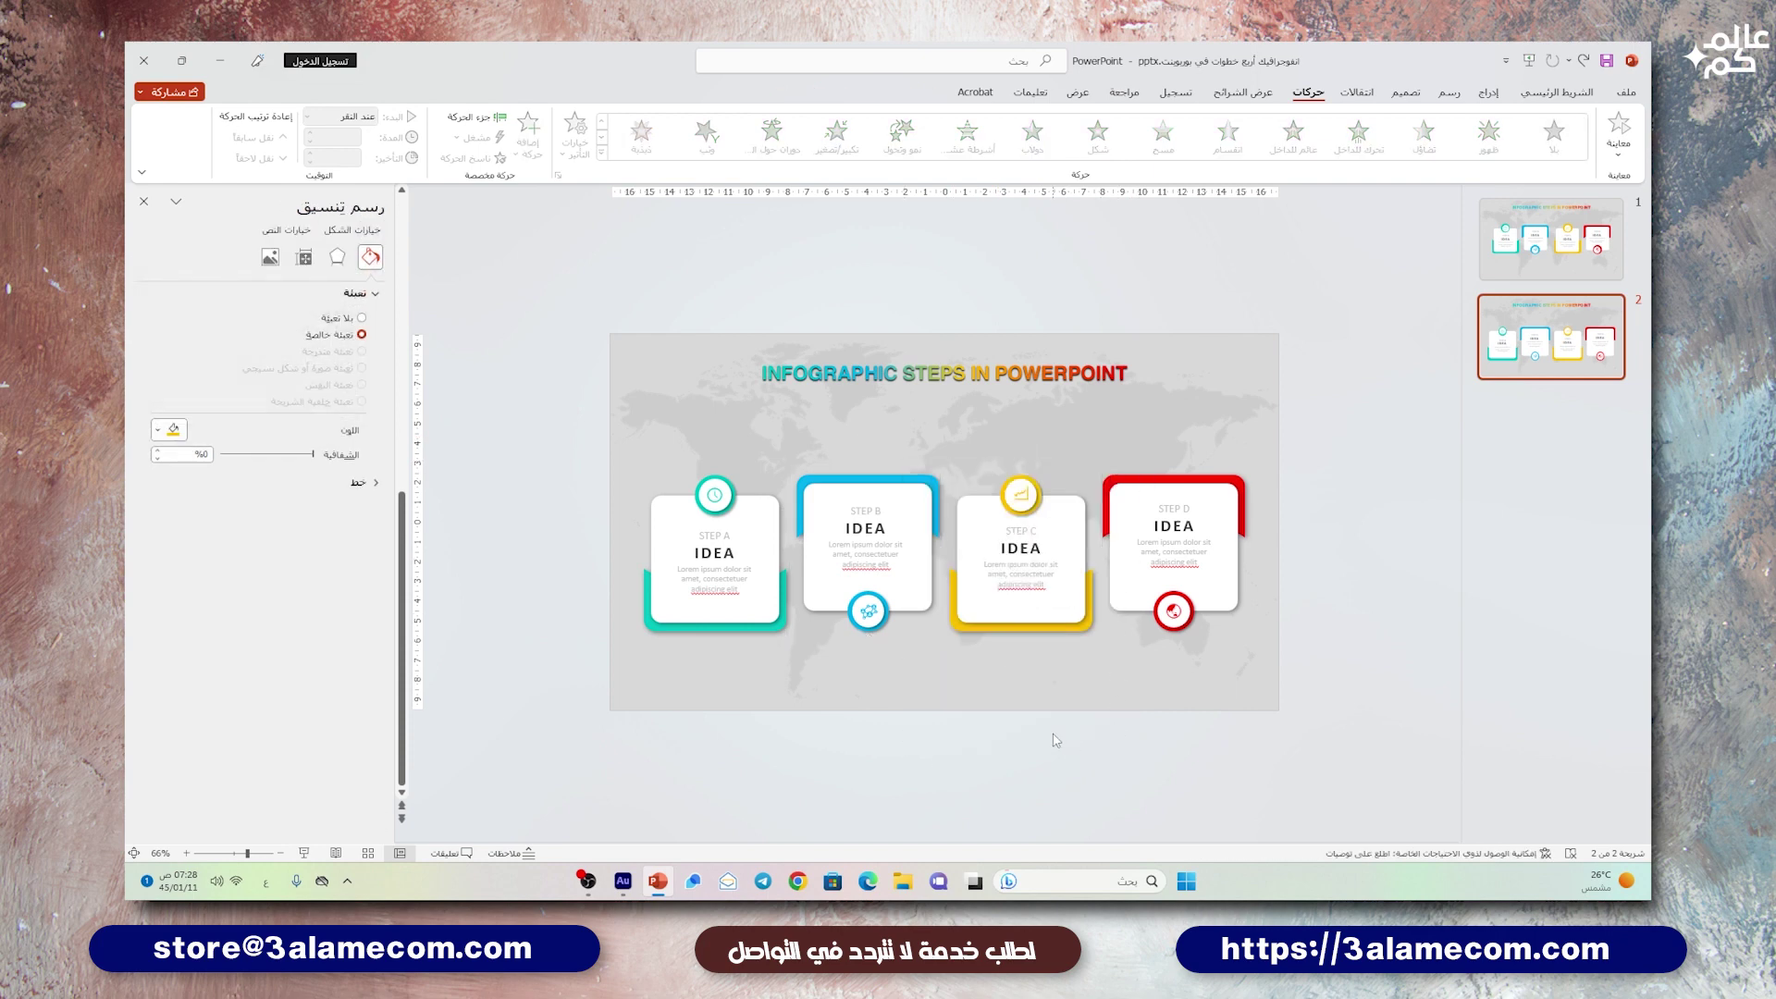
pyautogui.moveTo(1052, 735); pyautogui.dragTo(1362, 441)
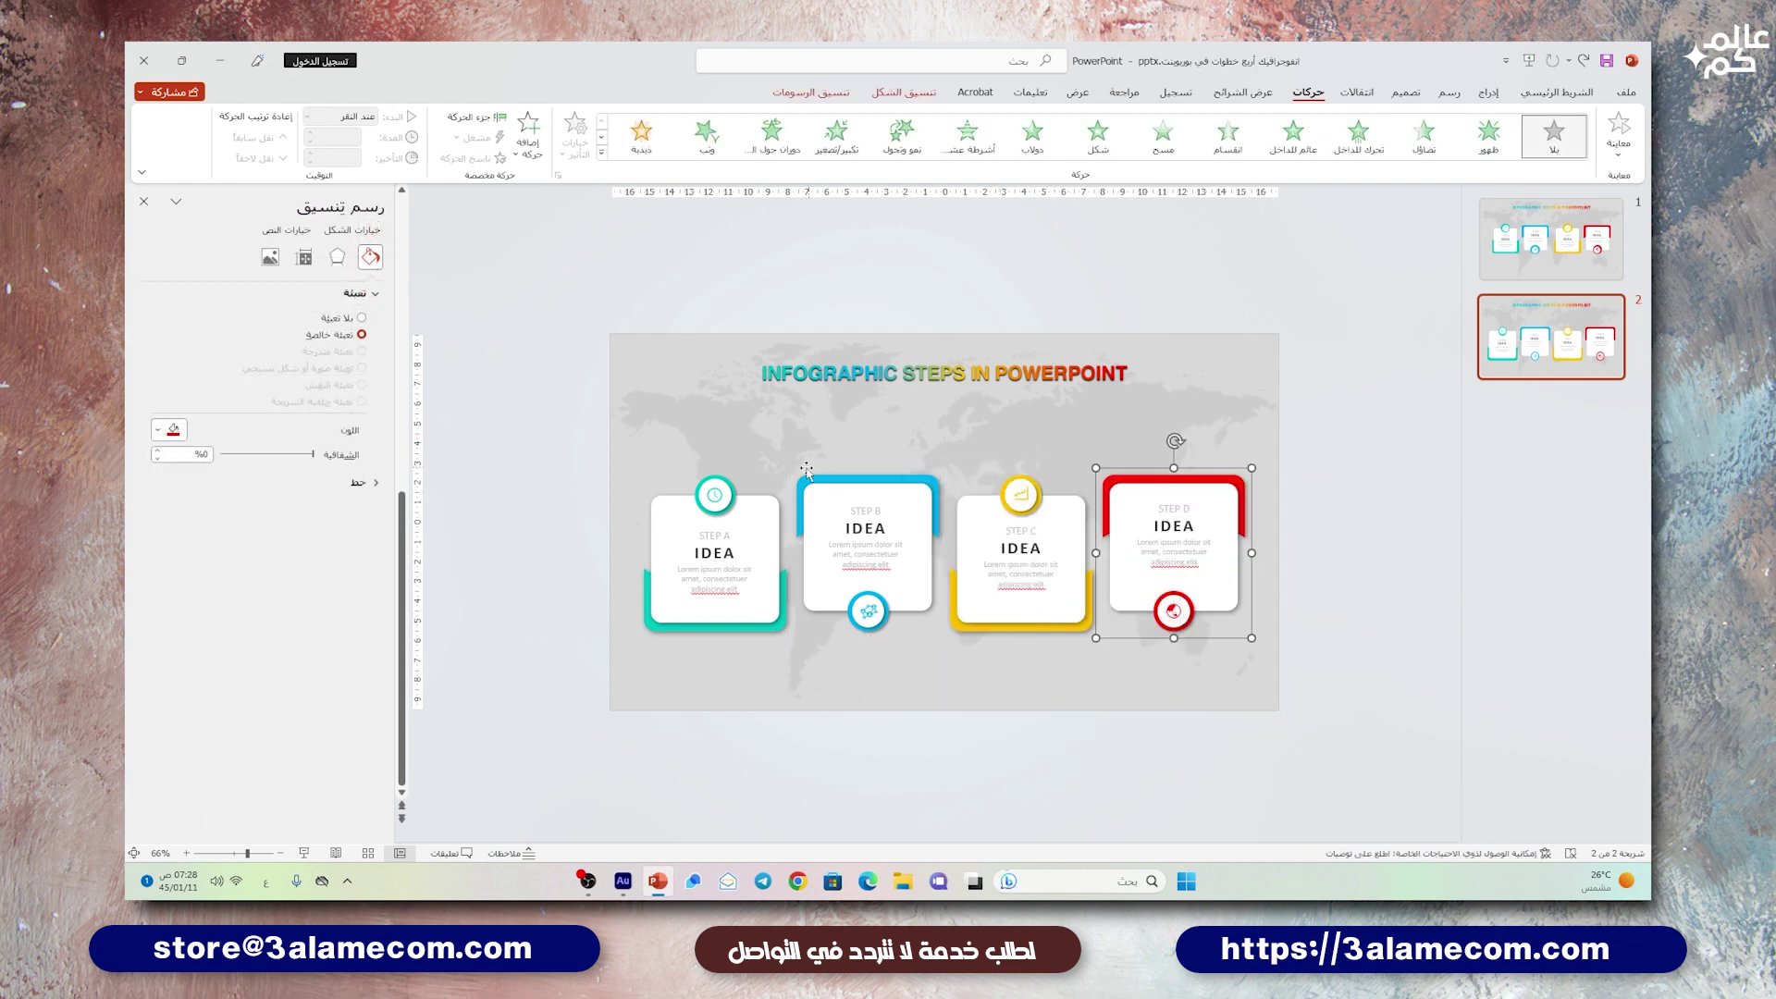
# - Apply the Fly In entrance to the Step A card group and adjust its start timing
pyautogui.click(748, 499)
pyautogui.click(1353, 151)
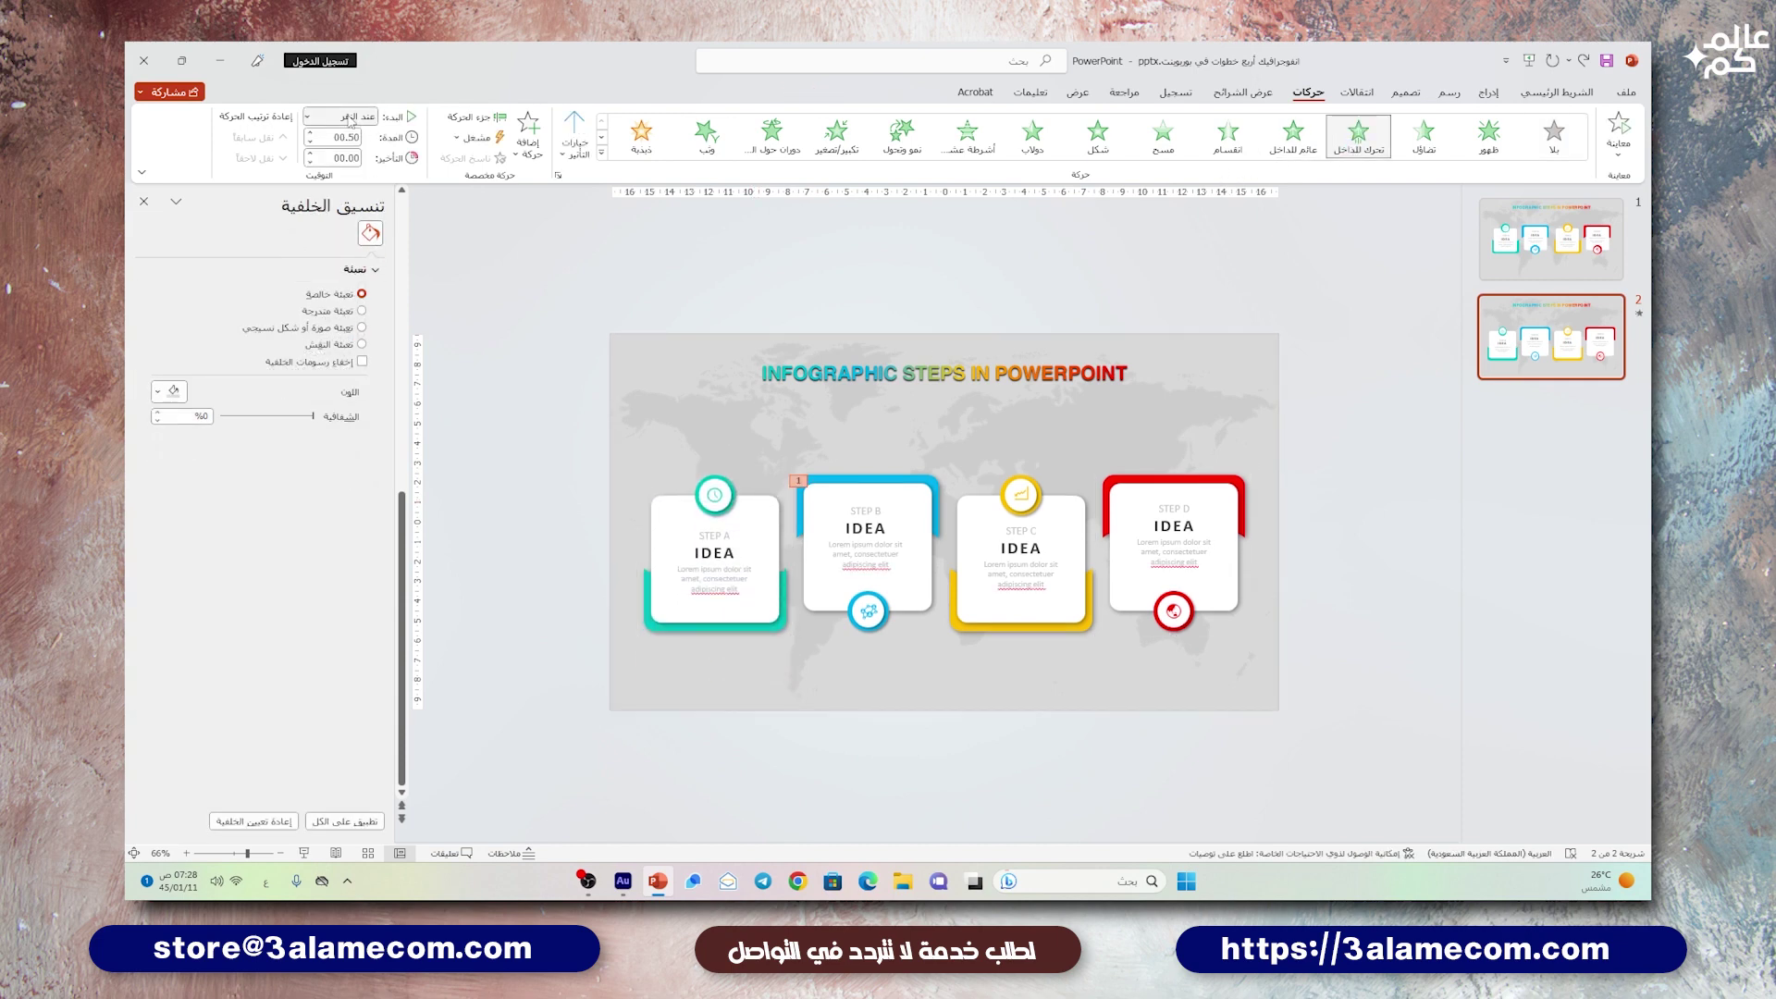
pyautogui.click(342, 116)
pyautogui.click(352, 137)
pyautogui.click(342, 116)
pyautogui.click(351, 137)
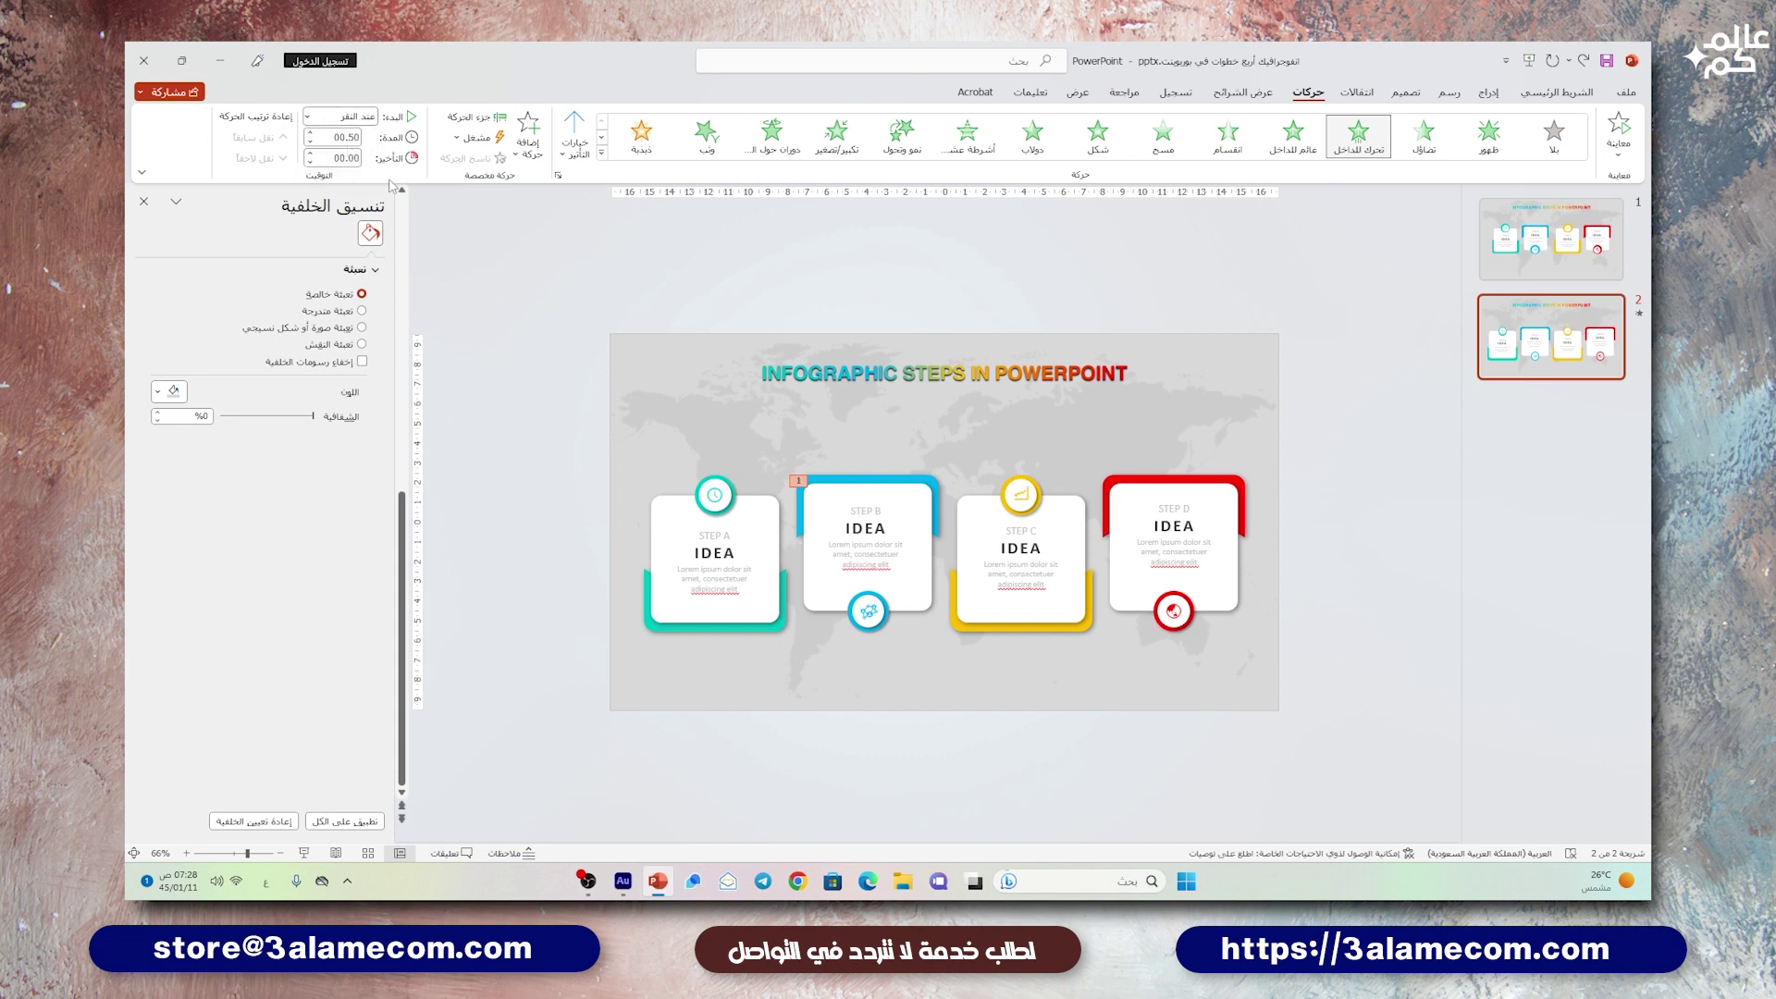
# - Give Step A's Fly In a 0.22 s smooth end and a 02.00 s duration, then preview it
pyautogui.click(474, 117)
pyautogui.doubleClick(238, 256)
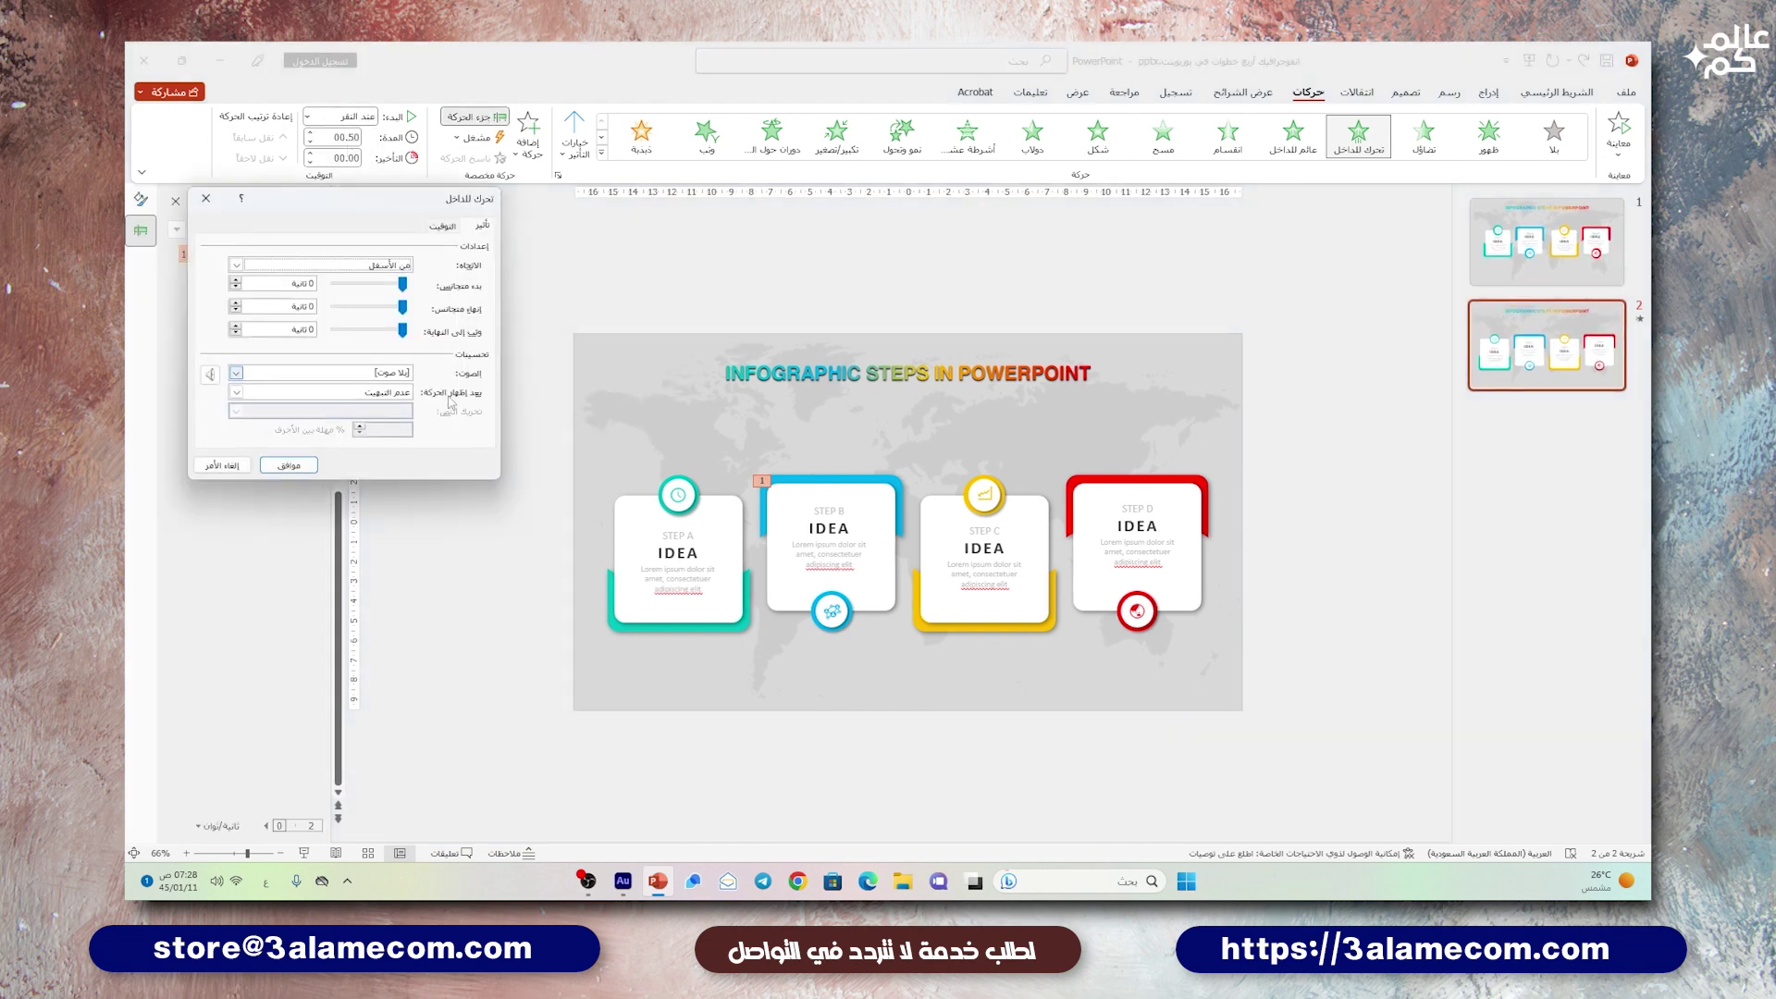
pyautogui.moveTo(404, 331); pyautogui.dragTo(375, 331)
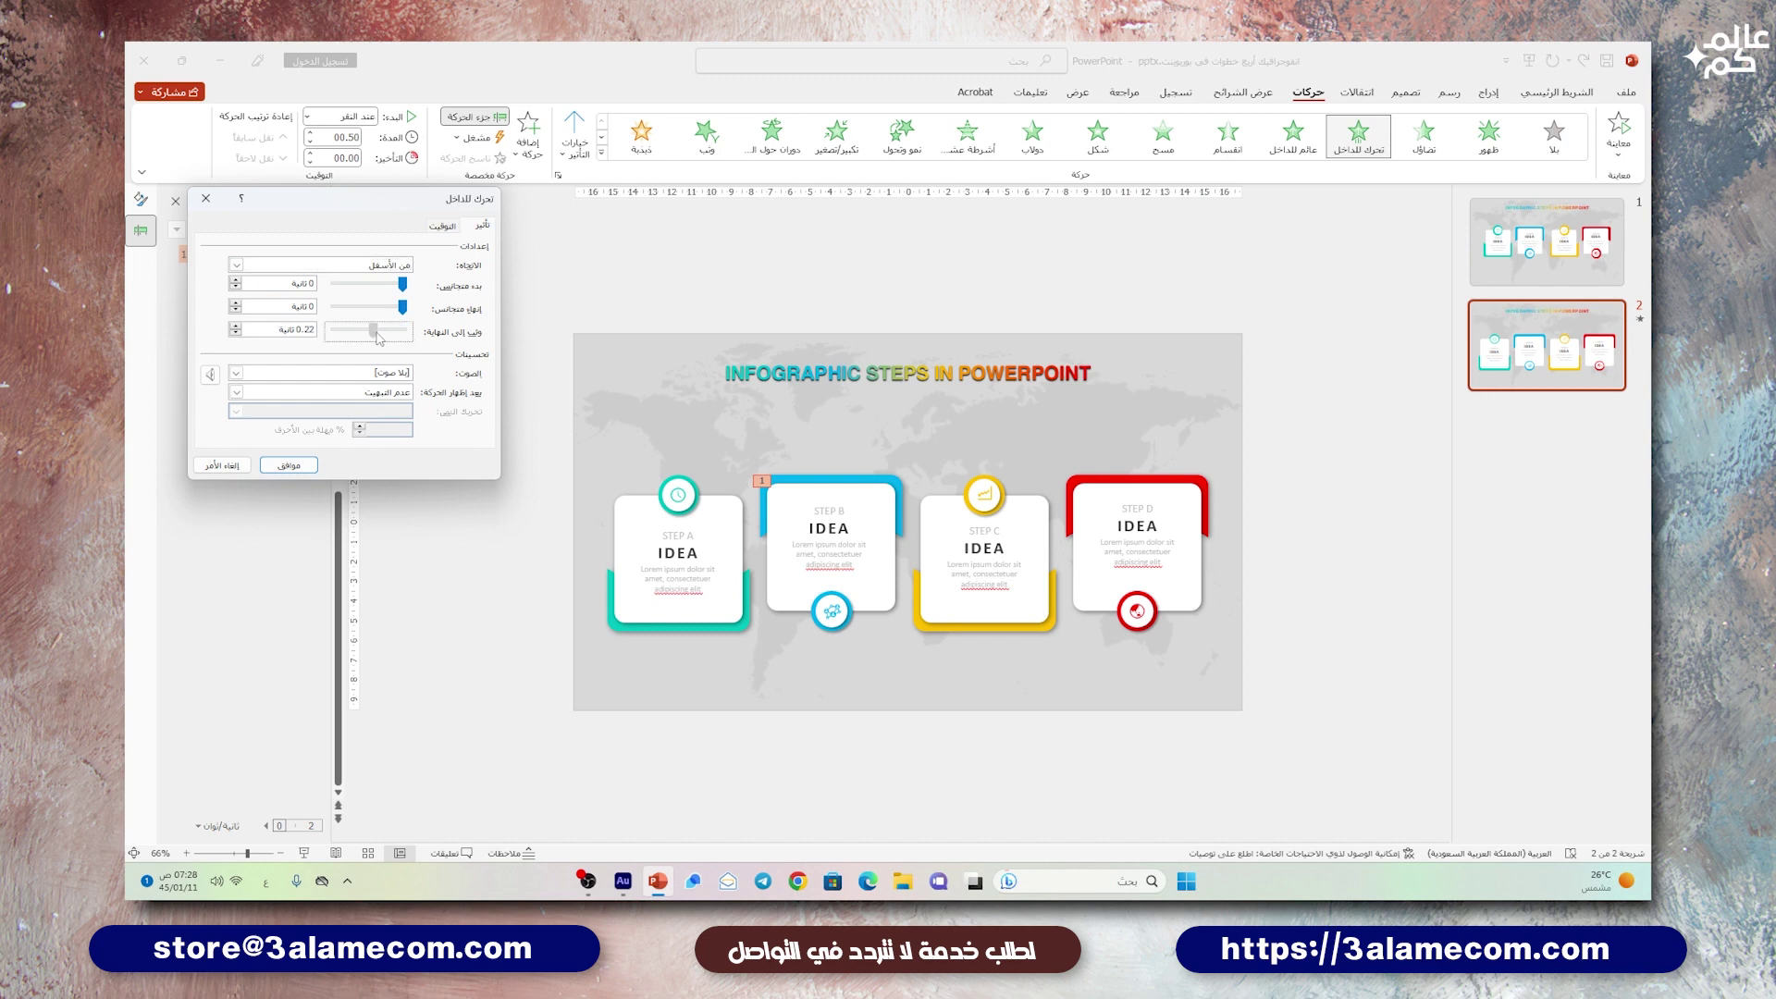
pyautogui.click(289, 465)
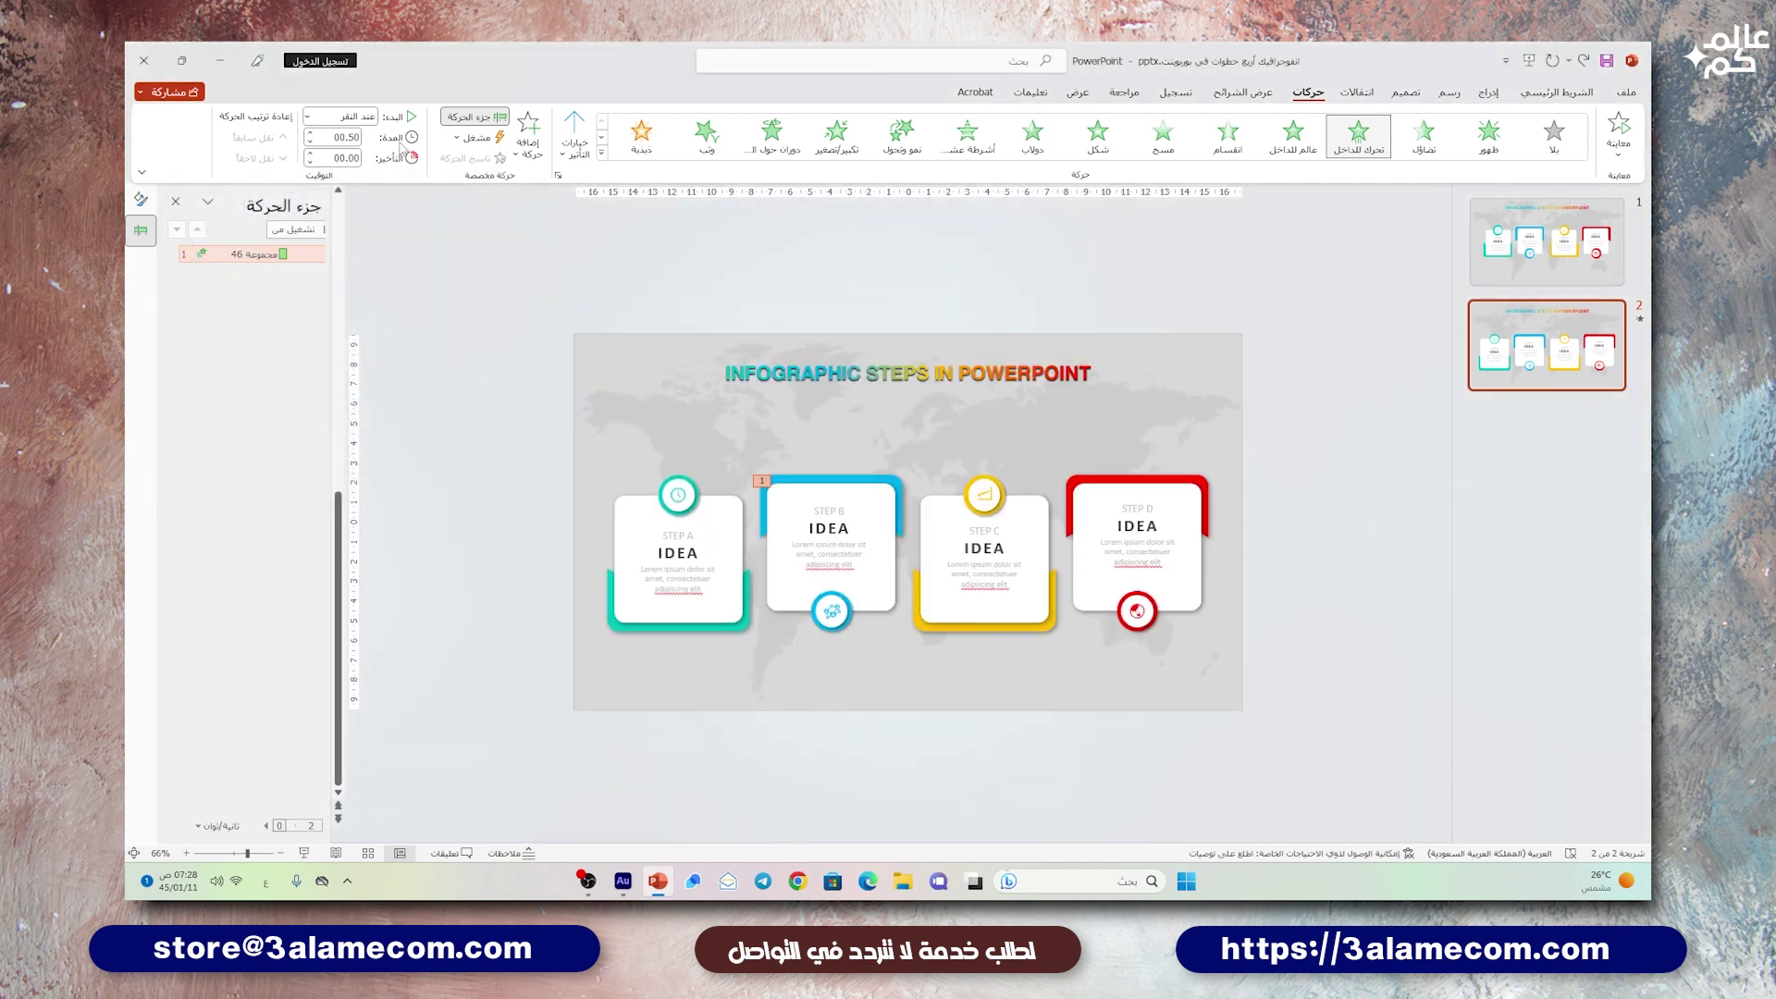
pyautogui.click(311, 133)
pyautogui.click(311, 133)
pyautogui.click(311, 134)
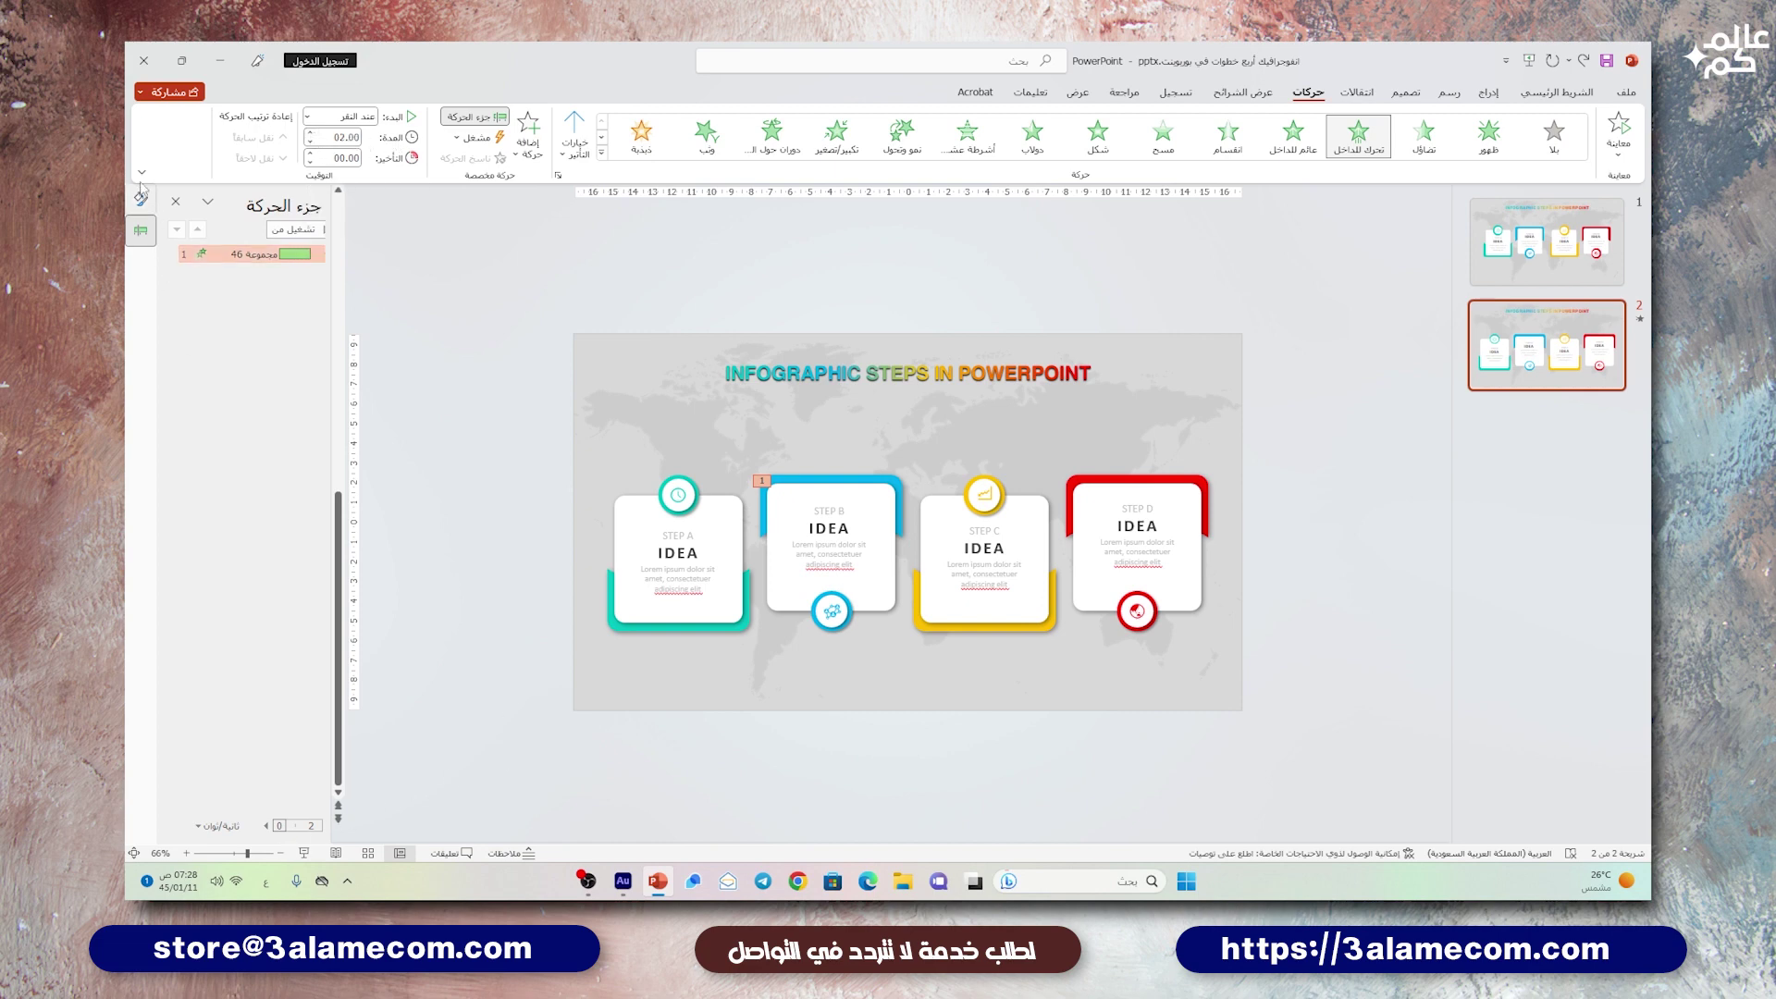
pyautogui.click(1635, 143)
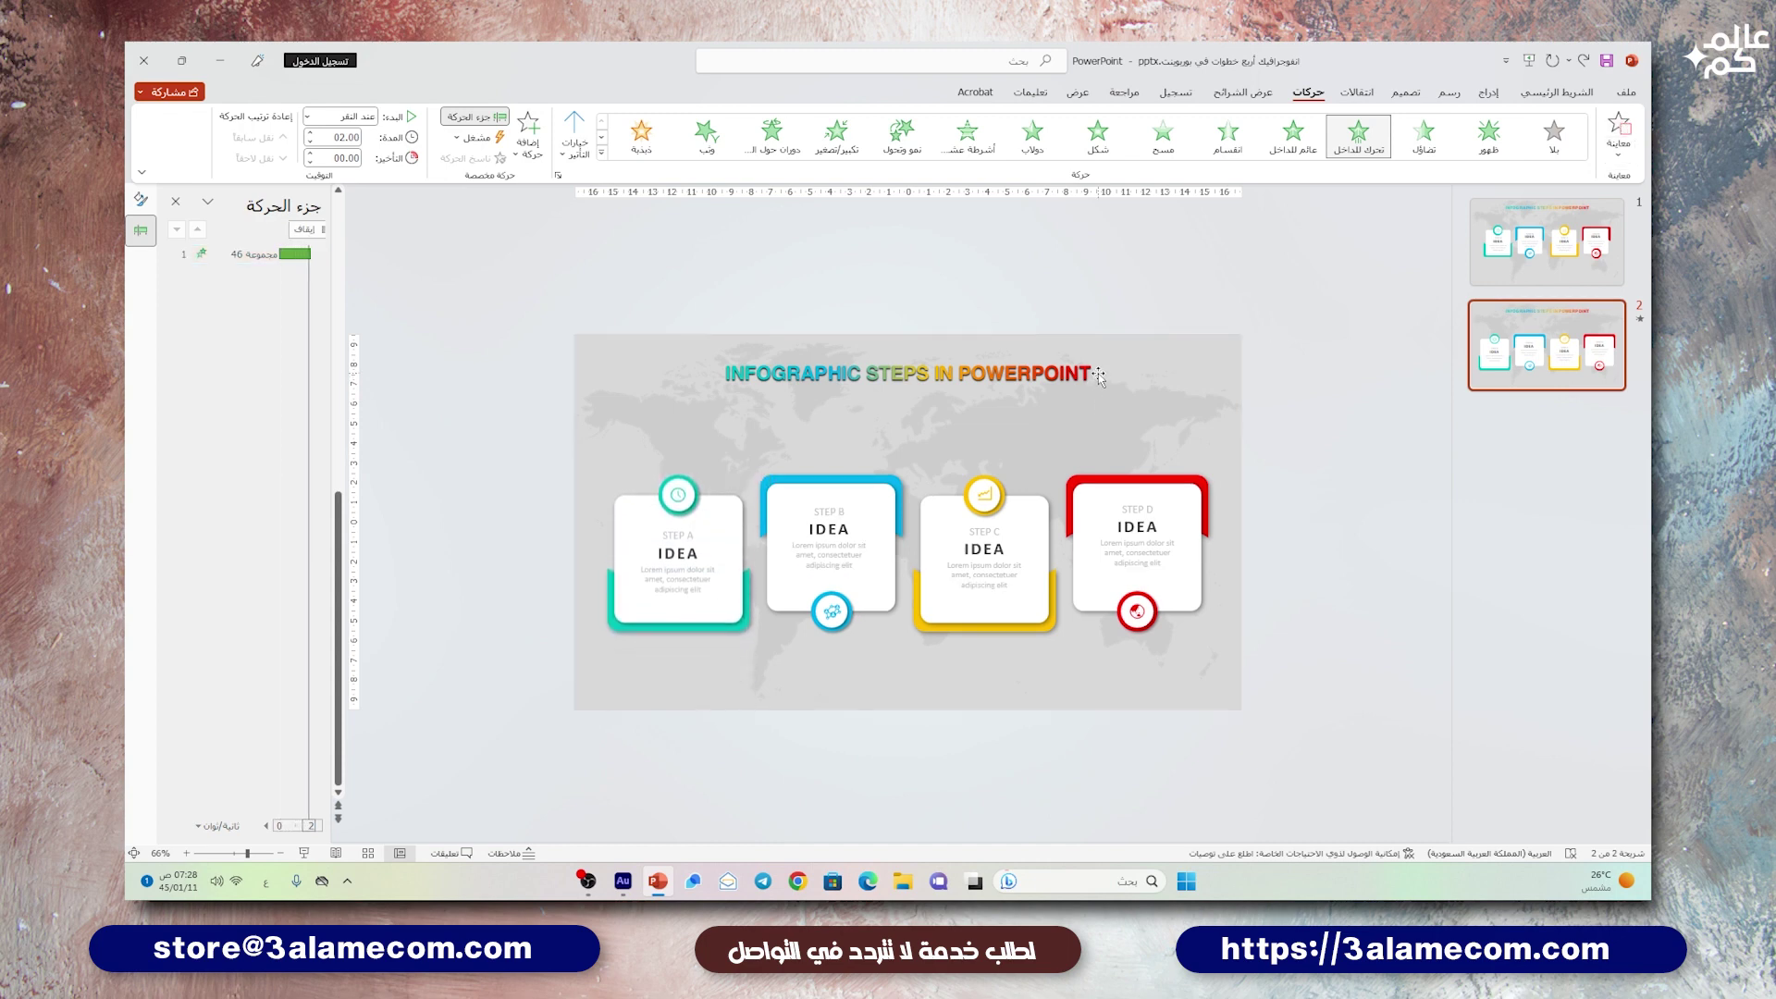
# - Copy Step A's Fly In animation to the Step B, C and D cards with Animation Painter
pyautogui.click(714, 472)
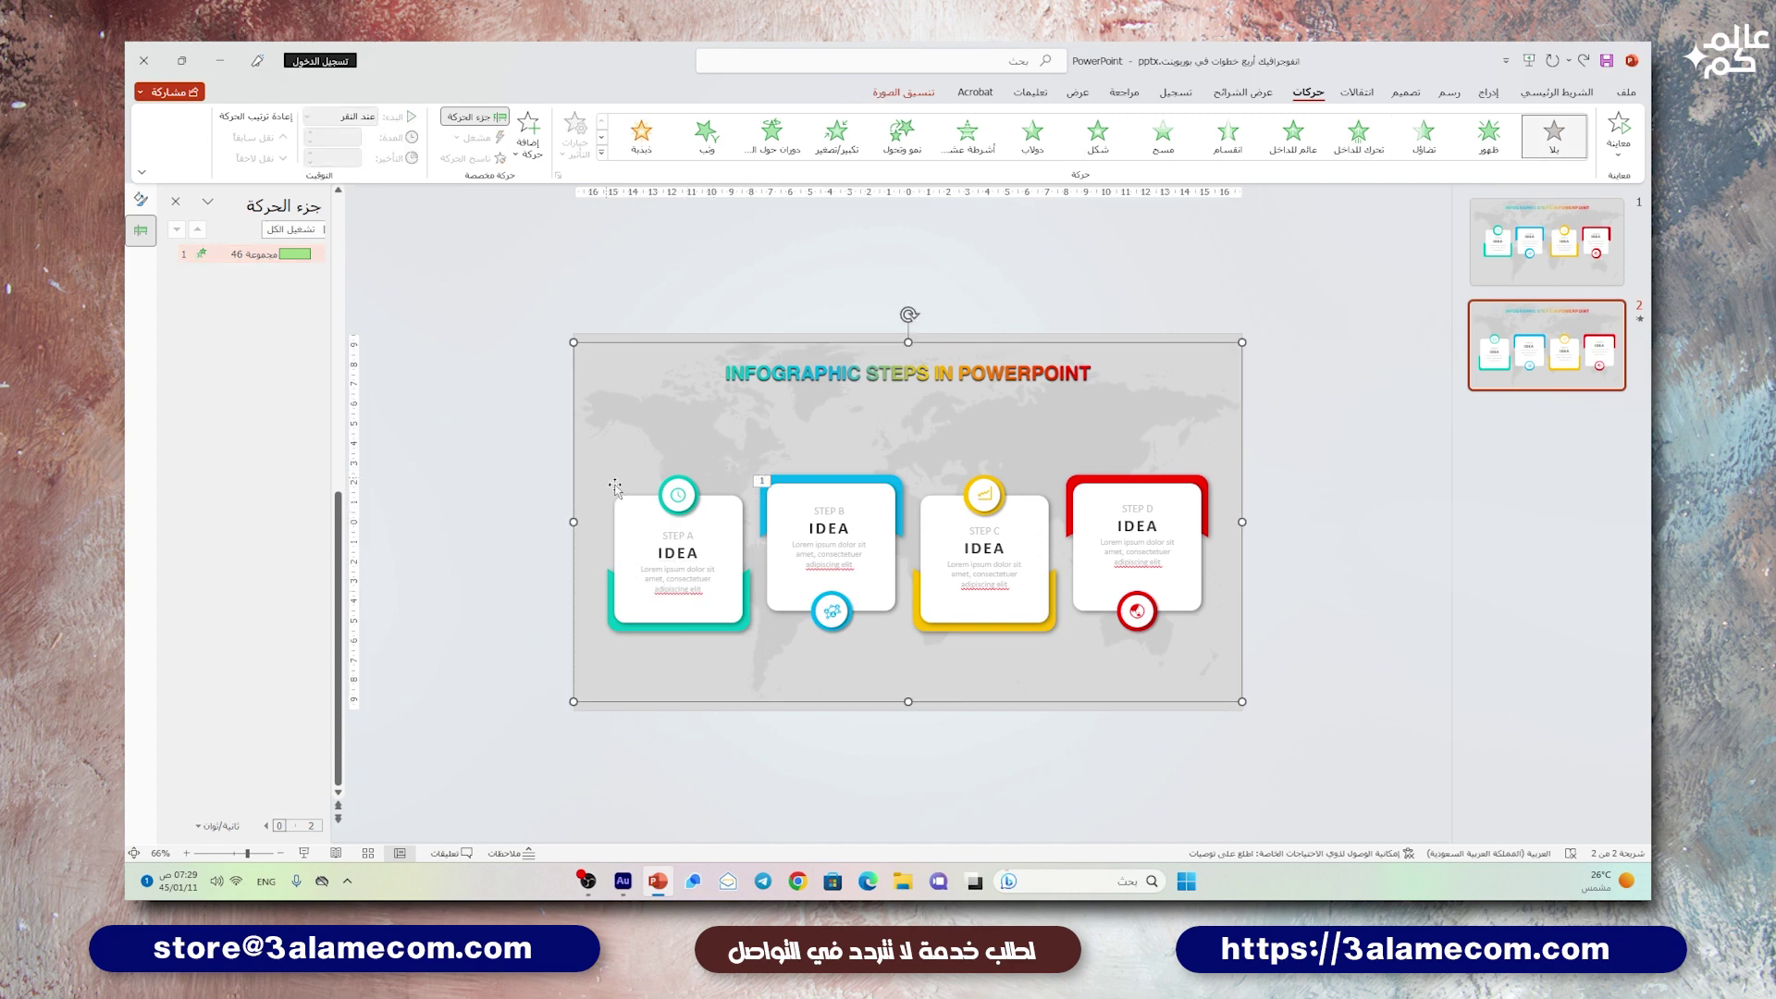
pyautogui.click(645, 504)
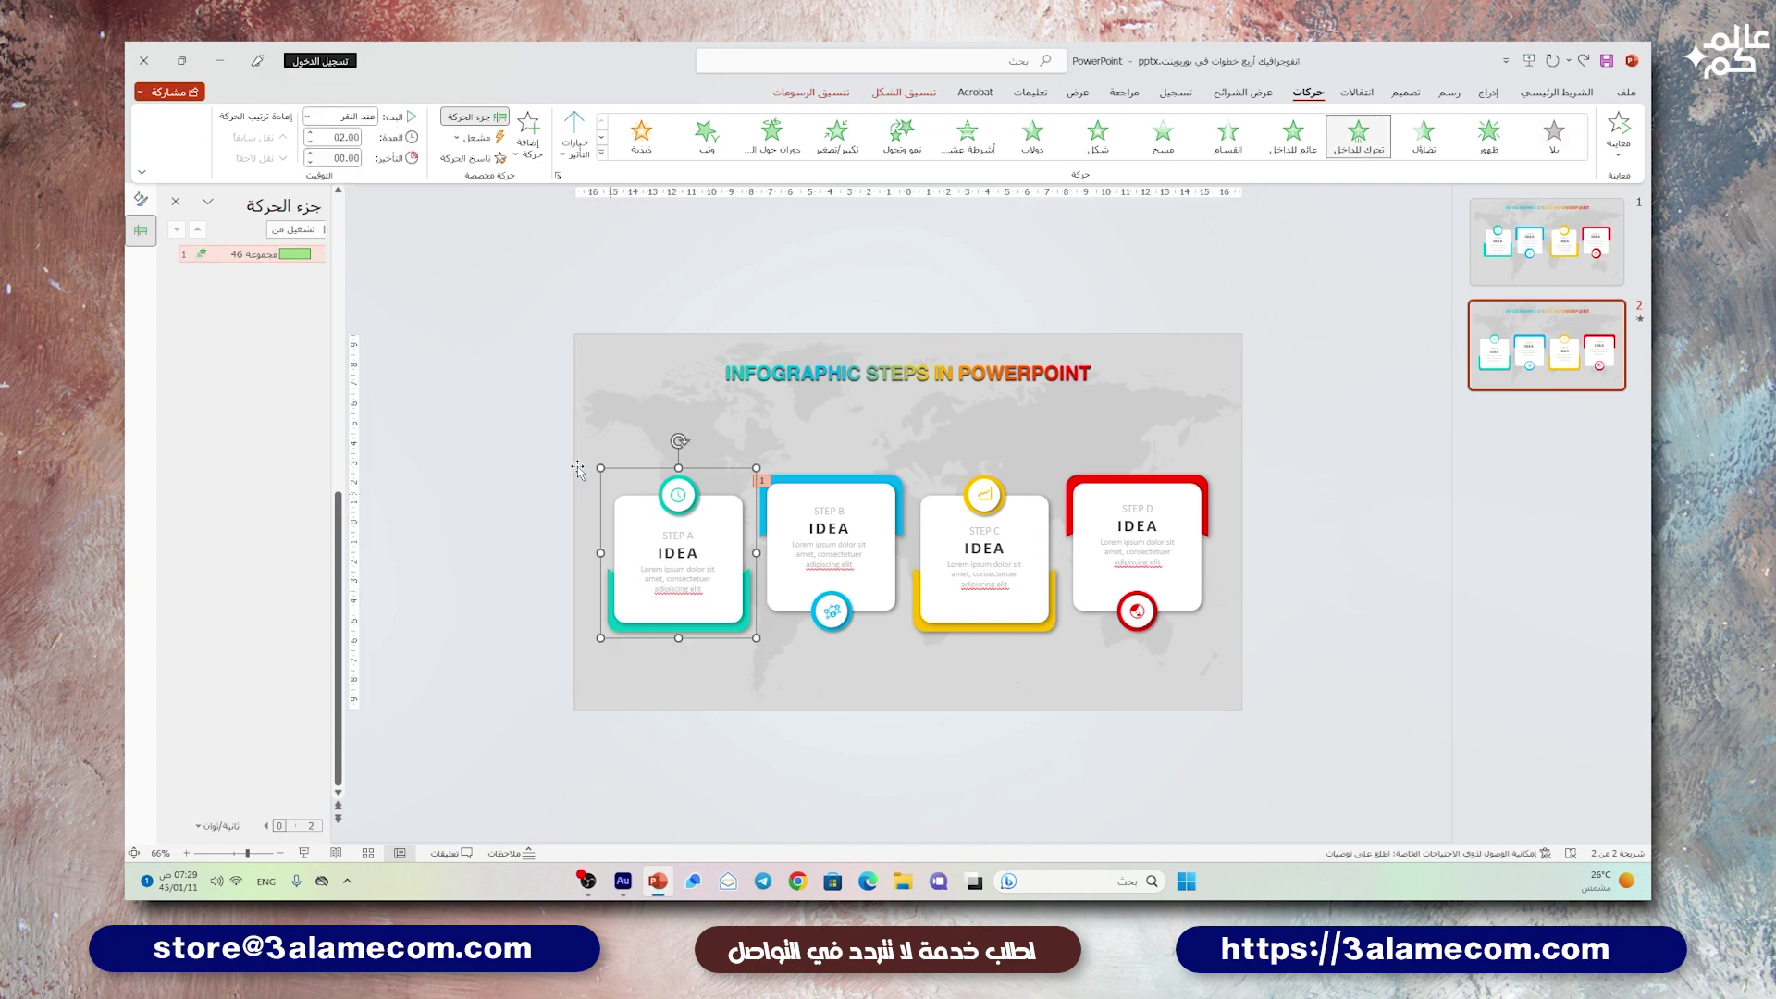
pyautogui.click(474, 162)
pyautogui.click(869, 539)
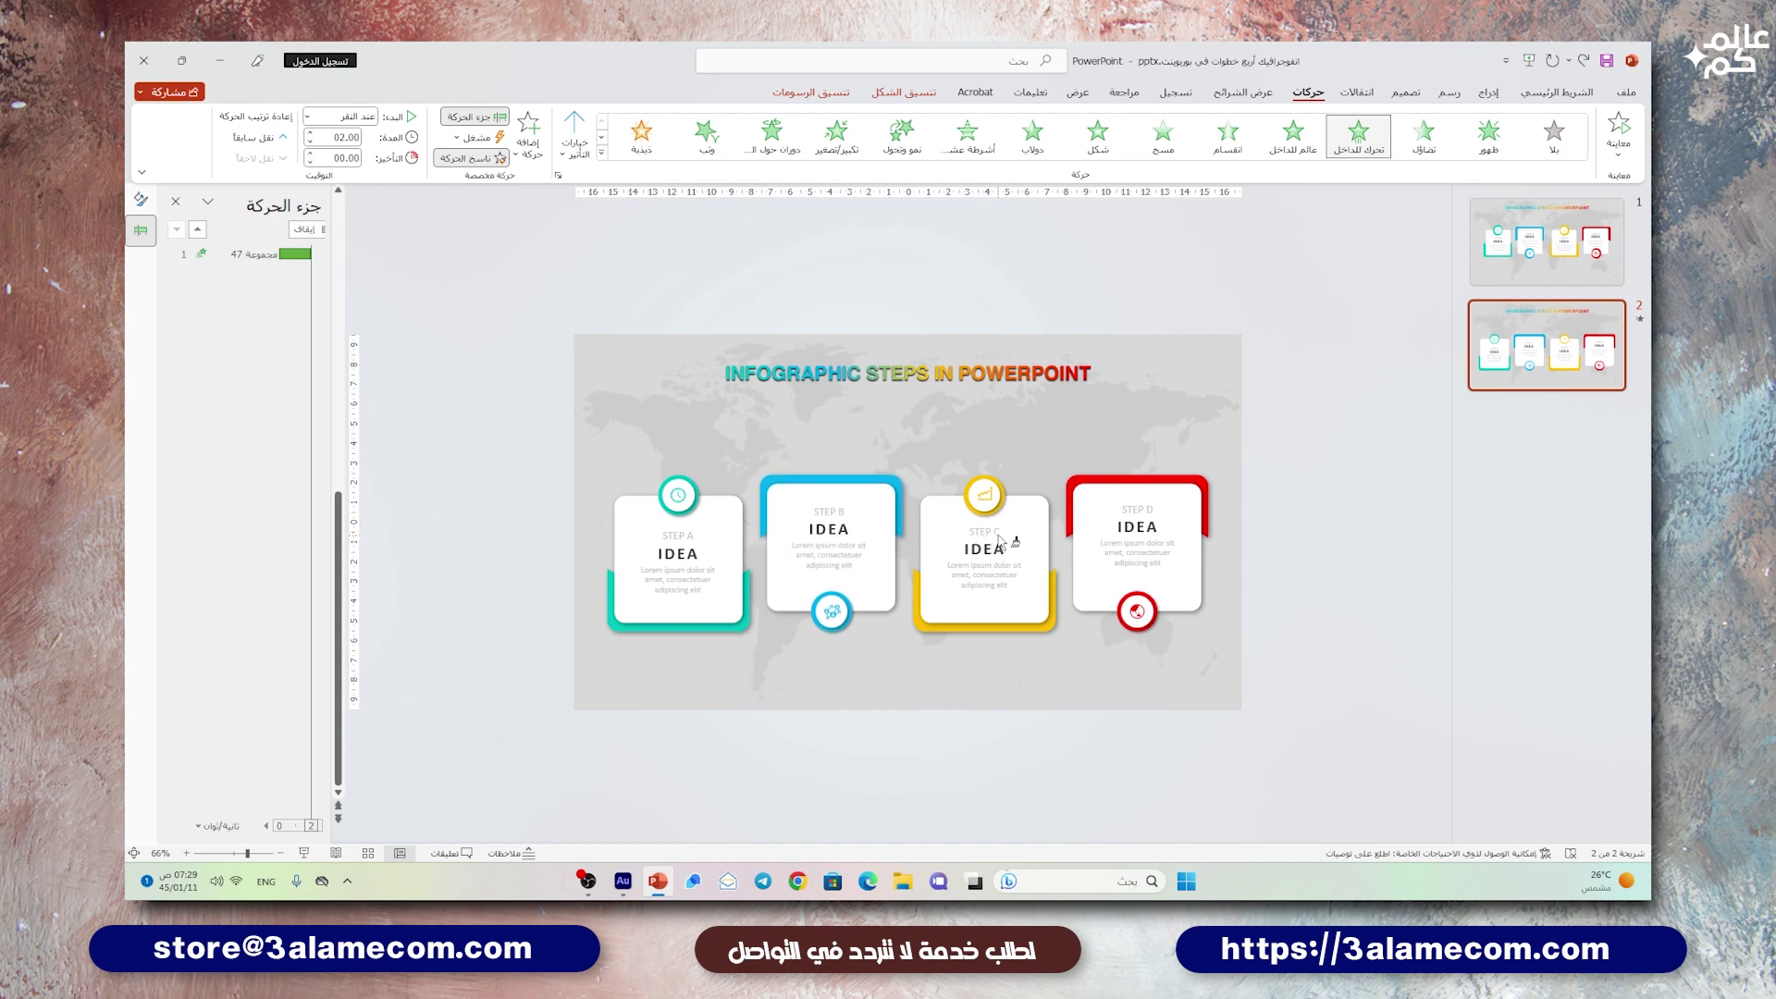
pyautogui.click(999, 542)
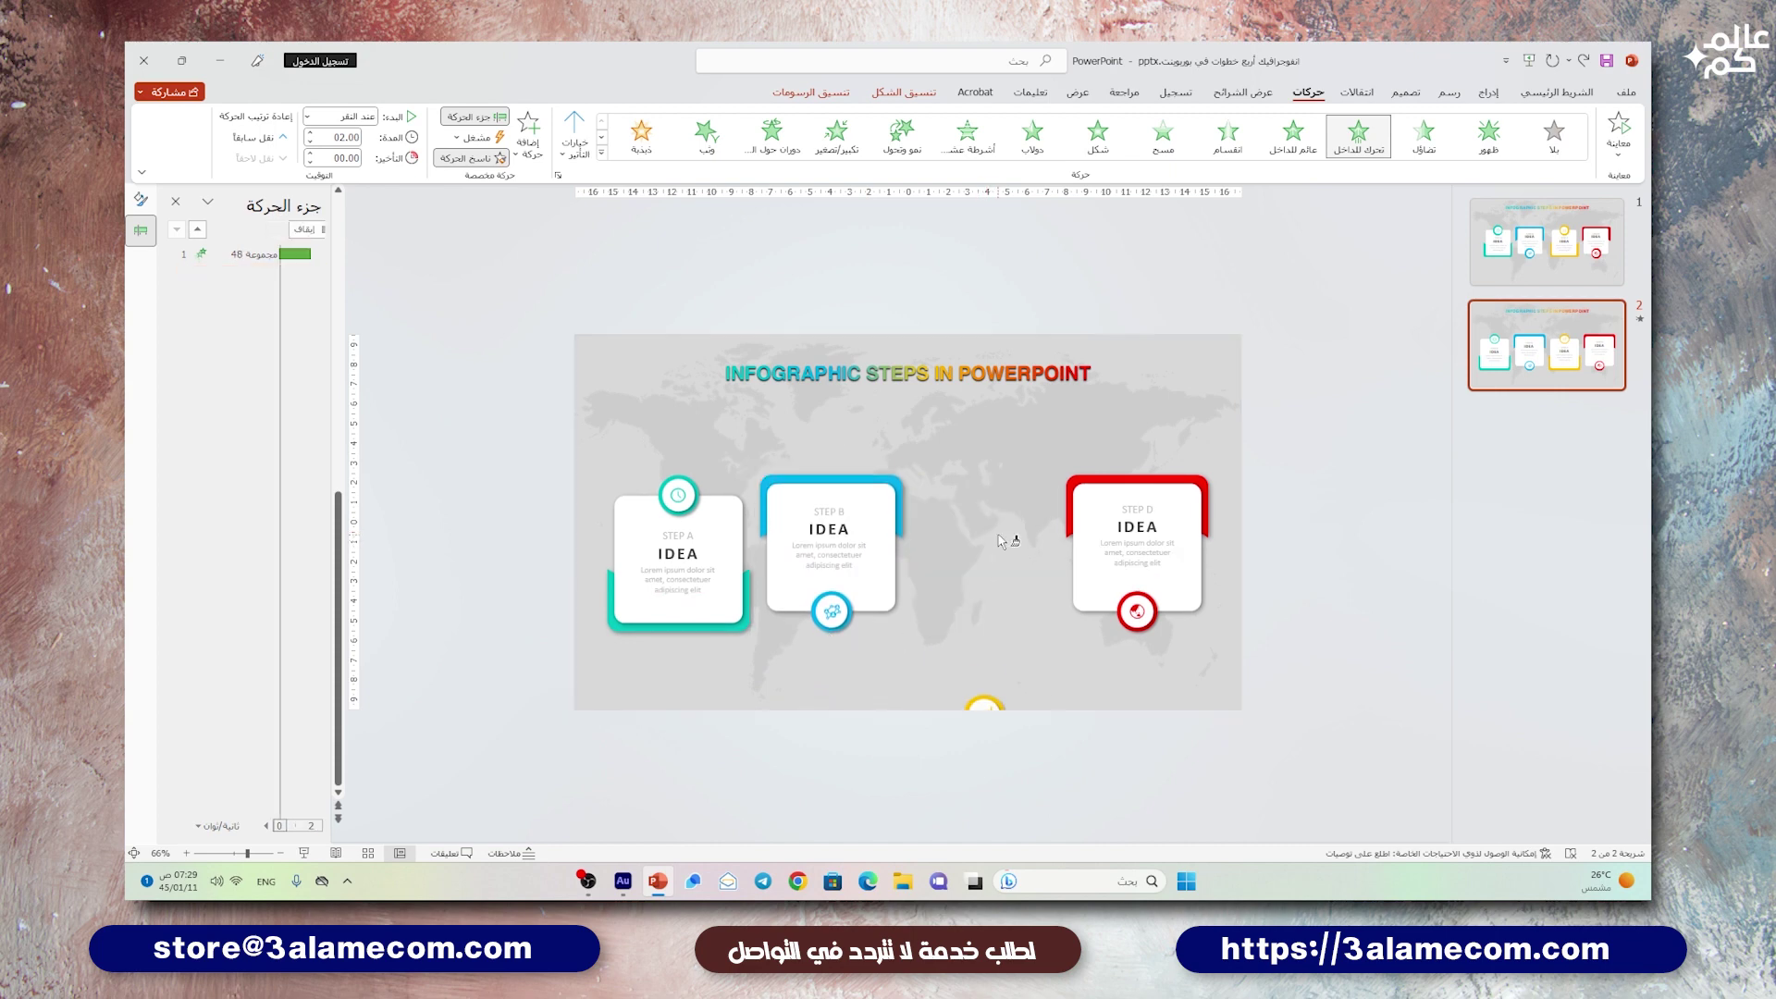
pyautogui.click(1124, 530)
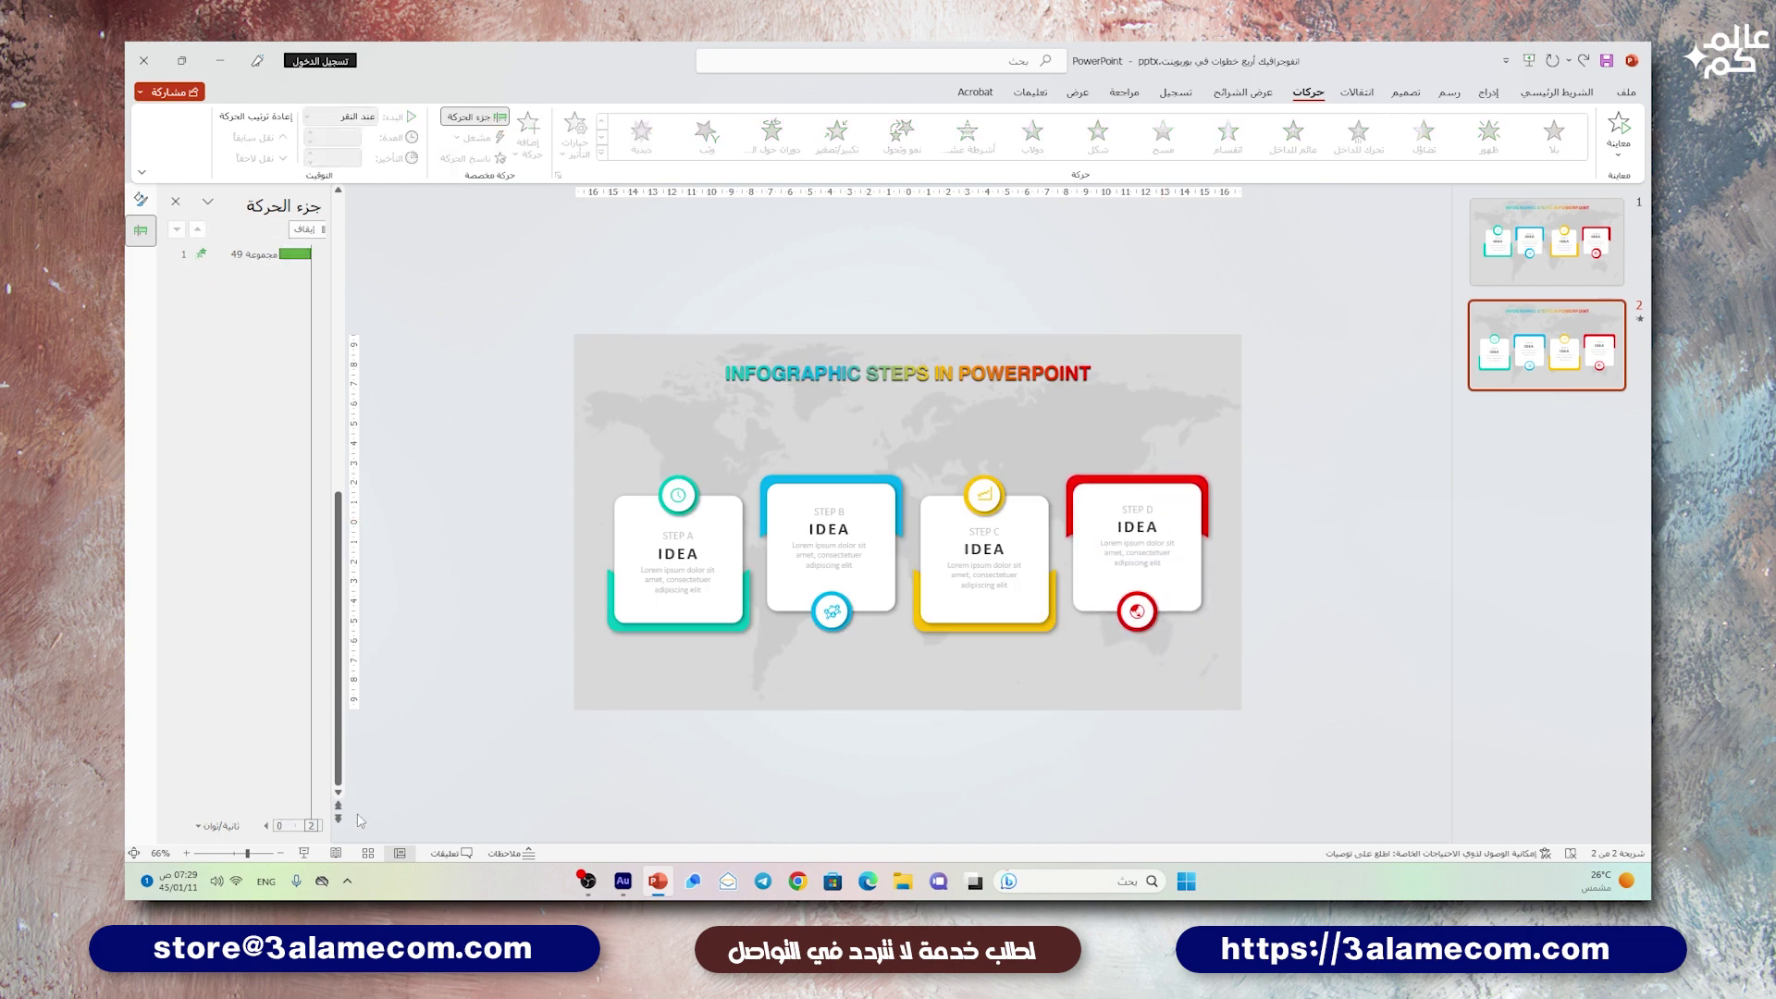
# - Play slide 2 as a full-screen slide show from the status bar
pyautogui.click(305, 853)
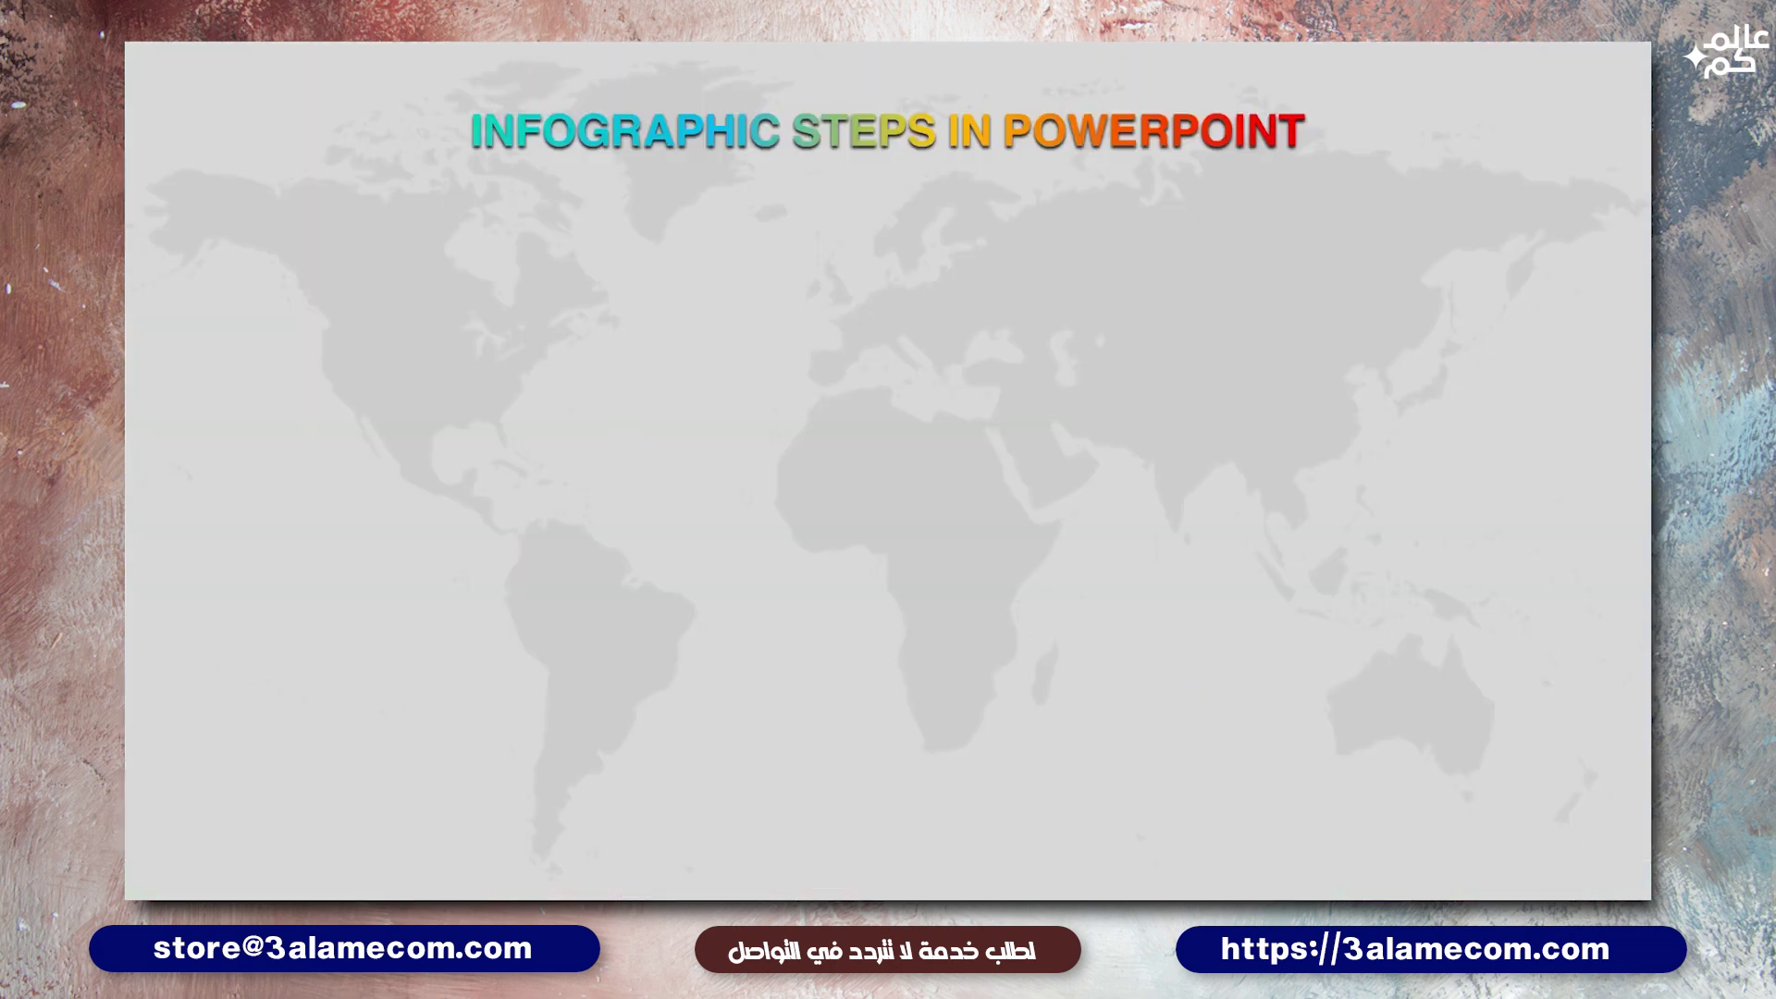